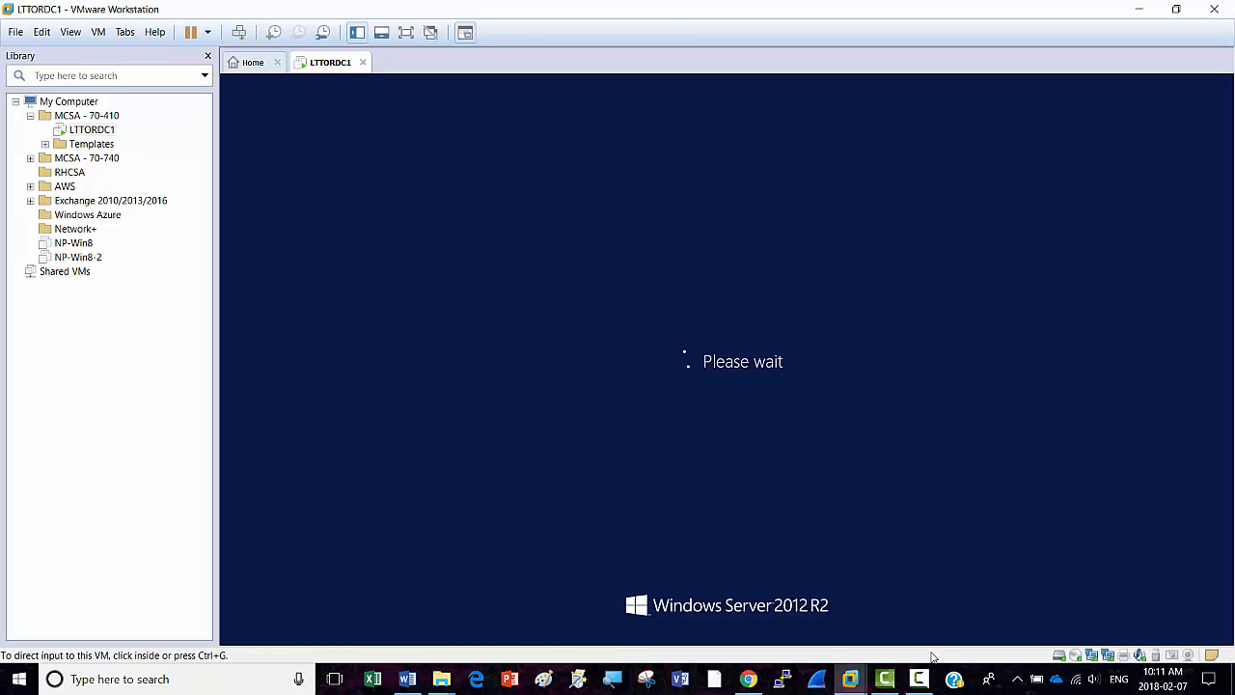
Sign in to the LTTORDC1 VM with Ctrl+Alt+Del and the domain administrator's password.
{"action": "left_click", "coordinate": [918, 687]}
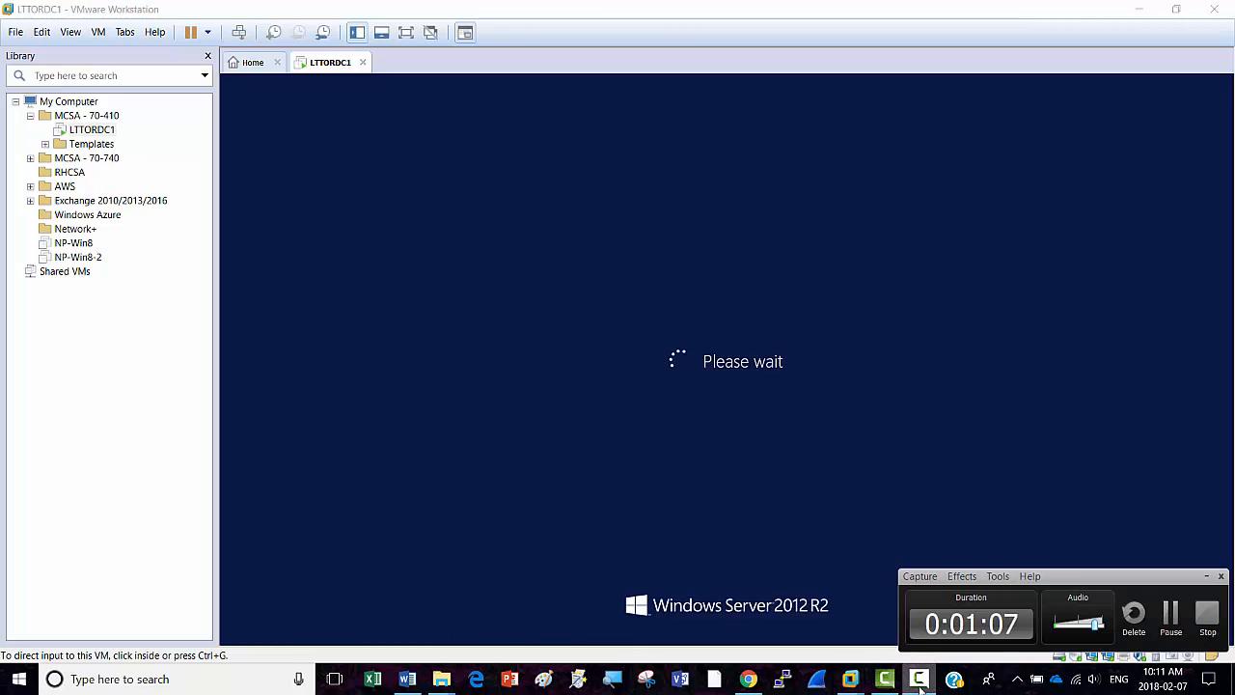
{"action": "left_click", "coordinate": [1172, 621]}
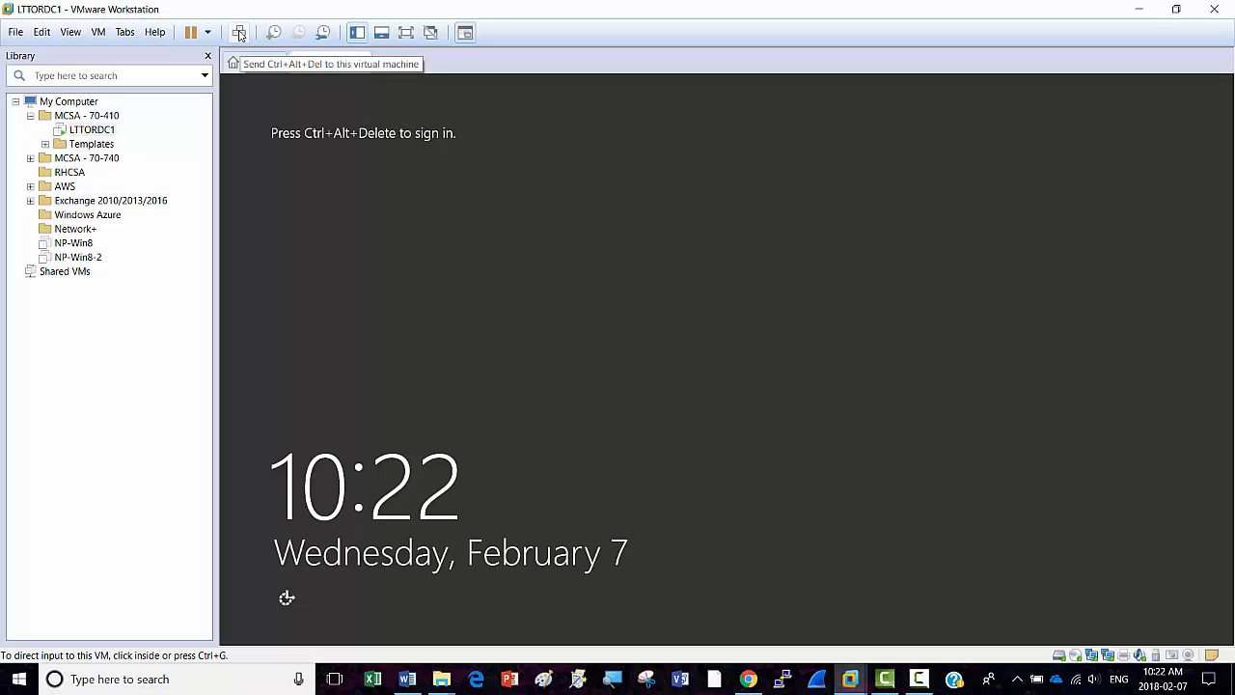
{"action": "left_click", "coordinate": [239, 35]}
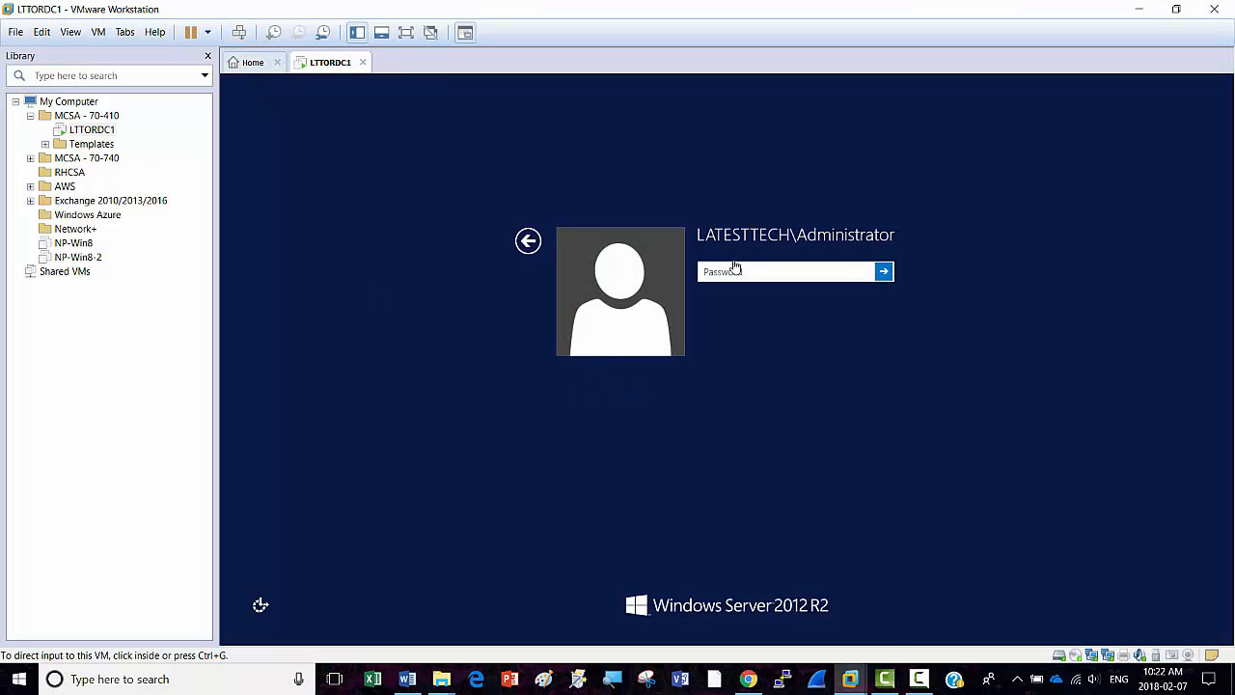
{"action": "left_click", "coordinate": [738, 271]}
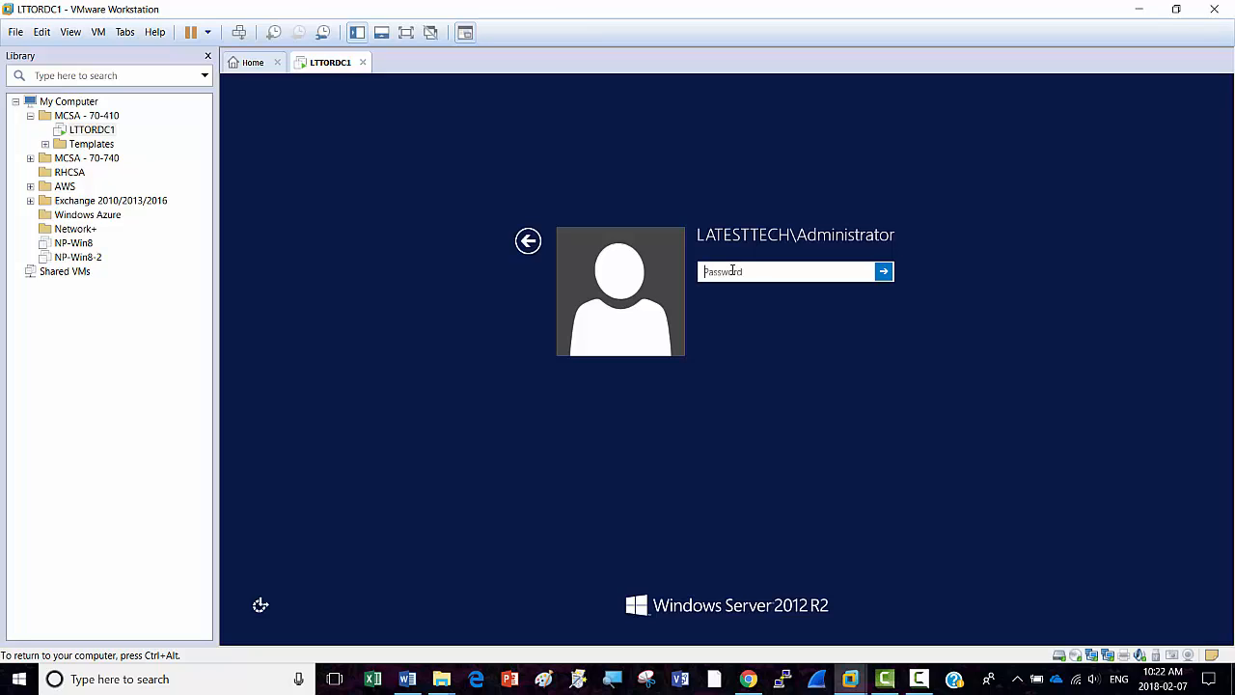
{"action": "type", "text": "Pa$$w0rd"}
{"action": "key", "text": "Return"}
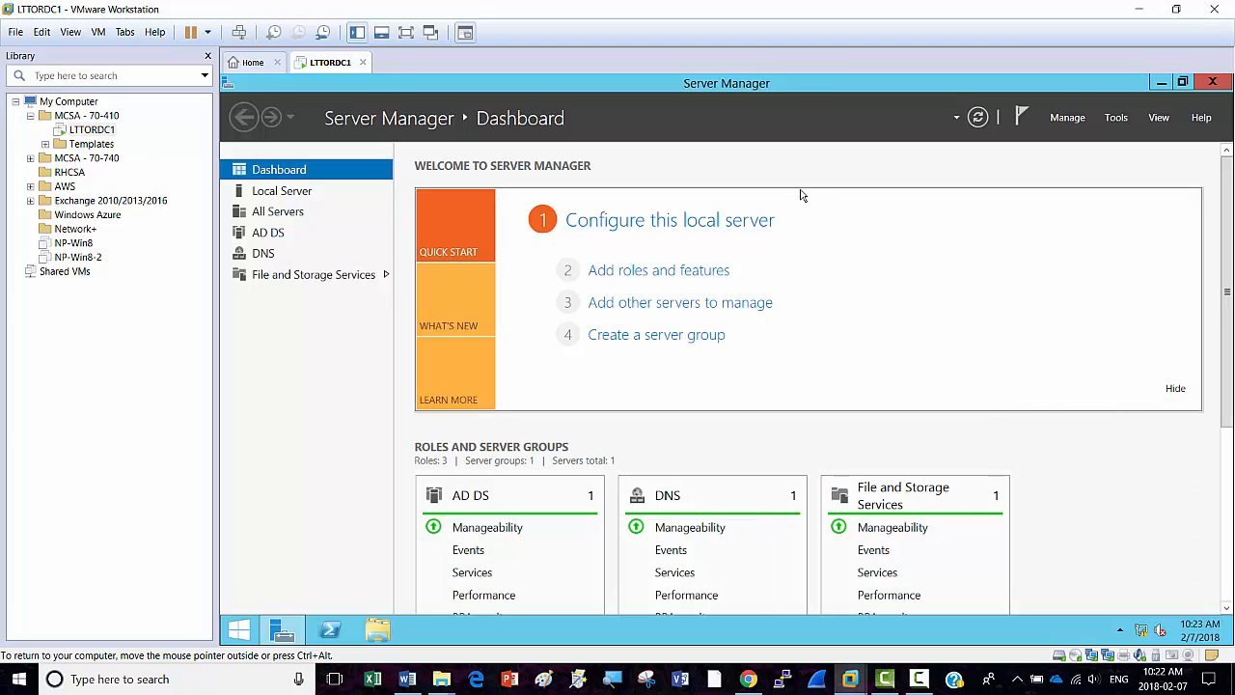
Show Server Manager's Tools menu and zoom the screen to 175% with Magnifier.
{"action": "left_click", "coordinate": [1116, 117]}
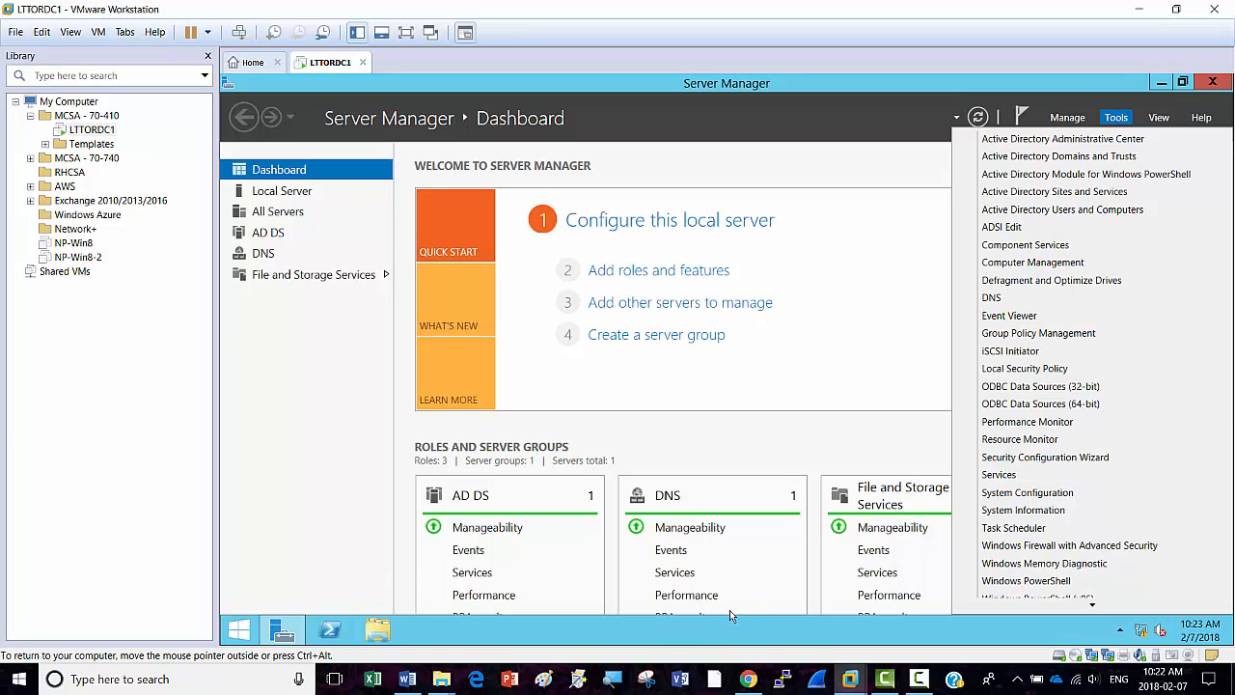
{"action": "left_click", "coordinate": [614, 680]}
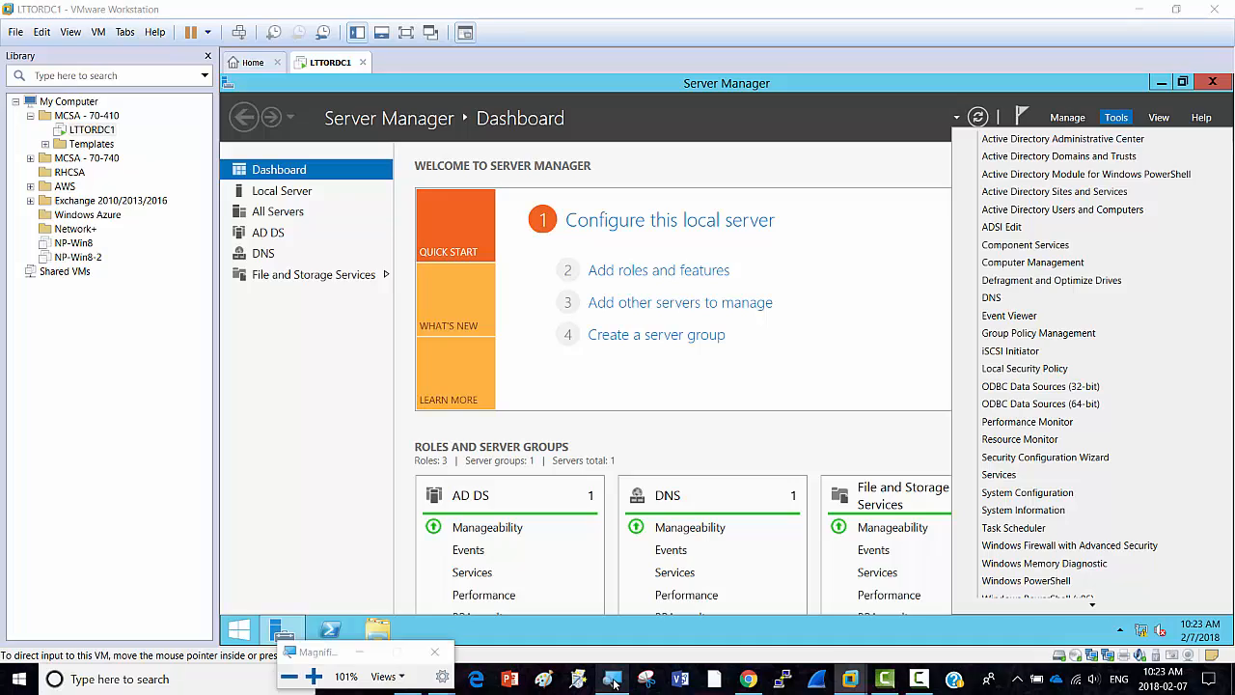
{"action": "left_click", "coordinate": [312, 677]}
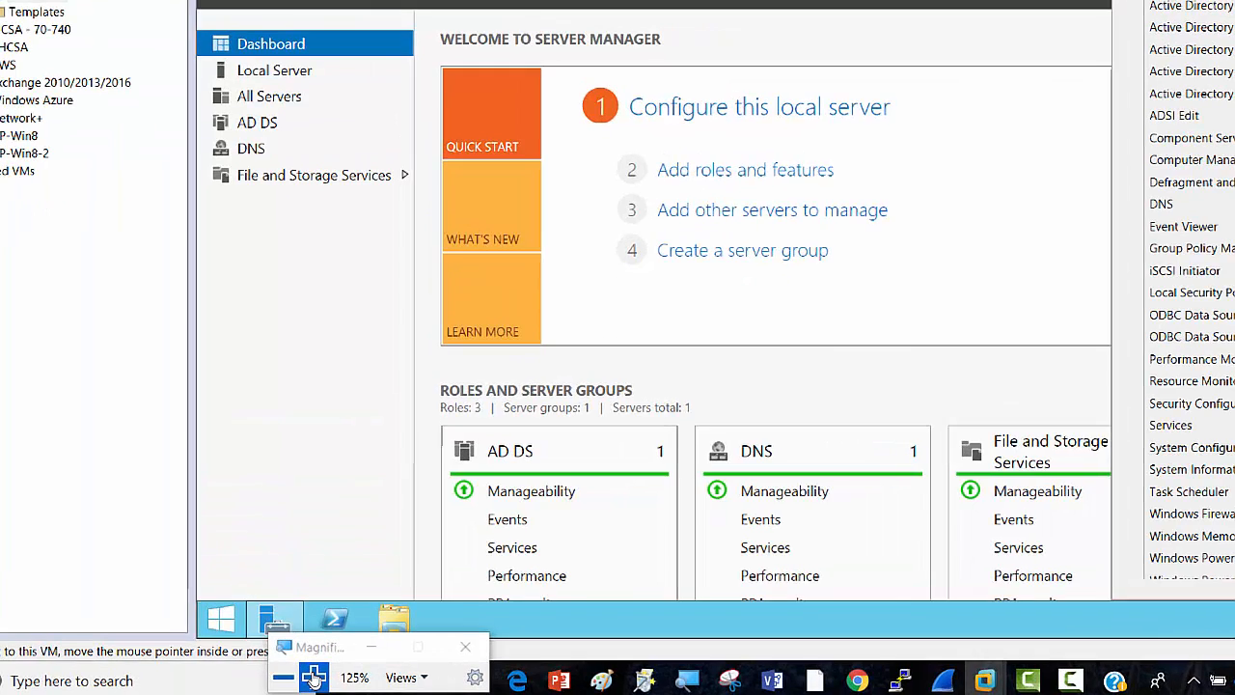
{"action": "left_click", "coordinate": [312, 677]}
{"action": "left_click", "coordinate": [313, 676]}
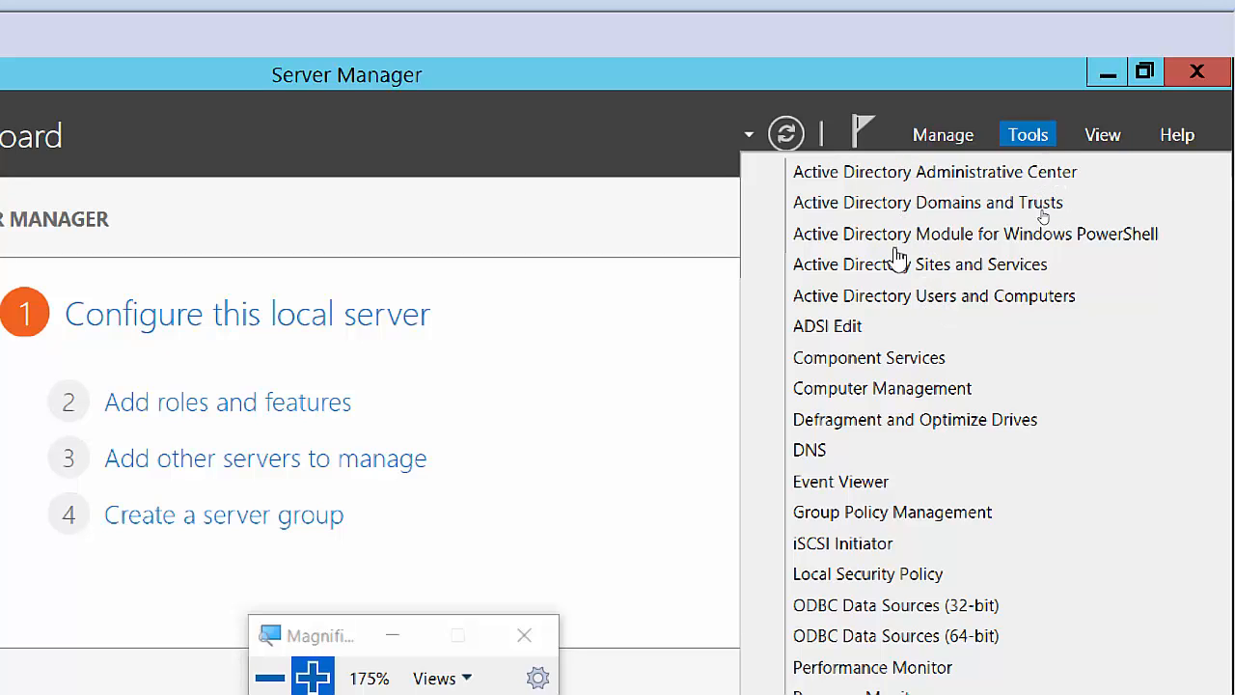
Launch Active Directory Users and Computers maximized, expand LatestTech.edu and widen the tree pane.
{"action": "left_click", "coordinate": [936, 301]}
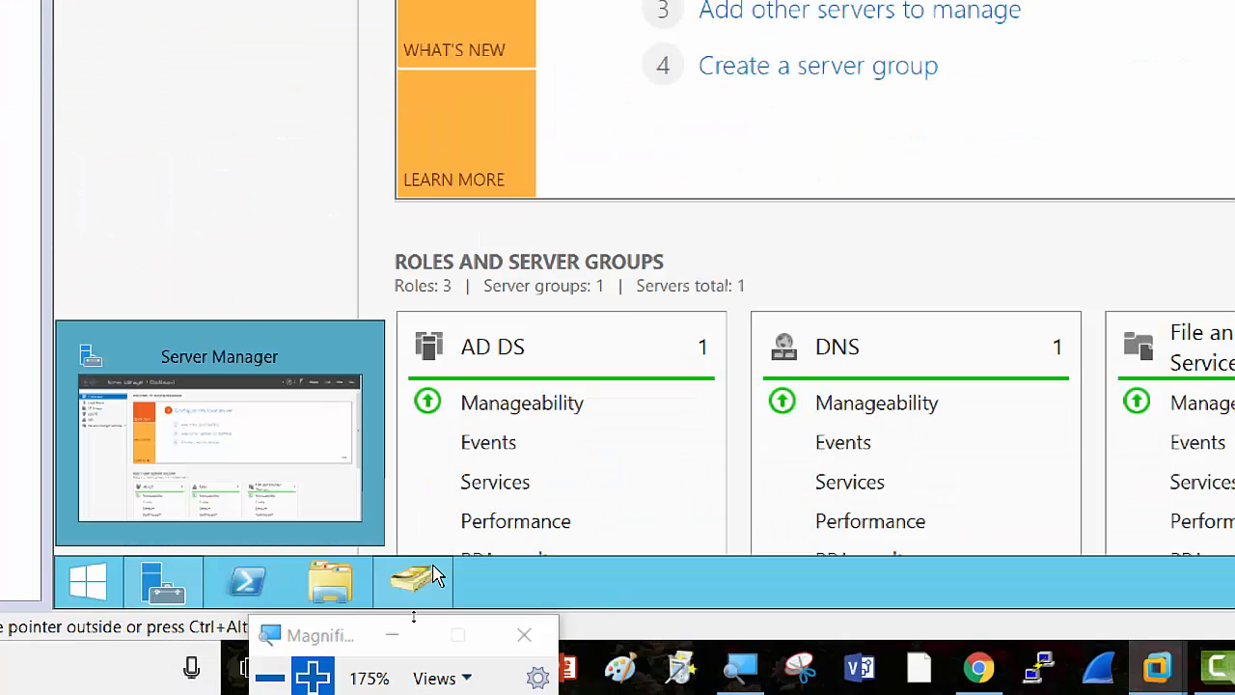
{"action": "left_click", "coordinate": [429, 577]}
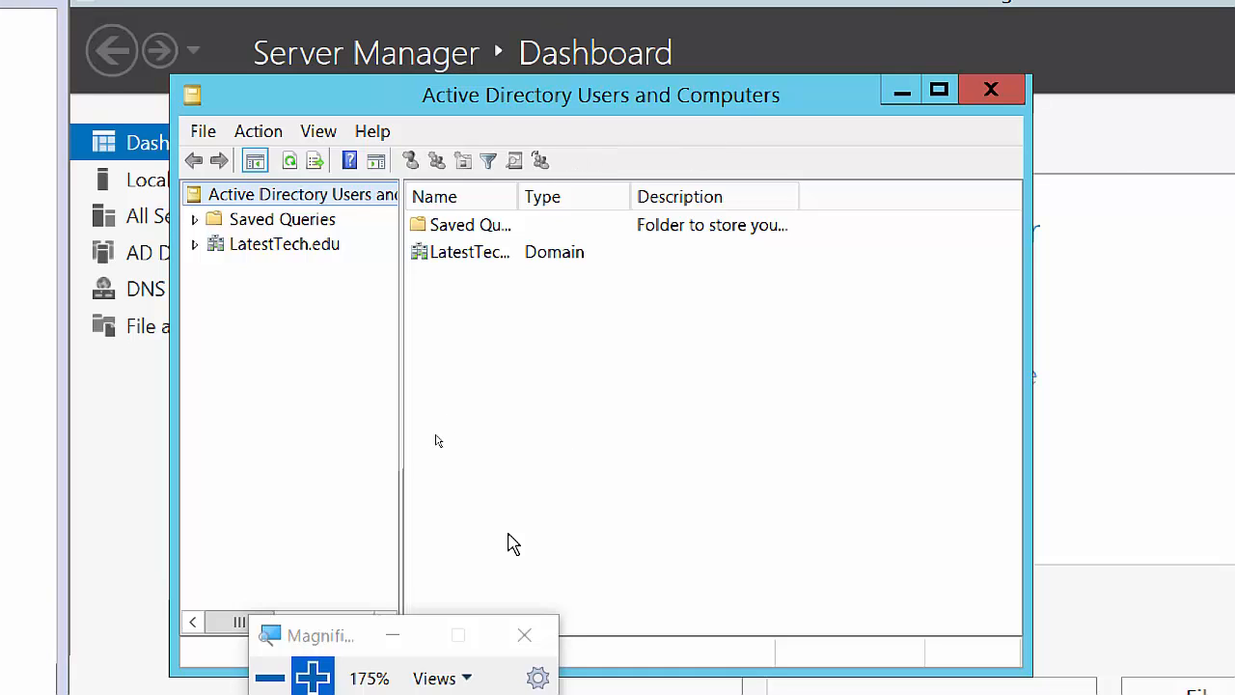
{"action": "left_click", "coordinate": [394, 637]}
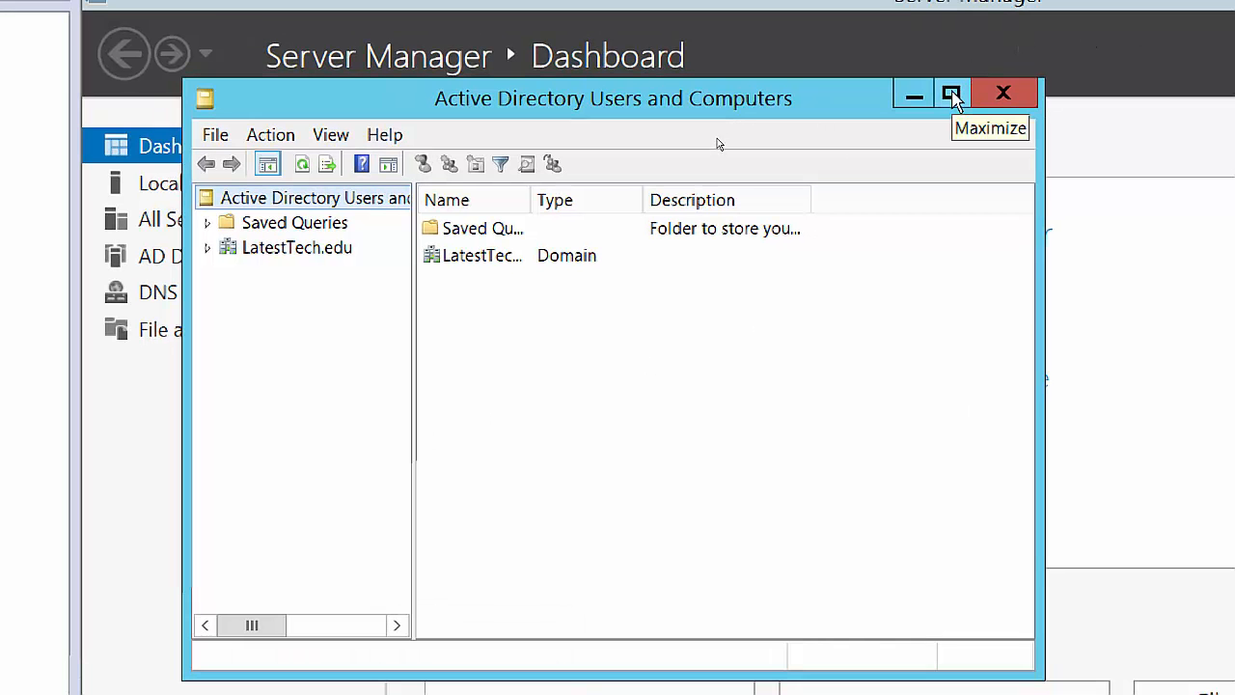
{"action": "left_click", "coordinate": [951, 94]}
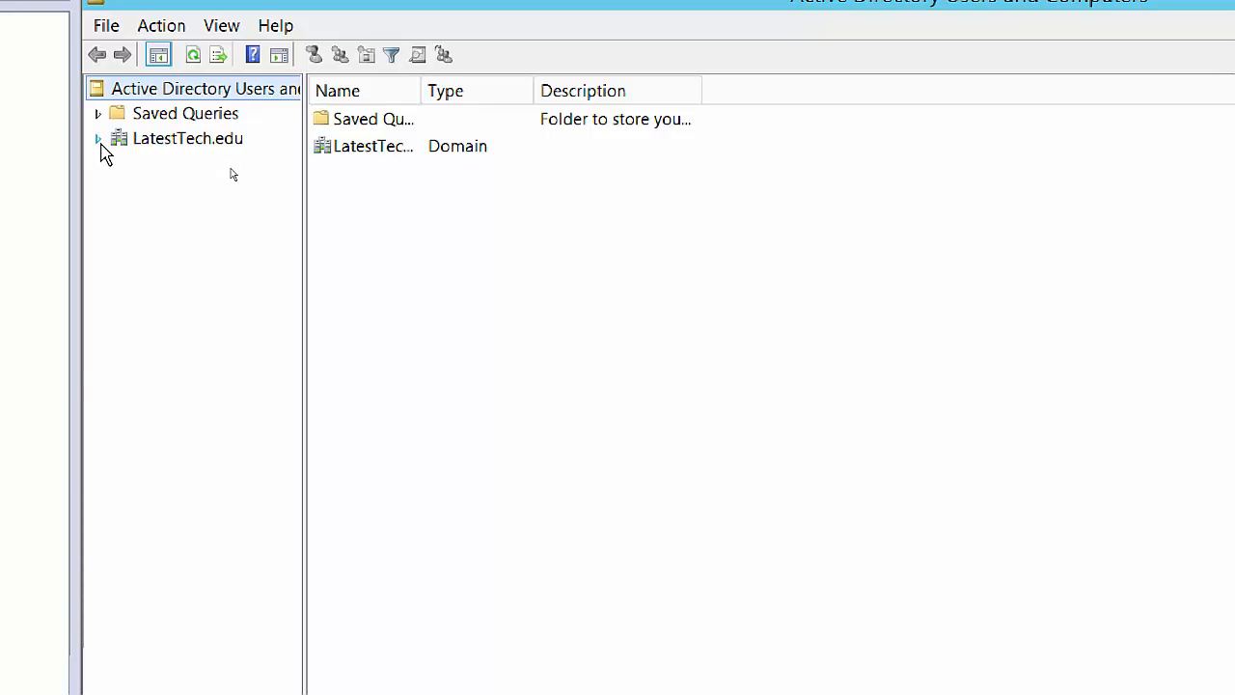
{"action": "left_click", "coordinate": [99, 140]}
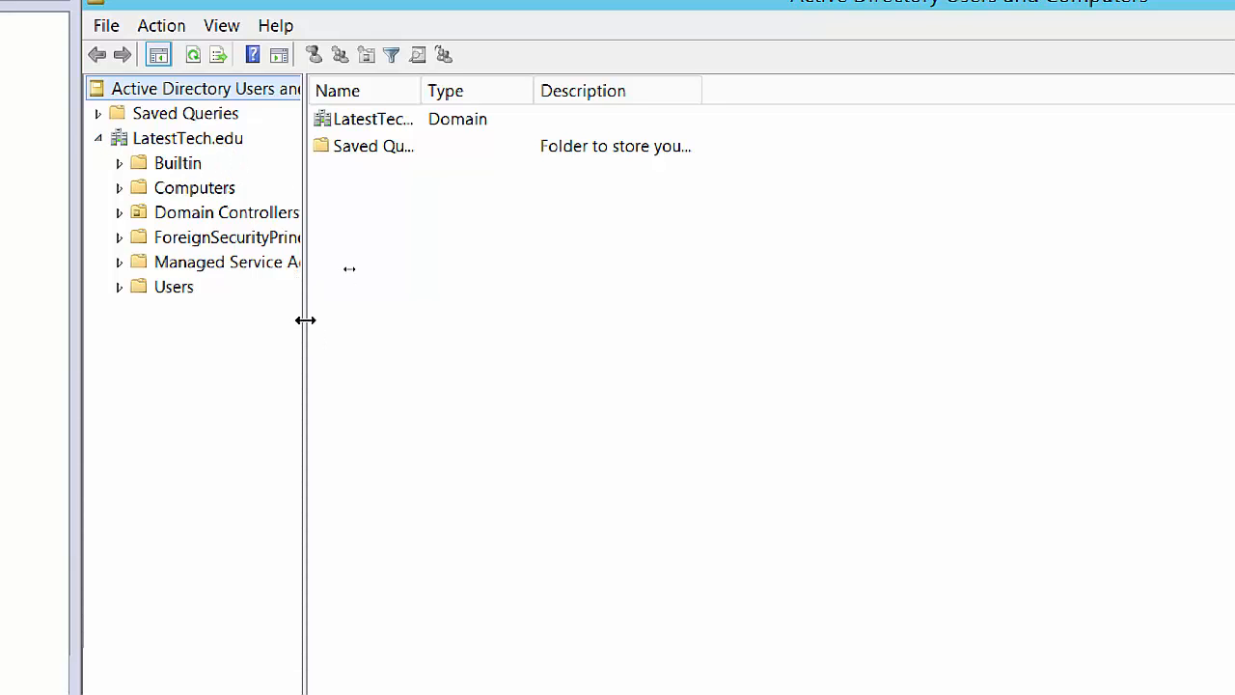
{"action": "left_click_drag", "start_coordinate": [305, 319], "coordinate": [373, 328]}
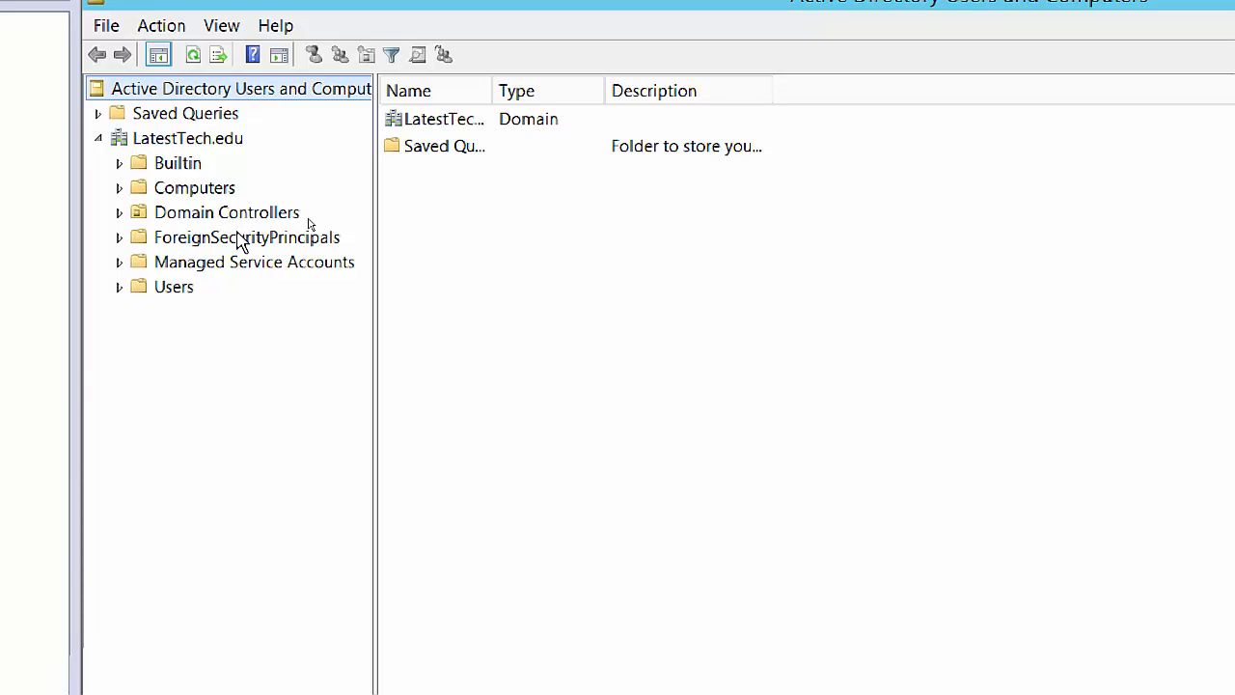
Show the Builtin container's groups and widen the Name column to full group names.
{"action": "left_click", "coordinate": [118, 164]}
{"action": "left_click", "coordinate": [174, 166]}
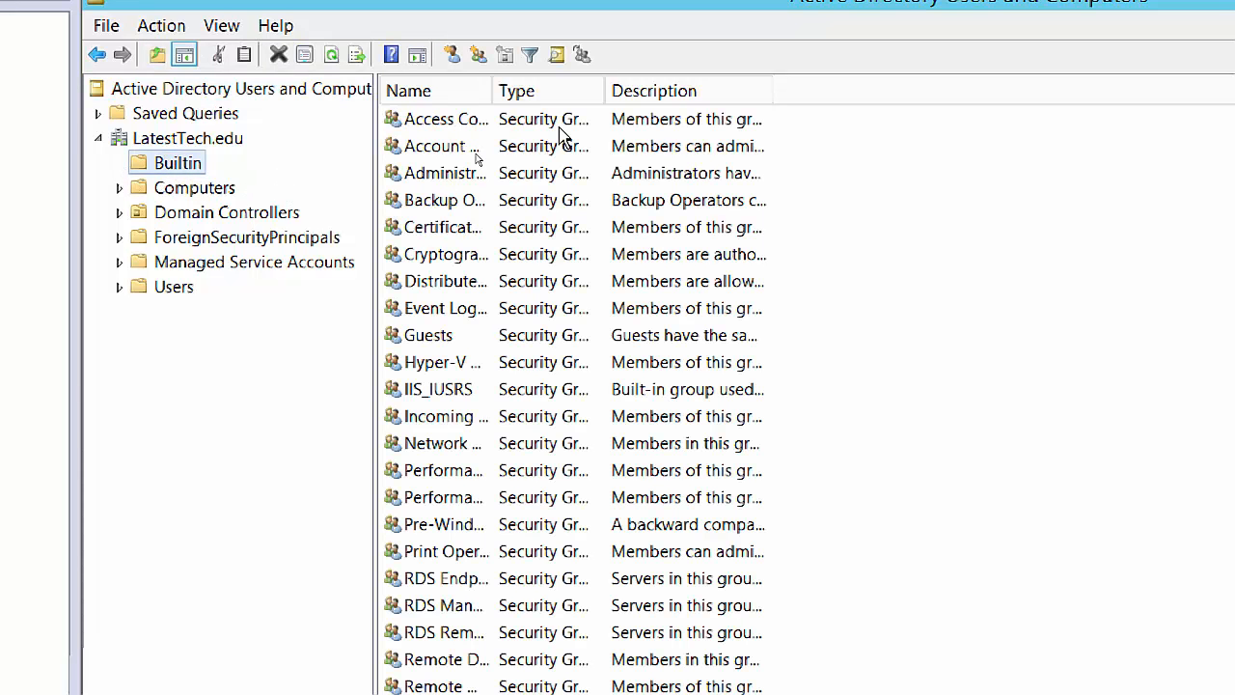
{"action": "left_click_drag", "start_coordinate": [490, 88], "coordinate": [715, 104]}
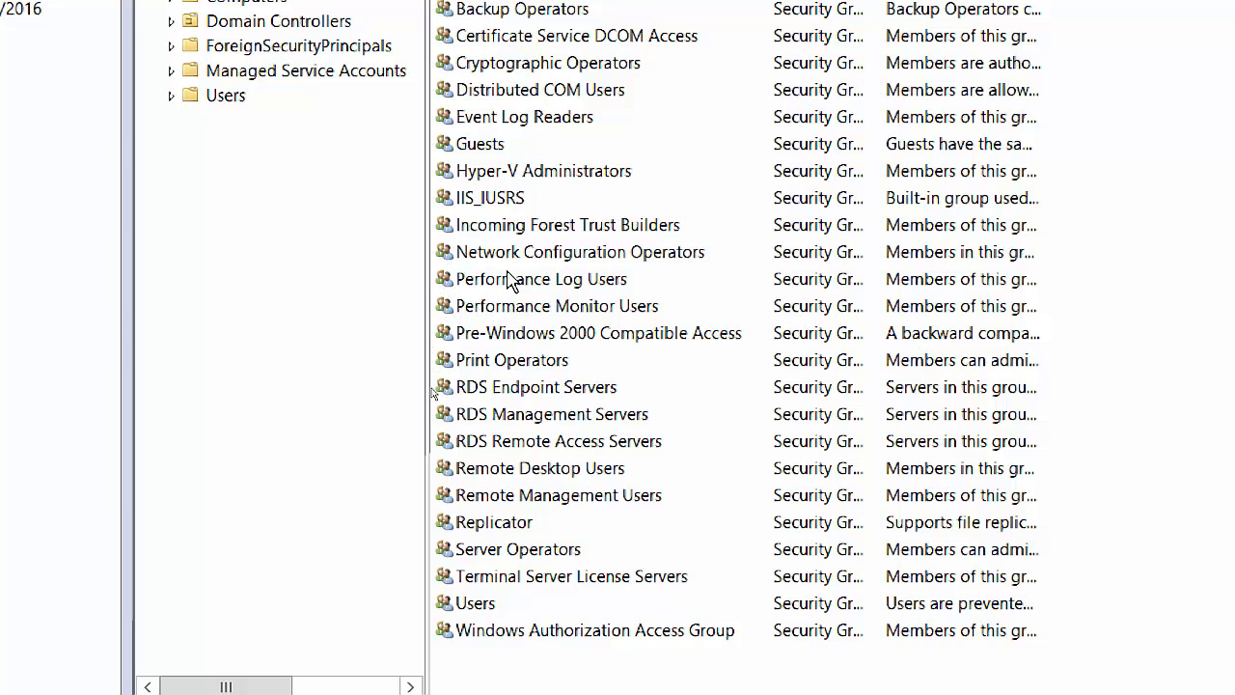
Select Print Operators and widen the Type column in the Builtin listing.
{"action": "left_click", "coordinate": [524, 366]}
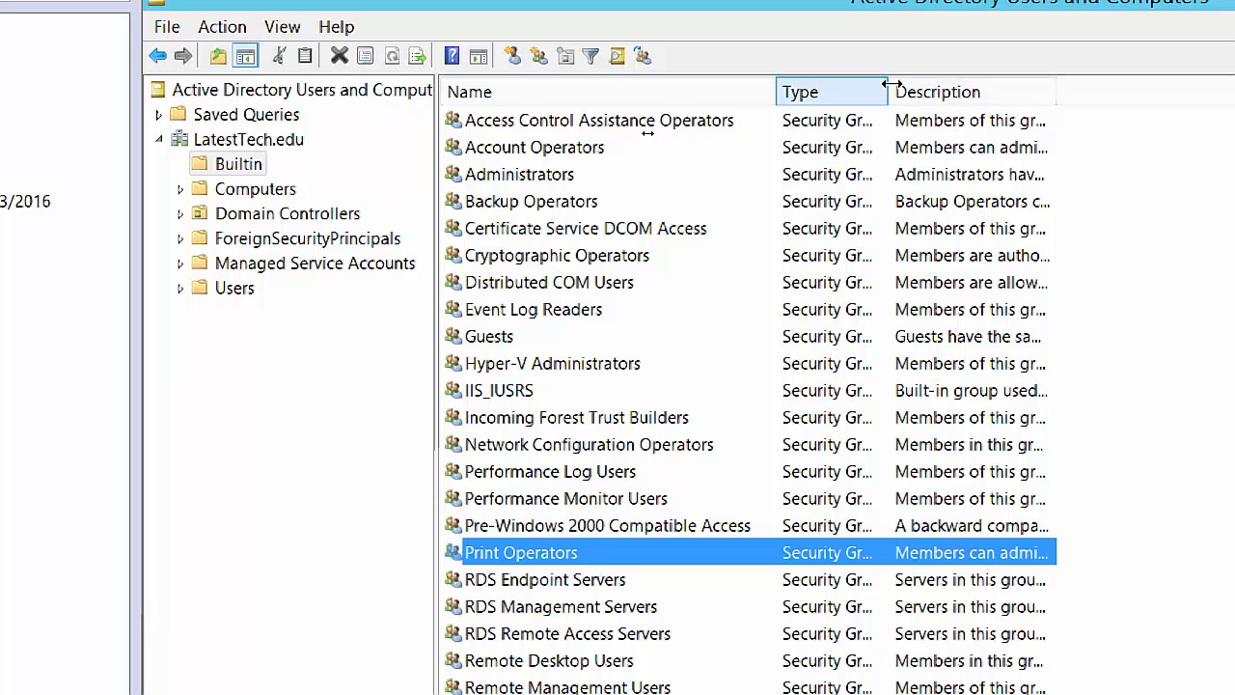
{"action": "left_click_drag", "start_coordinate": [893, 87], "coordinate": [947, 88]}
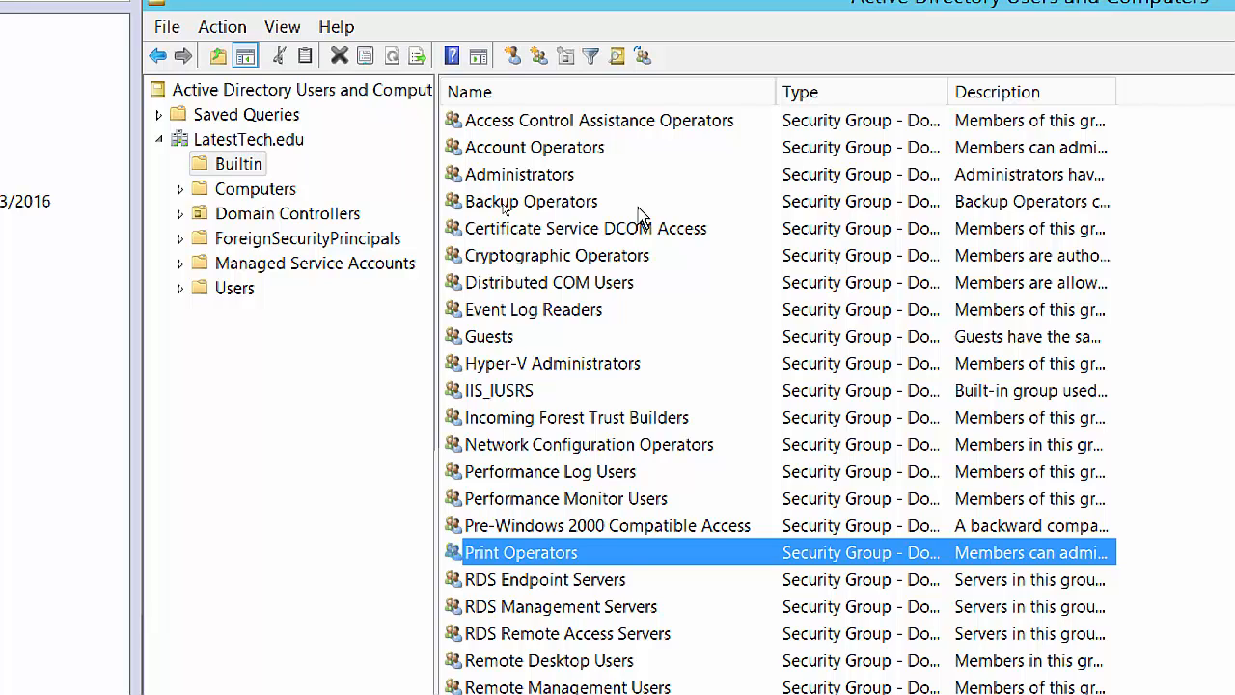
Select the Computers container under LatestTech.edu, which shows no items.
{"action": "left_click", "coordinate": [179, 189]}
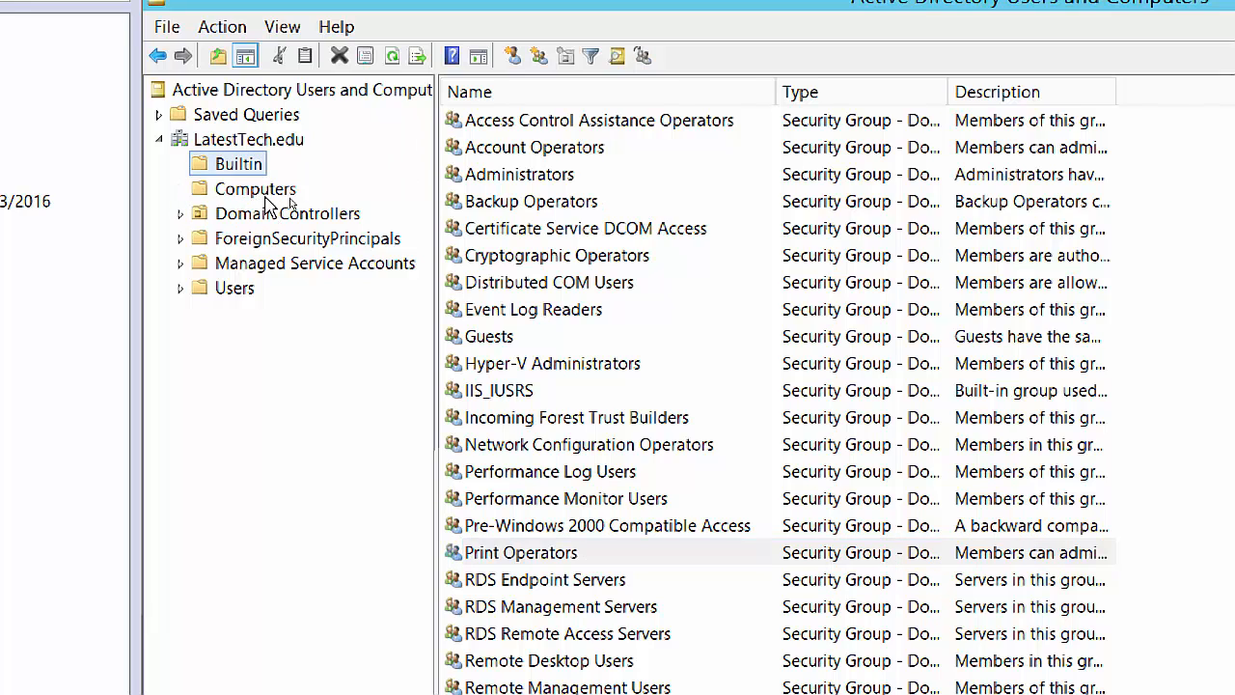
{"action": "left_click", "coordinate": [270, 191]}
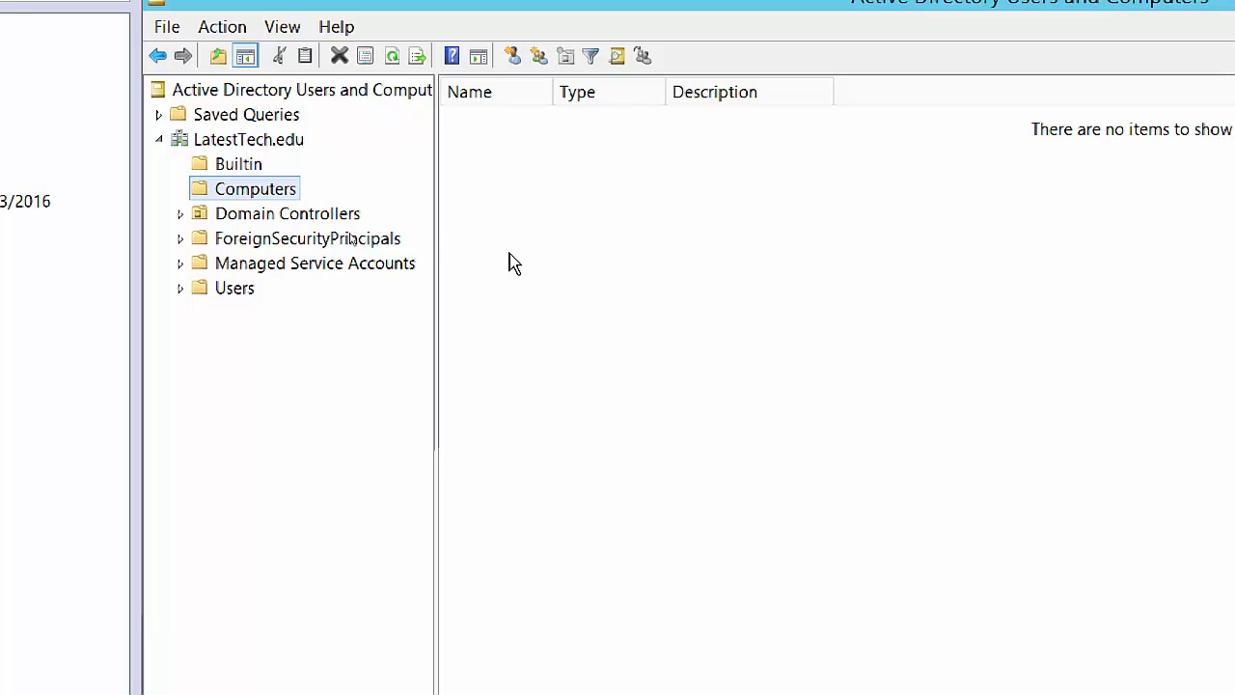
Show Domain Controllers, listing LTTORDC1, and widen its Name column.
{"action": "left_click", "coordinate": [181, 215]}
{"action": "left_click", "coordinate": [253, 218]}
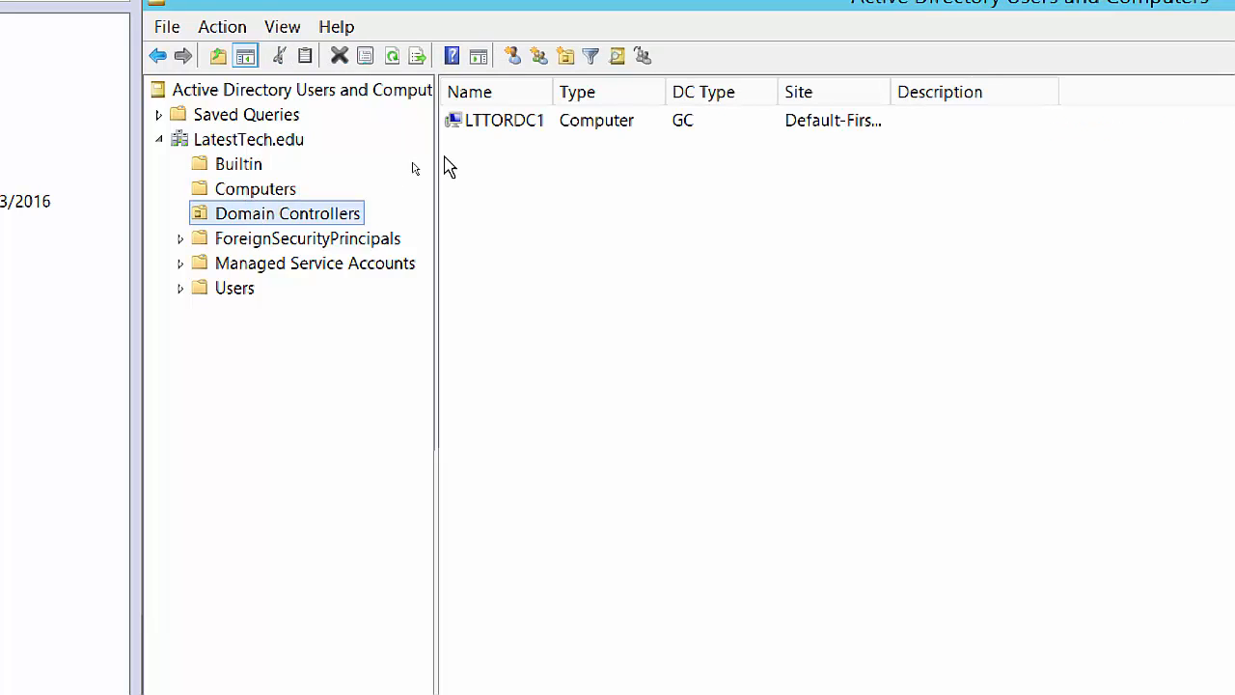
{"action": "left_click_drag", "start_coordinate": [555, 90], "coordinate": [588, 91]}
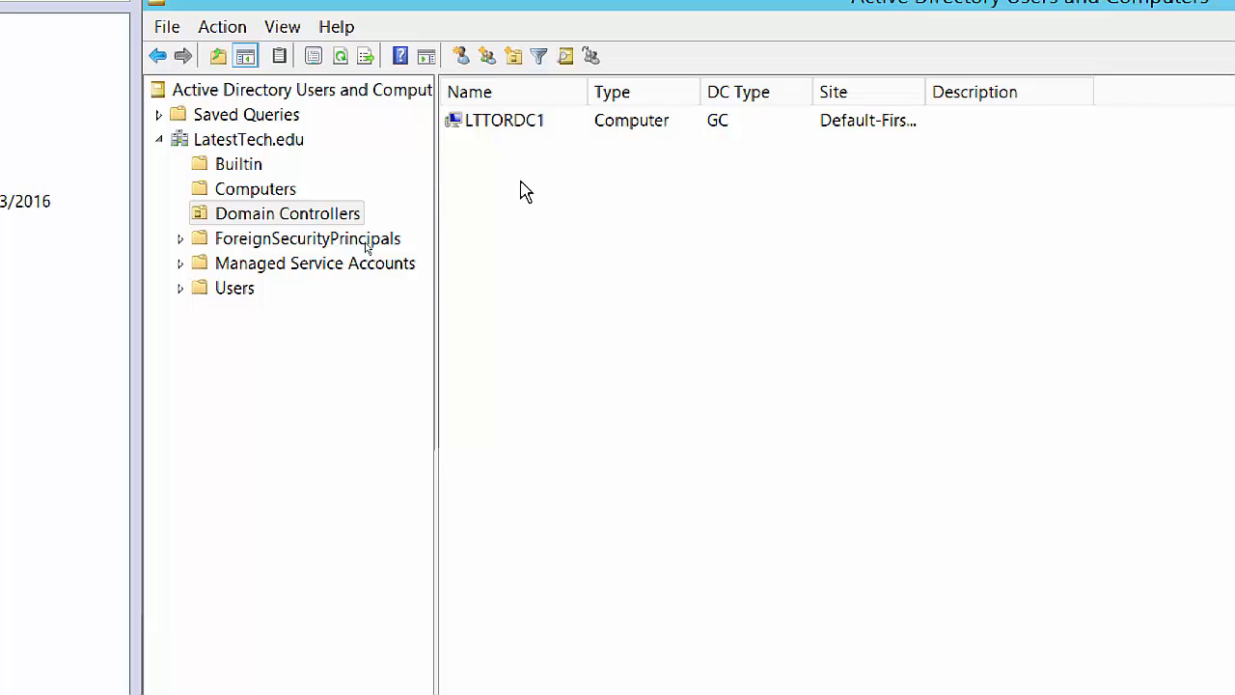
{"action": "left_click", "coordinate": [180, 238]}
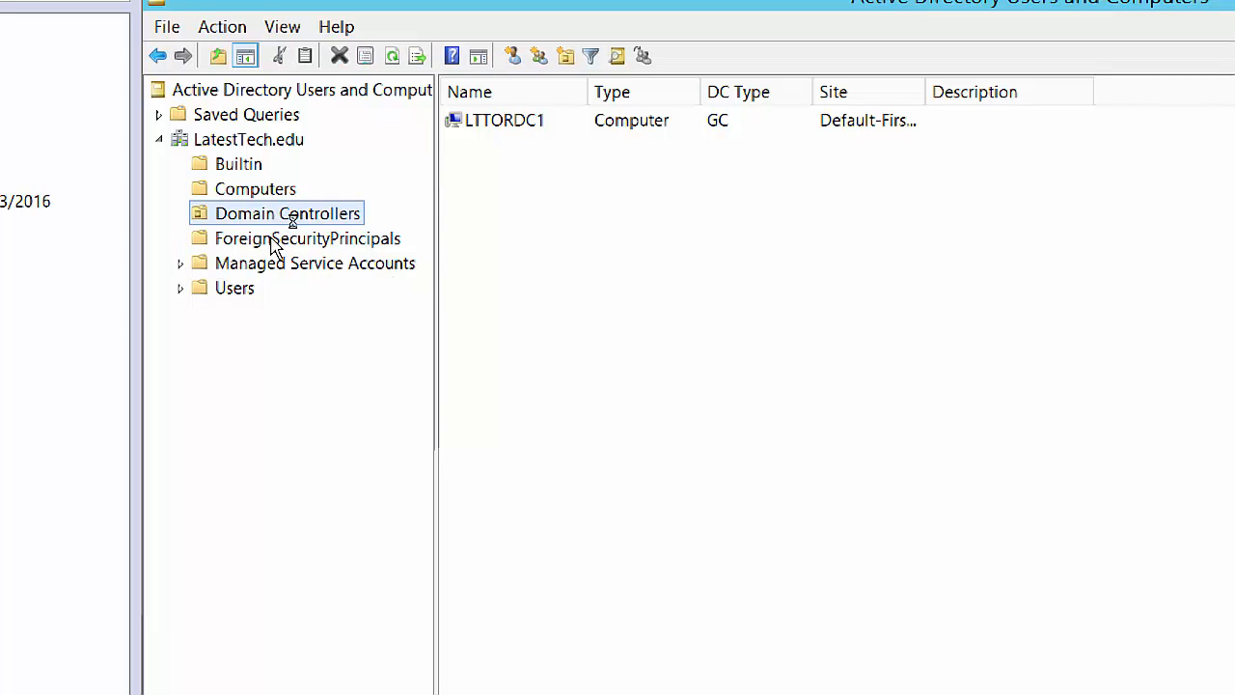
Select the ForeignSecurityPrincipals container, which shows no items.
{"action": "left_click", "coordinate": [299, 238]}
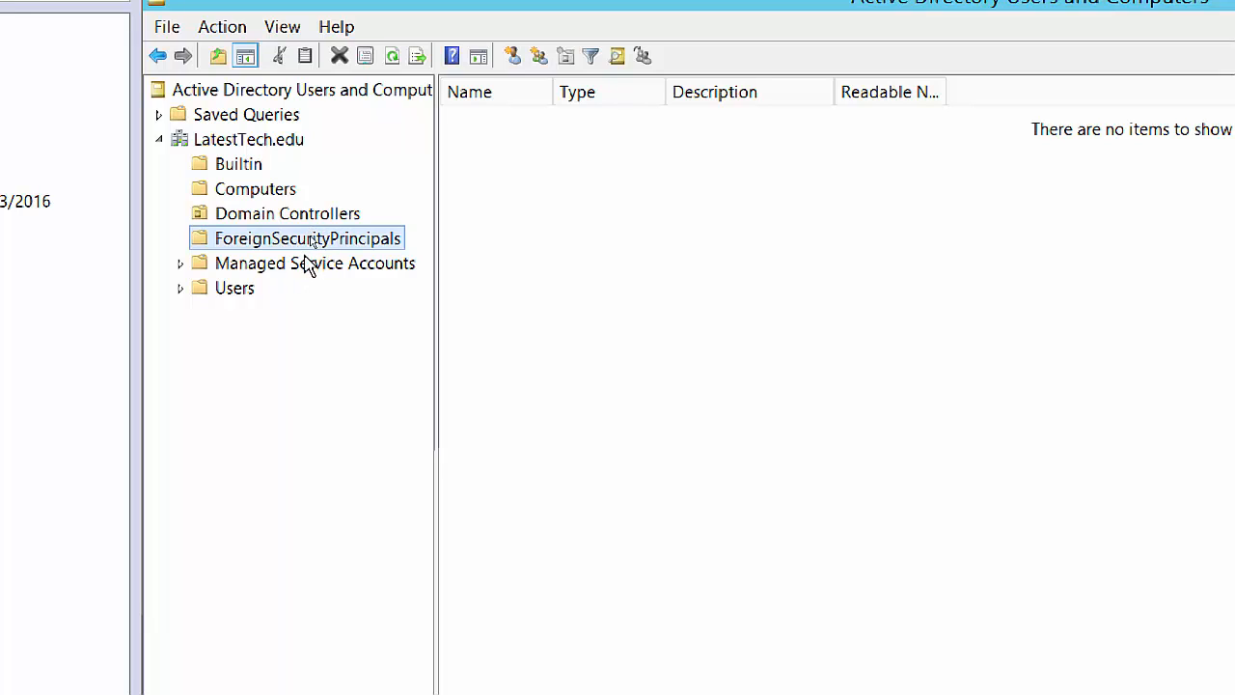
Show the Users container and widen its Name and Type columns to fit full names.
{"action": "left_click", "coordinate": [180, 291]}
{"action": "left_click", "coordinate": [225, 291]}
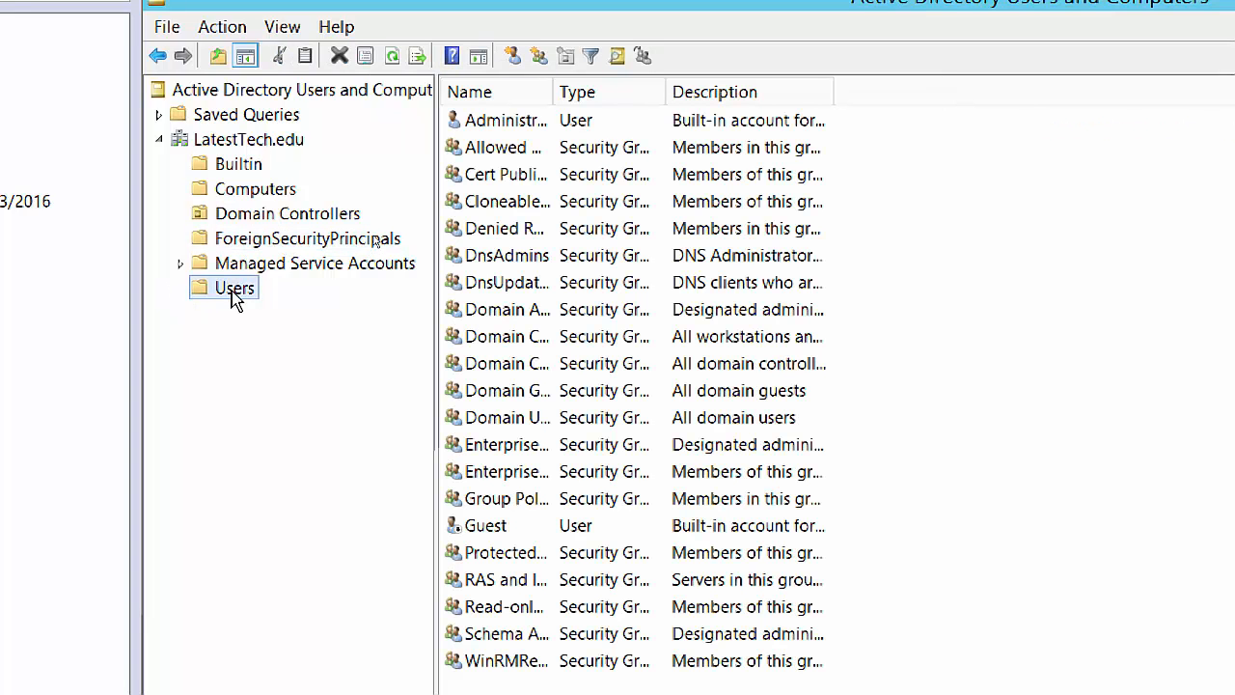
{"action": "left_click_drag", "start_coordinate": [555, 89], "coordinate": [714, 105]}
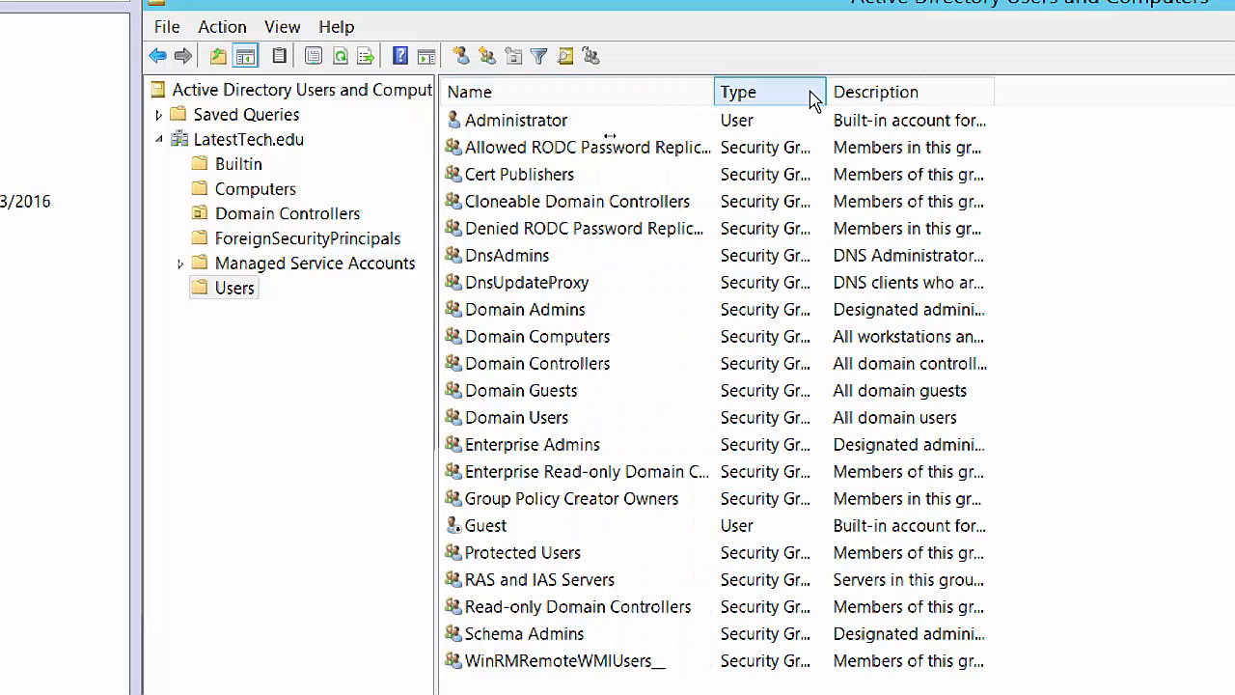
{"action": "left_click_drag", "start_coordinate": [856, 93], "coordinate": [854, 93]}
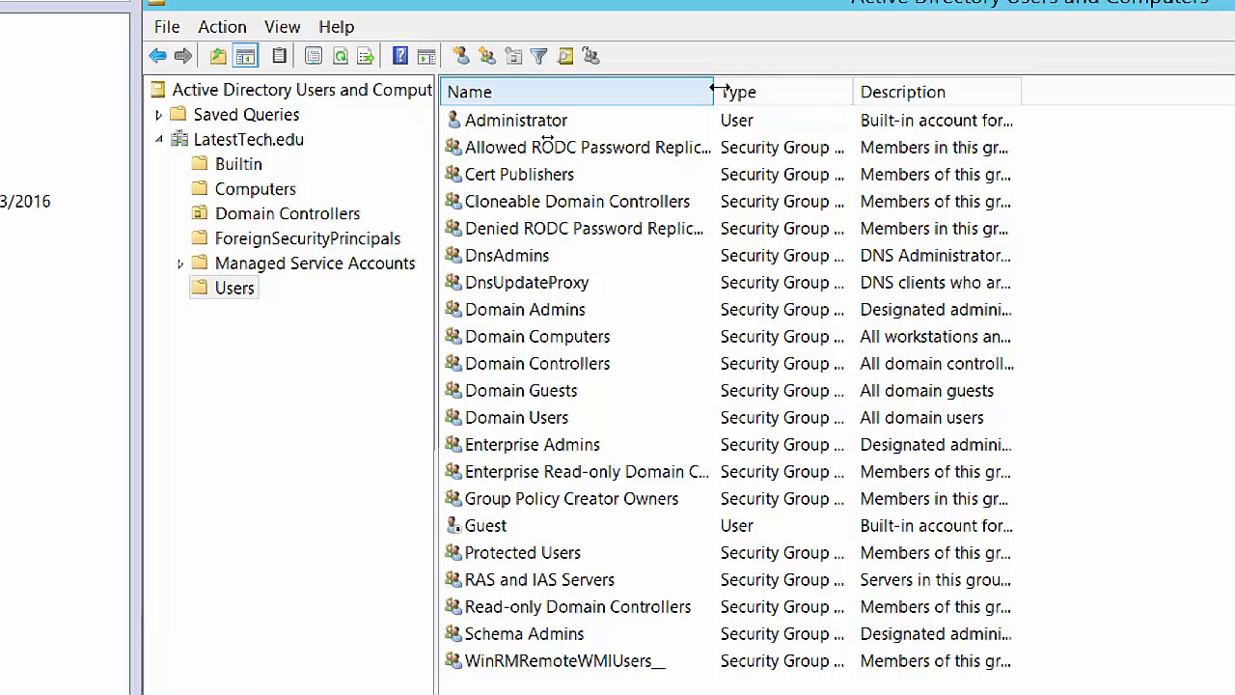
{"action": "left_click_drag", "start_coordinate": [714, 92], "coordinate": [754, 94]}
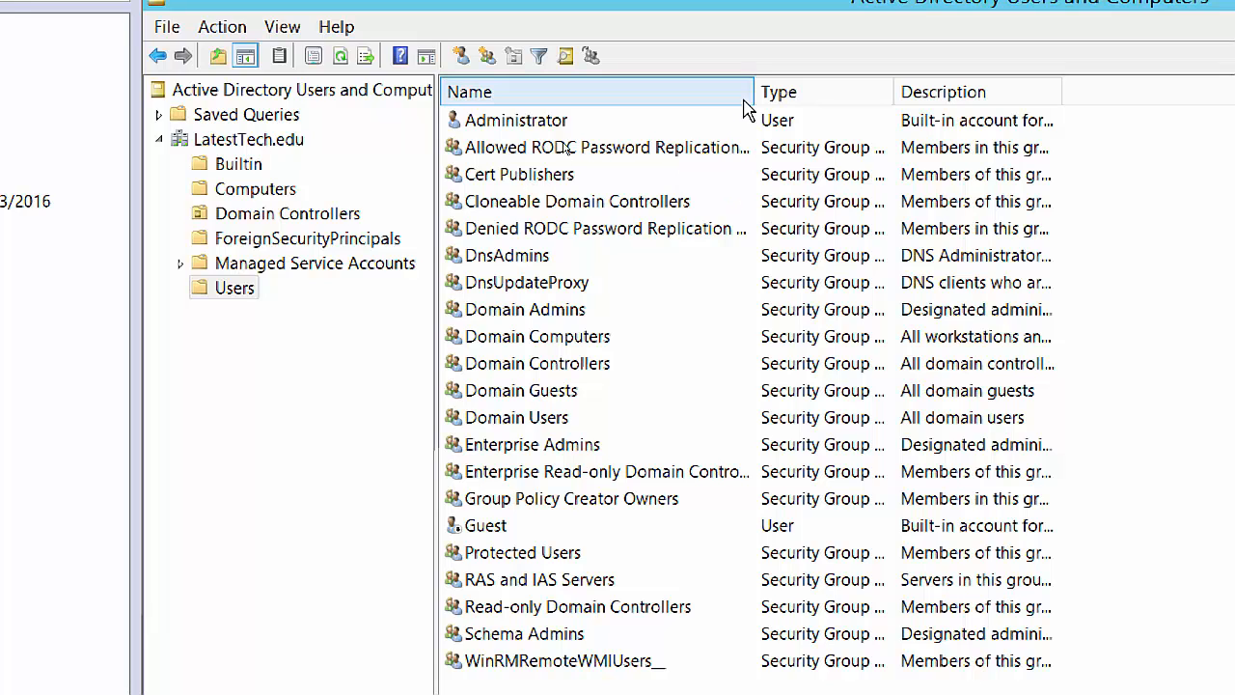
{"action": "left_click_drag", "start_coordinate": [752, 94], "coordinate": [808, 101]}
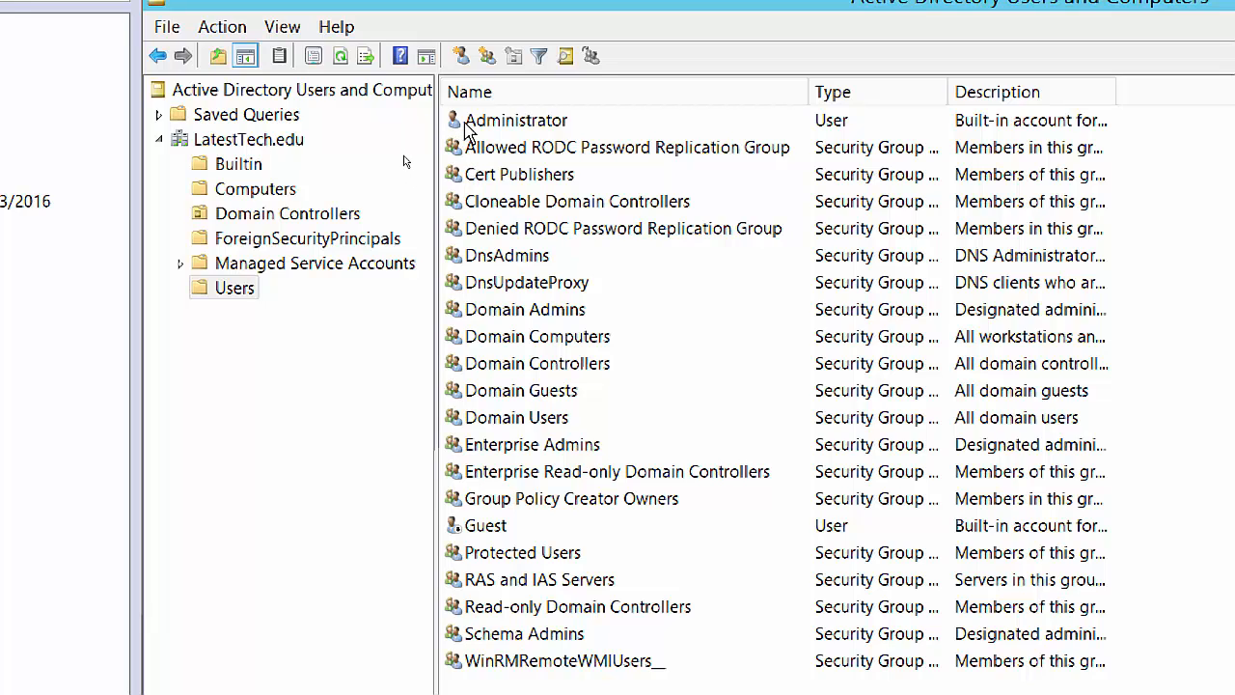
Select the built-in Administrator account in the Users list.
{"action": "left_click", "coordinate": [558, 128]}
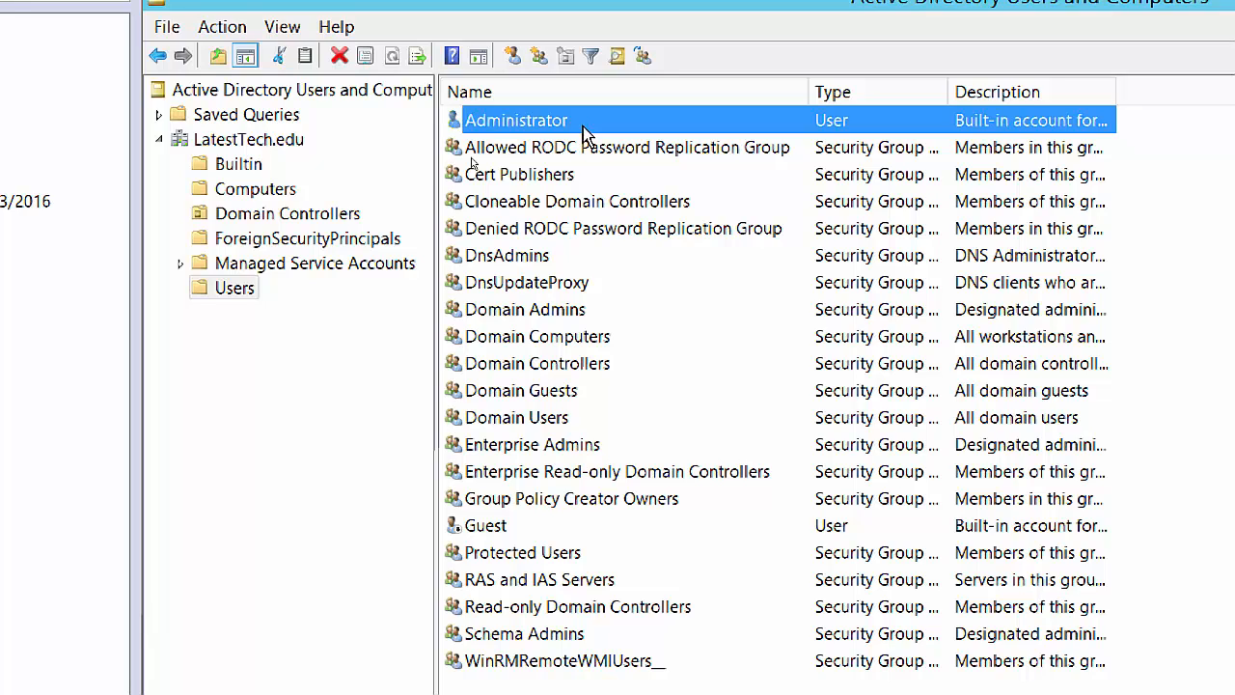
Check the Administrator account's Member Of groups with the Name column widened, then close its properties.
{"action": "double_click", "coordinate": [586, 124]}
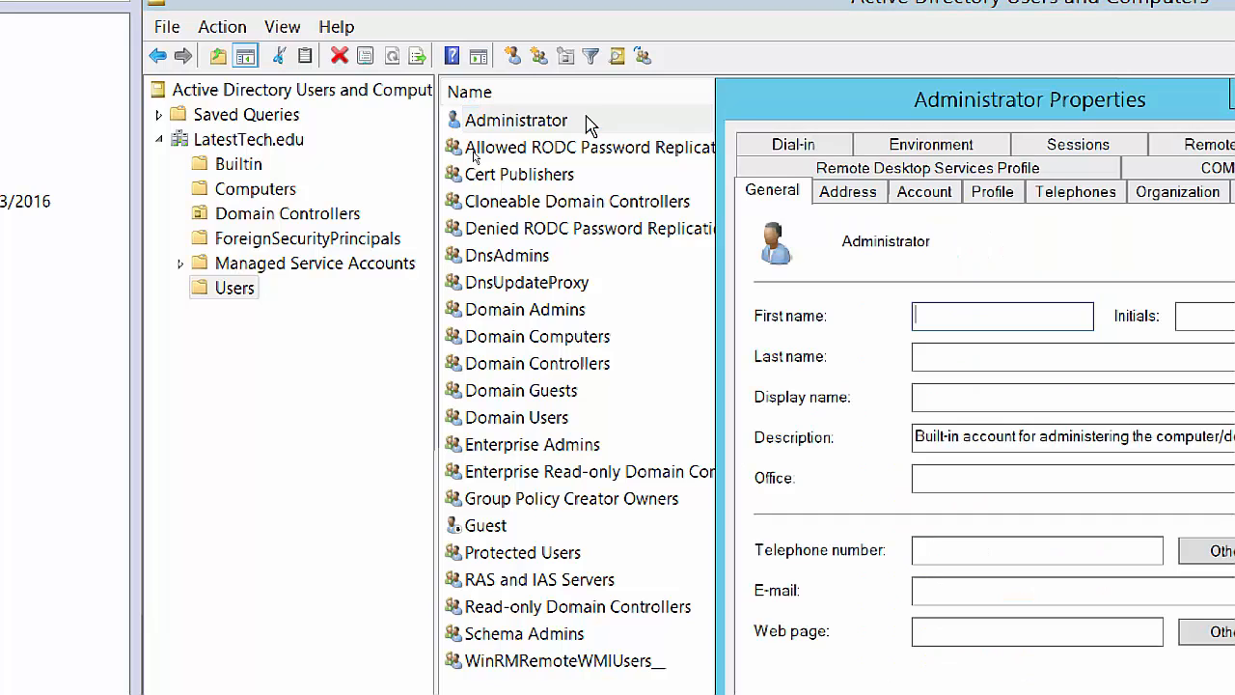
{"action": "left_click_drag", "start_coordinate": [1026, 111], "coordinate": [672, 21]}
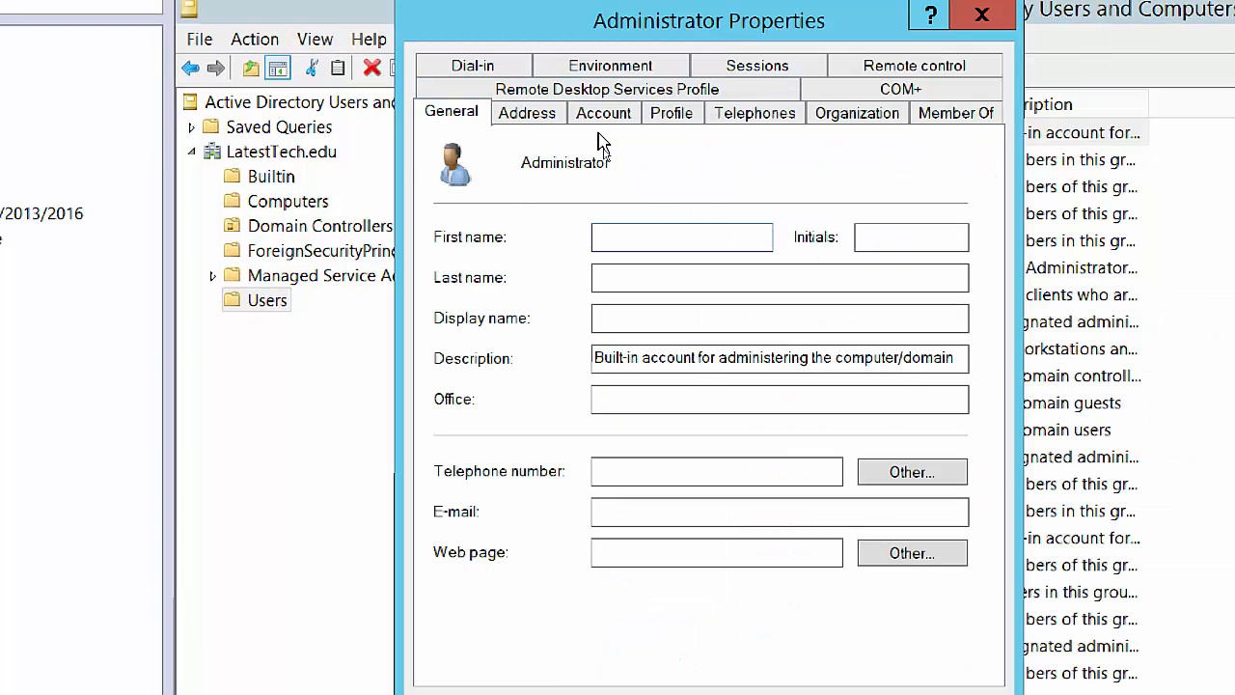
{"action": "left_click", "coordinate": [978, 113]}
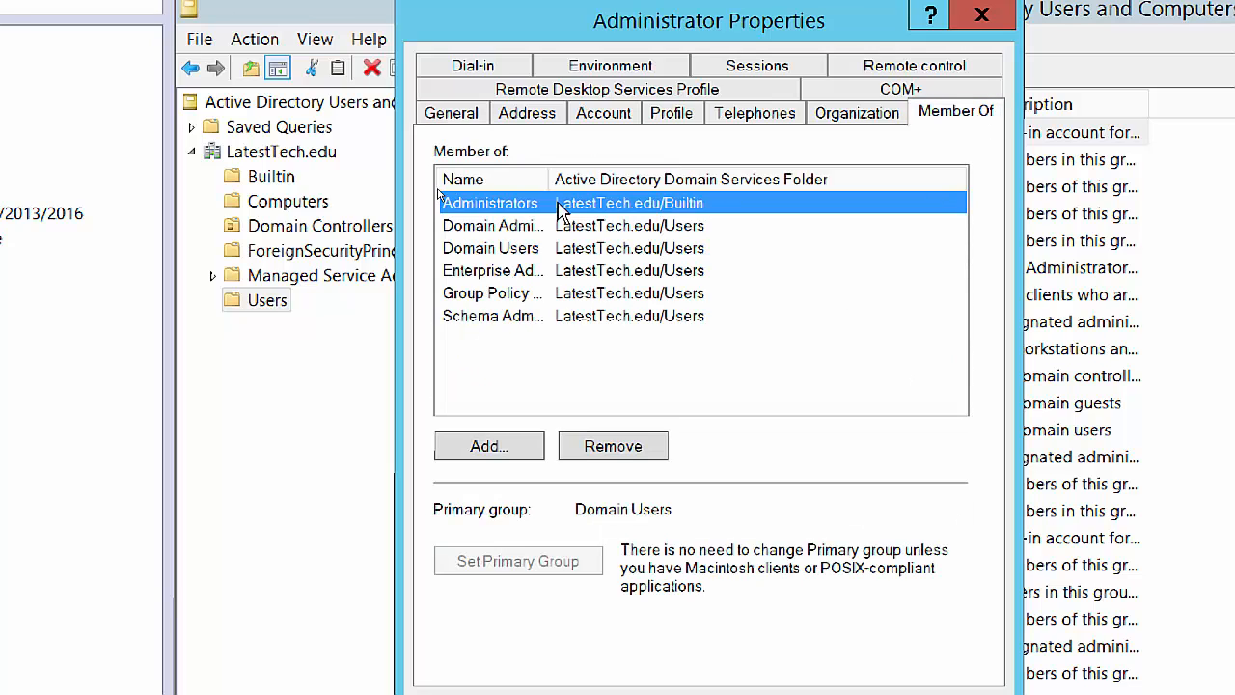
{"action": "left_click_drag", "start_coordinate": [549, 178], "coordinate": [641, 179]}
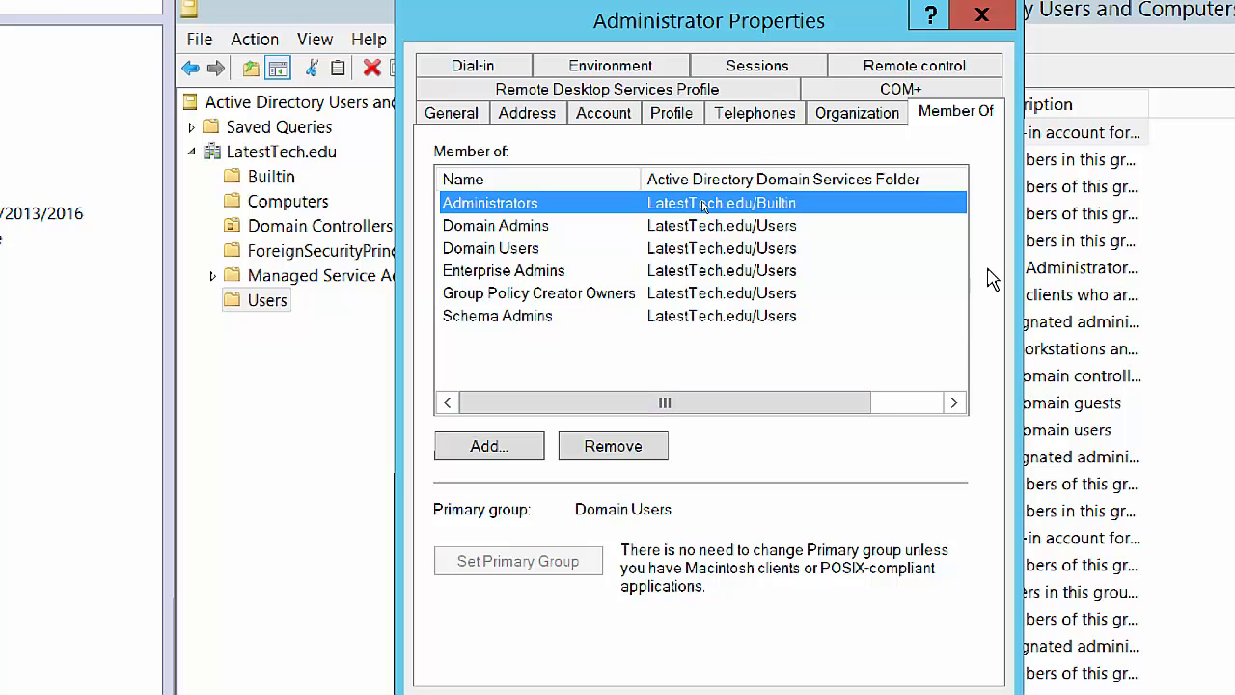
{"action": "left_click", "coordinate": [978, 21]}
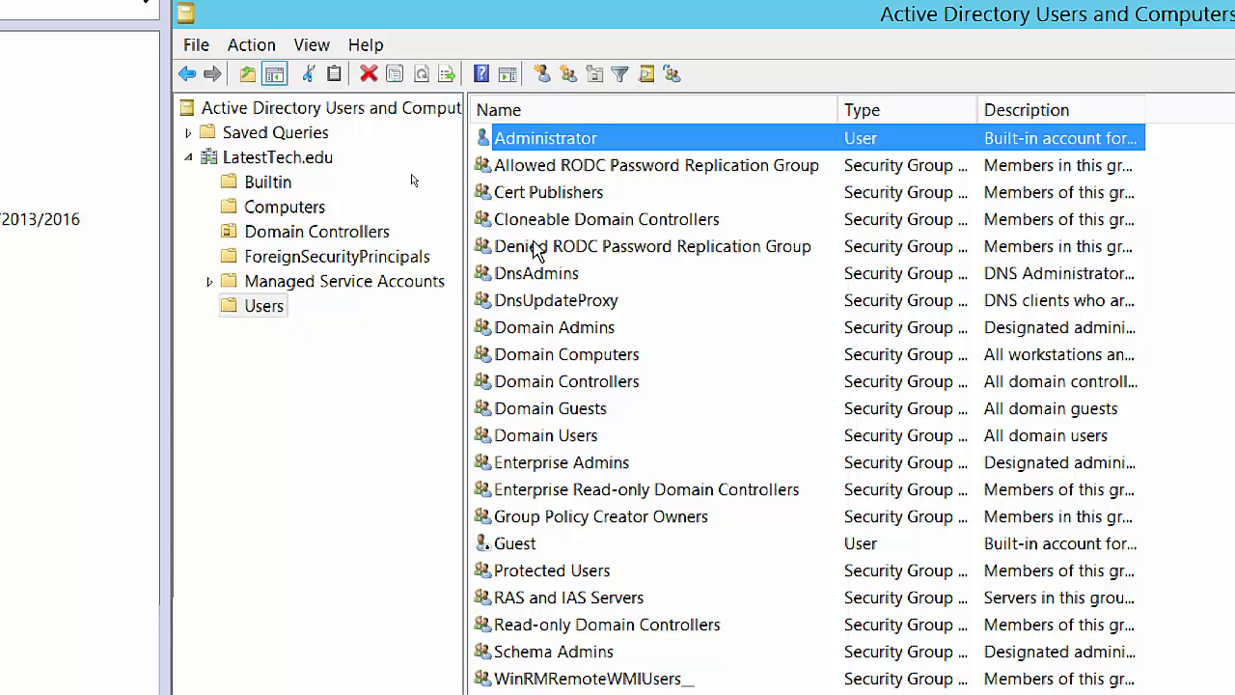
Start a new user copied from the Administrator account.
{"action": "right_click", "coordinate": [558, 147]}
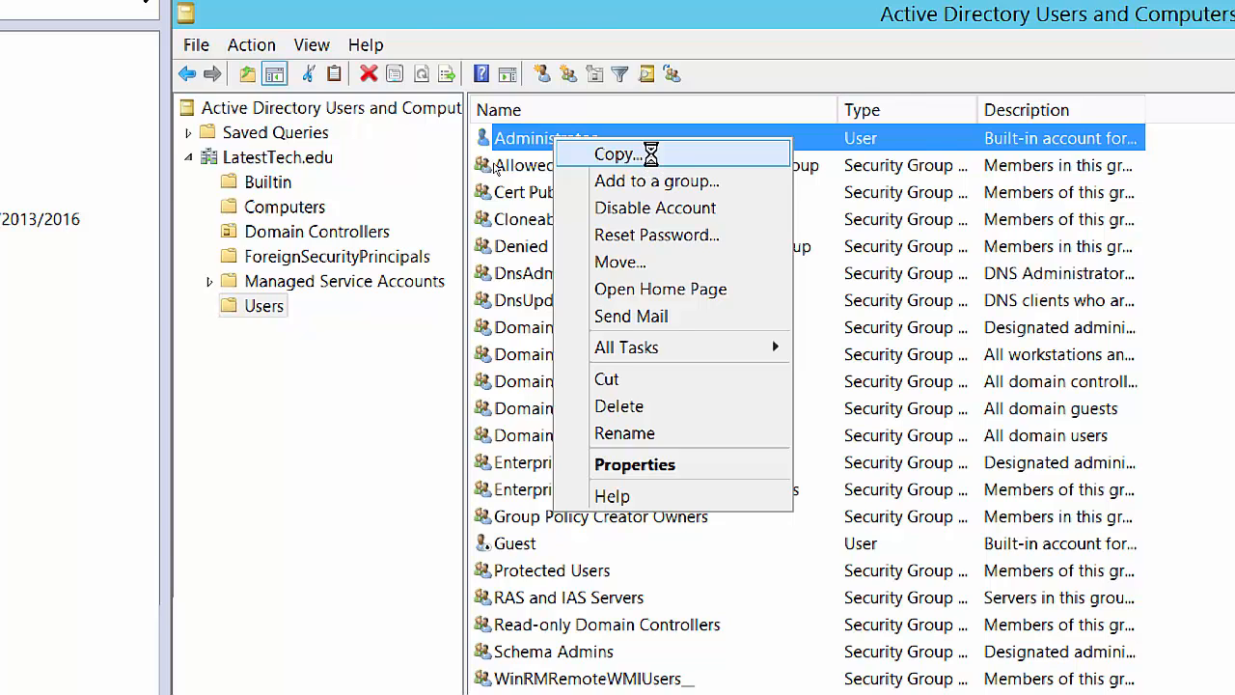
{"action": "left_click", "coordinate": [651, 157]}
{"action": "left_click_drag", "start_coordinate": [543, 32], "coordinate": [669, 71]}
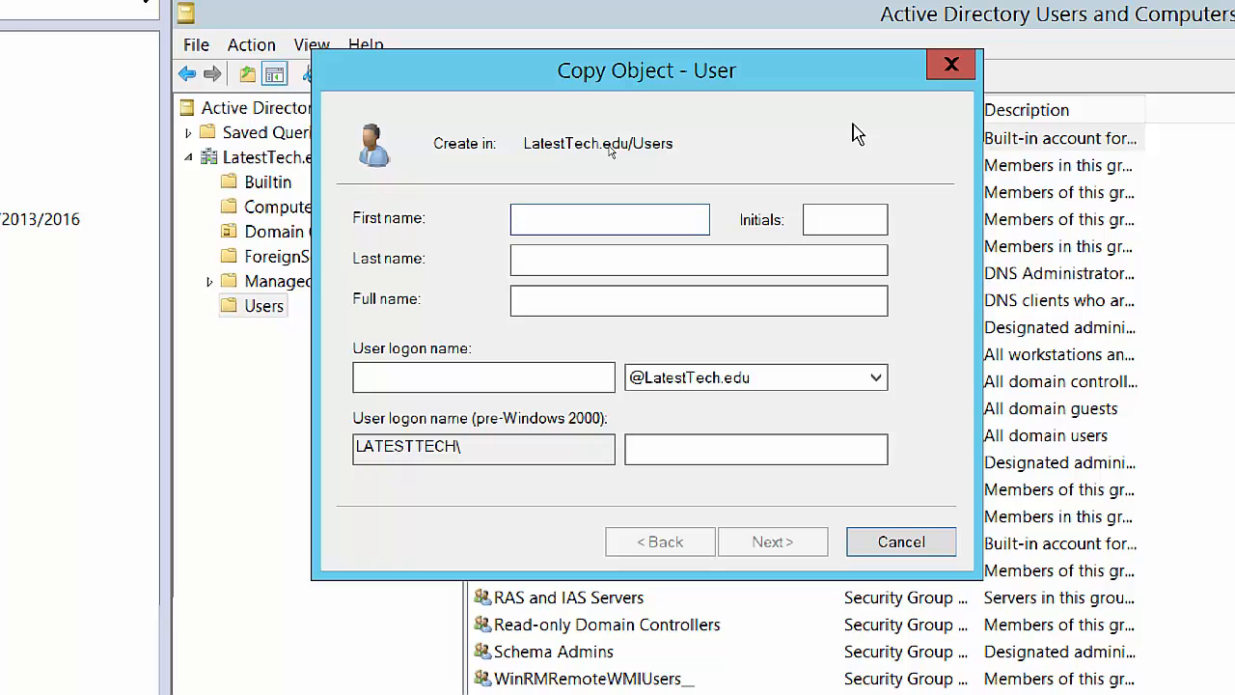
Enter LTAdmin as the first name and user logon name, then continue to the password page.
{"action": "type", "text": "LTAdmin"}
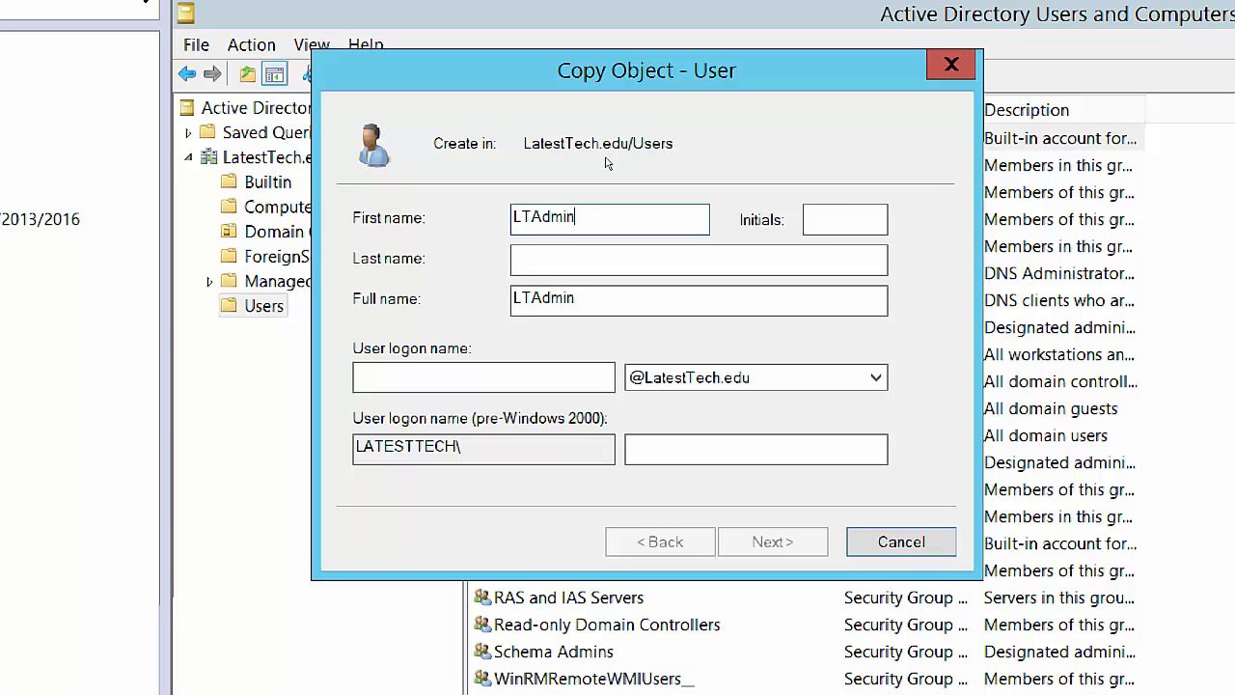
{"action": "left_click", "coordinate": [465, 382]}
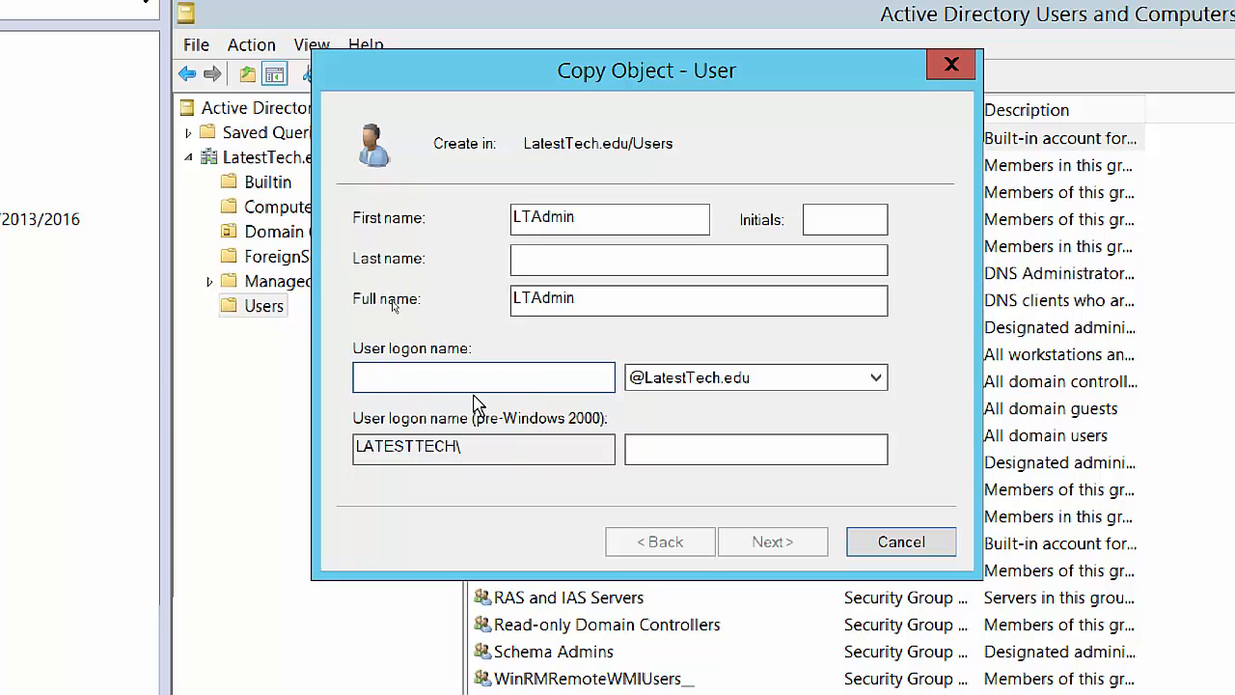
{"action": "type", "text": "lt"}
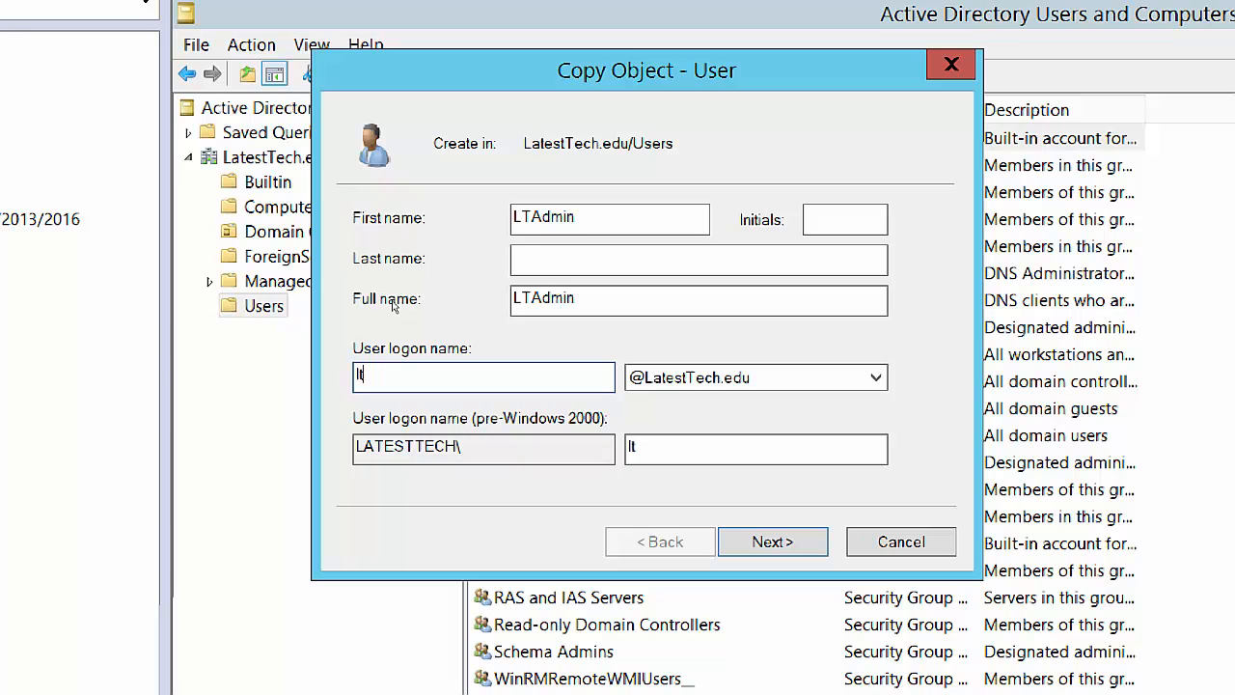
{"action": "key", "text": "BackSpace"}
{"action": "key", "text": "BackSpace"}
{"action": "type", "text": "LTAdmin"}
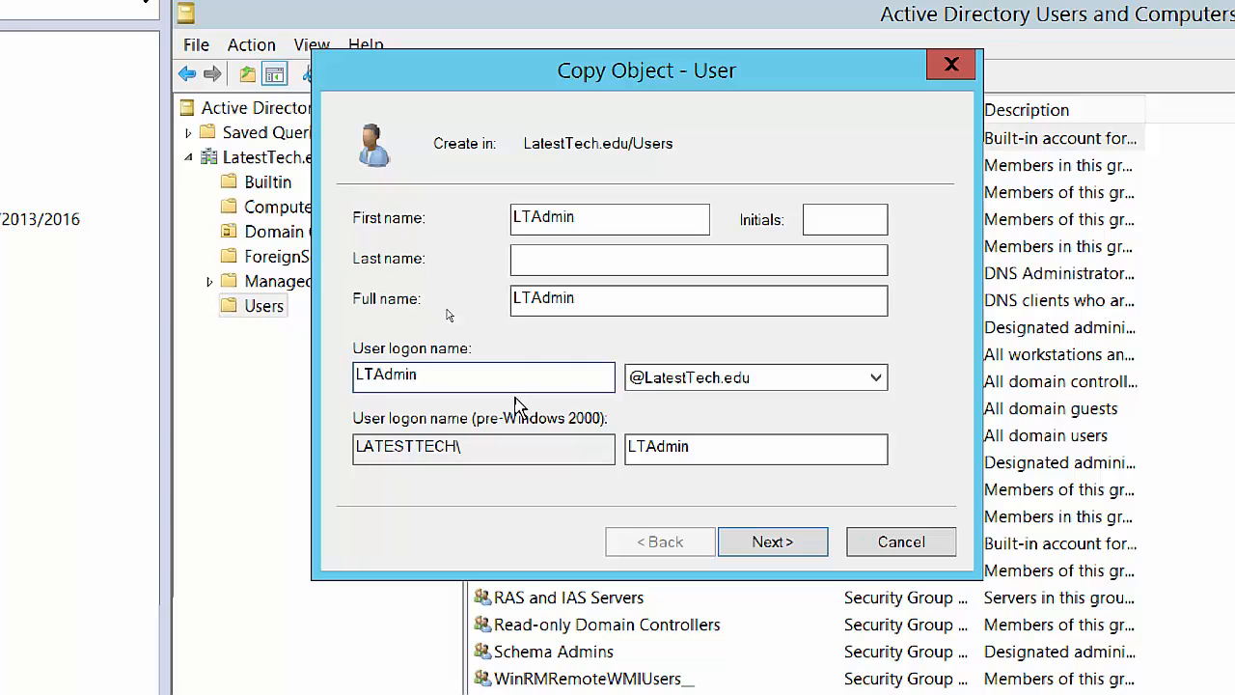
{"action": "left_click", "coordinate": [772, 542]}
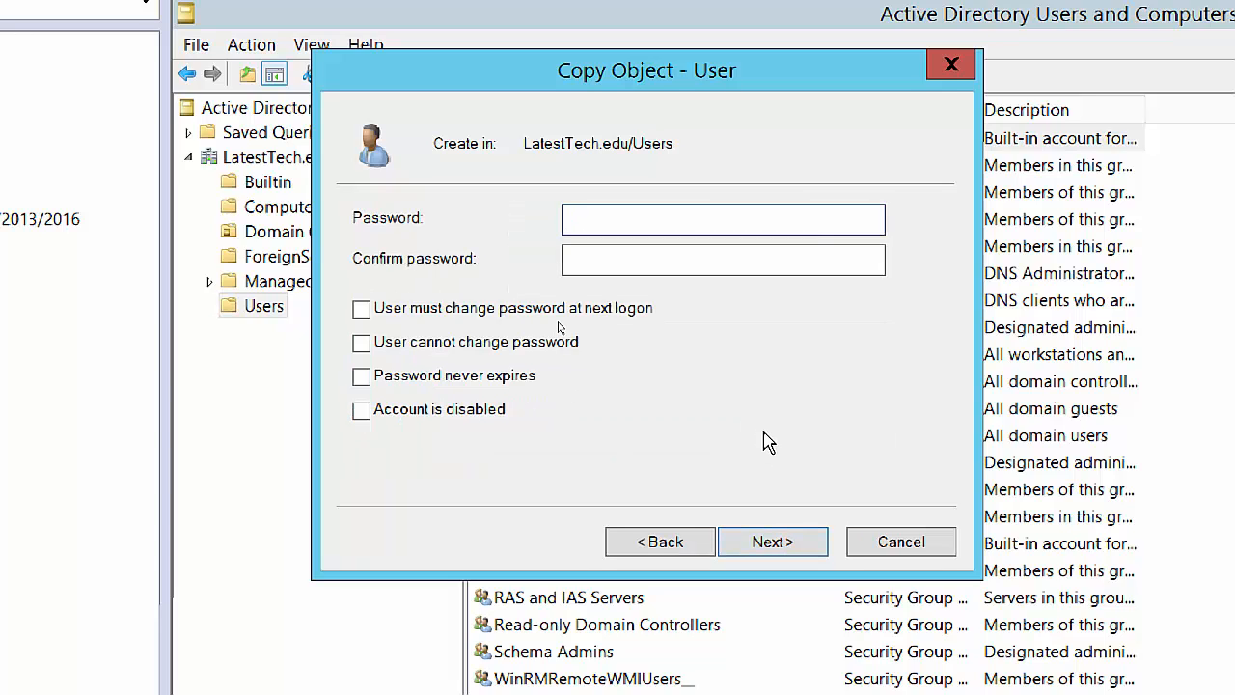
Enter and confirm LTAdmin's password, then finish creating the account.
{"action": "type", "text": "P@ss"}
{"action": "key", "text": "Tab"}
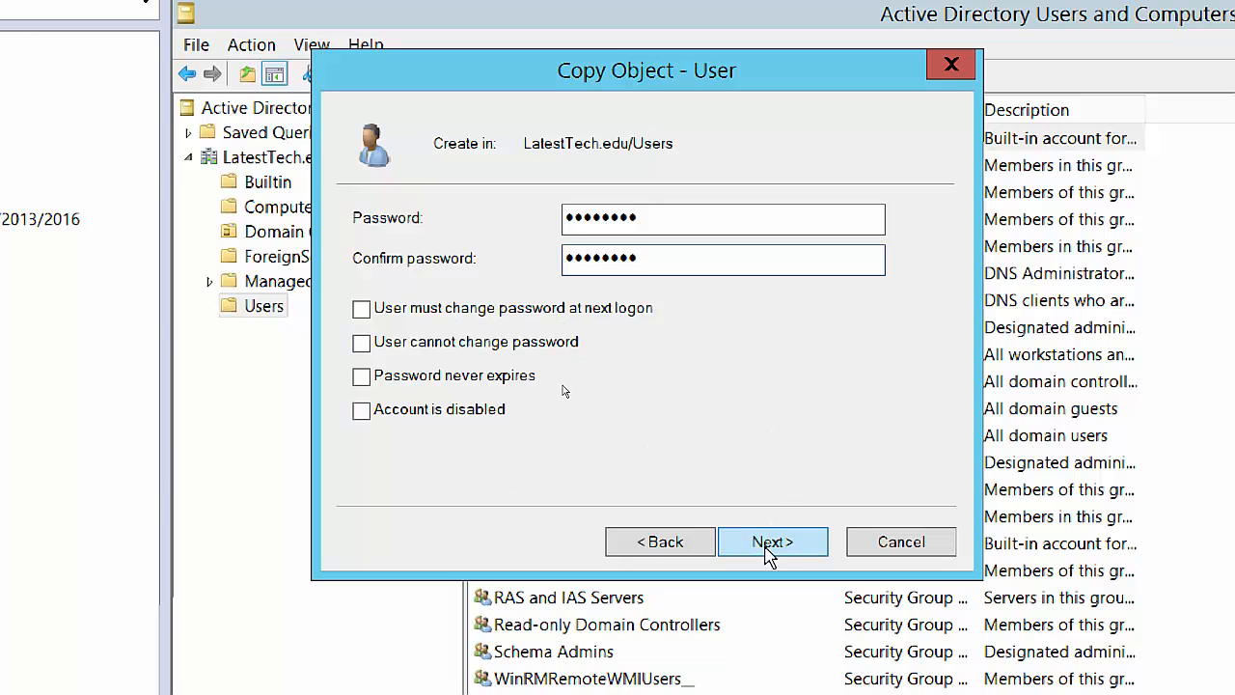
{"action": "left_click", "coordinate": [773, 546]}
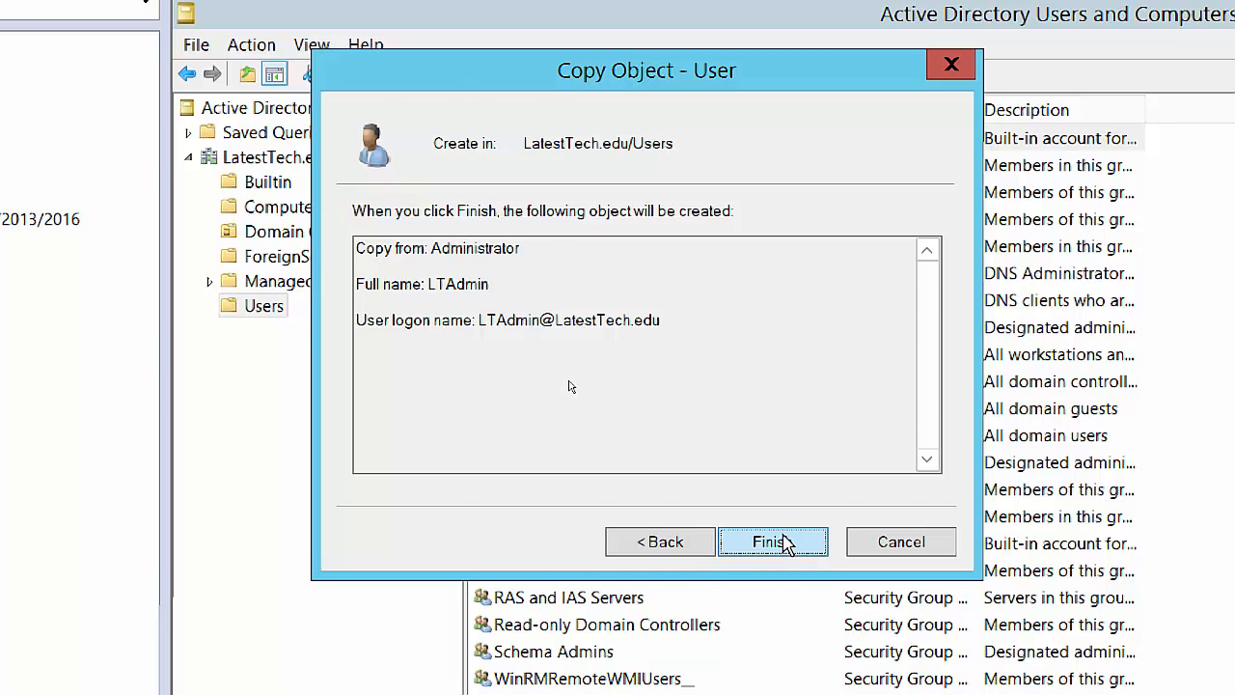
{"action": "left_click", "coordinate": [784, 546]}
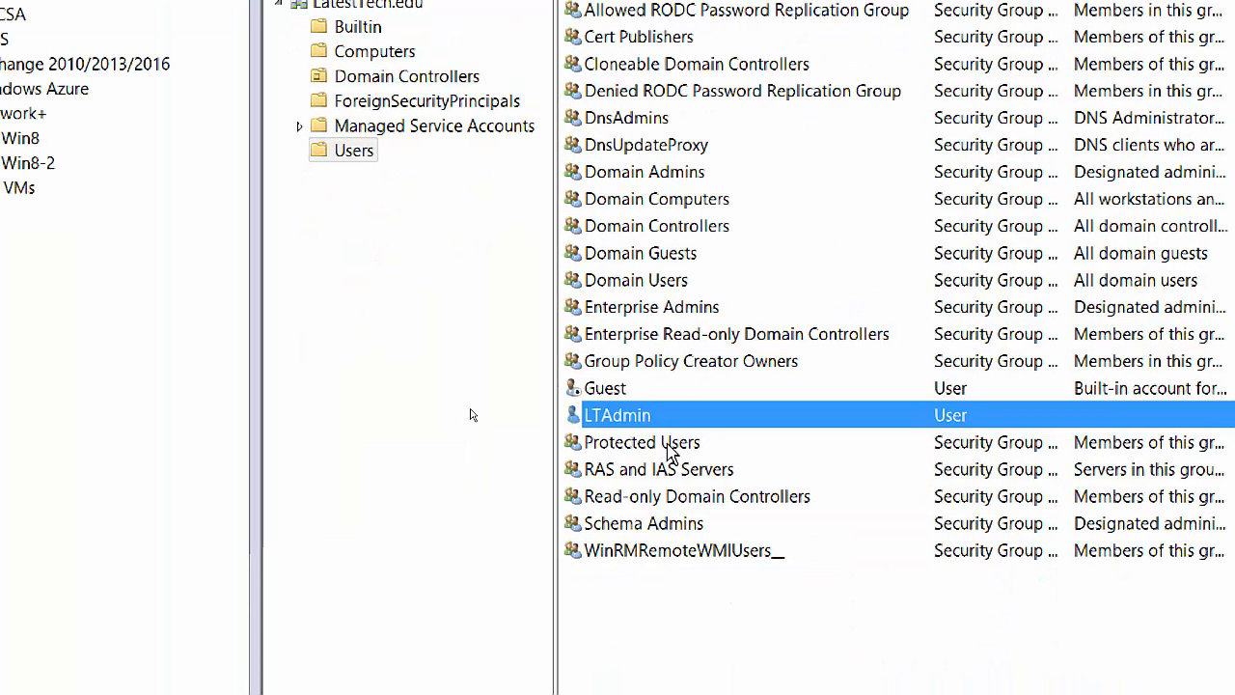
{"action": "double_click", "coordinate": [845, 424]}
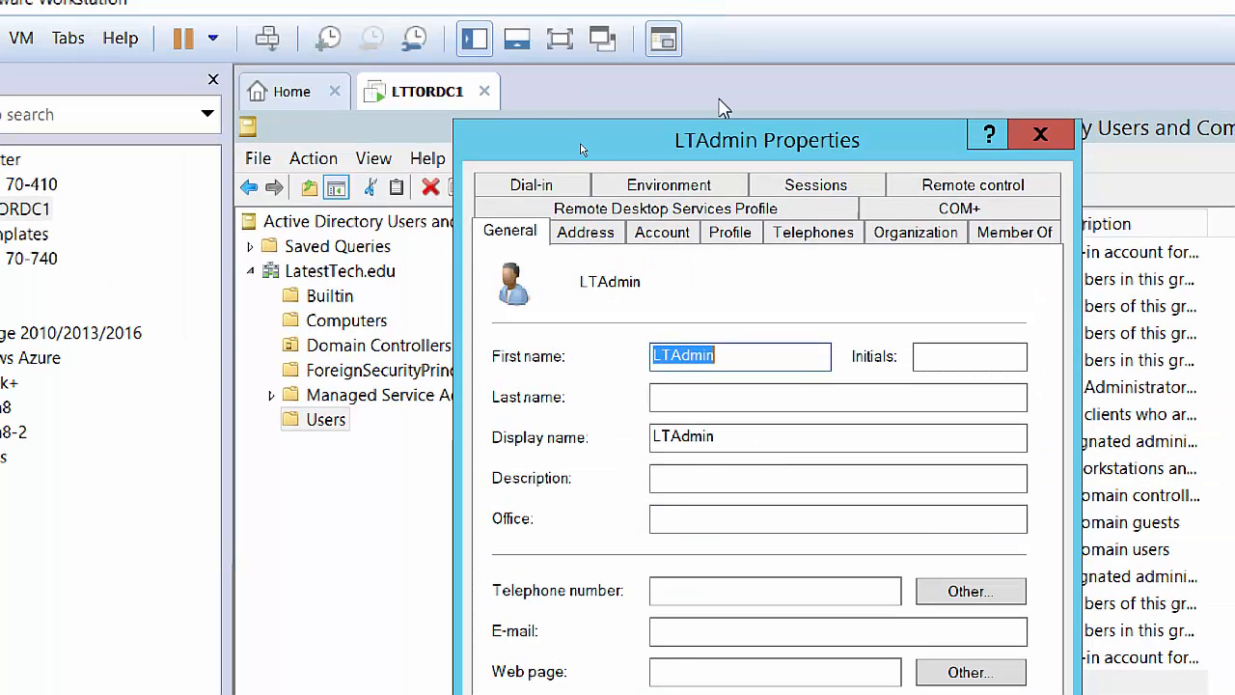
{"action": "left_click", "coordinate": [1038, 239]}
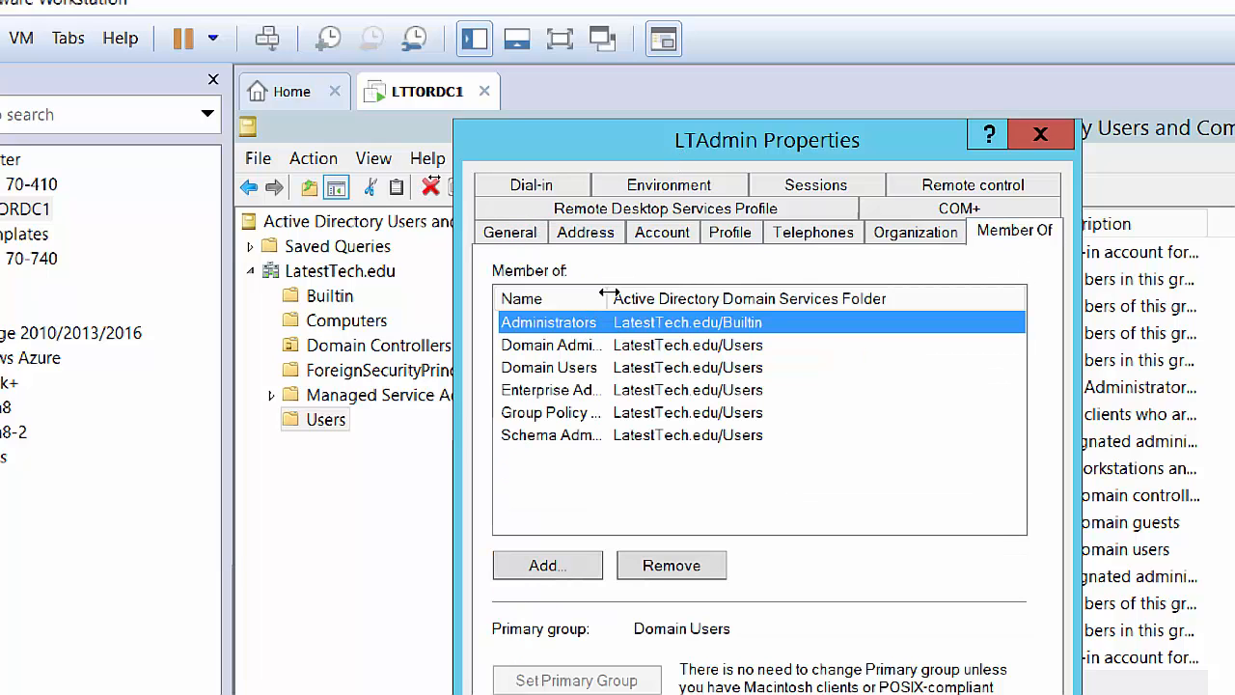
{"action": "left_click_drag", "start_coordinate": [608, 292], "coordinate": [694, 297]}
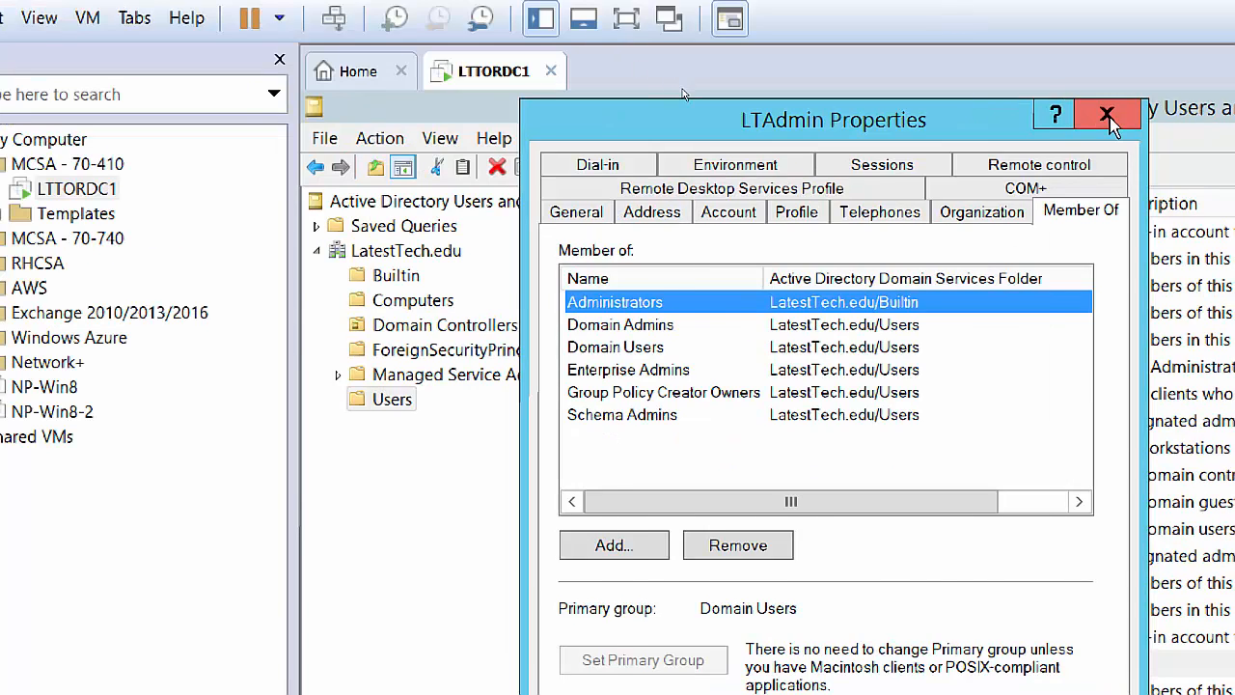
{"action": "left_click", "coordinate": [1106, 113]}
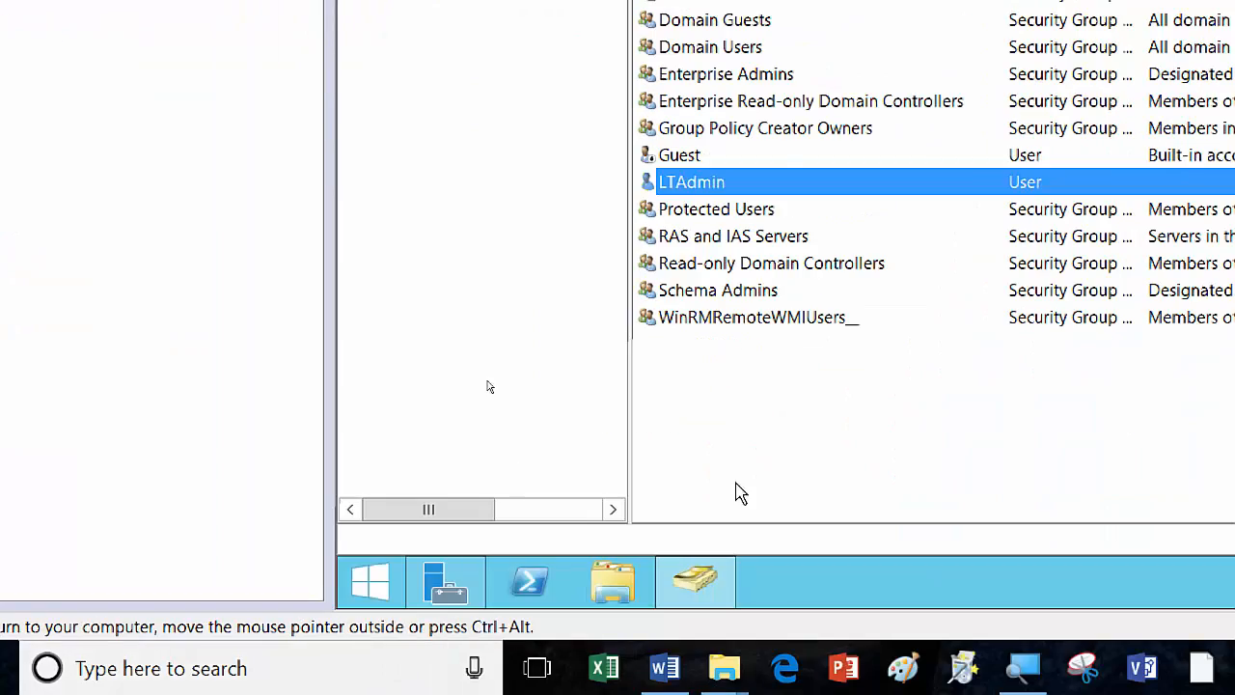
Sign out of the administrator session from the Start button's context menu.
{"action": "right_click", "coordinate": [370, 586]}
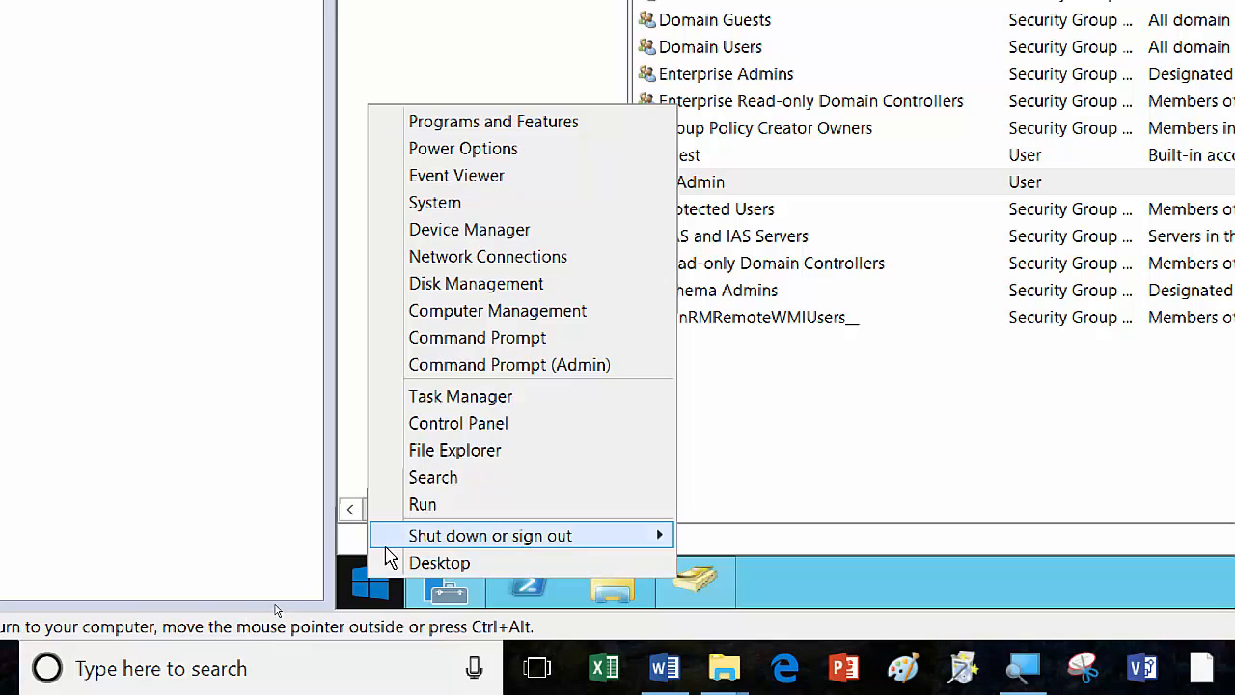
{"action": "mouse_move", "coordinate": [458, 540]}
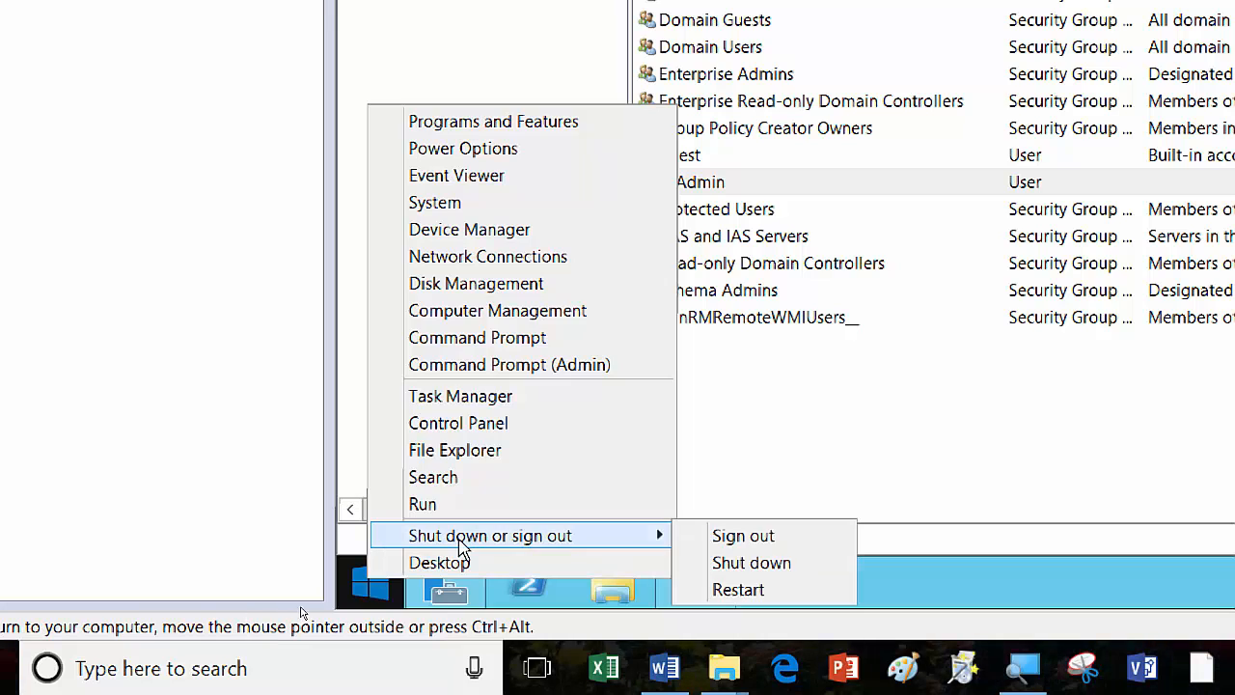
{"action": "left_click", "coordinate": [754, 537]}
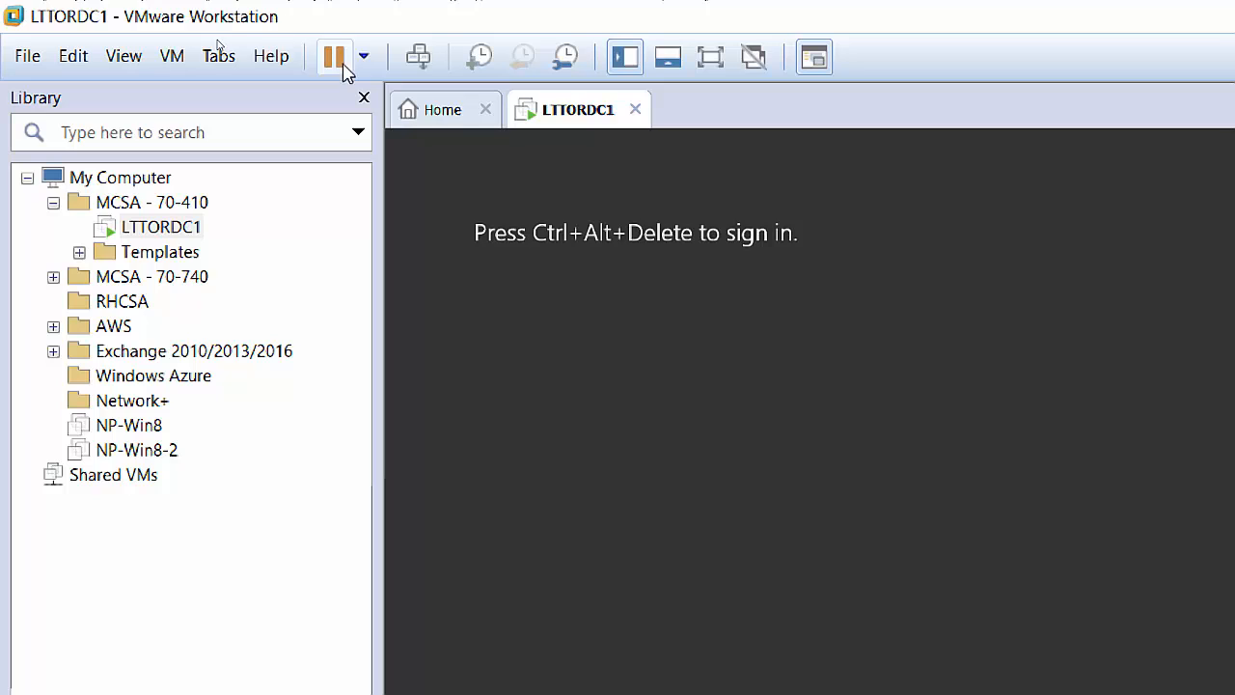
Choose Other user at the sign-in screen and enter the user name LatestTech\ltadmin.
{"action": "left_click", "coordinate": [421, 59]}
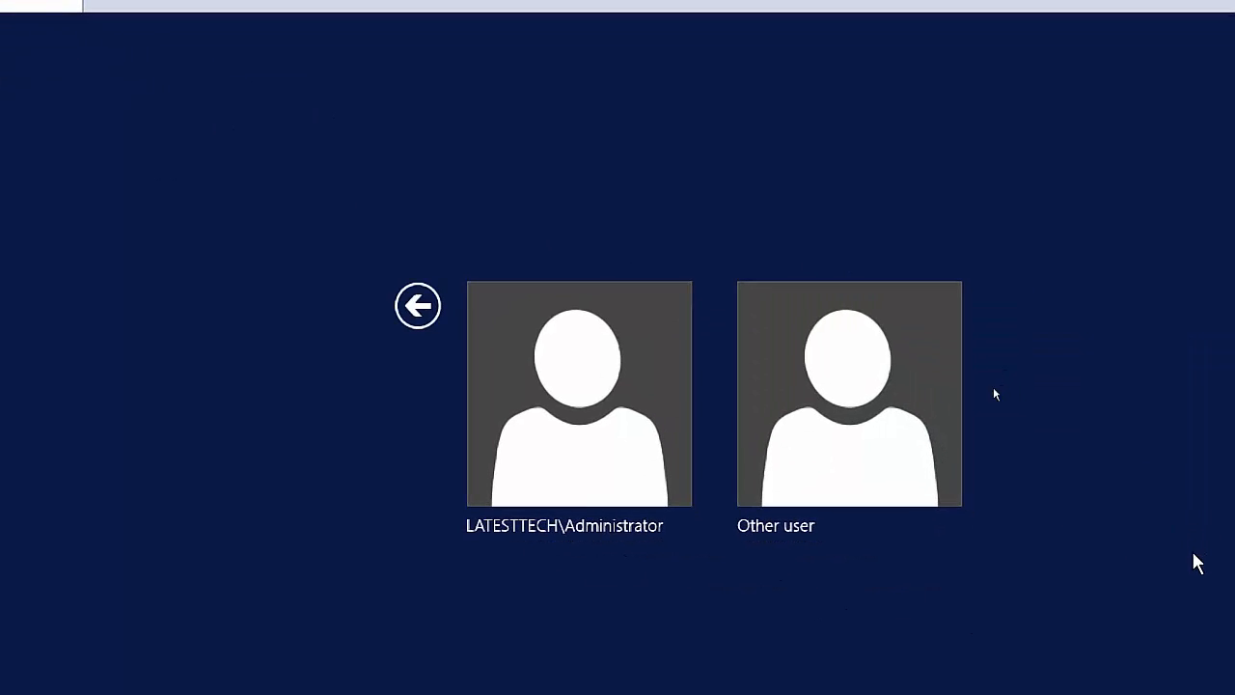
{"action": "left_click", "coordinate": [867, 422]}
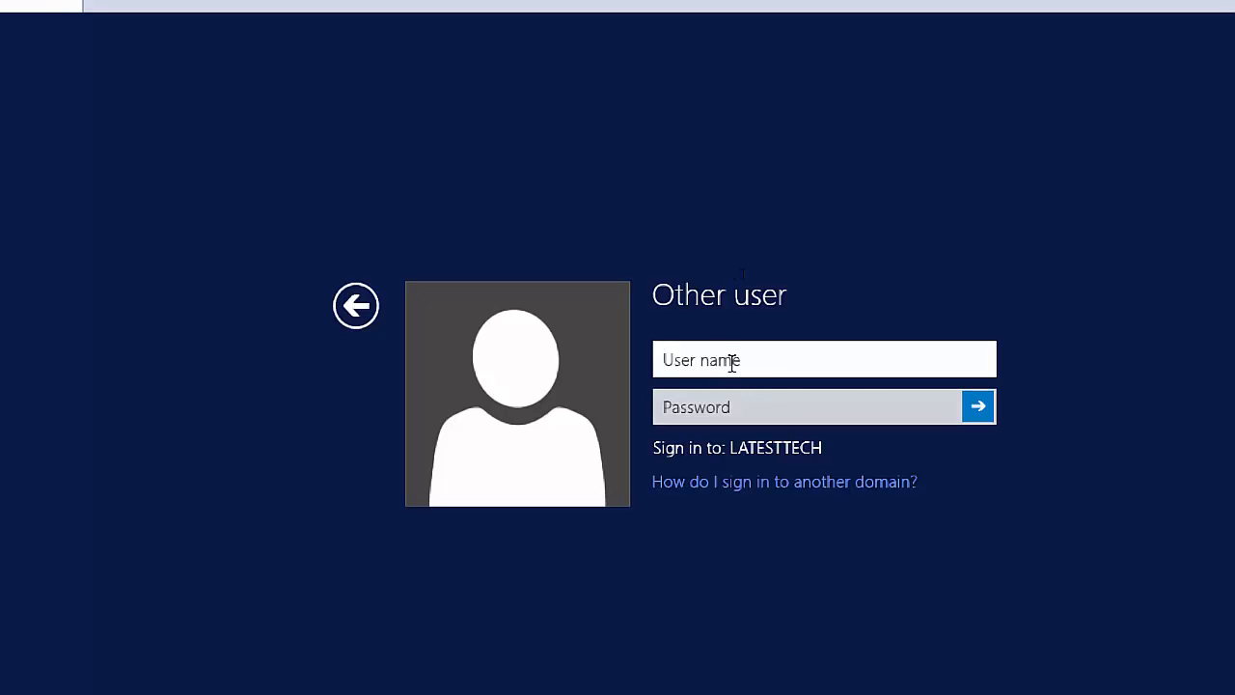
{"action": "type", "text": "l"}
{"action": "key", "text": "BackSpace"}
{"action": "type", "text": "l"}
{"action": "key", "text": "BackSpace"}
{"action": "type", "text": "LatestTech"}
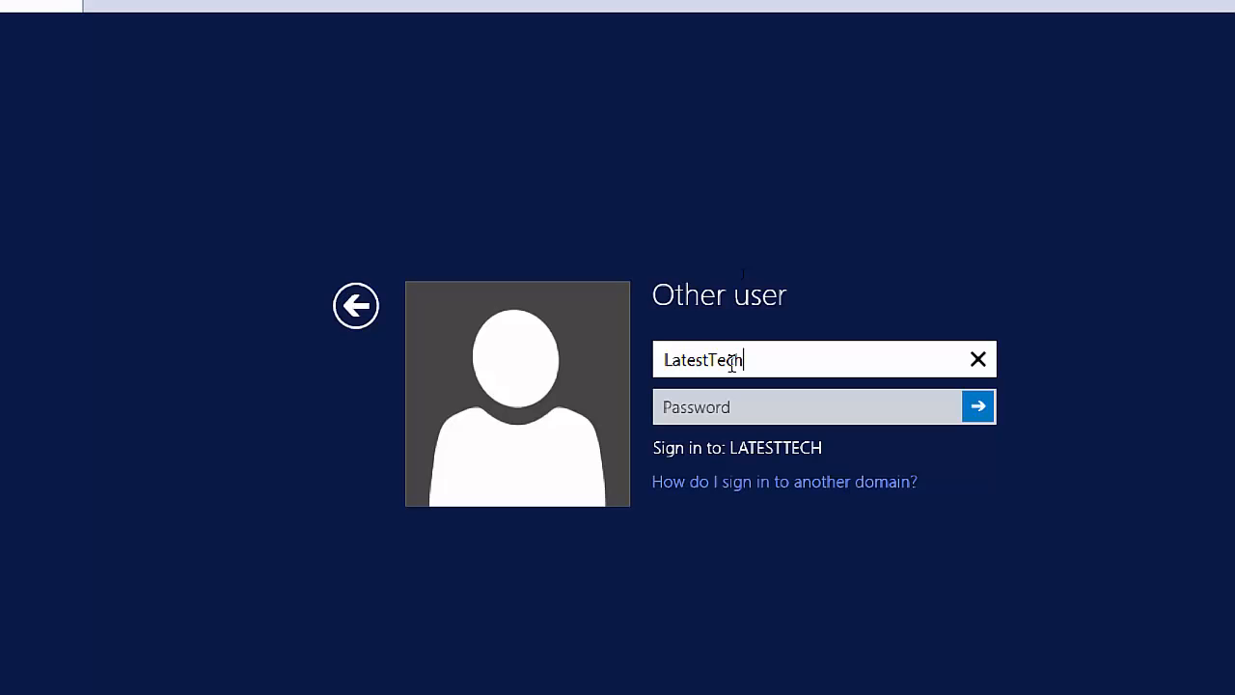
{"action": "type", "text": "\\"}
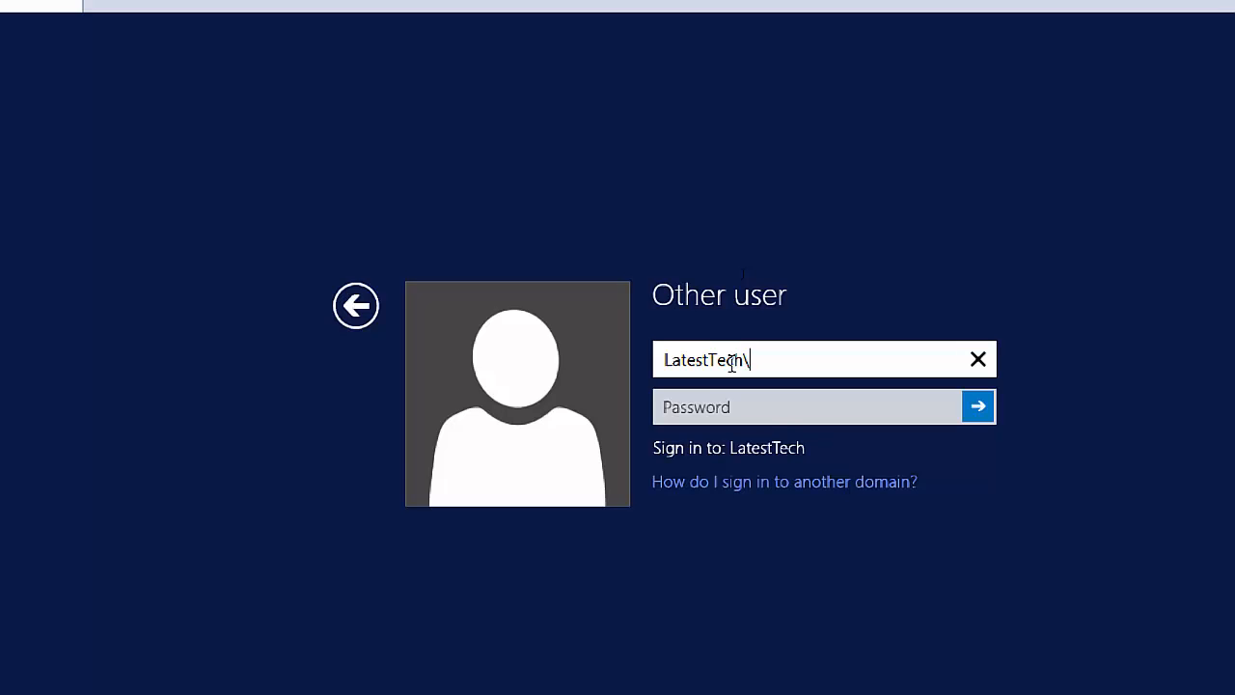
{"action": "type", "text": "ltadmin"}
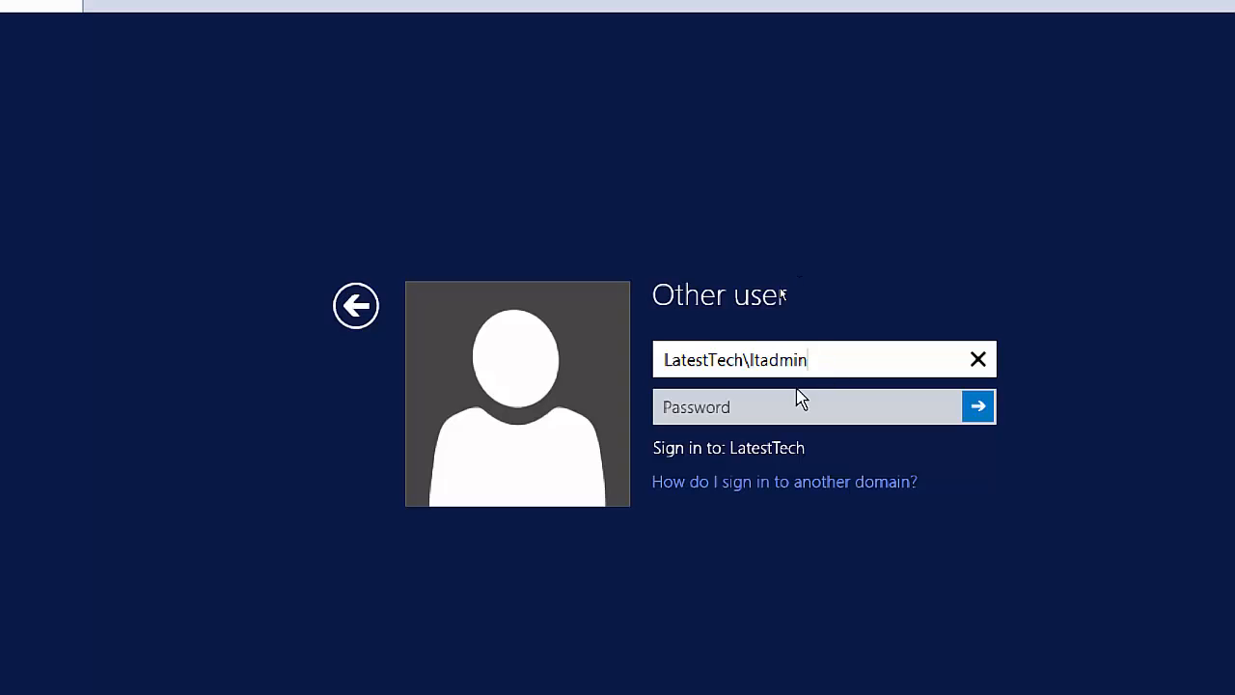
Enter the ltadmin account password and sign in.
{"action": "left_click", "coordinate": [742, 406]}
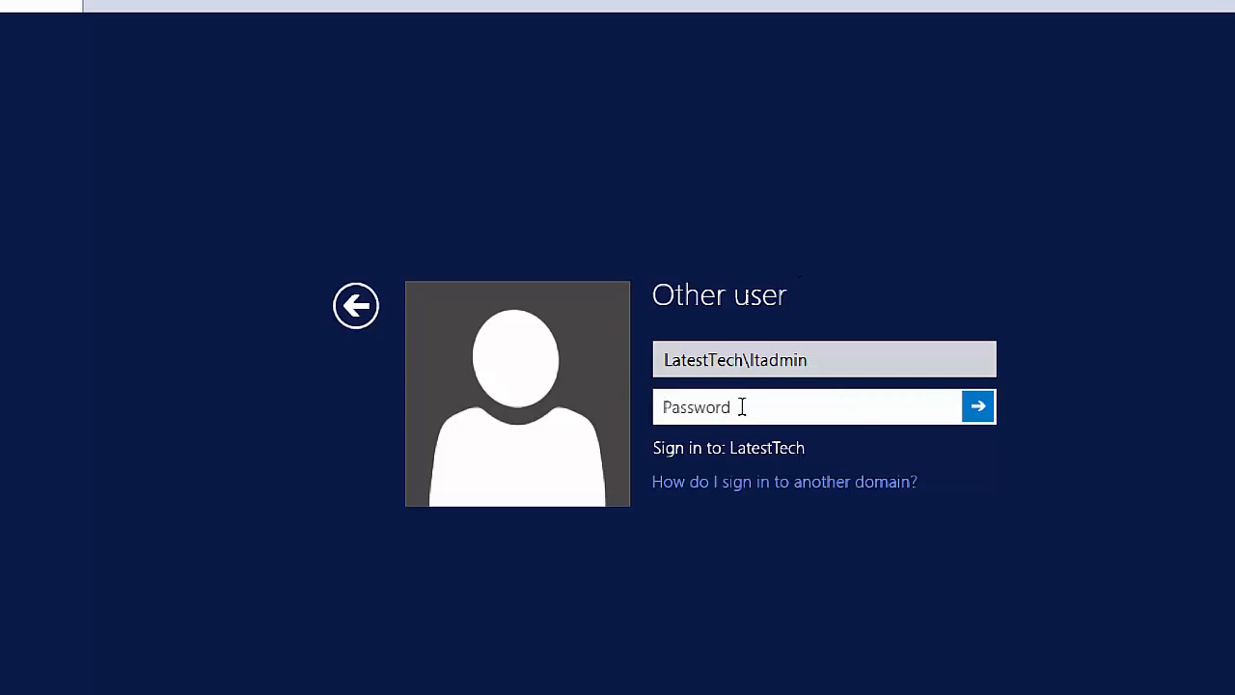
{"action": "type", "text": "•••••••"}
{"action": "key", "text": "BackSpace"}
{"action": "key", "text": "BackSpace"}
{"action": "key", "text": "BackSpace"}
{"action": "key", "text": "BackSpace"}
{"action": "key", "text": "BackSpace"}
{"action": "key", "text": "BackSpace"}
{"action": "key", "text": "BackSpace"}
{"action": "type", "text": "••••••••"}
{"action": "left_click", "coordinate": [979, 409]}
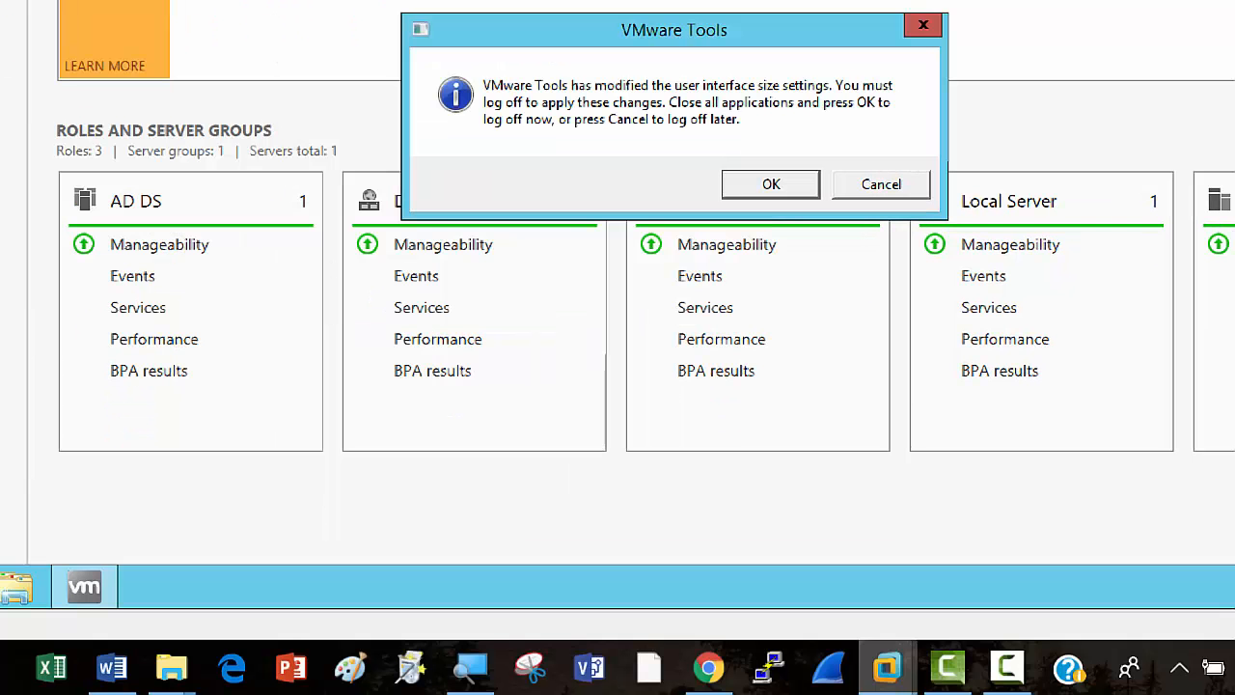
Accept the VMware Tools prompt to log off and apply the display changes.
{"action": "left_click", "coordinate": [1025, 681]}
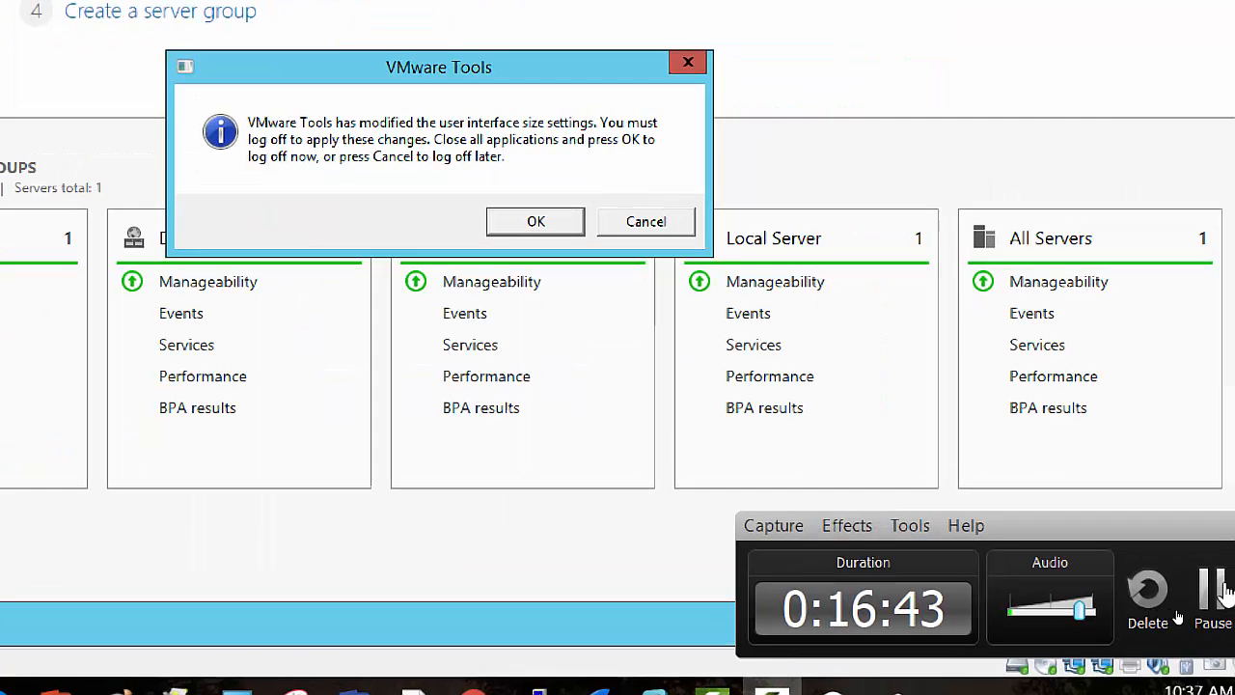
{"action": "left_click", "coordinate": [1220, 593]}
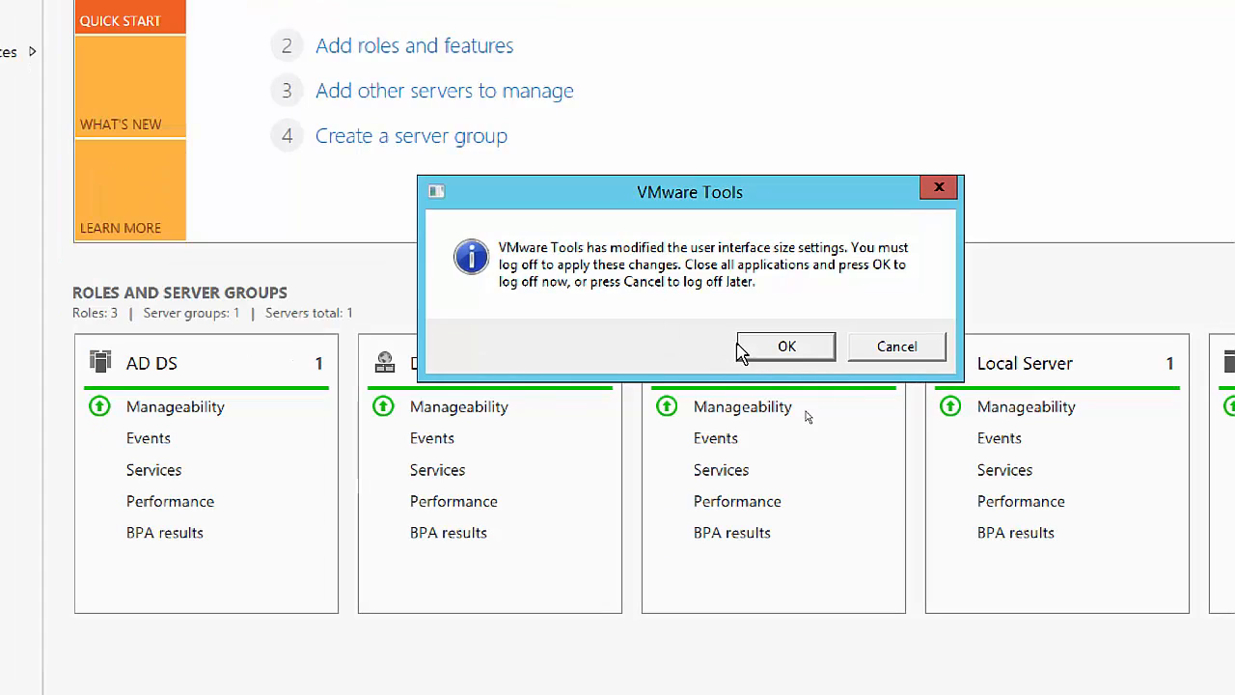
{"action": "left_click", "coordinate": [808, 345]}
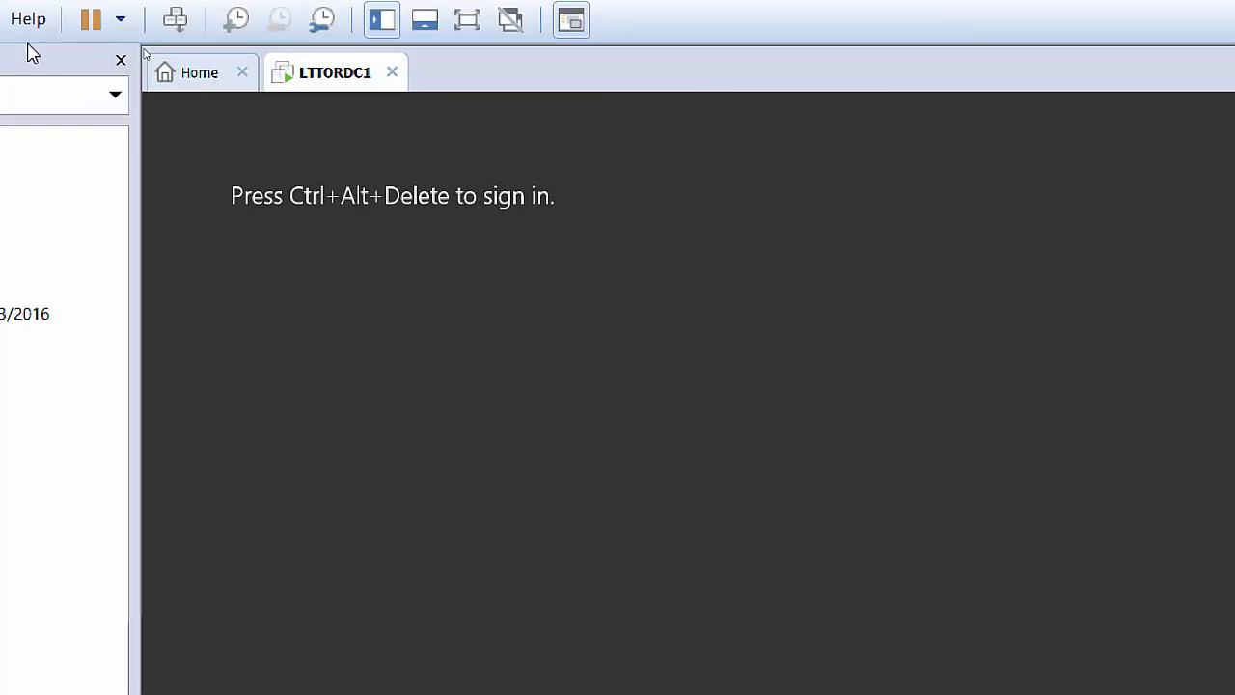
Sign back in on the LTAdmin tile with its password.
{"action": "left_click", "coordinate": [174, 23]}
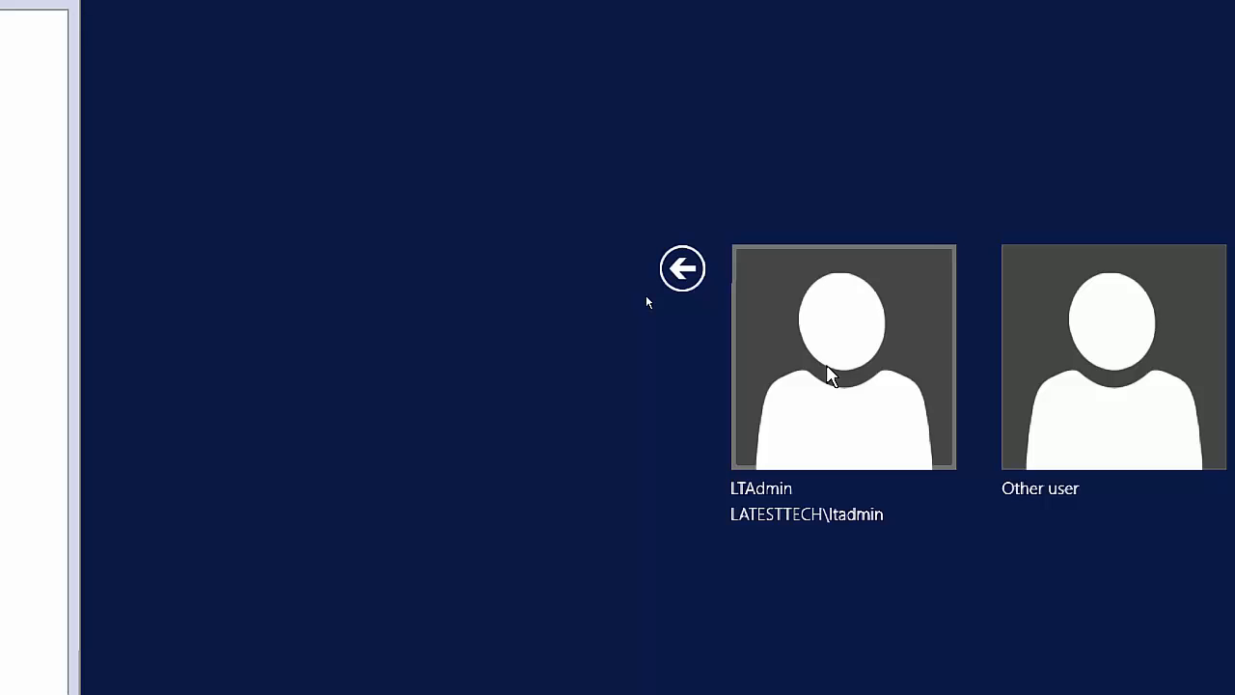
{"action": "left_click", "coordinate": [827, 374]}
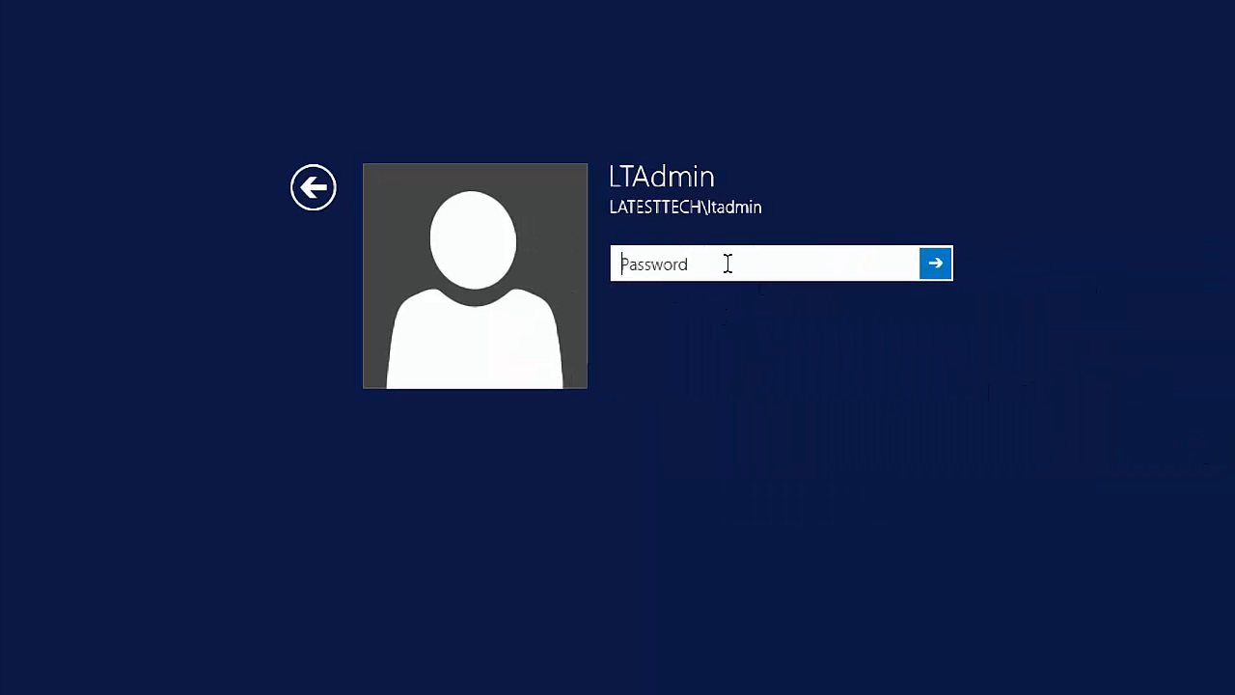
{"action": "type", "text": "P@ssw0rd"}
{"action": "key", "text": "Return"}
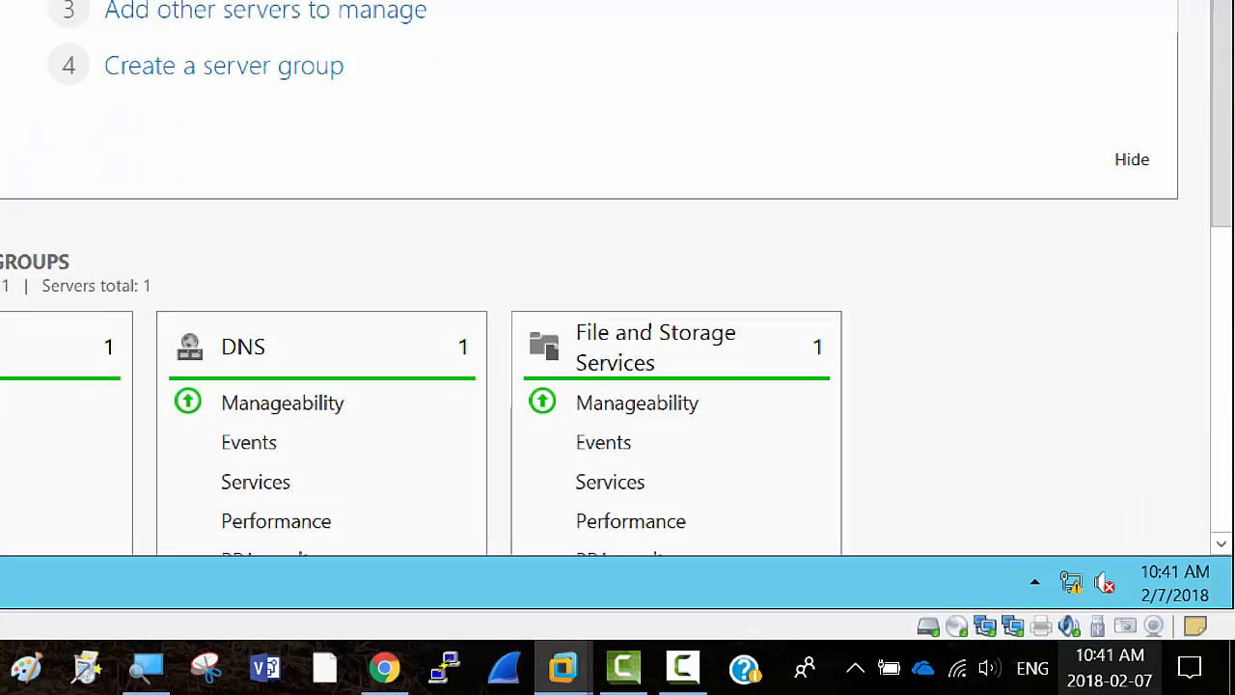
{"action": "left_click", "coordinate": [683, 666]}
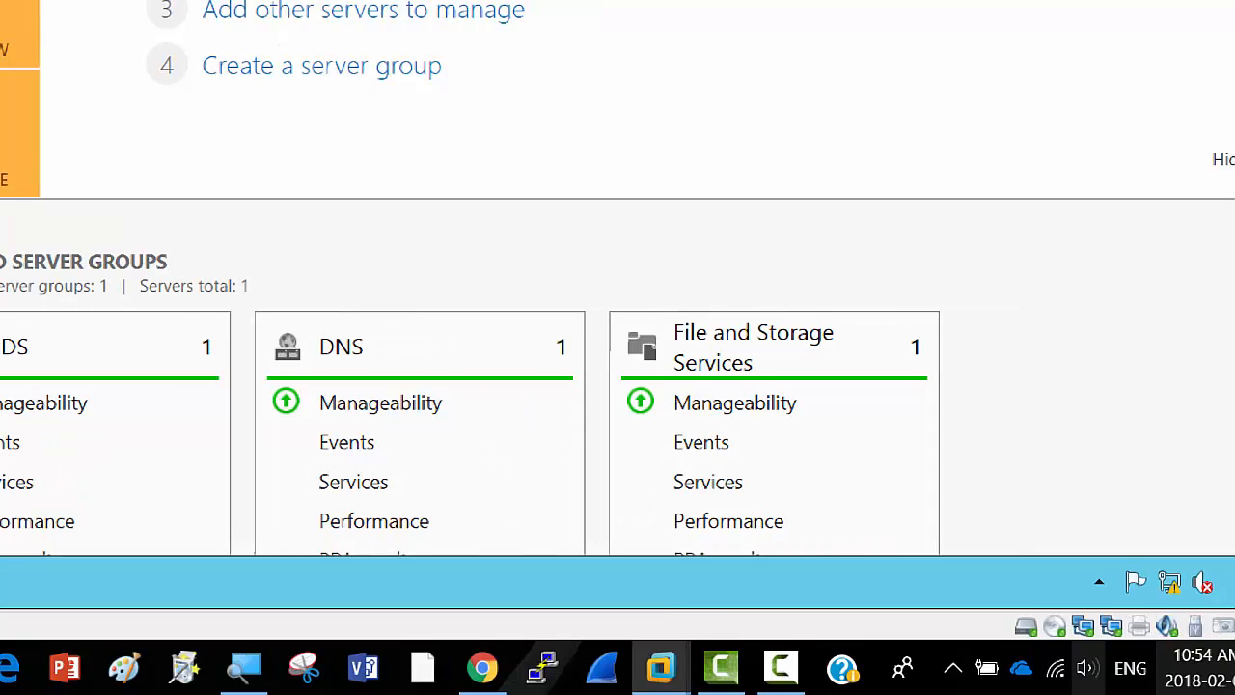
{"action": "left_click", "coordinate": [780, 668]}
{"action": "left_click", "coordinate": [1218, 554]}
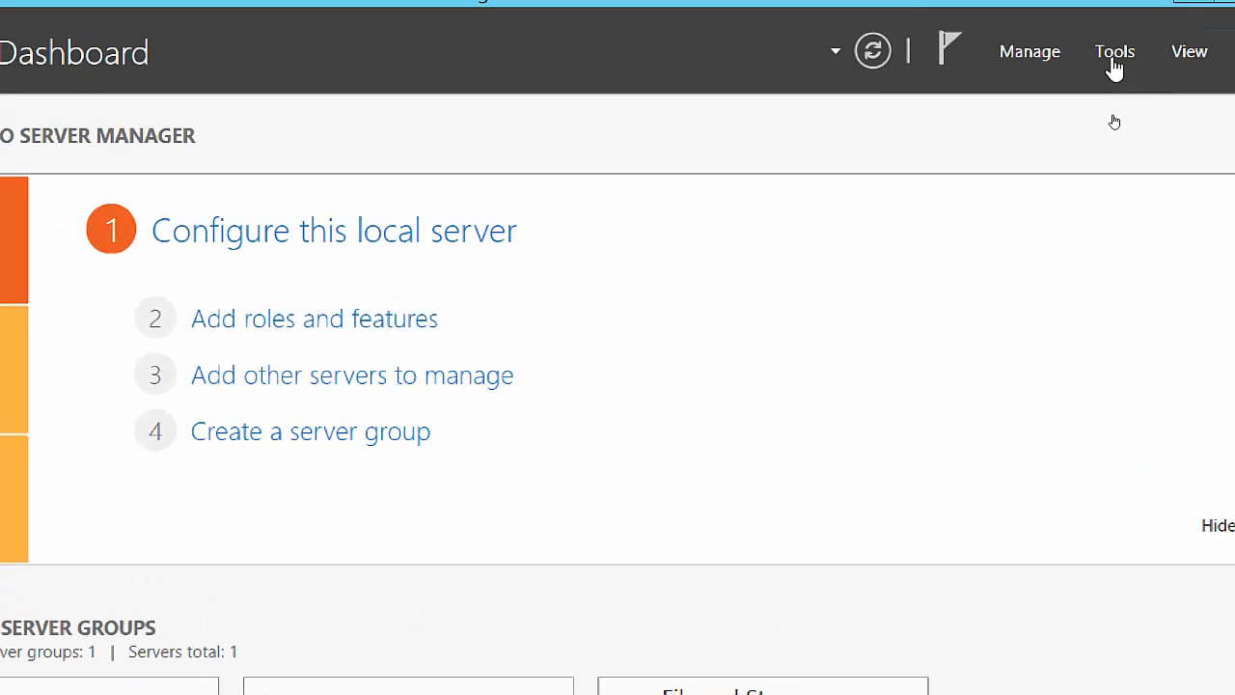
Open Active Directory Users and Computers, expand LatestTech.edu, and show the Users container's New submenu.
{"action": "left_click", "coordinate": [1114, 56]}
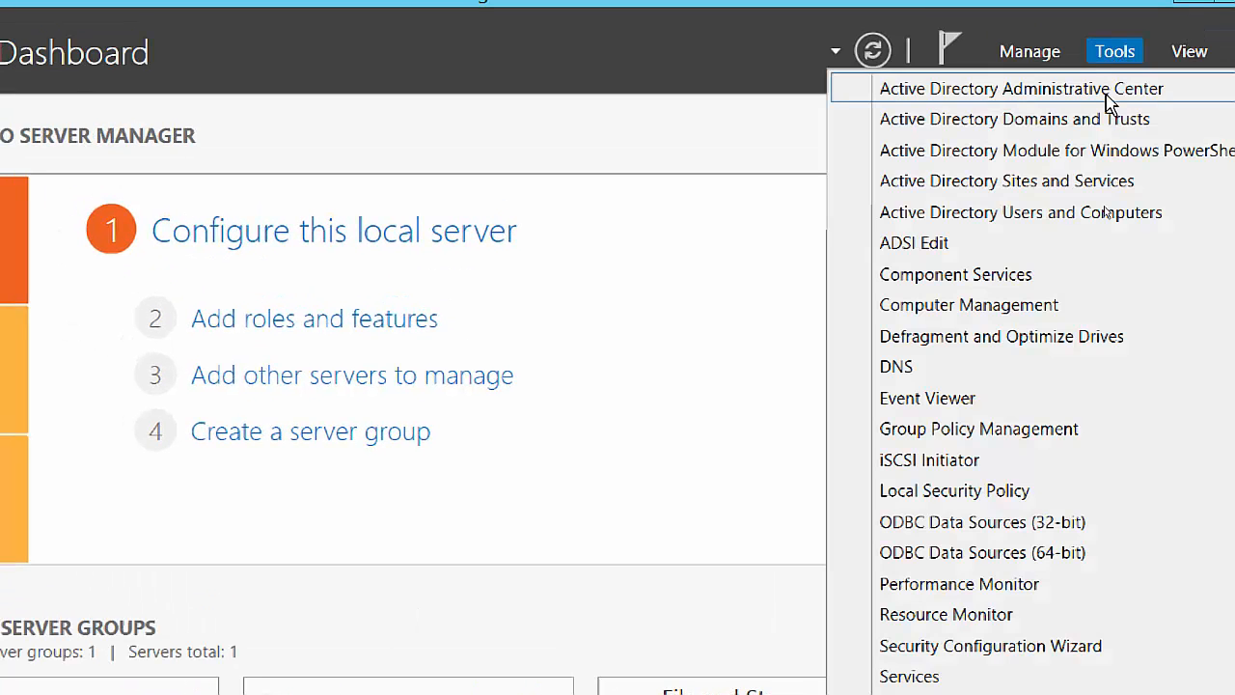
{"action": "left_click", "coordinate": [1107, 214]}
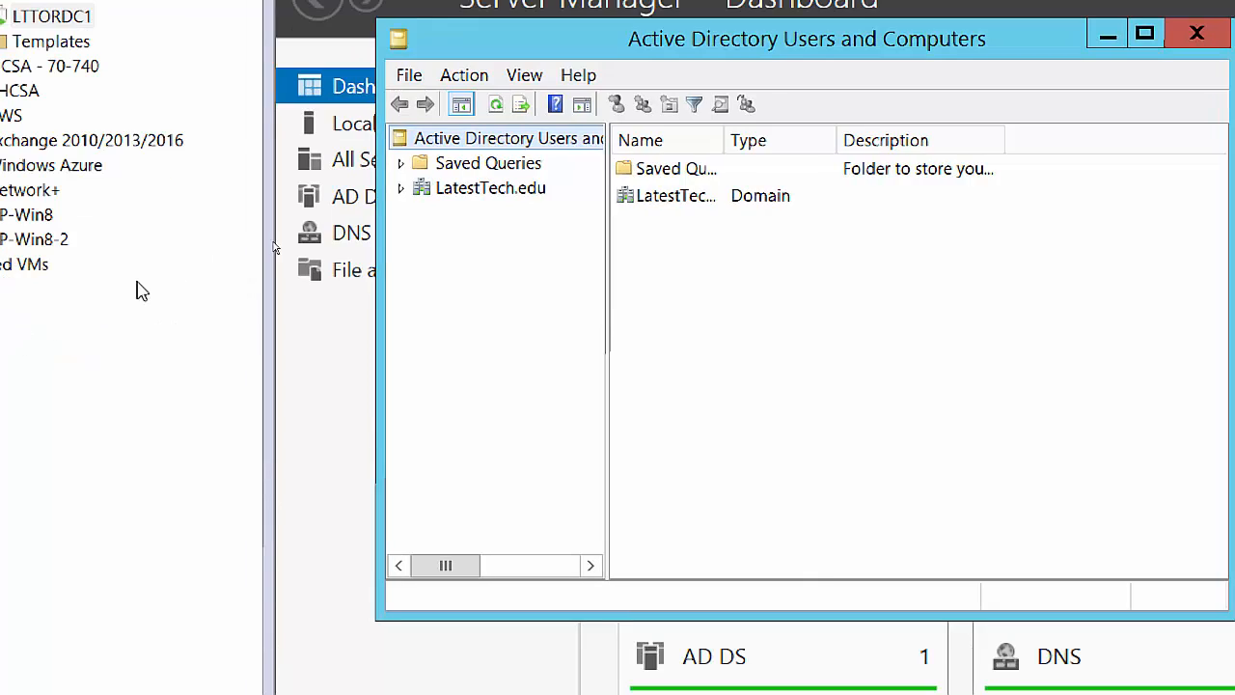
{"action": "left_click", "coordinate": [400, 189]}
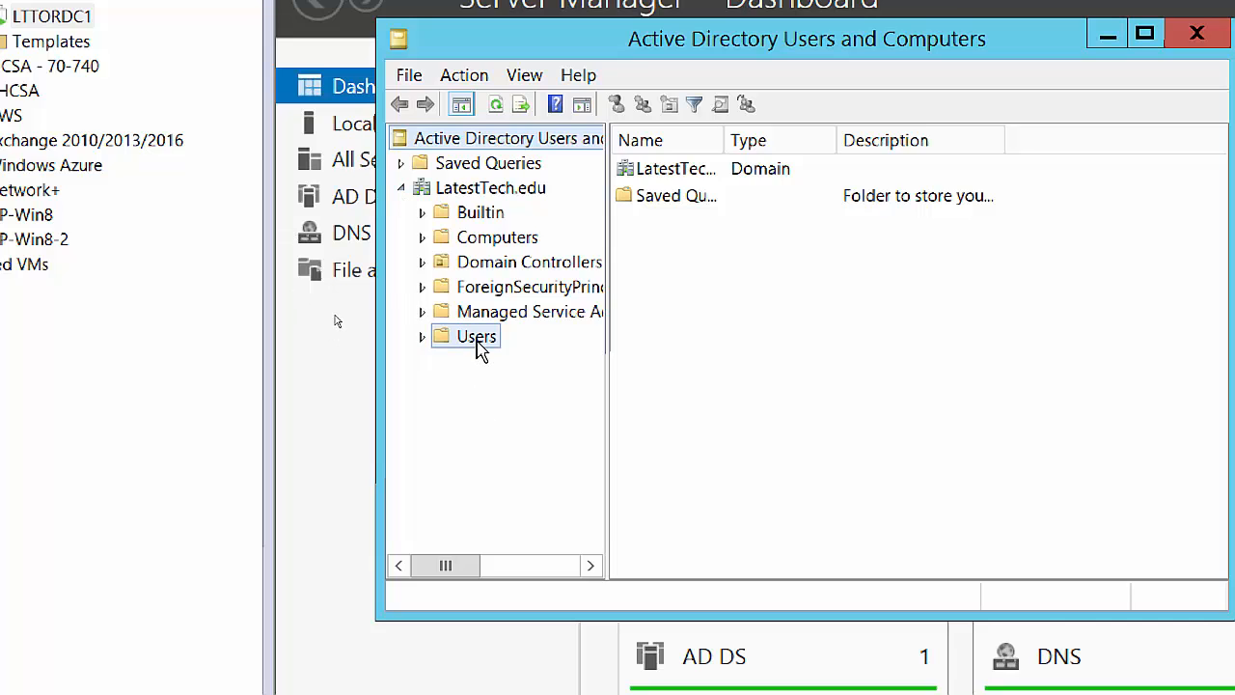
{"action": "right_click", "coordinate": [477, 337]}
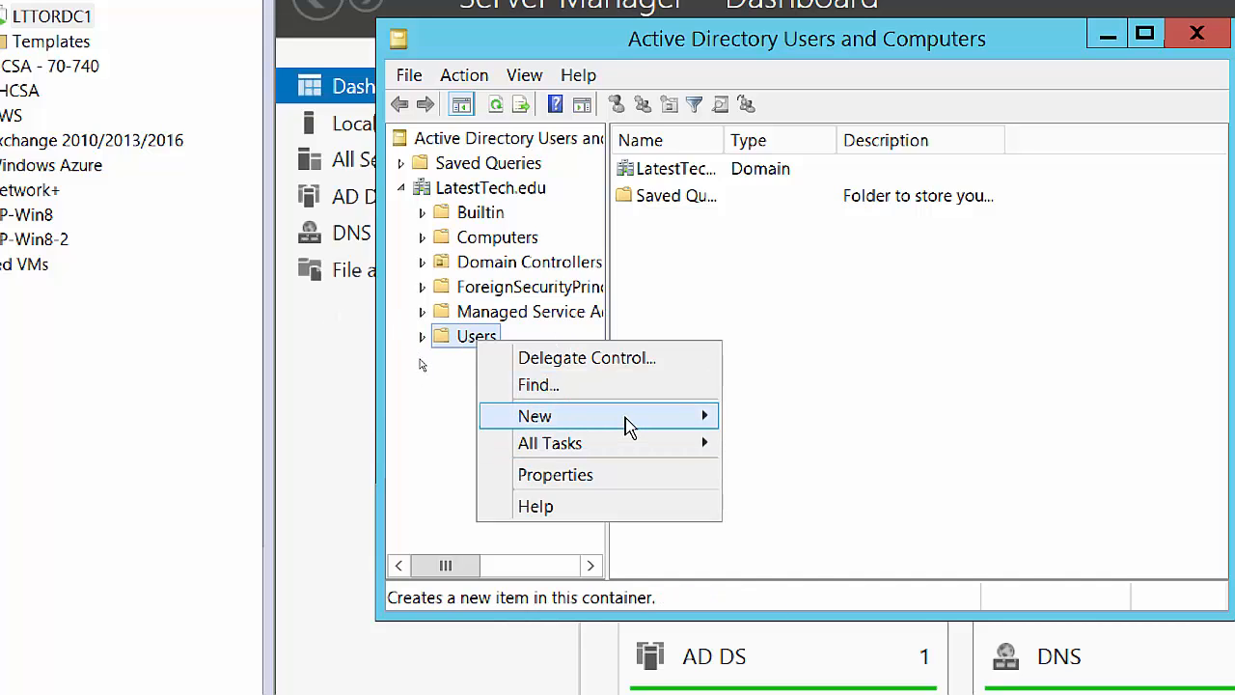
{"action": "mouse_move", "coordinate": [628, 426]}
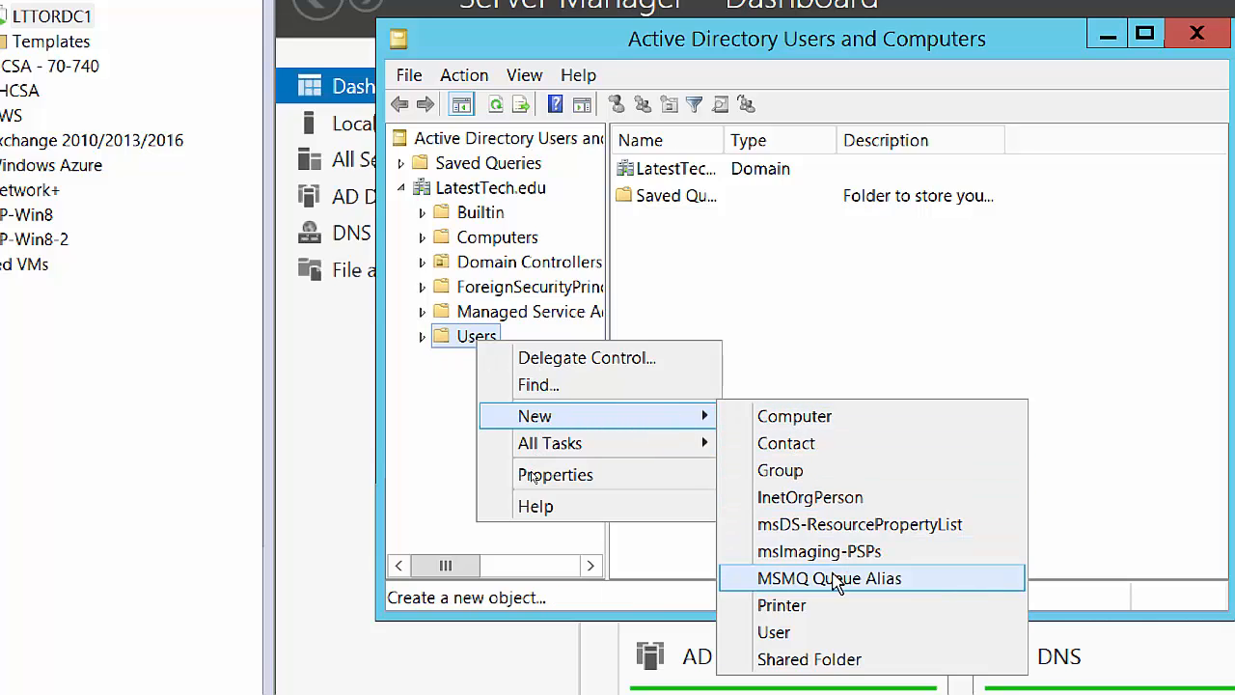
Start a new user in Users with first name and logon name LTUSER1.
{"action": "left_click", "coordinate": [809, 640]}
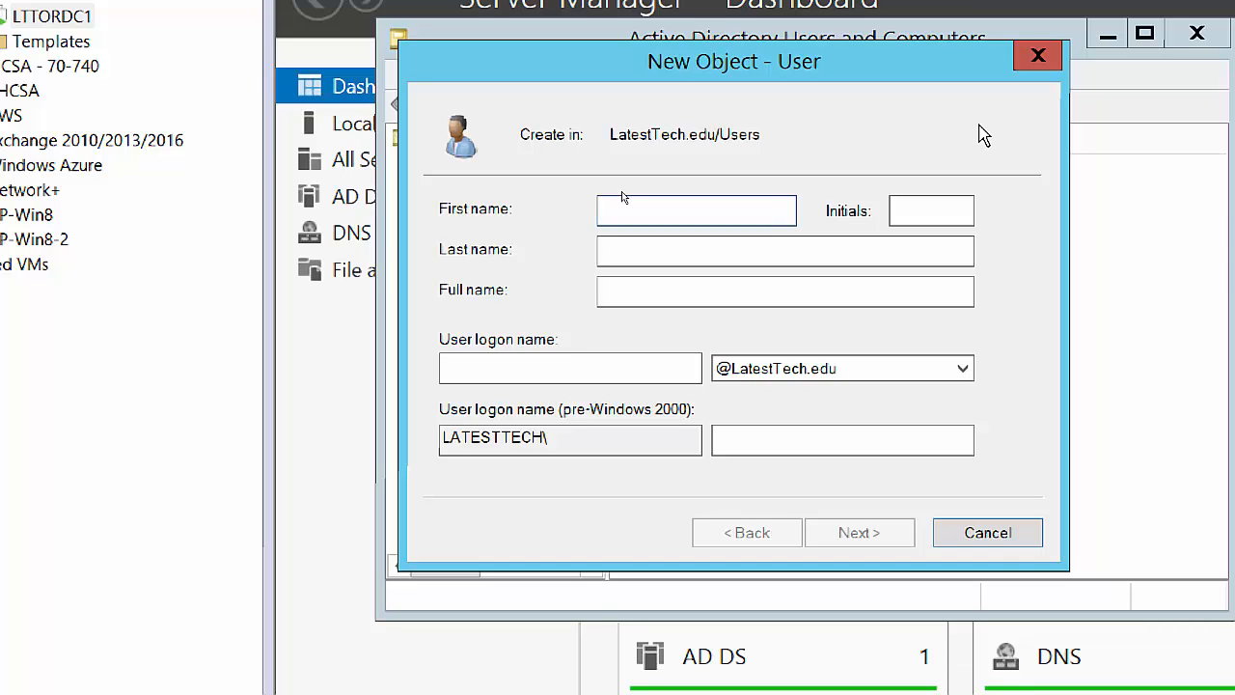
{"action": "type", "text": "LTUSER"}
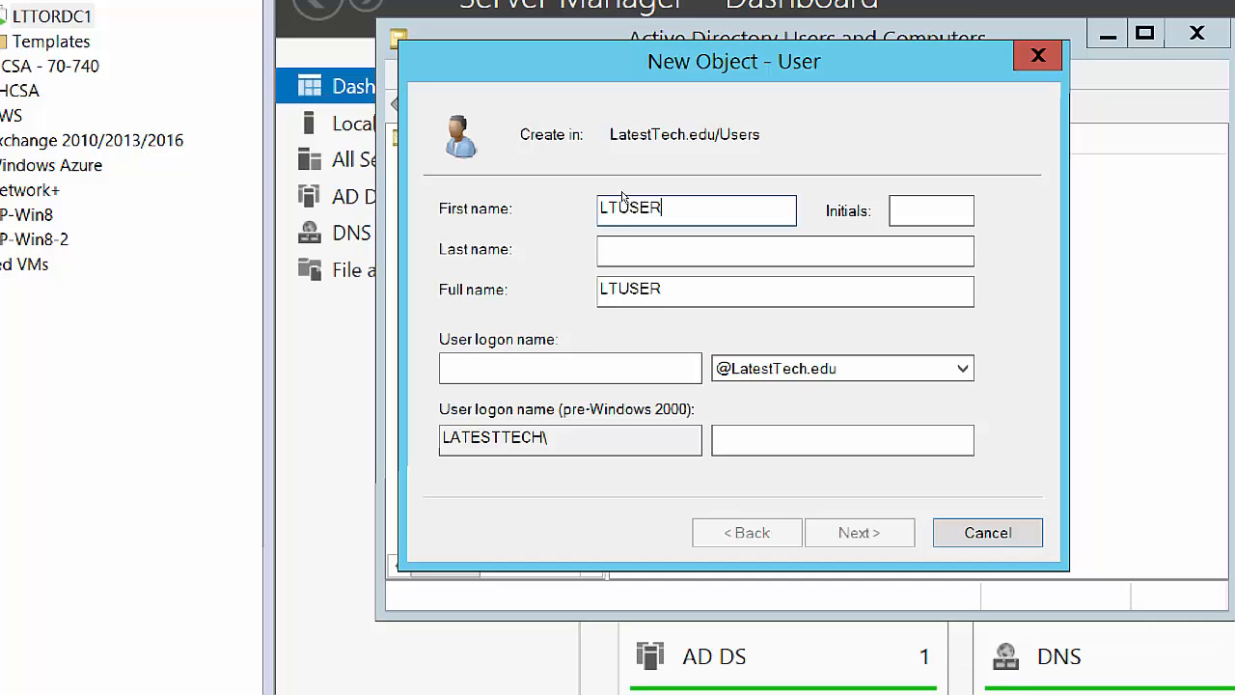
{"action": "type", "text": "1"}
{"action": "left_click", "coordinate": [492, 363]}
{"action": "type", "text": "LTUSER"}
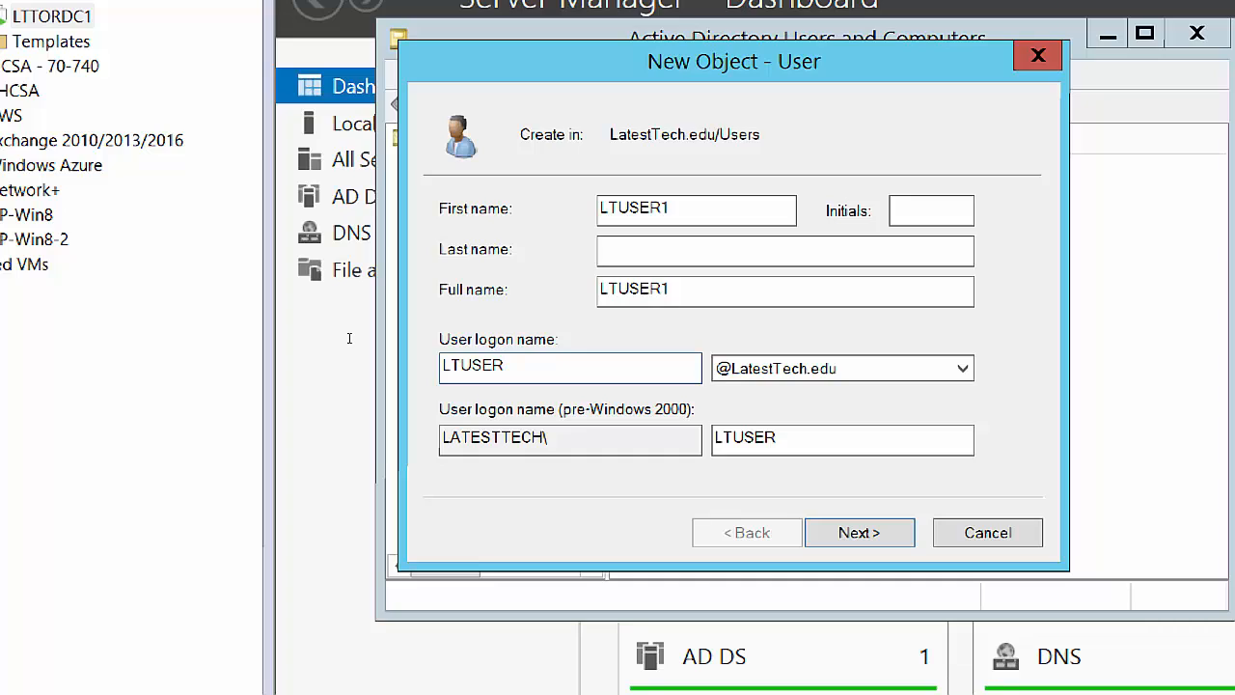
{"action": "type", "text": "1"}
{"action": "left_click", "coordinate": [881, 538]}
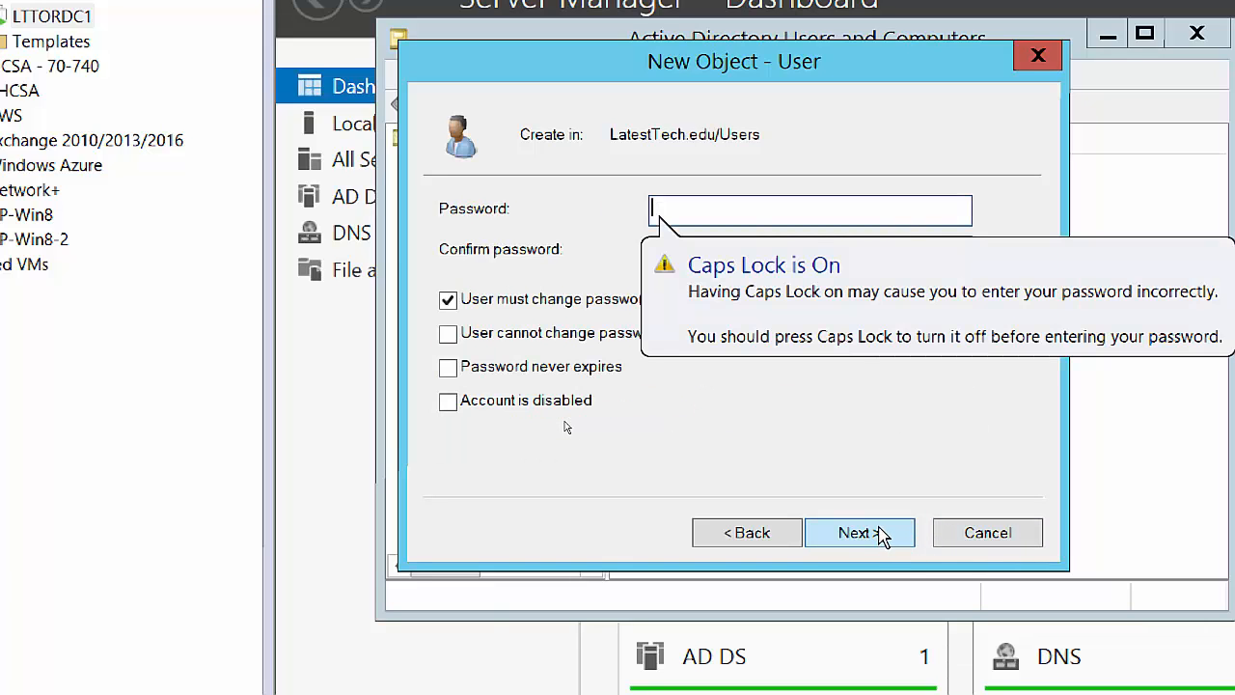
Set and confirm the password, clear 'User must change password at next logon', and reach the summary.
{"action": "key", "text": "Caps_Lock"}
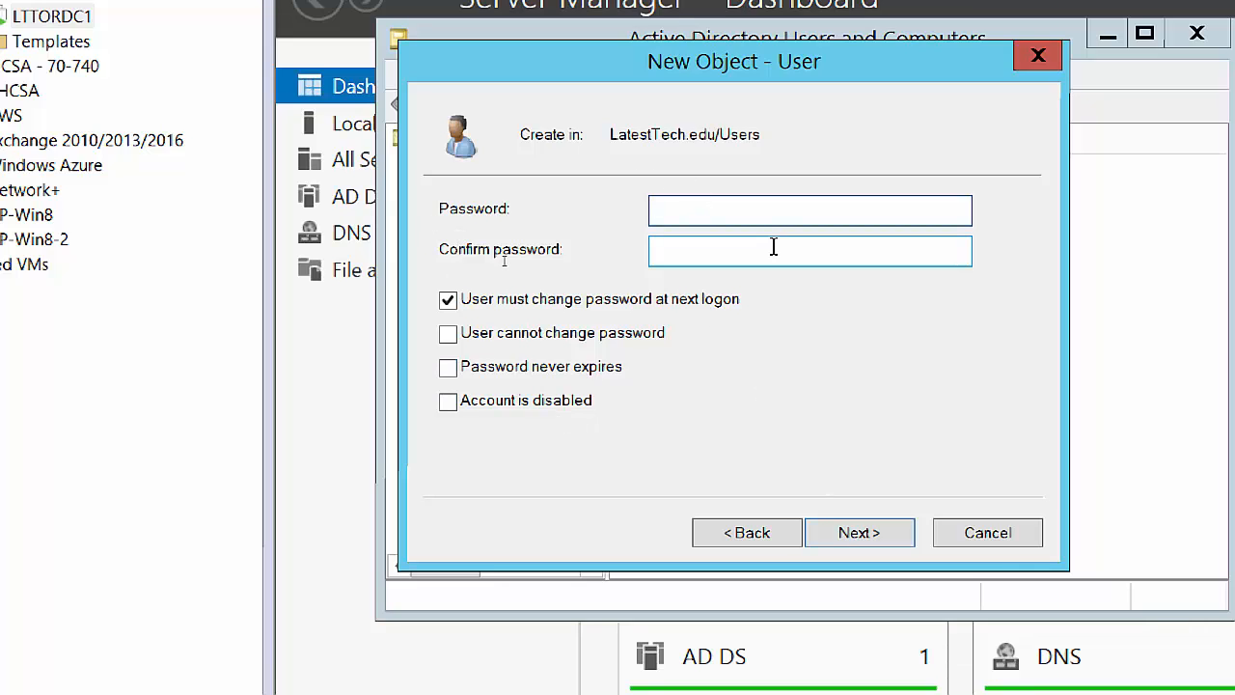
{"action": "type", "text": "Pa$$w0rd"}
{"action": "key", "text": "Tab"}
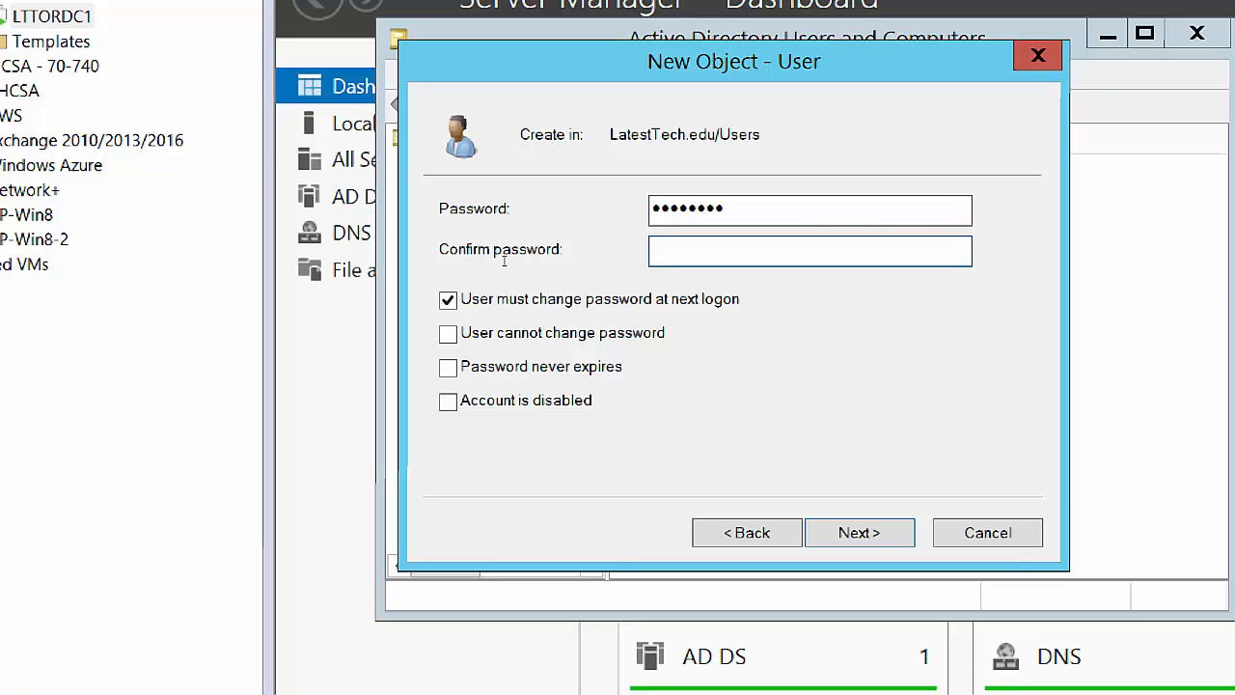
{"action": "type", "text": "Pa$$w0rd"}
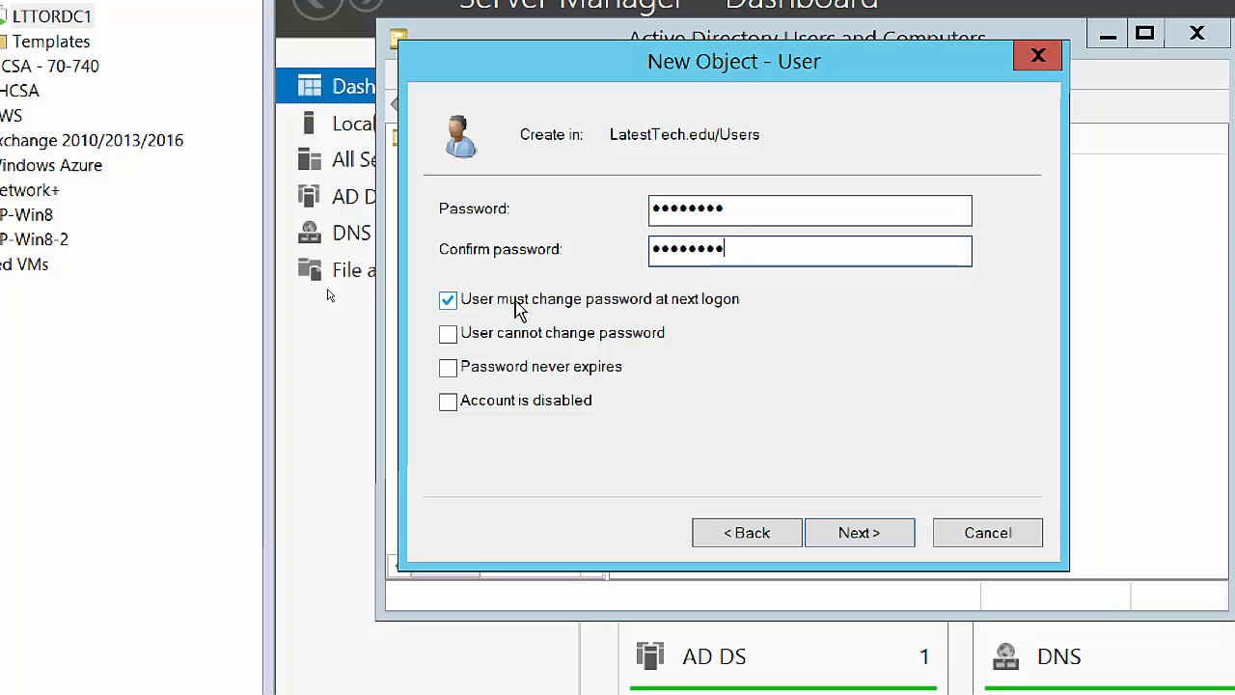
{"action": "left_click", "coordinate": [446, 299]}
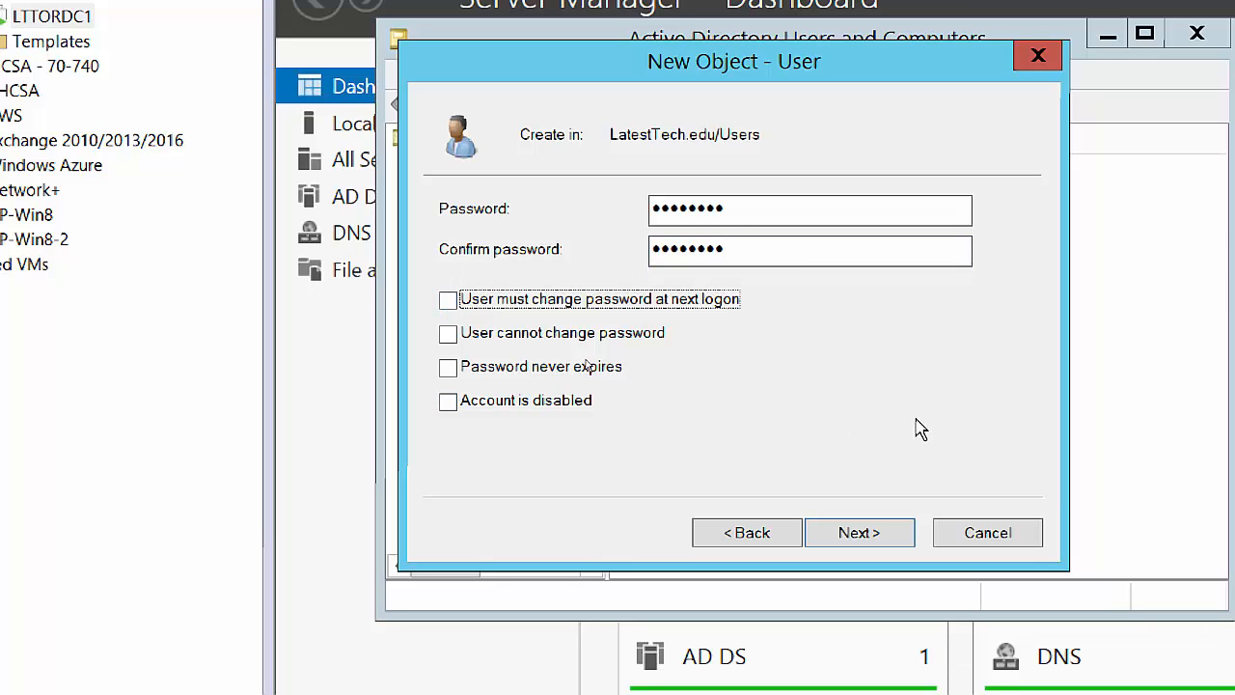
{"action": "left_click", "coordinate": [889, 542]}
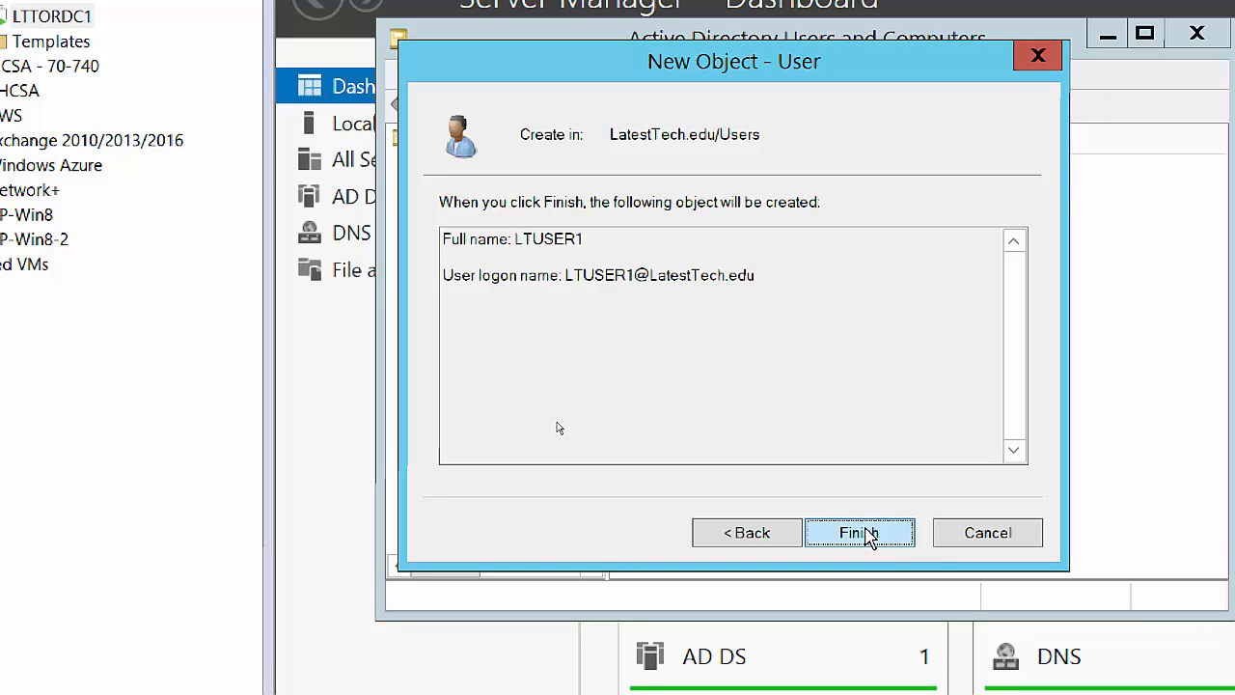
Finish creating LTUSER1, then list the Users container with a wider Name column, scrolled to LTUSER1.
{"action": "left_click", "coordinate": [865, 534]}
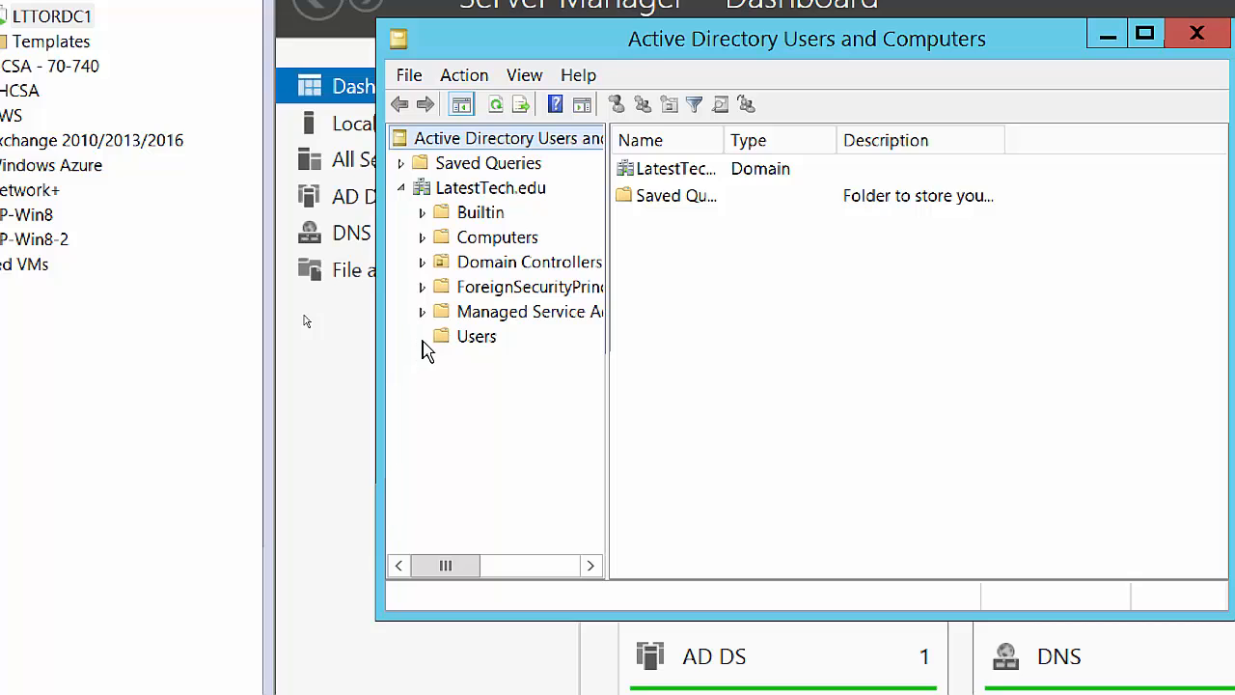
{"action": "left_click", "coordinate": [463, 339]}
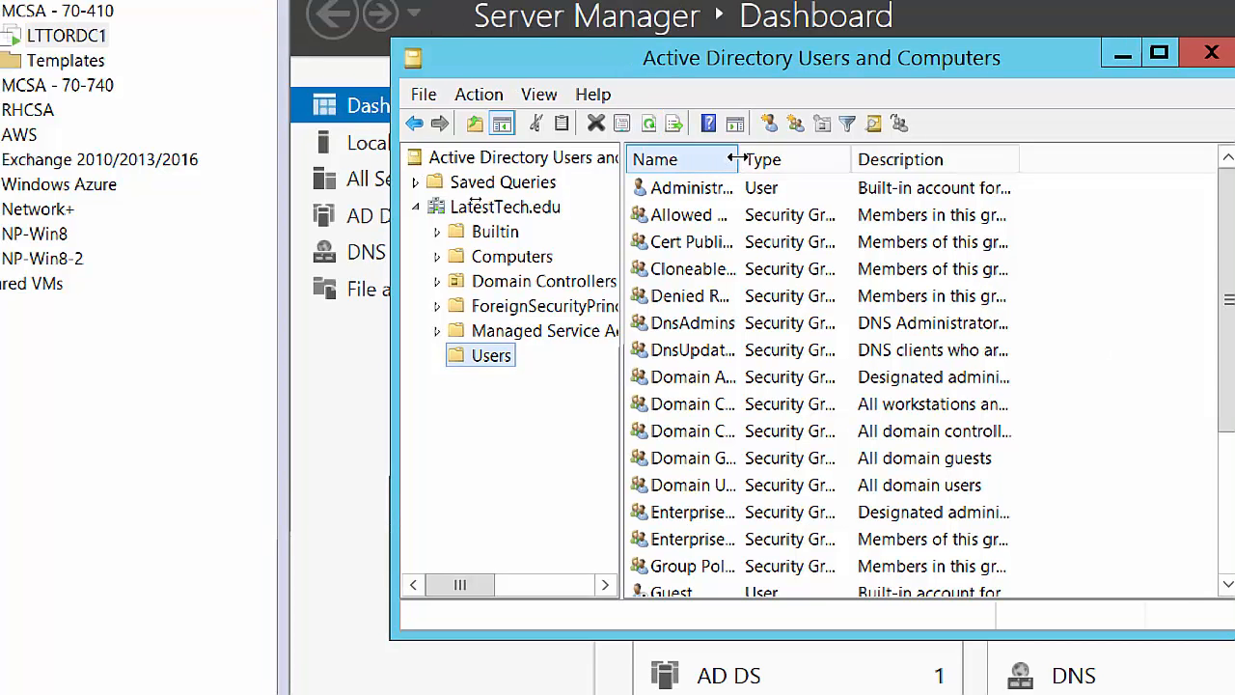
{"action": "left_click_drag", "start_coordinate": [736, 159], "coordinate": [821, 159]}
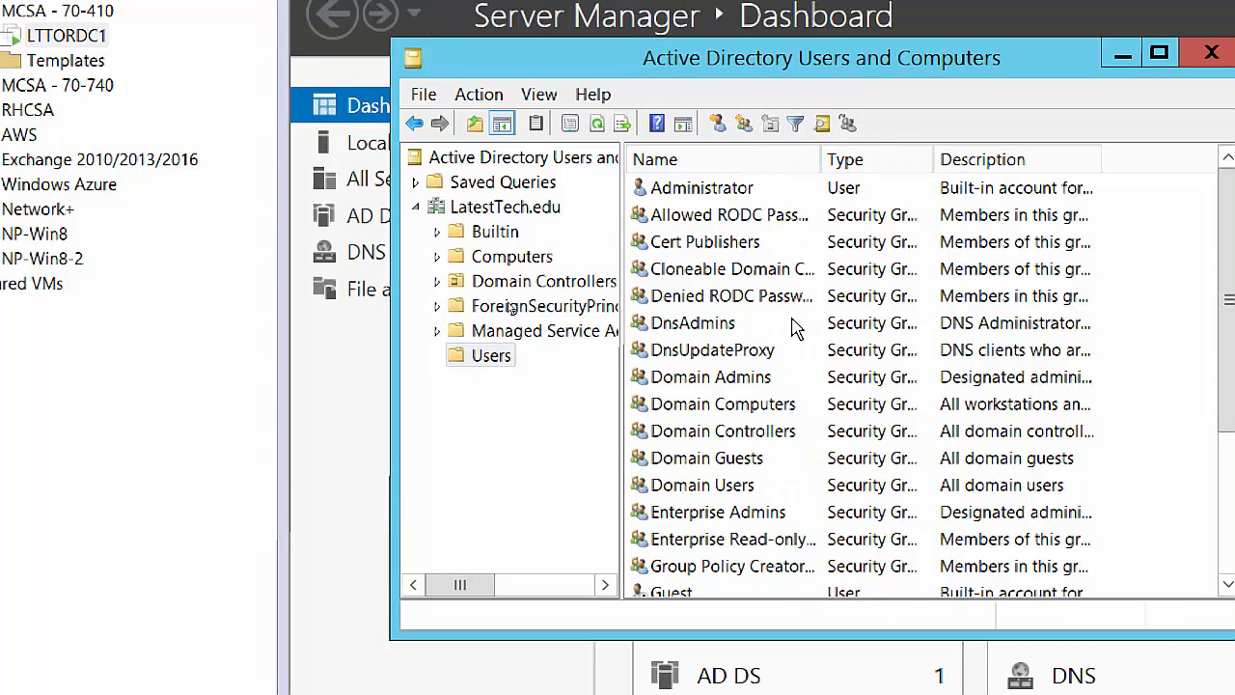
{"action": "scroll", "coordinate": [797, 352], "scroll_direction": "down", "scroll_amount": 1}
{"action": "scroll", "coordinate": [797, 352], "scroll_direction": "down", "scroll_amount": 2}
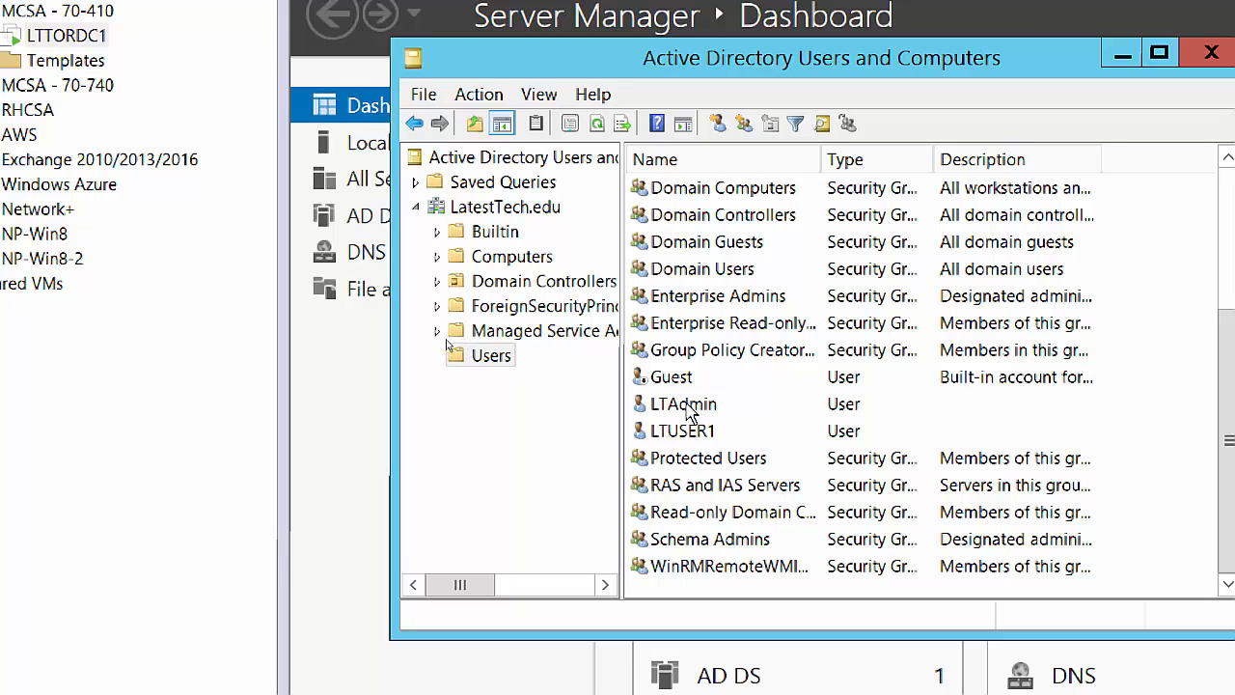
Open the LTAdmin and LTUSER1 Properties windows and arrange them side by side.
{"action": "double_click", "coordinate": [689, 405]}
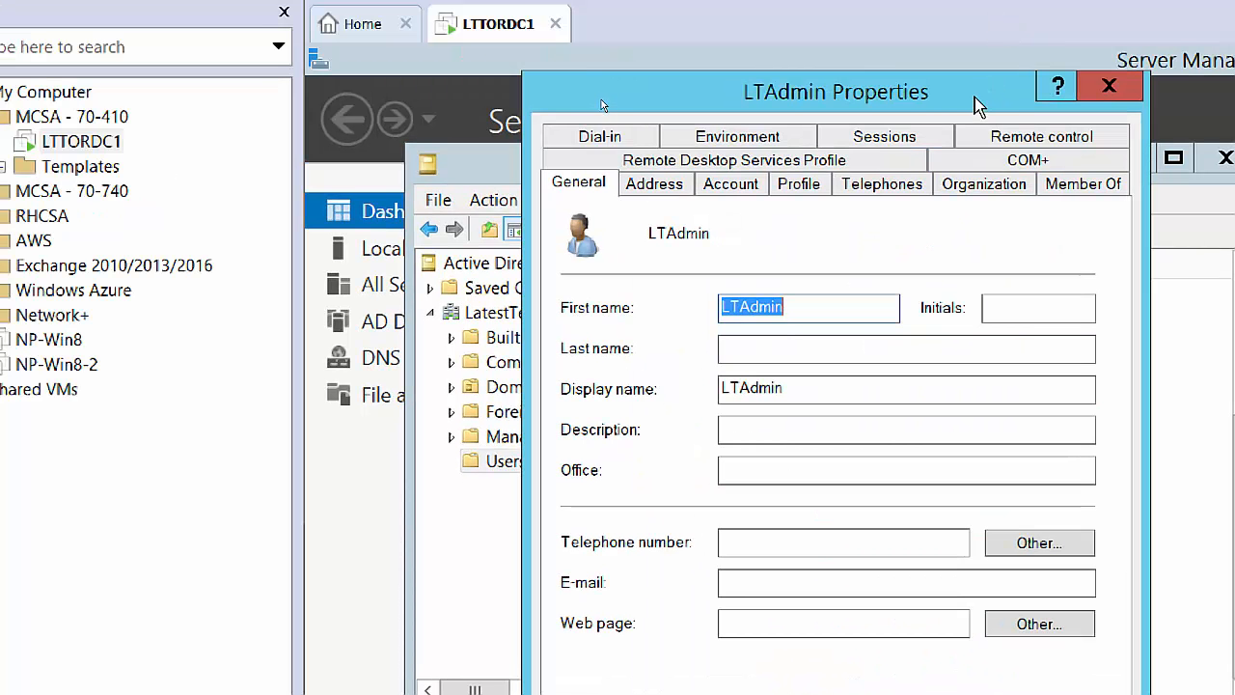
{"action": "left_click_drag", "start_coordinate": [972, 88], "coordinate": [465, 58]}
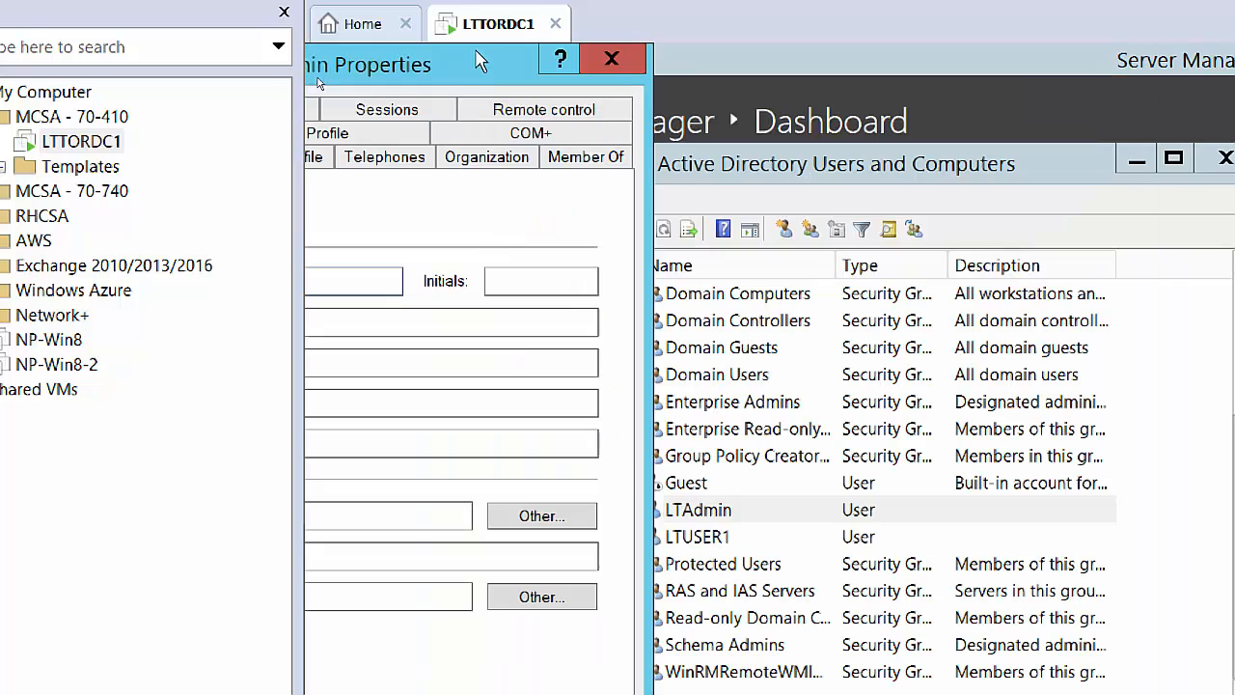
{"action": "left_click", "coordinate": [699, 538]}
{"action": "double_click", "coordinate": [699, 538]}
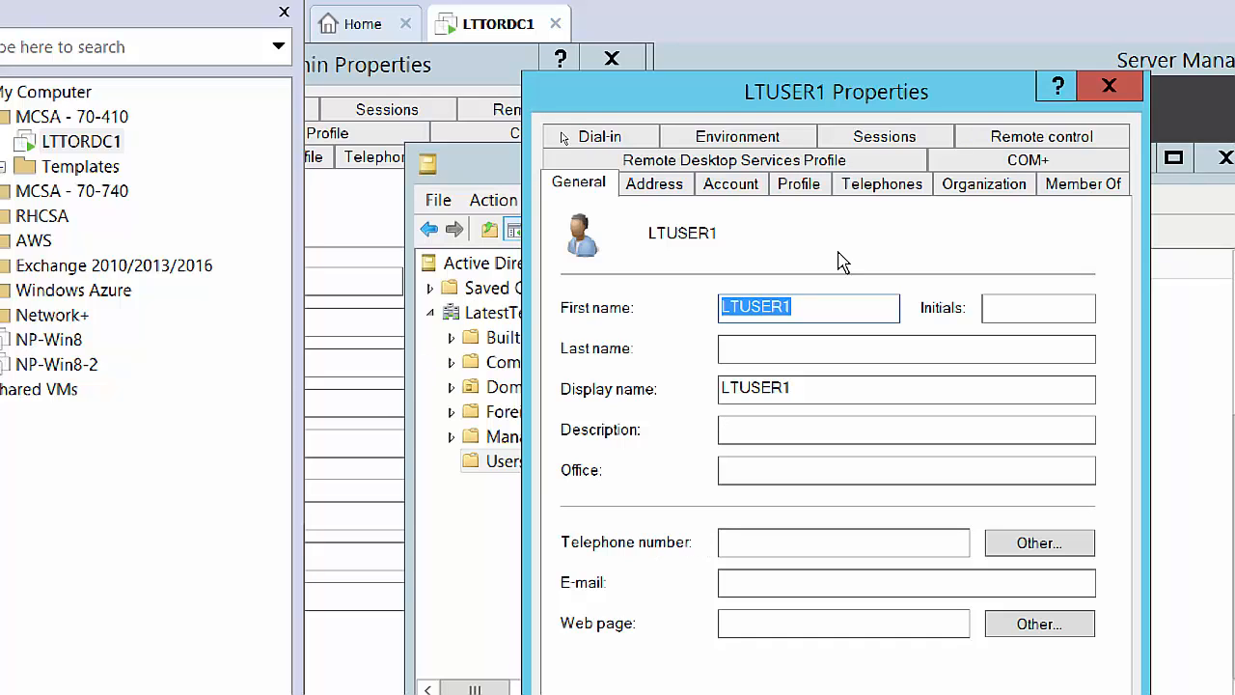
{"action": "left_click_drag", "start_coordinate": [963, 57], "coordinate": [990, 56]}
{"action": "left_click_drag", "start_coordinate": [349, 70], "coordinate": [460, 80]}
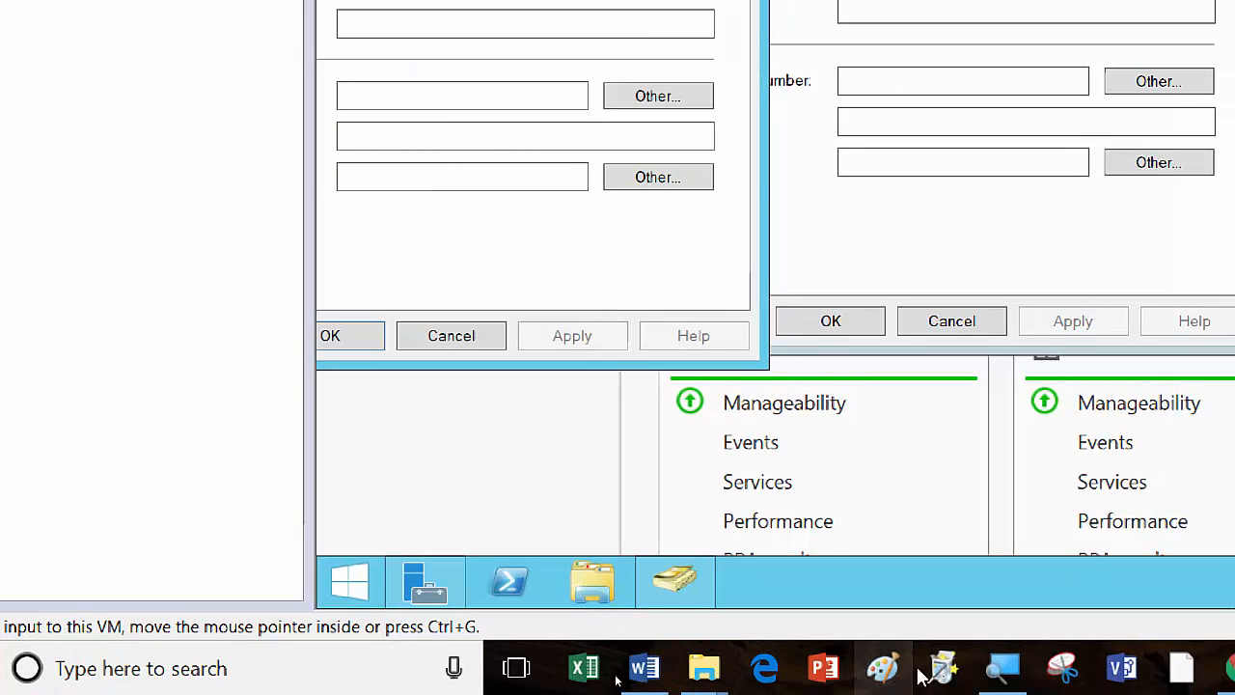
Lower the screen magnification to 125% in Magnifier.
{"action": "left_click", "coordinate": [1009, 673]}
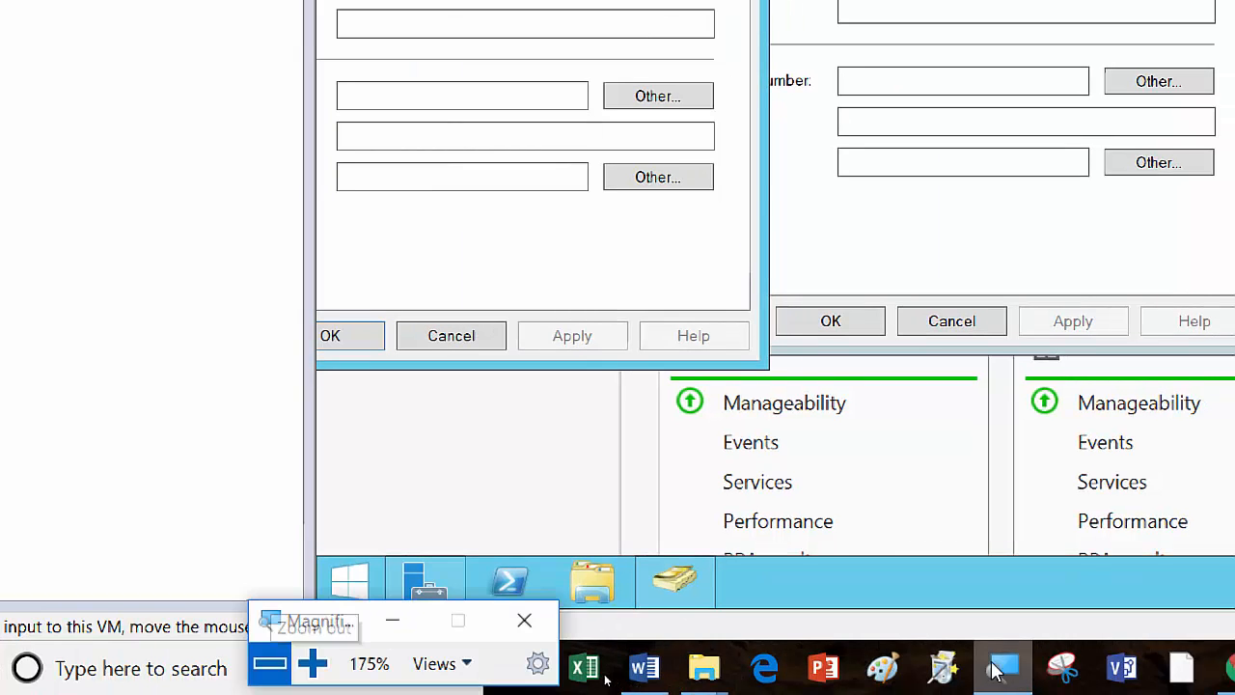
{"action": "left_click", "coordinate": [273, 675]}
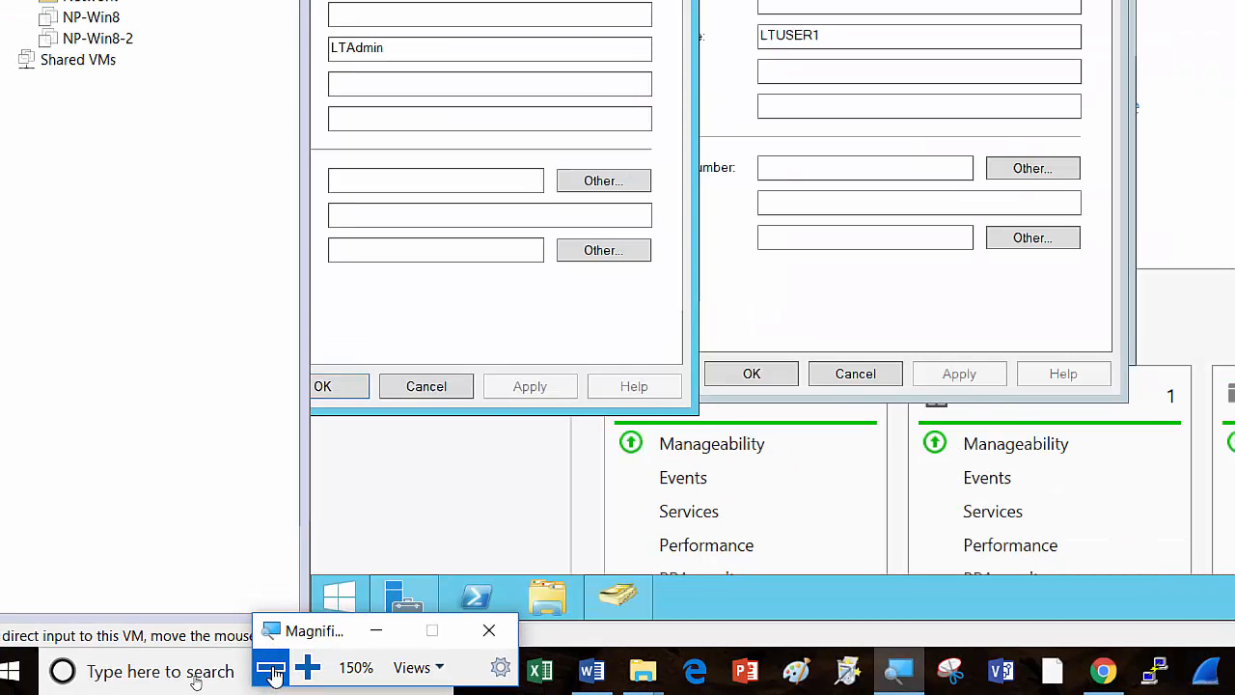
{"action": "left_click", "coordinate": [273, 675]}
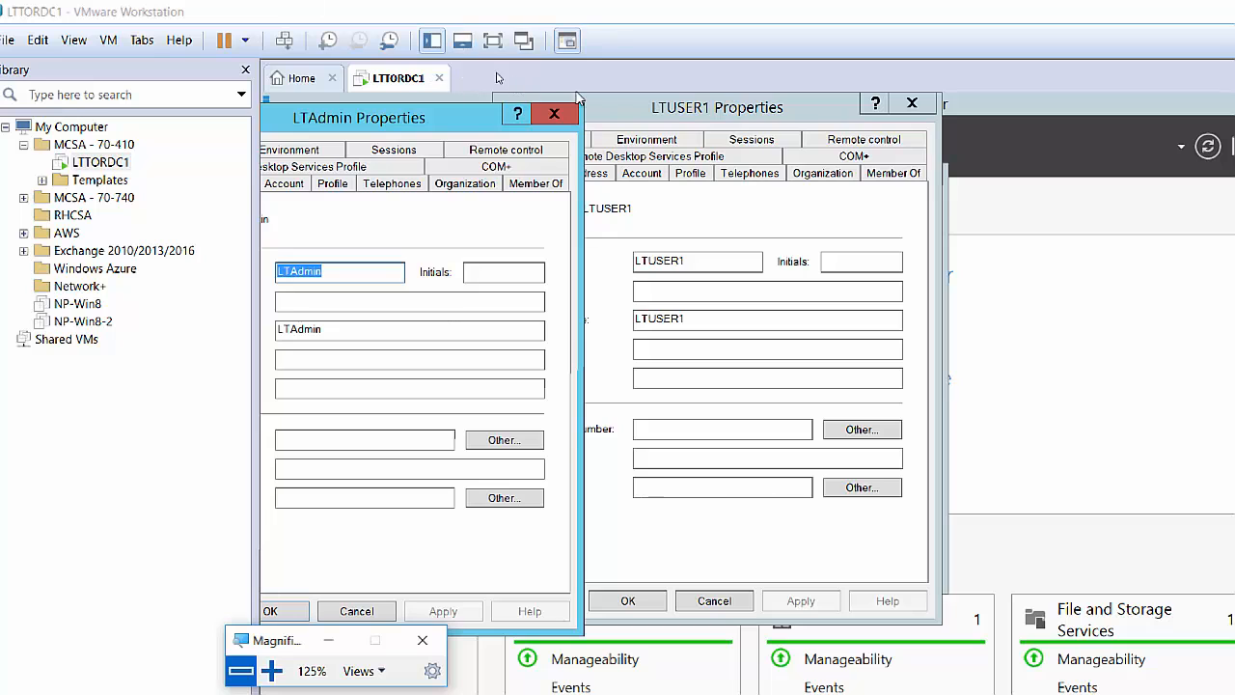
Arrange the LTUSER1 and LTAdmin Properties windows side by side.
{"action": "left_click", "coordinate": [687, 112]}
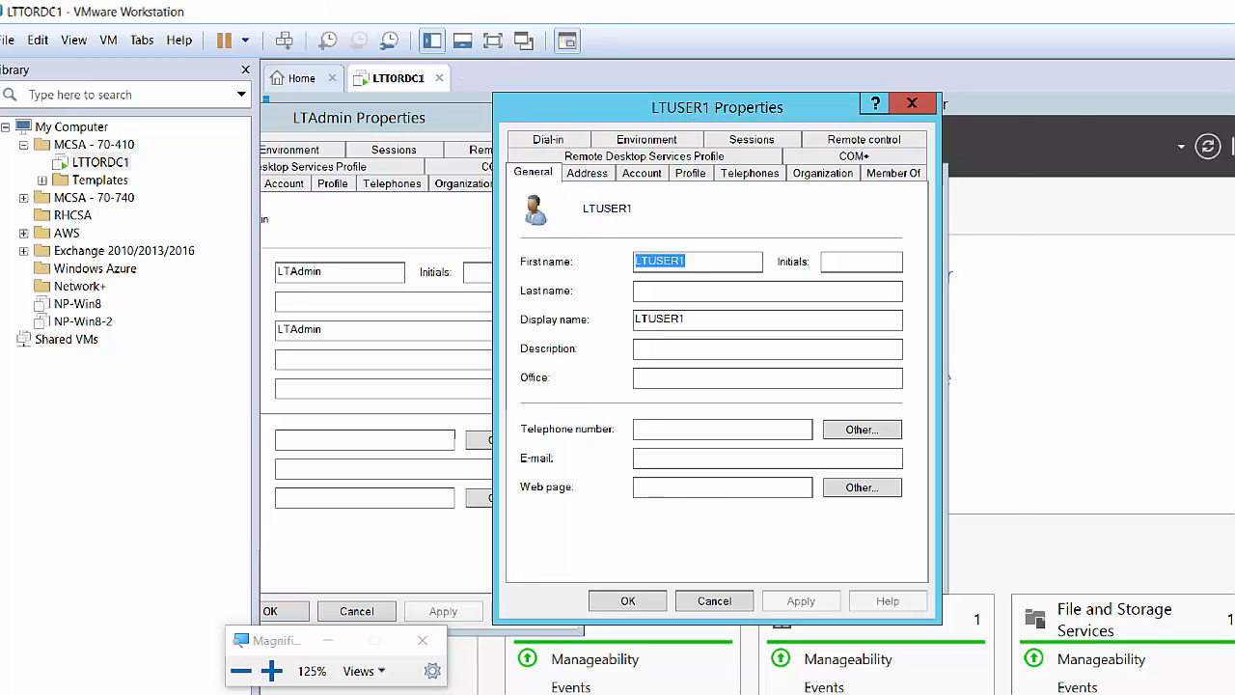
{"action": "left_click_drag", "start_coordinate": [687, 112], "coordinate": [898, 118]}
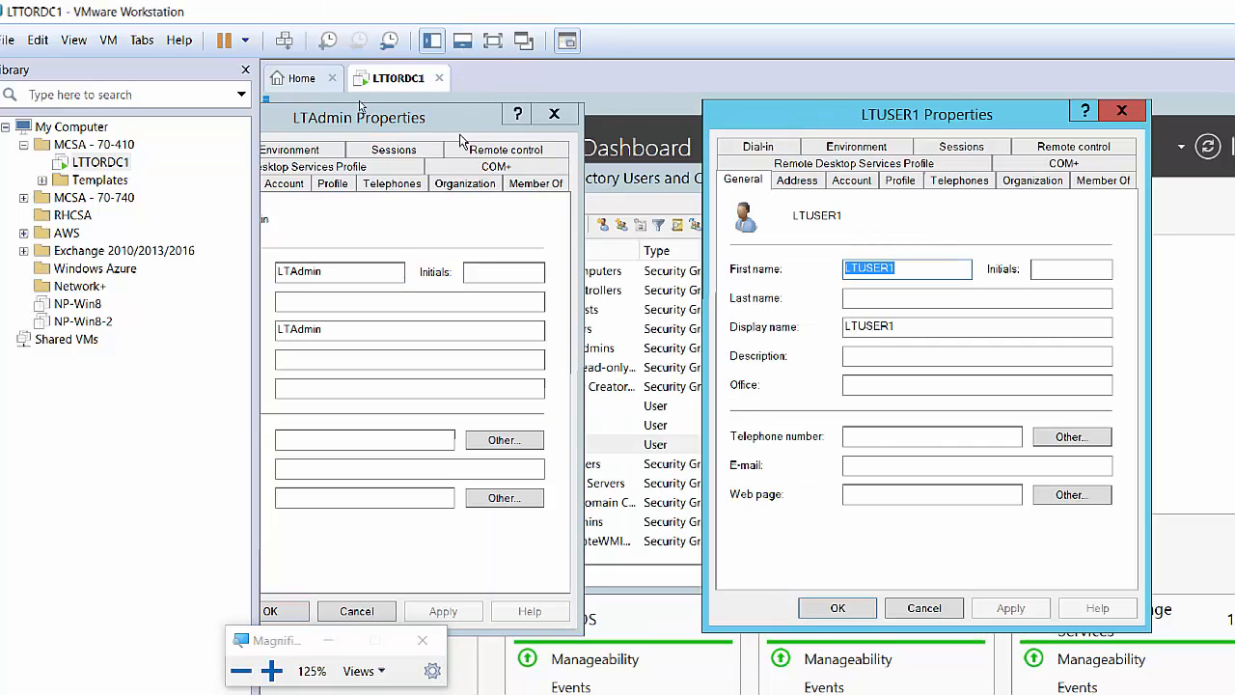
{"action": "left_click_drag", "start_coordinate": [371, 117], "coordinate": [484, 117]}
{"action": "left_click_drag", "start_coordinate": [759, 114], "coordinate": [822, 109]}
{"action": "left_click_drag", "start_coordinate": [494, 116], "coordinate": [544, 107]}
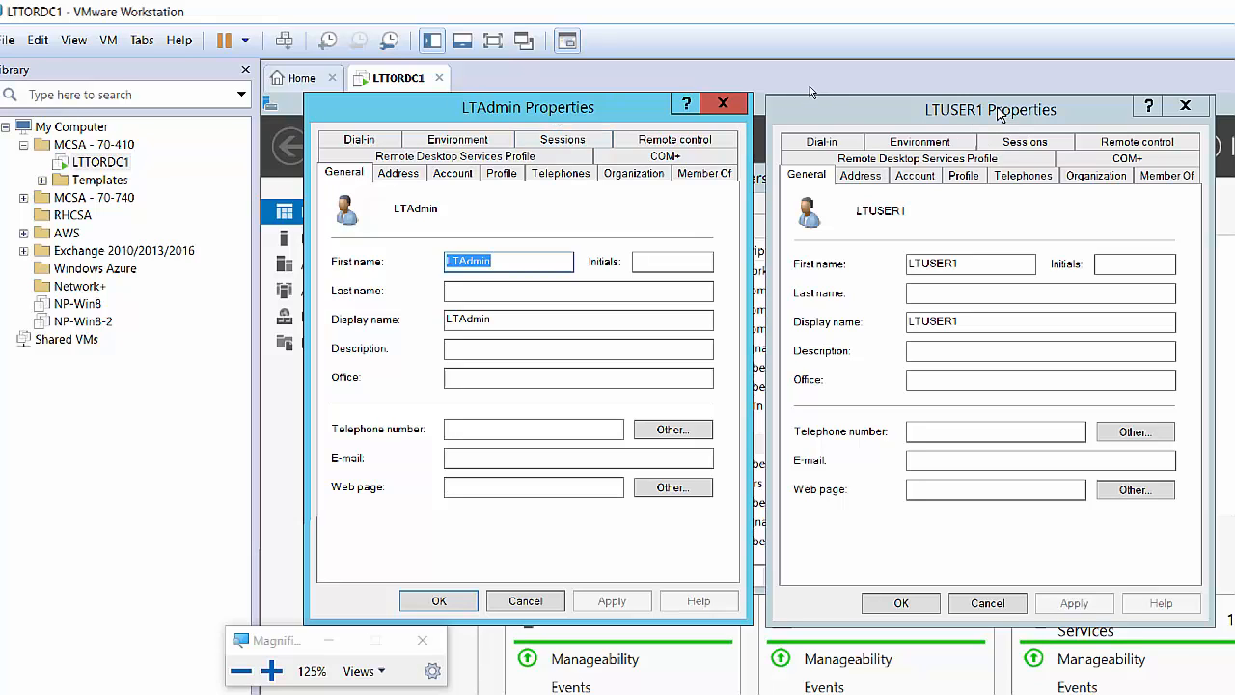
Show LTAdmin's and LTUSER1's Member Of tabs side by side and widen LTAdmin's Name column.
{"action": "left_click", "coordinate": [706, 174]}
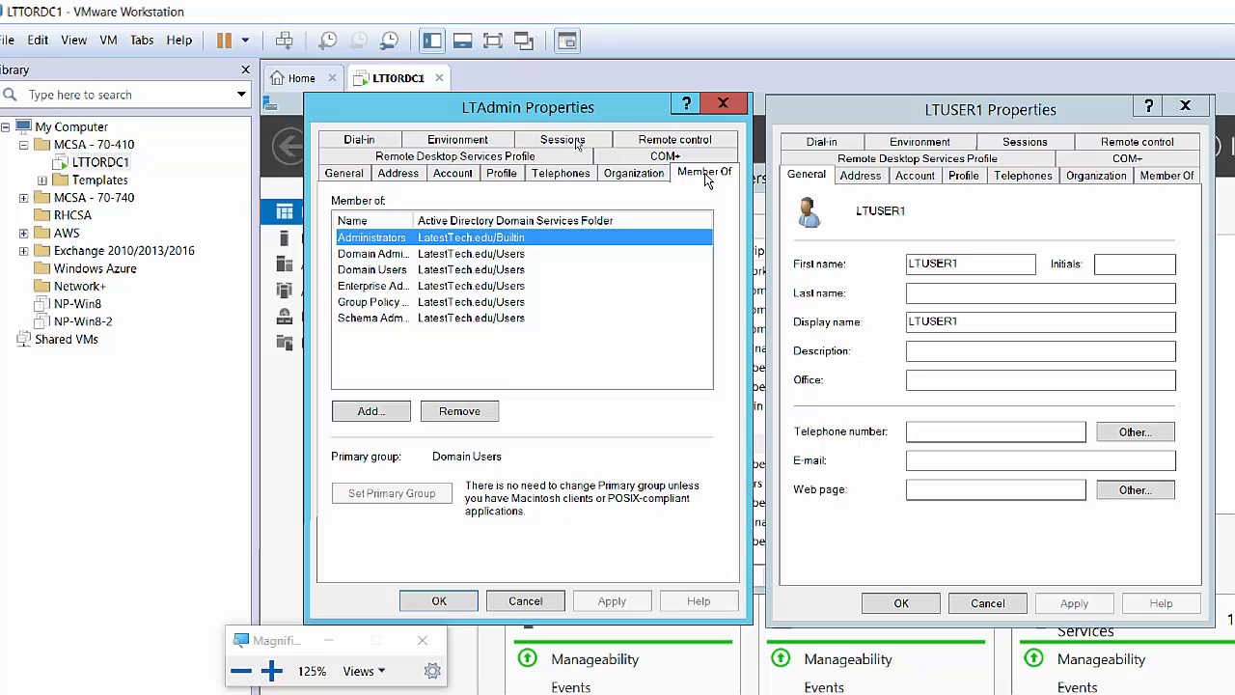
{"action": "left_click", "coordinate": [1174, 181]}
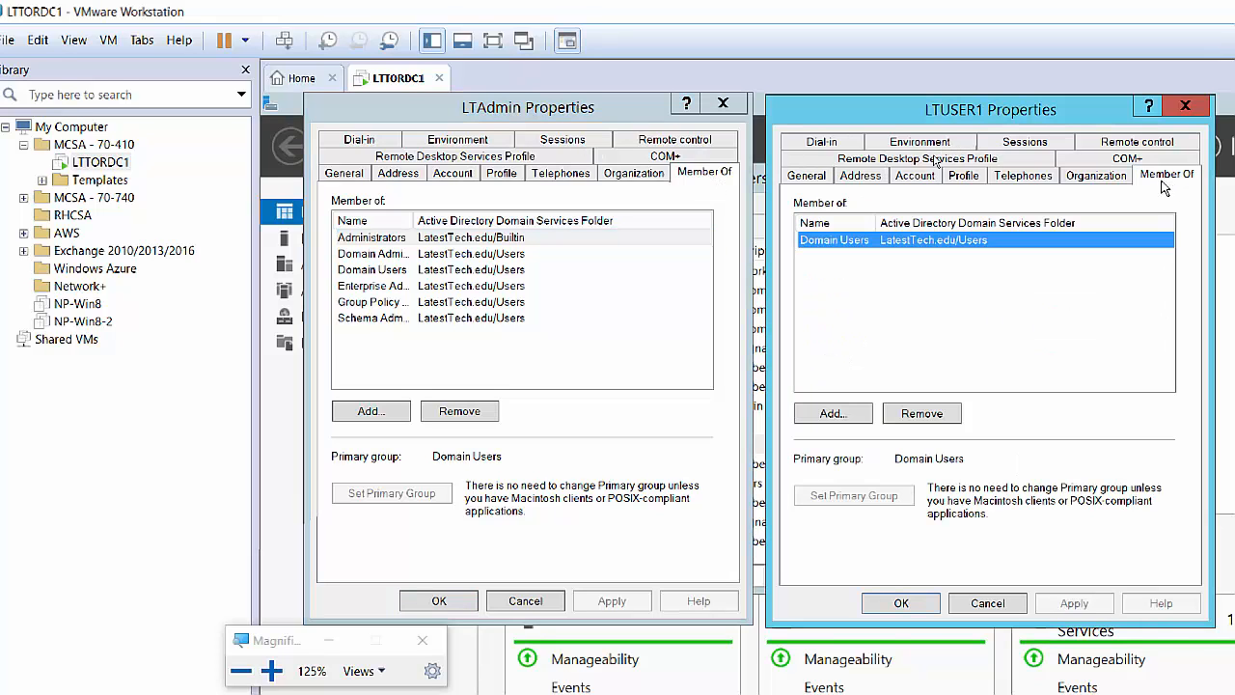
{"action": "left_click", "coordinate": [415, 221]}
{"action": "left_click_drag", "start_coordinate": [415, 221], "coordinate": [465, 221]}
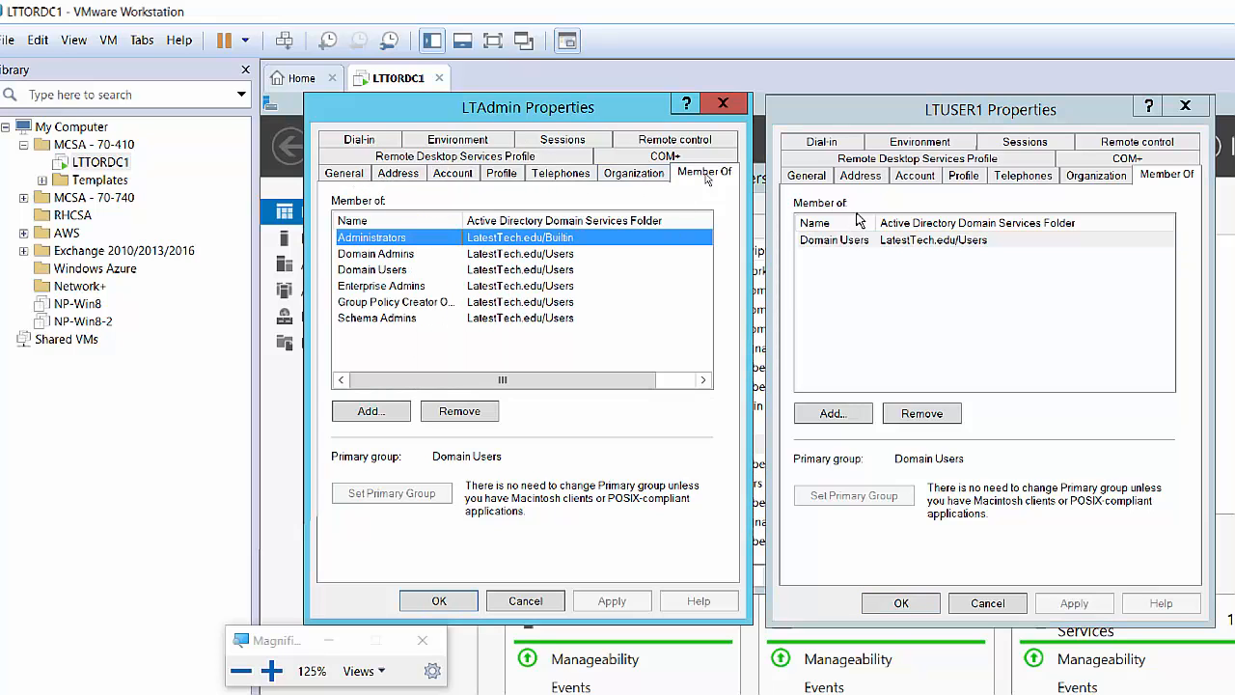
{"action": "left_click_drag", "start_coordinate": [878, 218], "coordinate": [905, 220]}
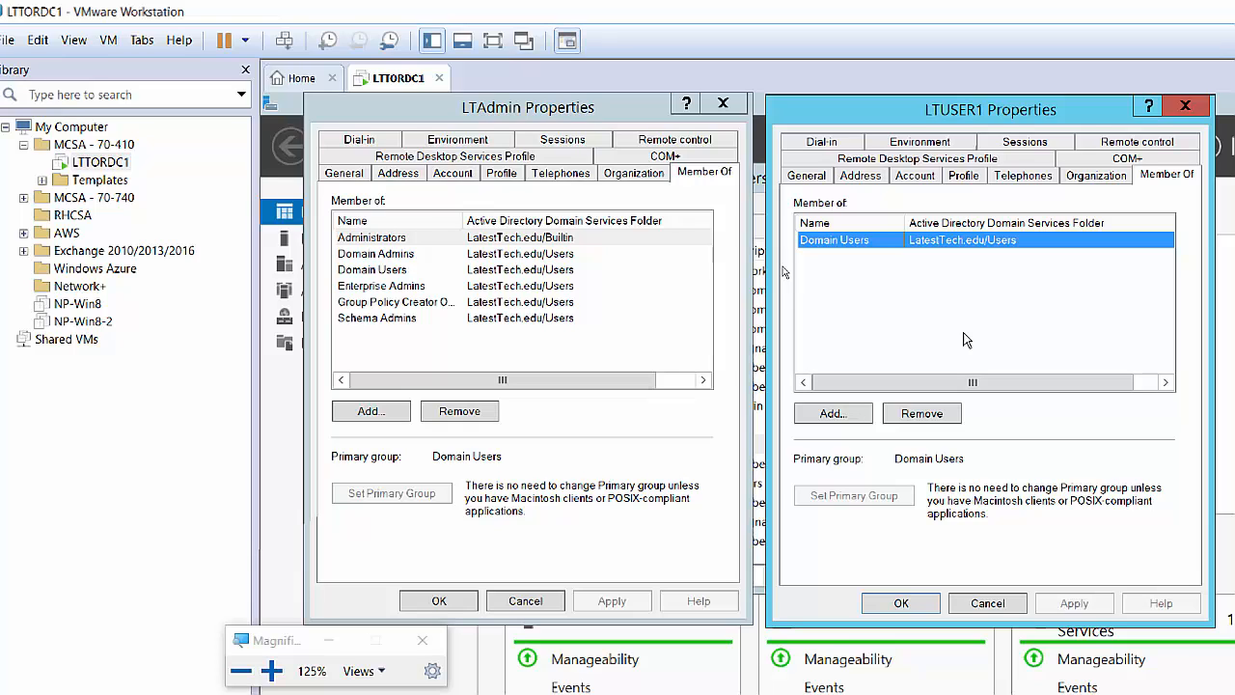
{"action": "left_click", "coordinate": [506, 118]}
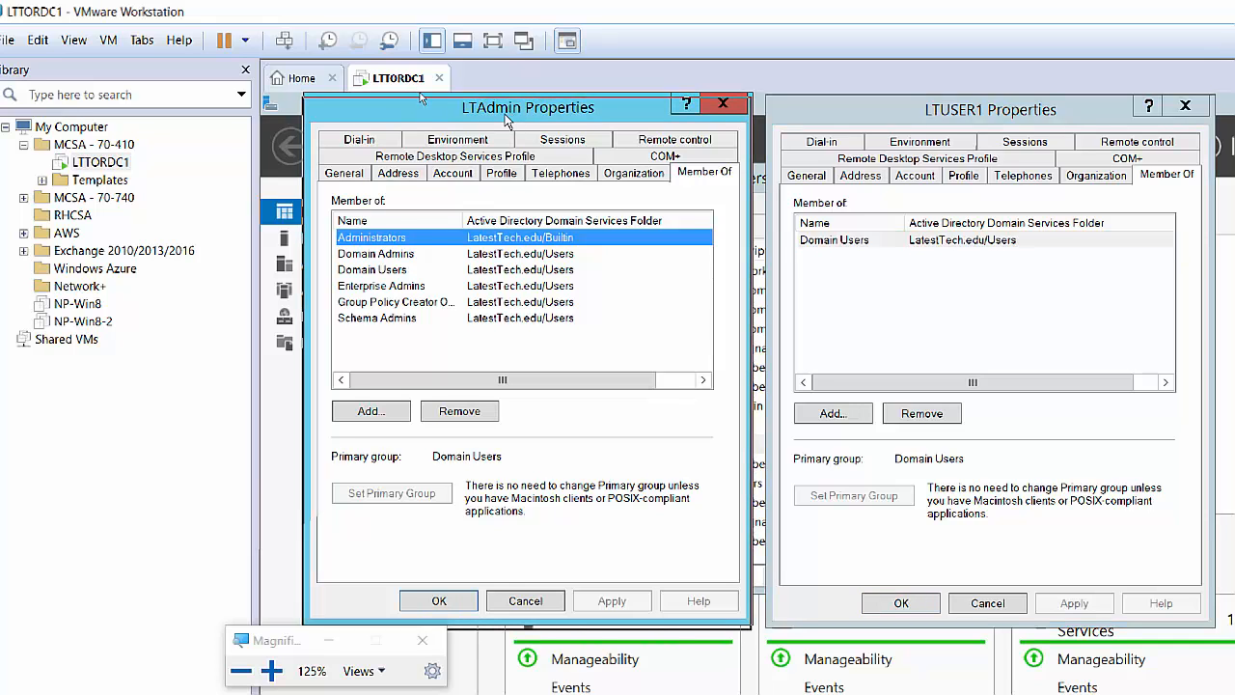
{"action": "left_click_drag", "start_coordinate": [507, 118], "coordinate": [505, 123]}
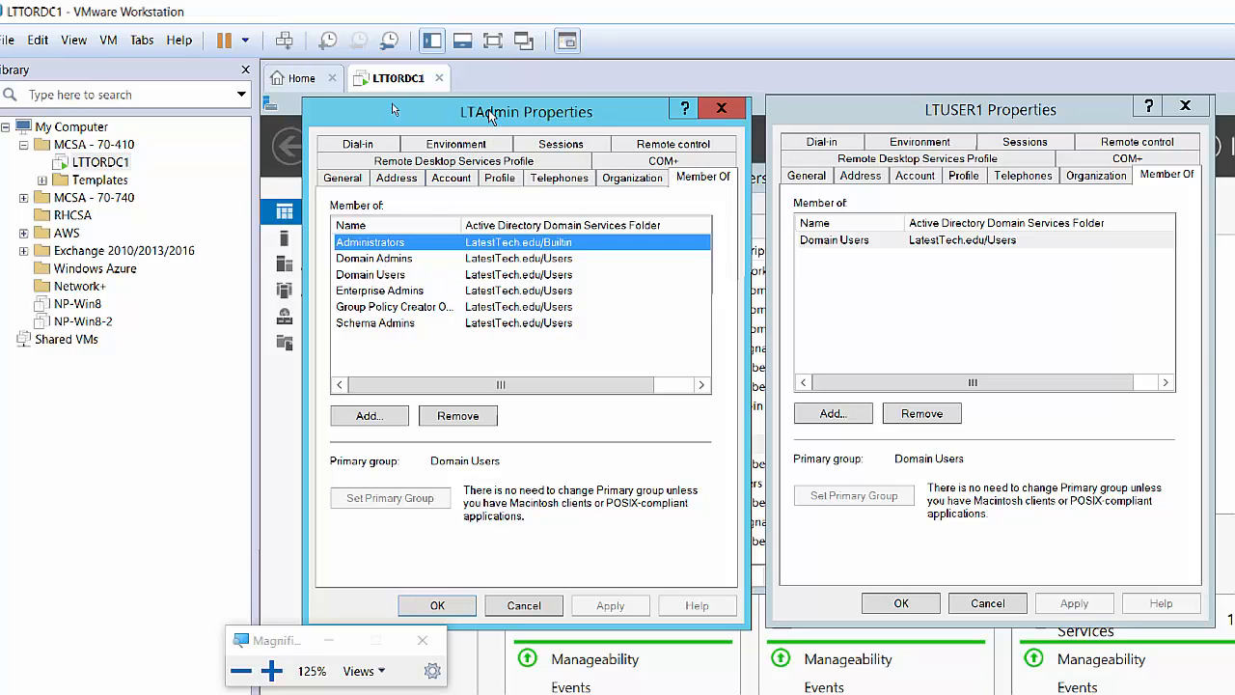
{"action": "mouse_move", "coordinate": [460, 225]}
{"action": "left_mouse_down"}
{"action": "mouse_move", "coordinate": [439, 225]}
{"action": "mouse_move", "coordinate": [456, 224]}
{"action": "left_mouse_up"}
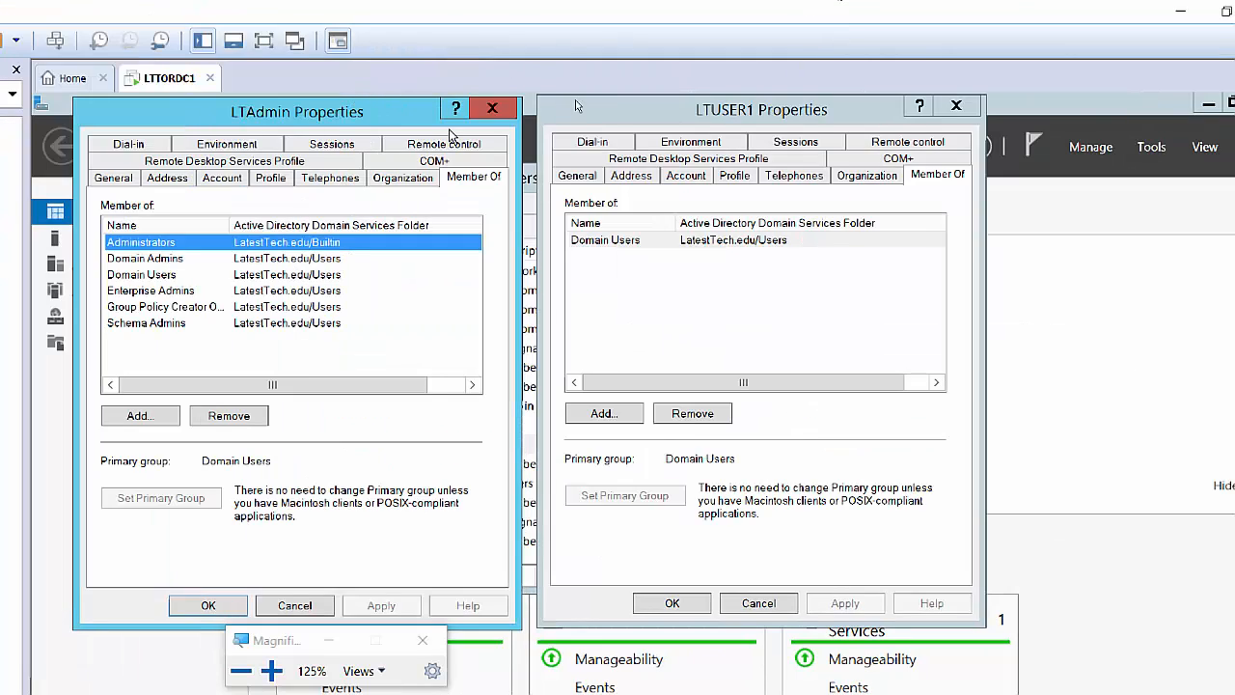
Close the LTAdmin and LTUSER1 Properties dialogs and the Active Directory Users and Computers console.
{"action": "left_click", "coordinate": [493, 112]}
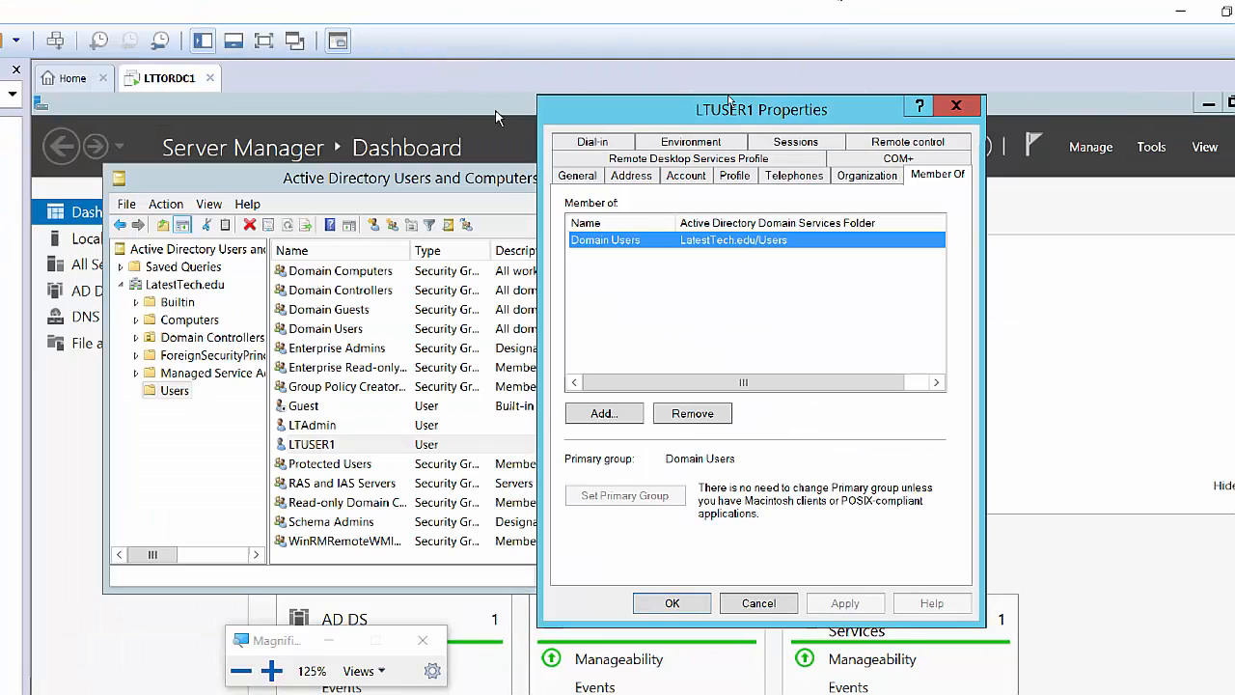
{"action": "left_click", "coordinate": [962, 108]}
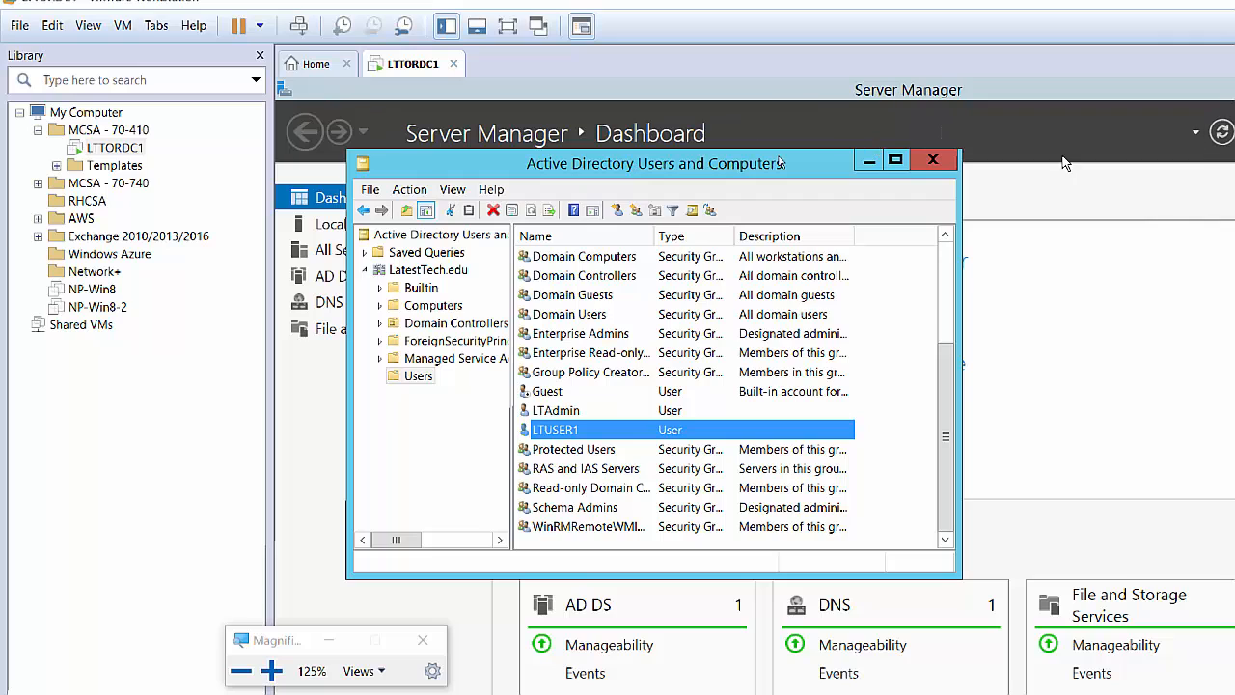
{"action": "left_click", "coordinate": [934, 162]}
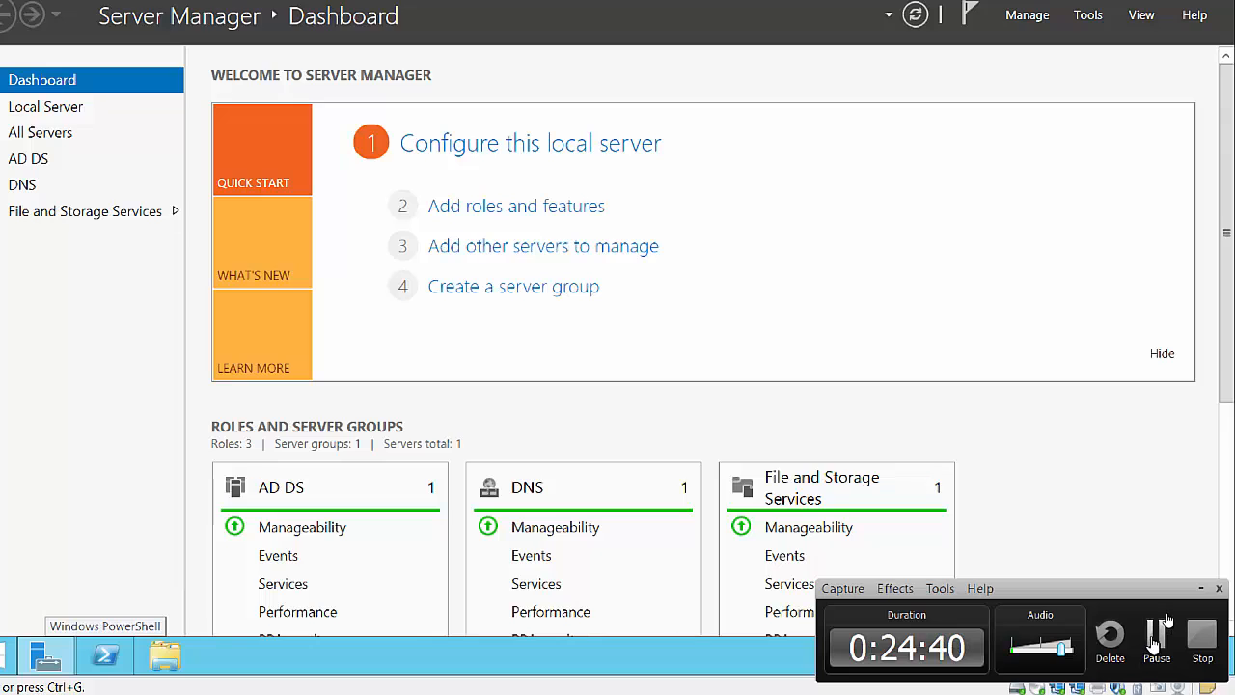
{"action": "left_click", "coordinate": [1157, 637]}
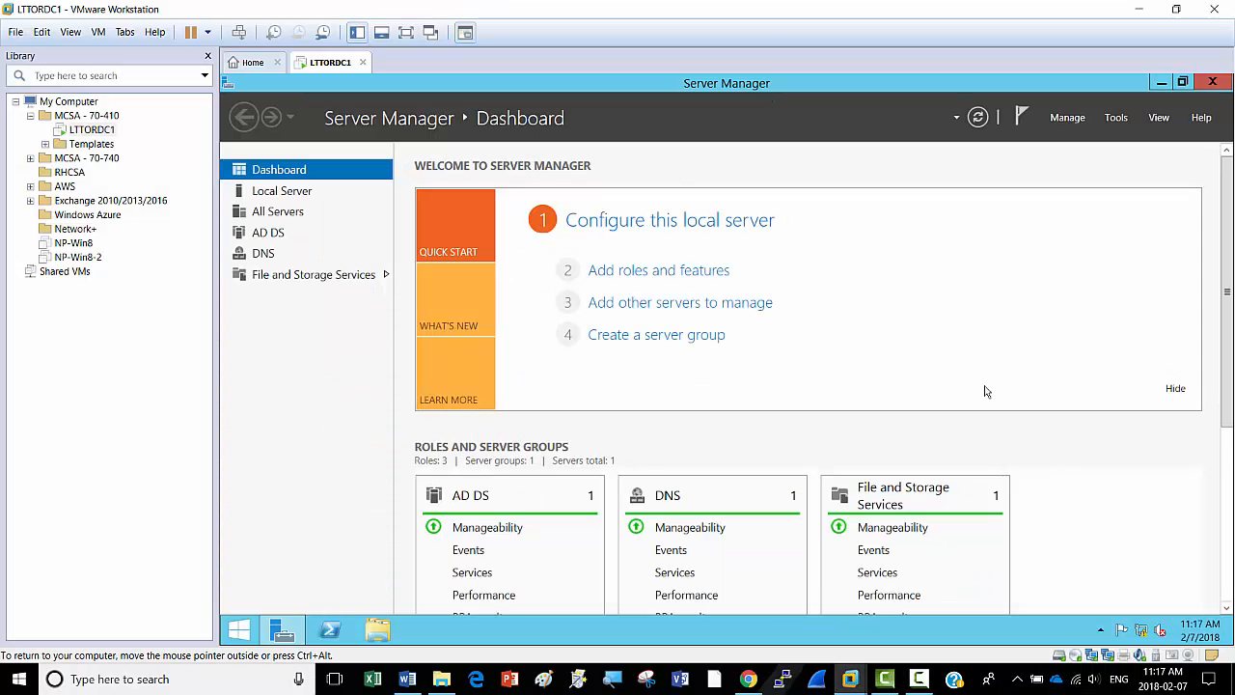
Launch Windows PowerShell from the taskbar as administrator and approve the User Account Control prompt.
{"action": "right_click", "coordinate": [328, 631]}
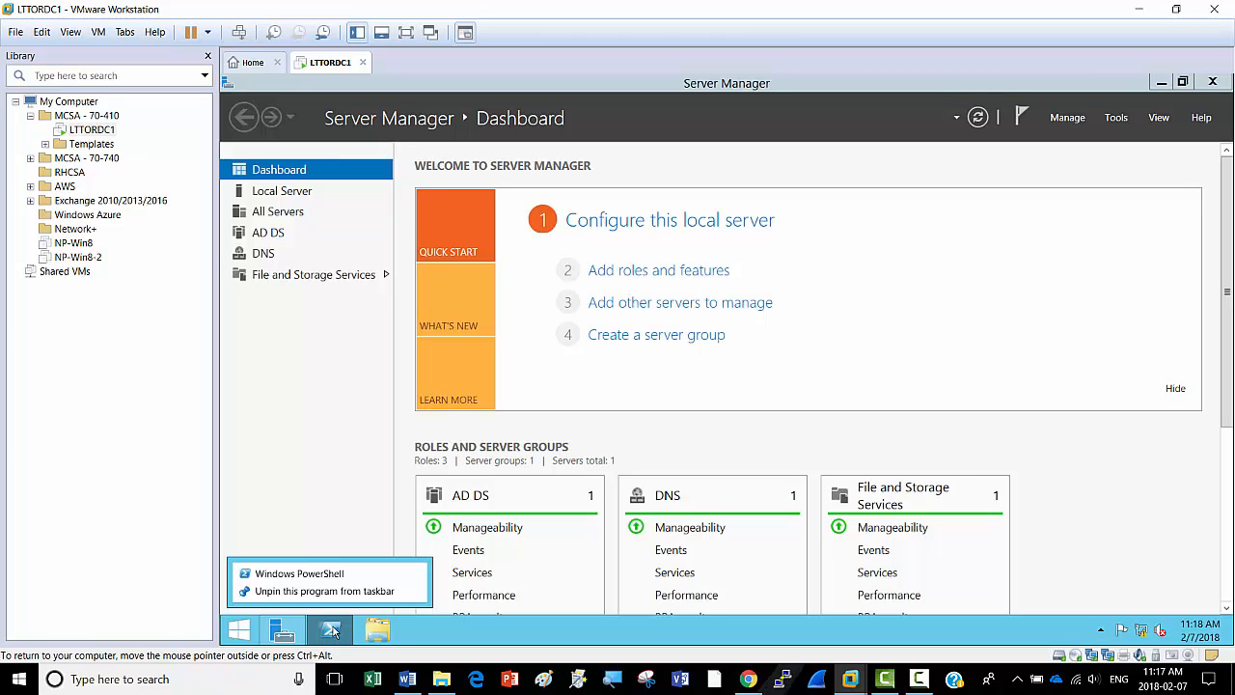
{"action": "right_click", "coordinate": [334, 574]}
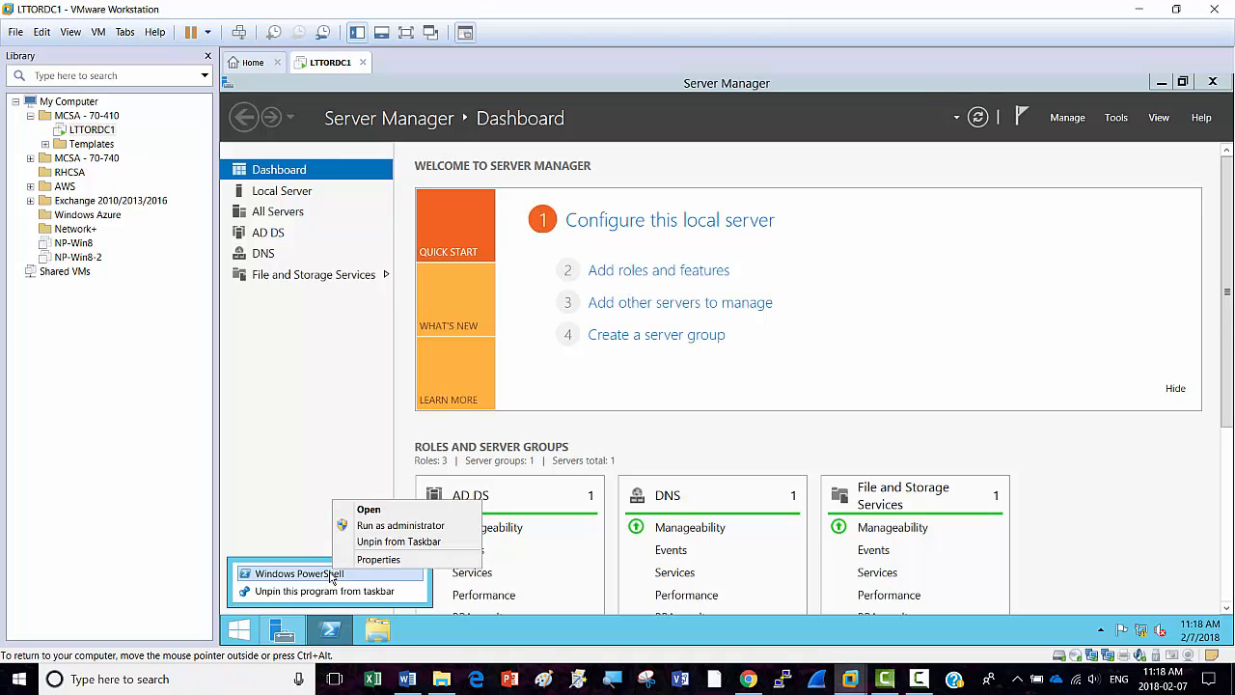
{"action": "left_click", "coordinate": [391, 526]}
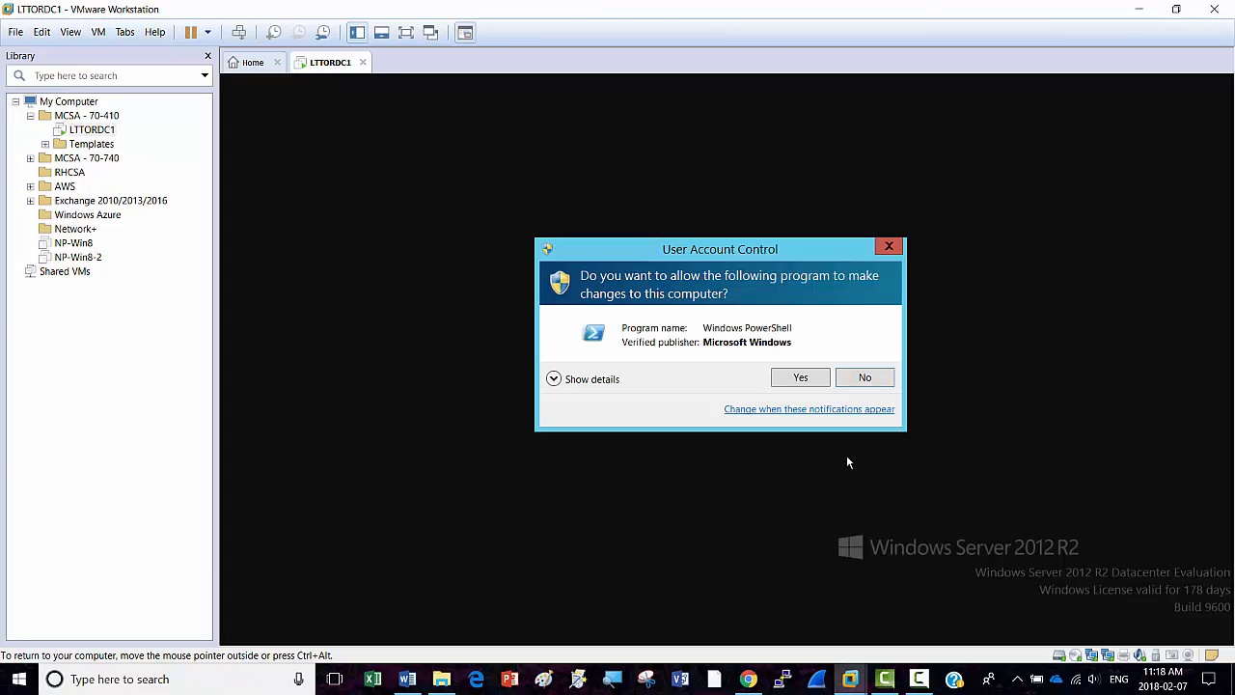
{"action": "left_click", "coordinate": [800, 379]}
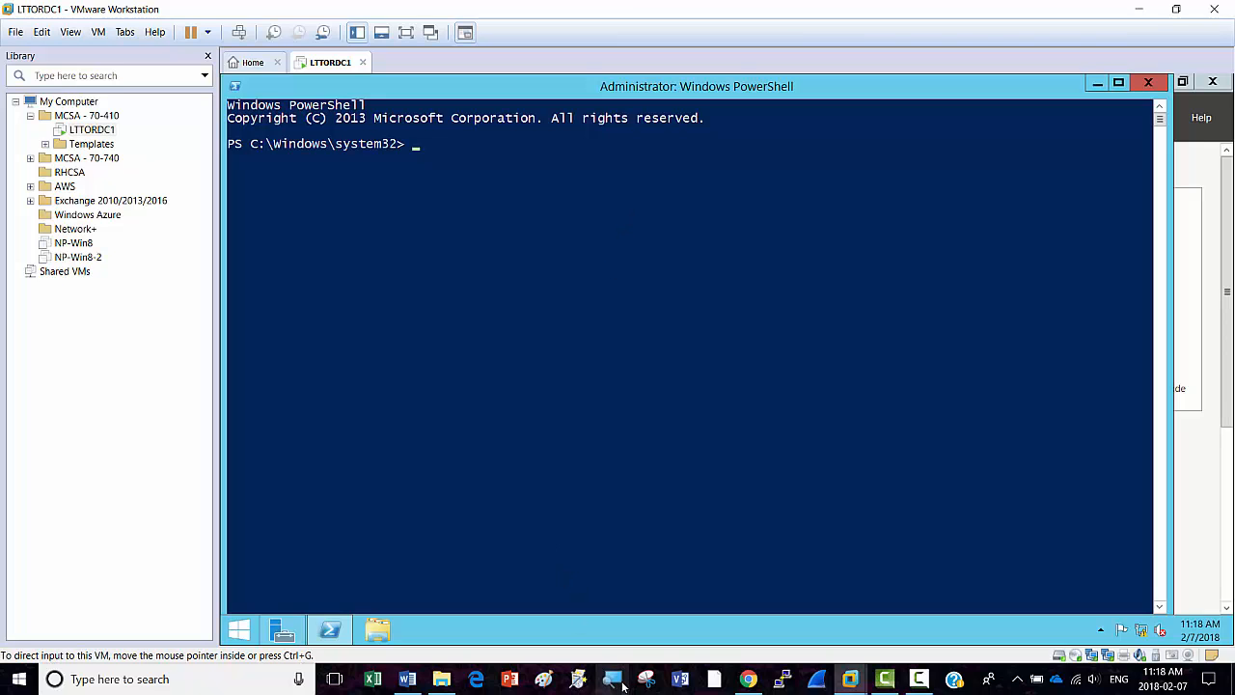
Raise the screen magnification to 175% and move the Magnifier window out of view.
{"action": "mouse_move", "coordinate": [615, 680]}
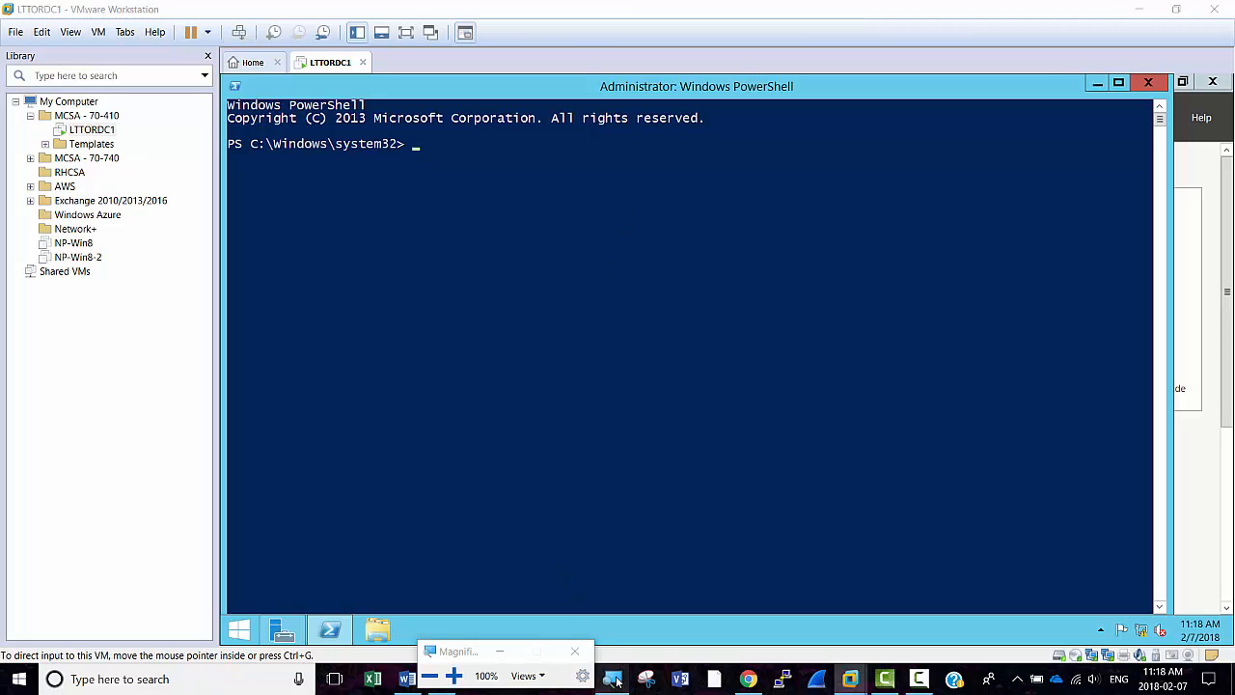
{"action": "left_click", "coordinate": [453, 676]}
{"action": "left_click", "coordinate": [454, 675]}
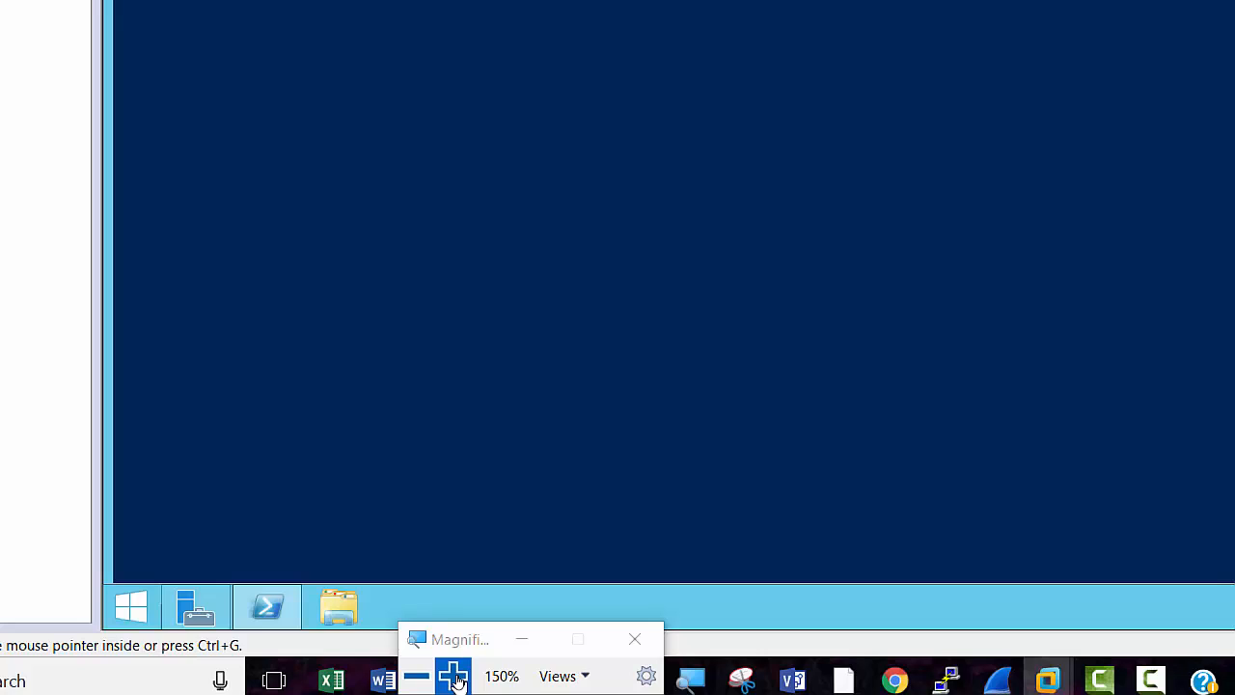
{"action": "left_click", "coordinate": [453, 675]}
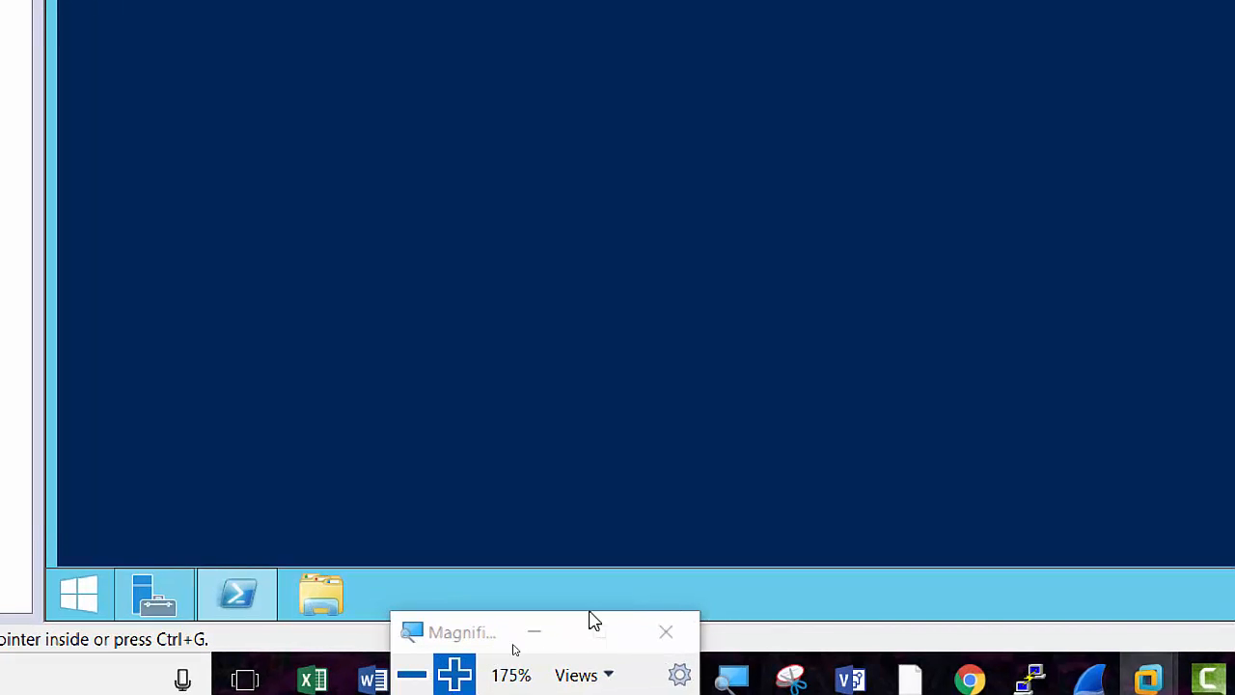
{"action": "left_click", "coordinate": [534, 632]}
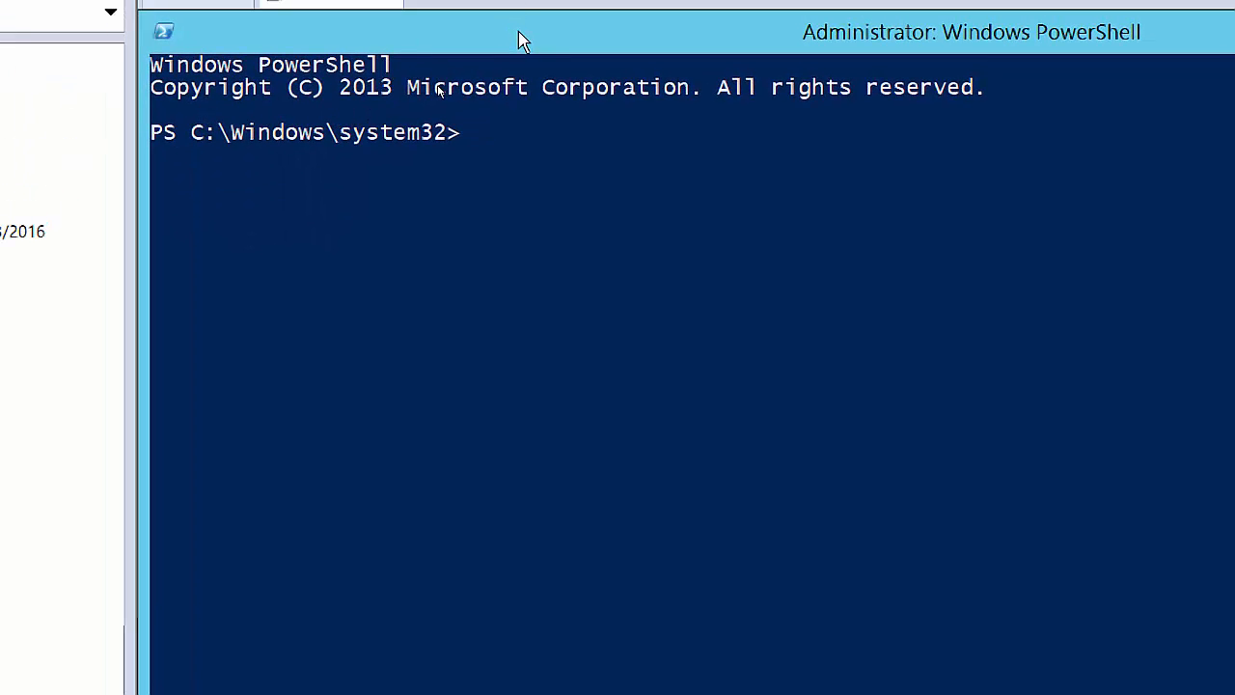
Set the PowerShell console font to Lucida Console, size 20.
{"action": "right_click", "coordinate": [518, 39]}
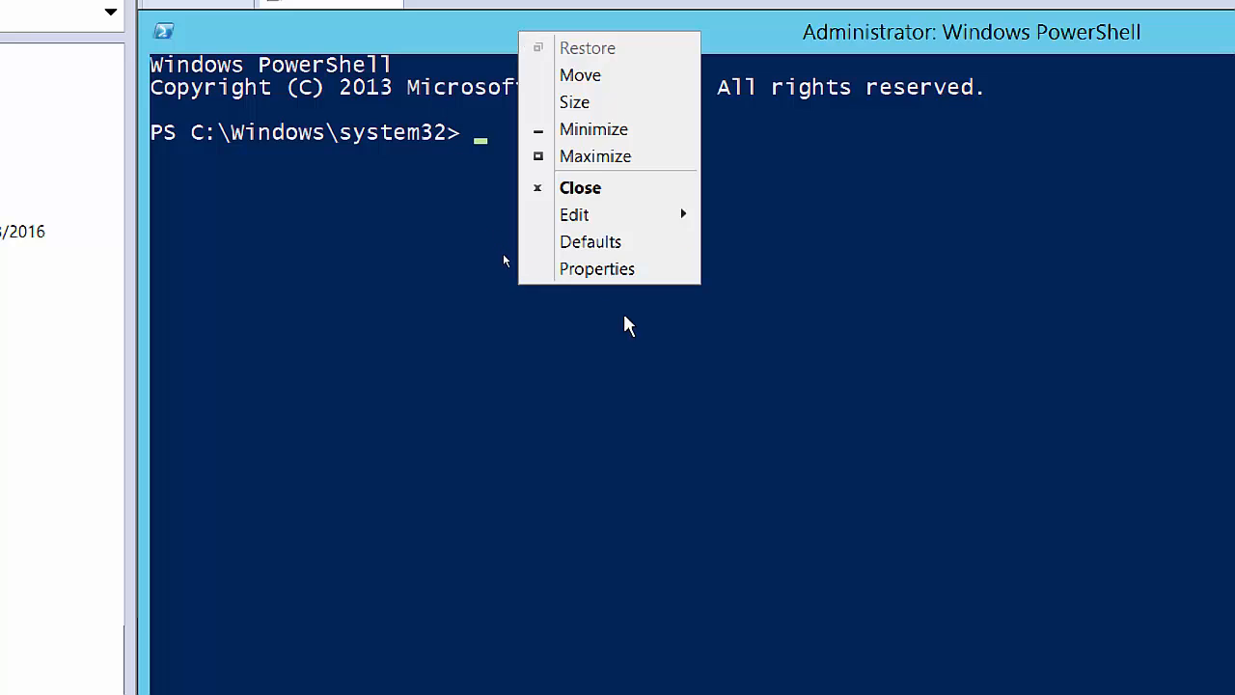
{"action": "left_click", "coordinate": [625, 270]}
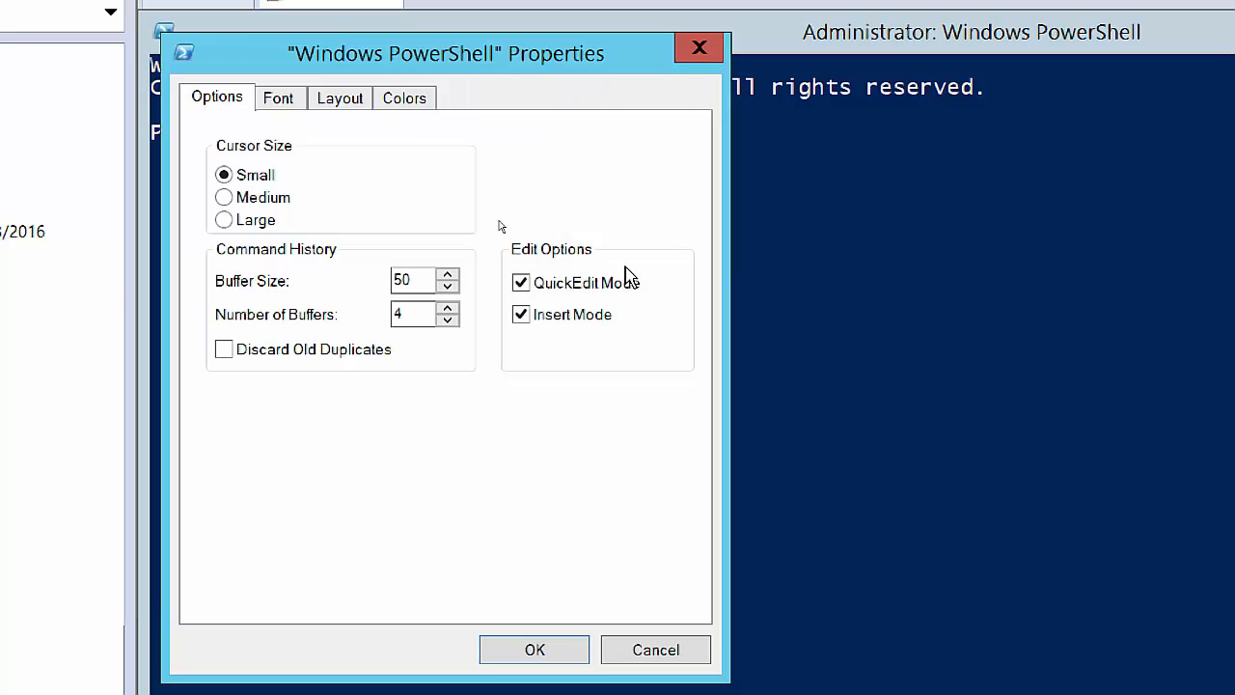
{"action": "left_click", "coordinate": [288, 100]}
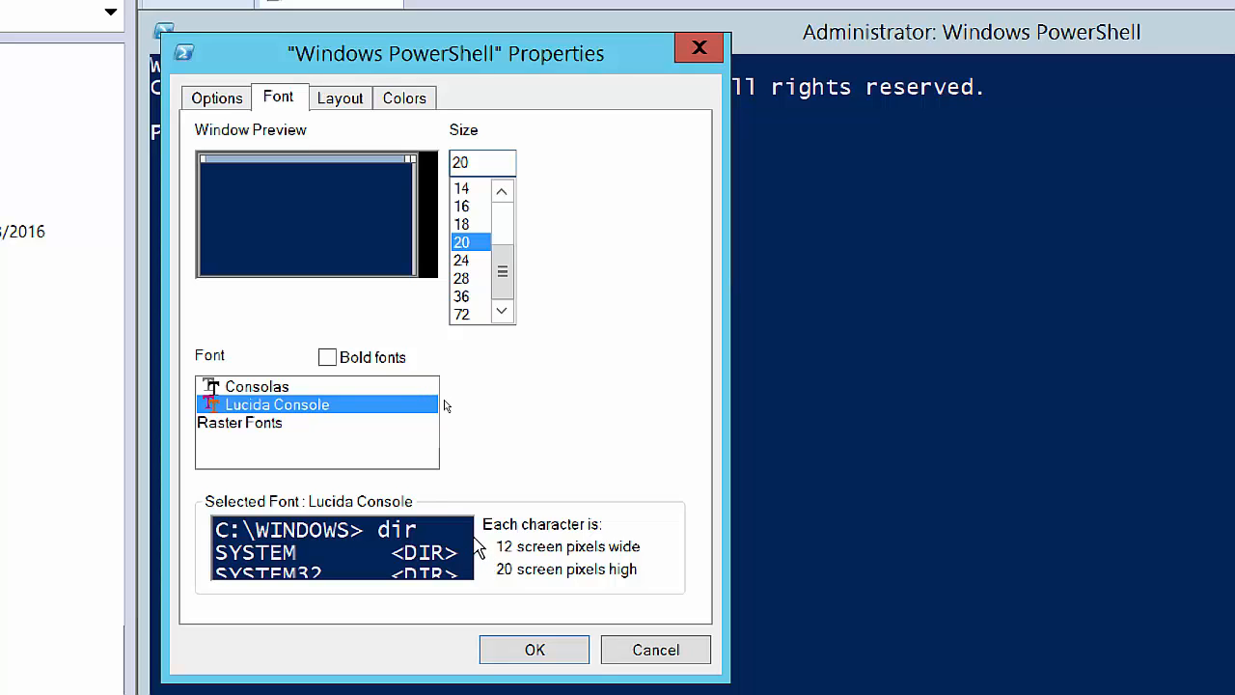
{"action": "left_click", "coordinate": [534, 651]}
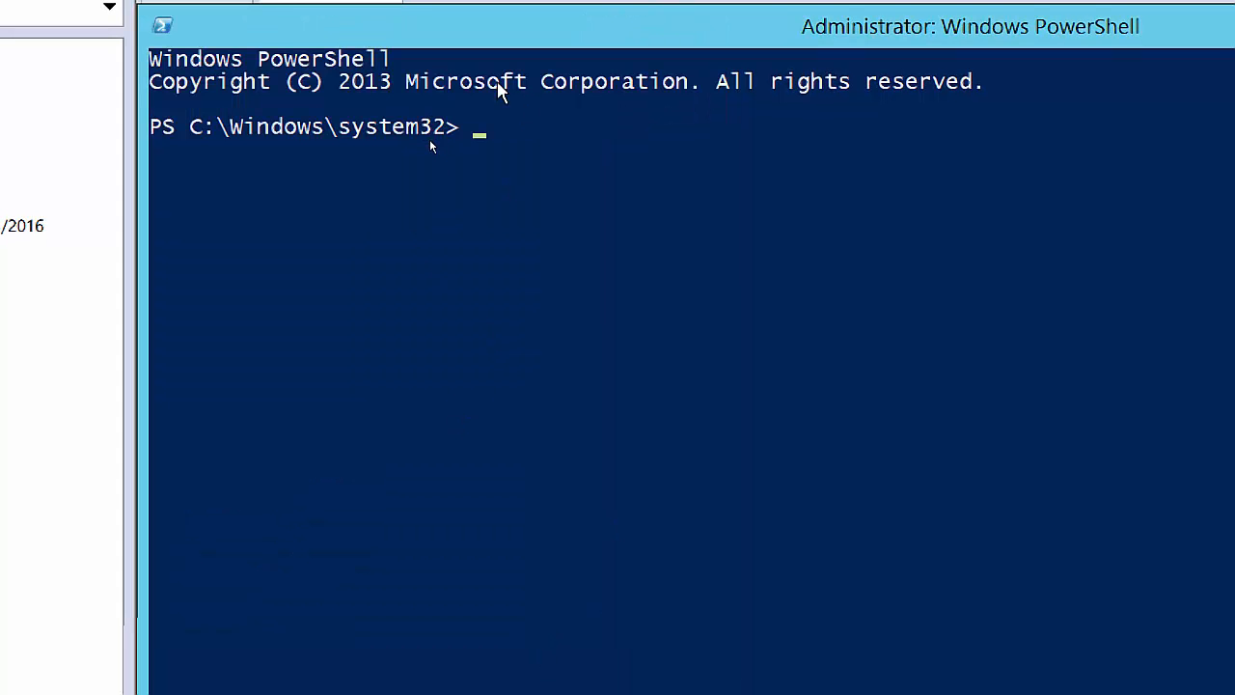
Change to the C:\ root with cd\ and list its contents with dir.
{"action": "left_click", "coordinate": [498, 138]}
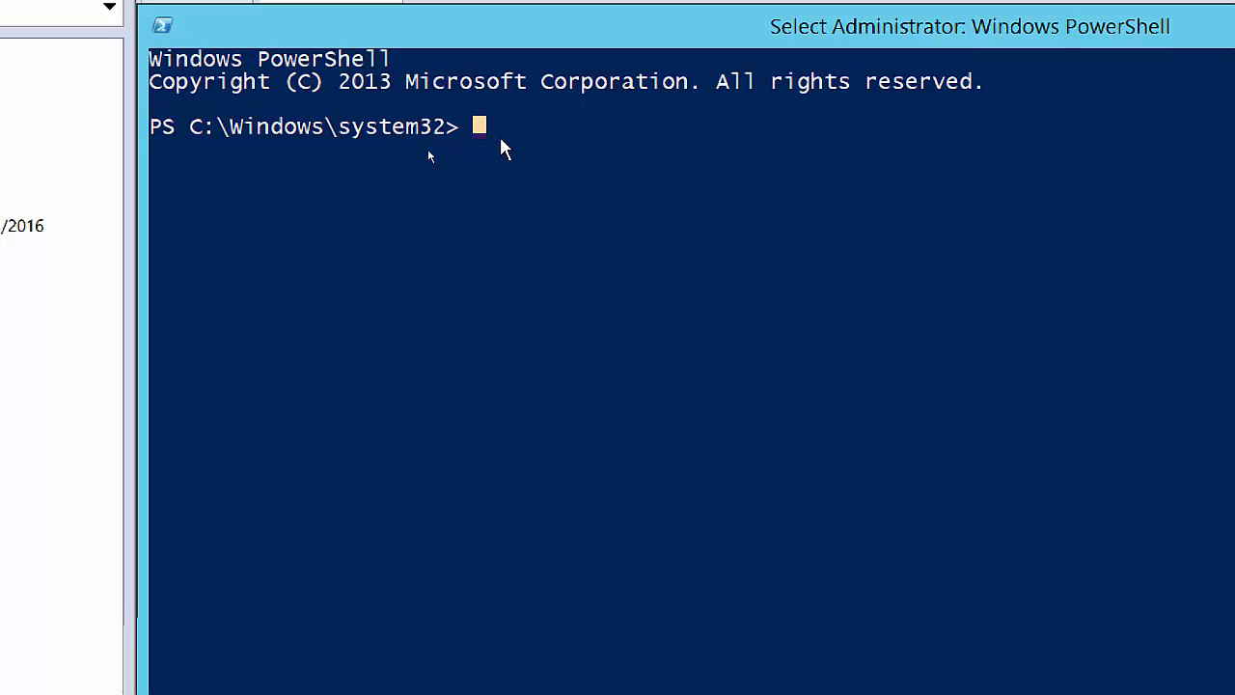
{"action": "type", "text": "cd"}
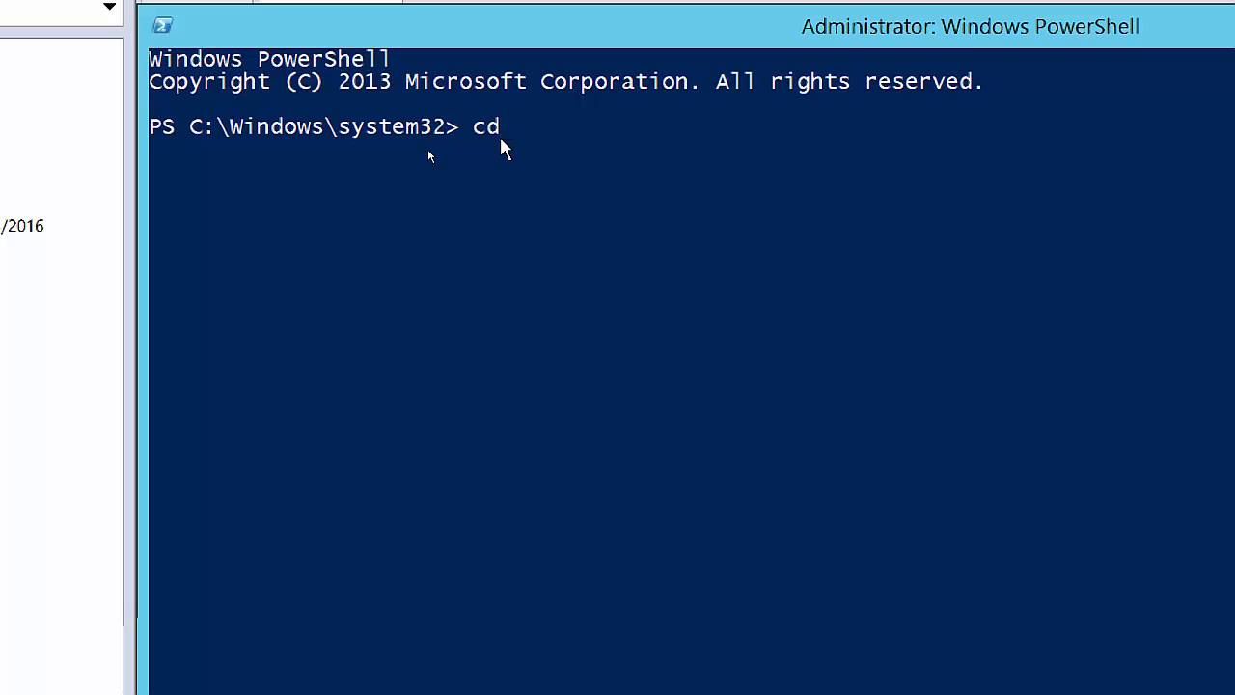
{"action": "type", "text": "\\"}
{"action": "key", "text": "Return"}
{"action": "type", "text": "dir"}
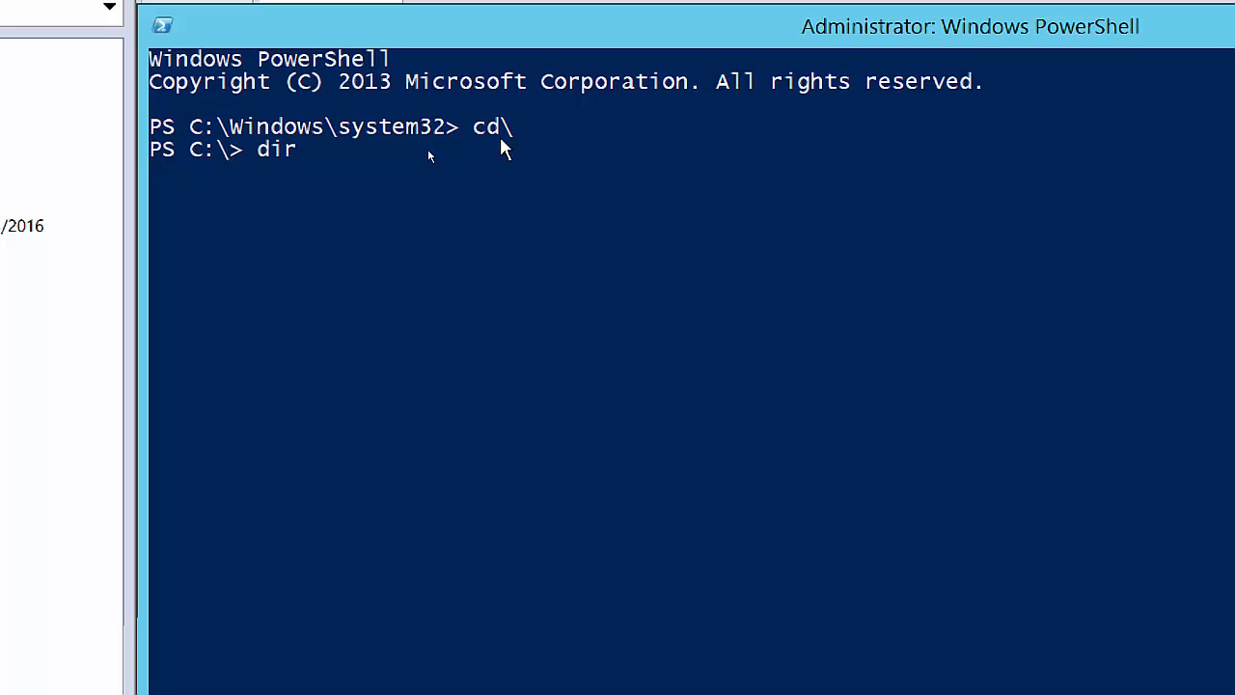
{"action": "key", "text": "Return"}
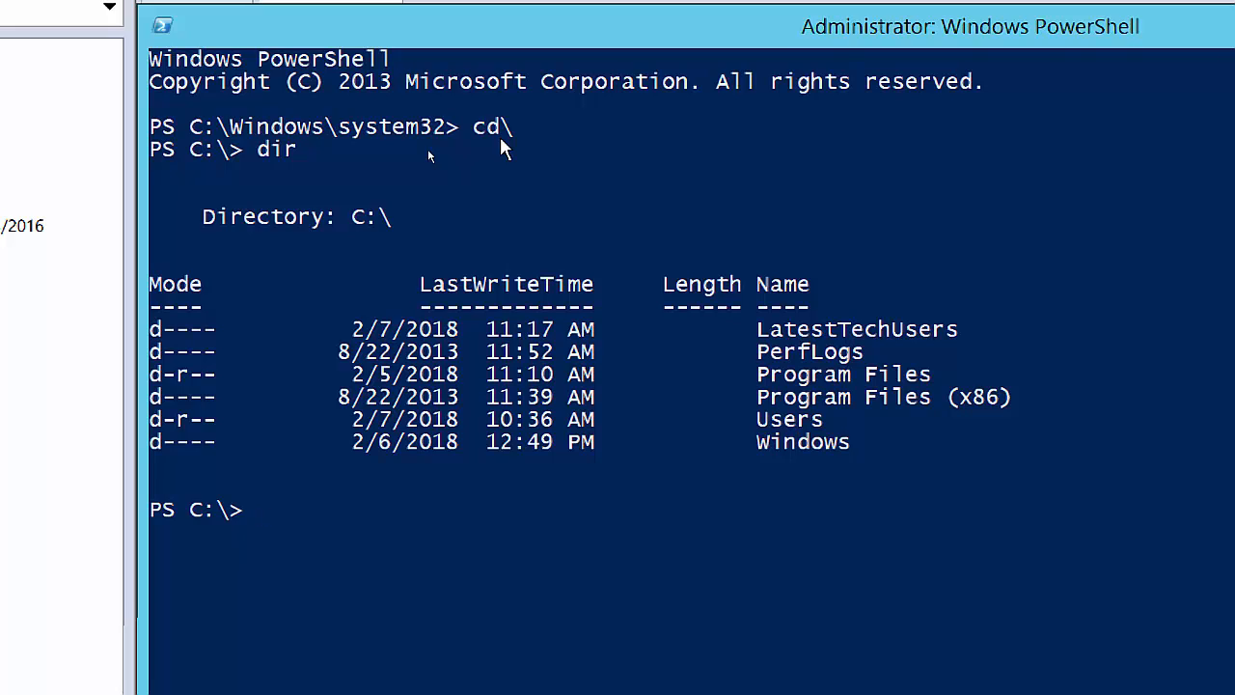
Tab-complete 'cd latest' to the LatestTechUsers folder, then erase and retype the cd command.
{"action": "type", "text": "cd late"}
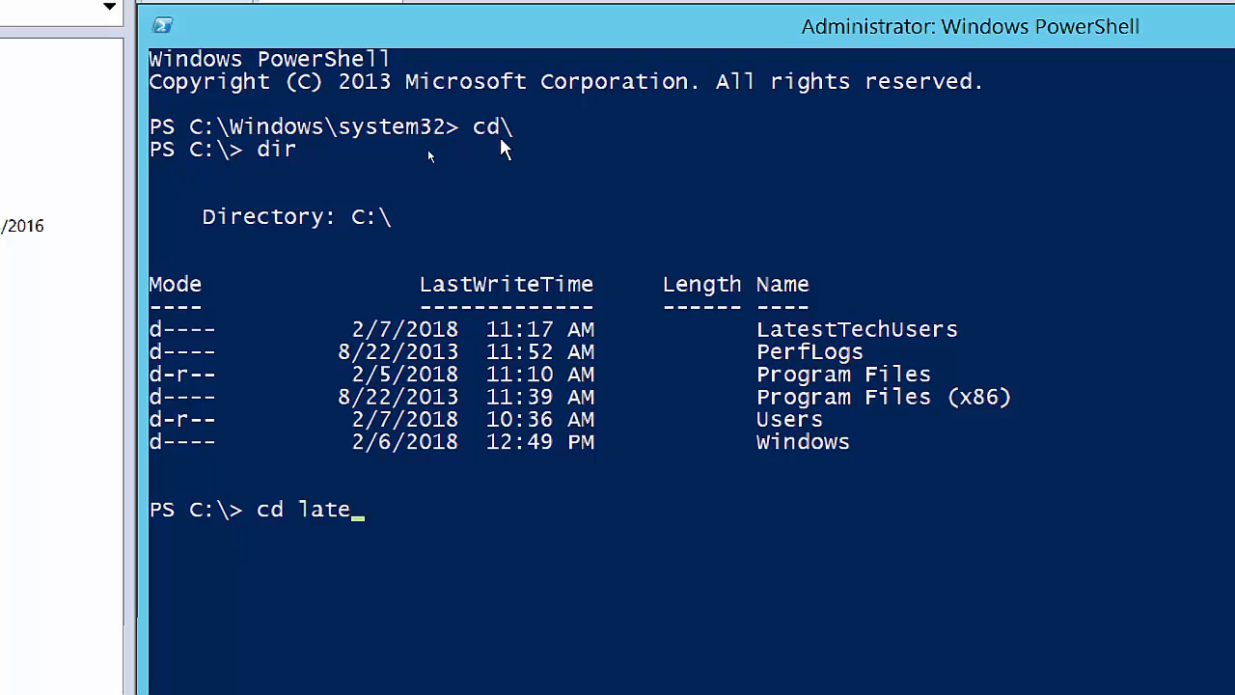
{"action": "type", "text": "st"}
{"action": "key", "text": "Tab"}
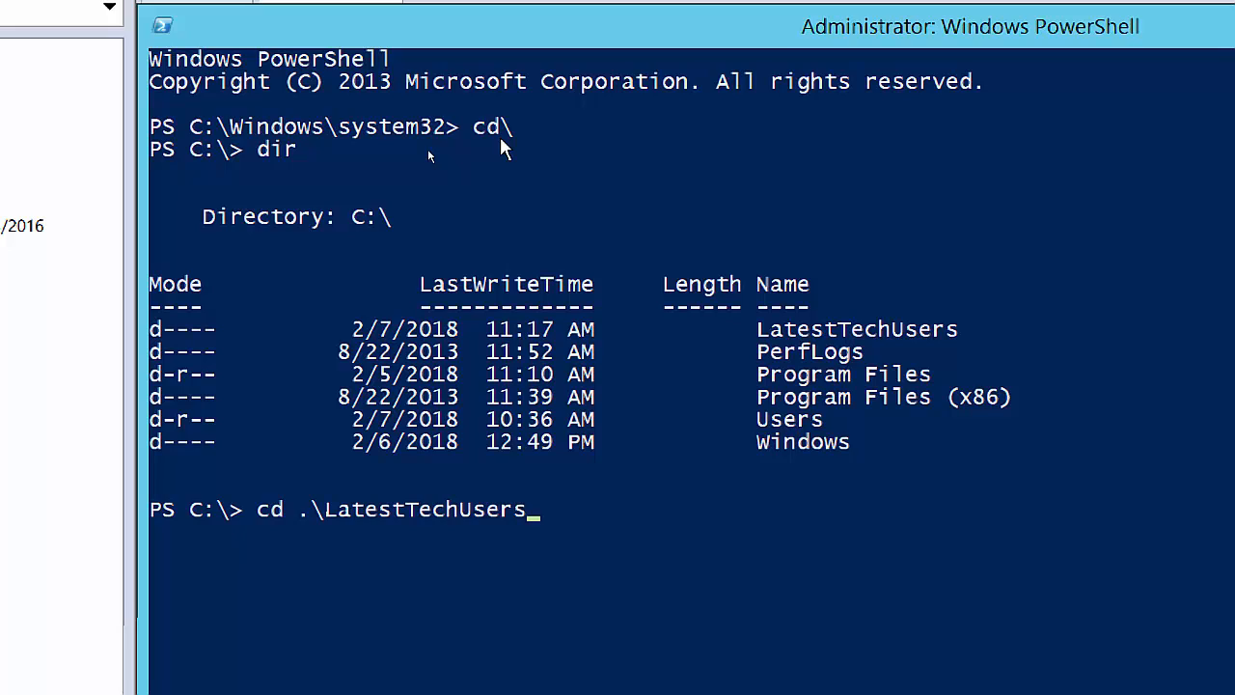
{"action": "key", "text": "BackSpace"}
{"action": "key", "text": "BackSpace"}
{"action": "key", "text": "BackSpace"}
{"action": "key", "text": "BackSpace"}
{"action": "key", "text": "BackSpace"}
{"action": "key", "text": "BackSpace"}
{"action": "key", "text": "BackSpace"}
{"action": "key", "text": "BackSpace"}
{"action": "key", "text": "BackSpace"}
{"action": "key", "text": "BackSpace"}
{"action": "key", "text": "BackSpace"}
{"action": "key", "text": "BackSpace"}
{"action": "key", "text": "BackSpace"}
{"action": "key", "text": "BackSpace"}
{"action": "key", "text": "BackSpace"}
{"action": "key", "text": "BackSpace"}
{"action": "key", "text": "BackSpace"}
{"action": "key", "text": "BackSpace"}
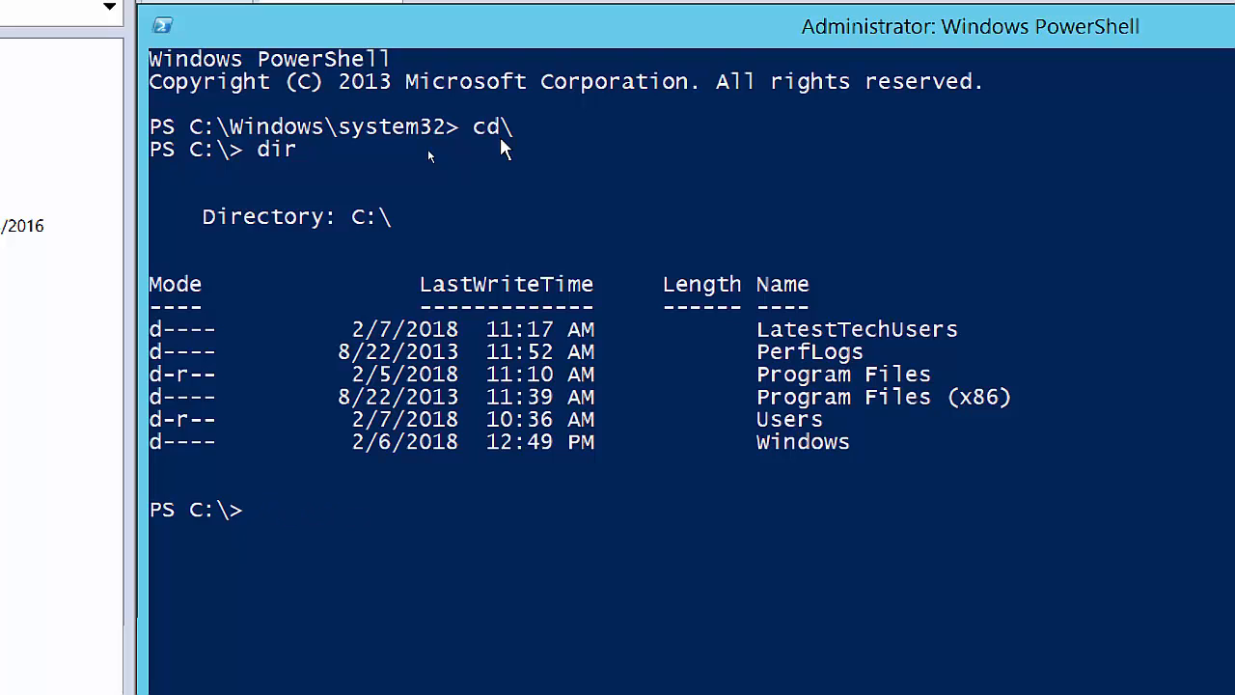
{"action": "type", "text": "cd"}
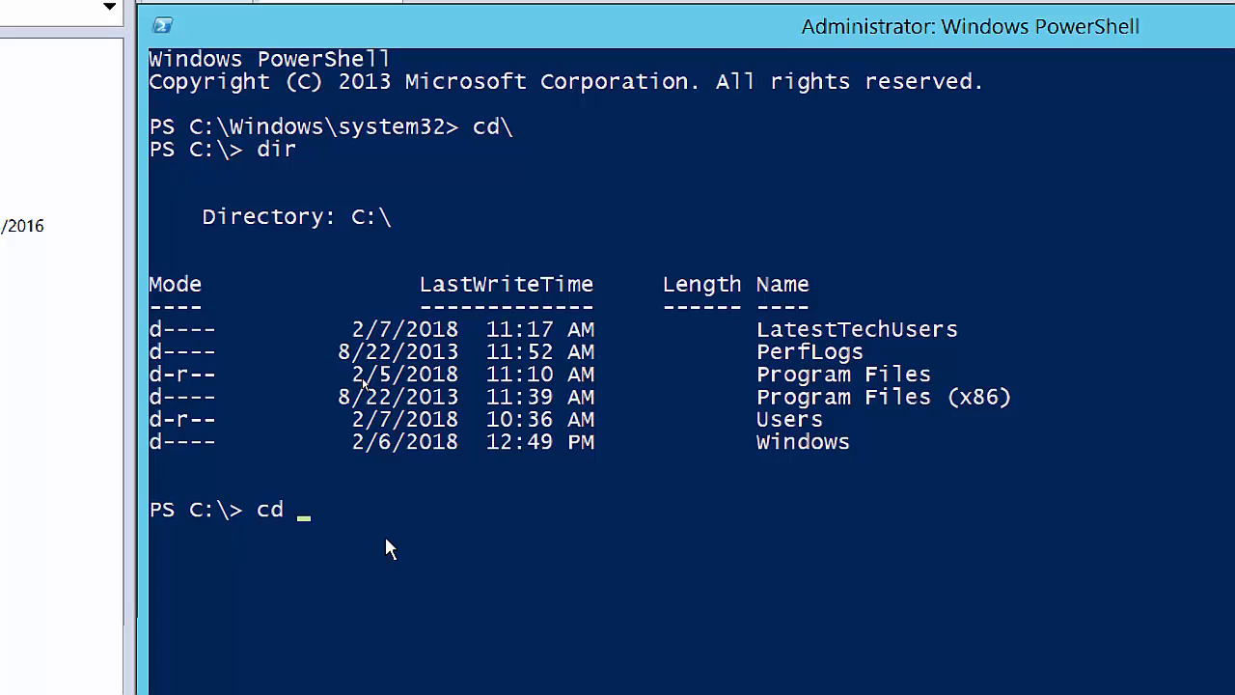
Tab-complete 'cd late' to move into the C:\LatestTechUsers folder.
{"action": "type", "text": "late"}
{"action": "key", "text": "Tab"}
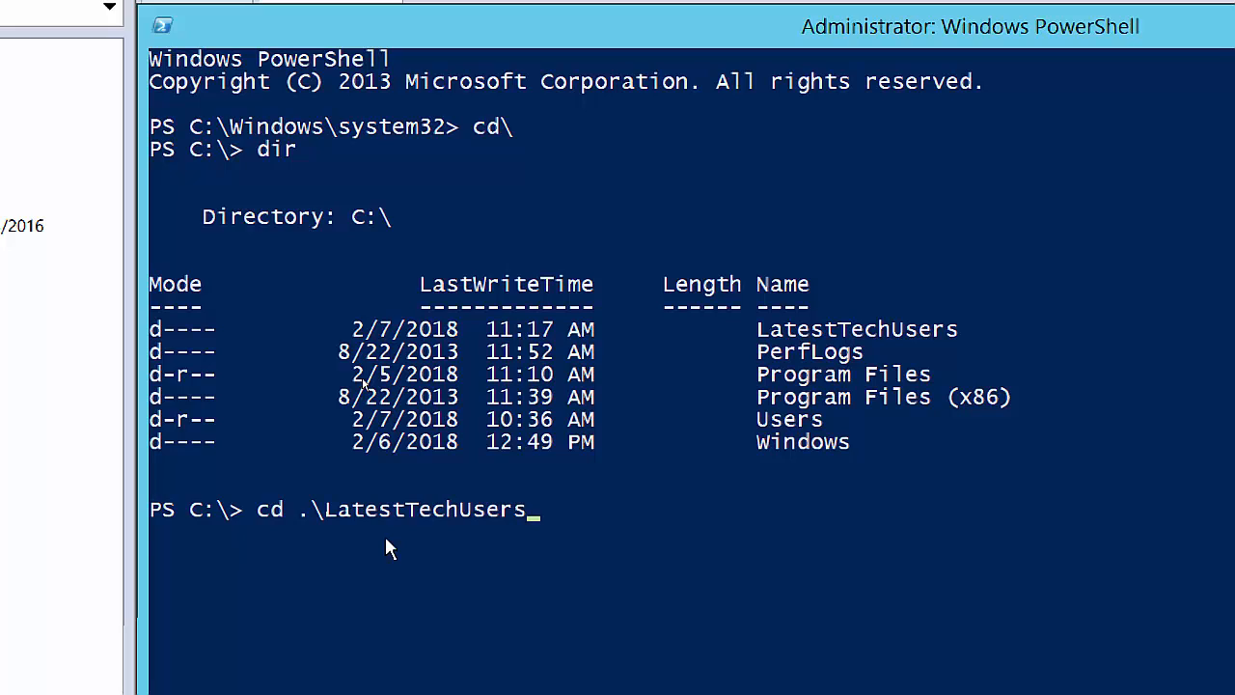
{"action": "key", "text": "Return"}
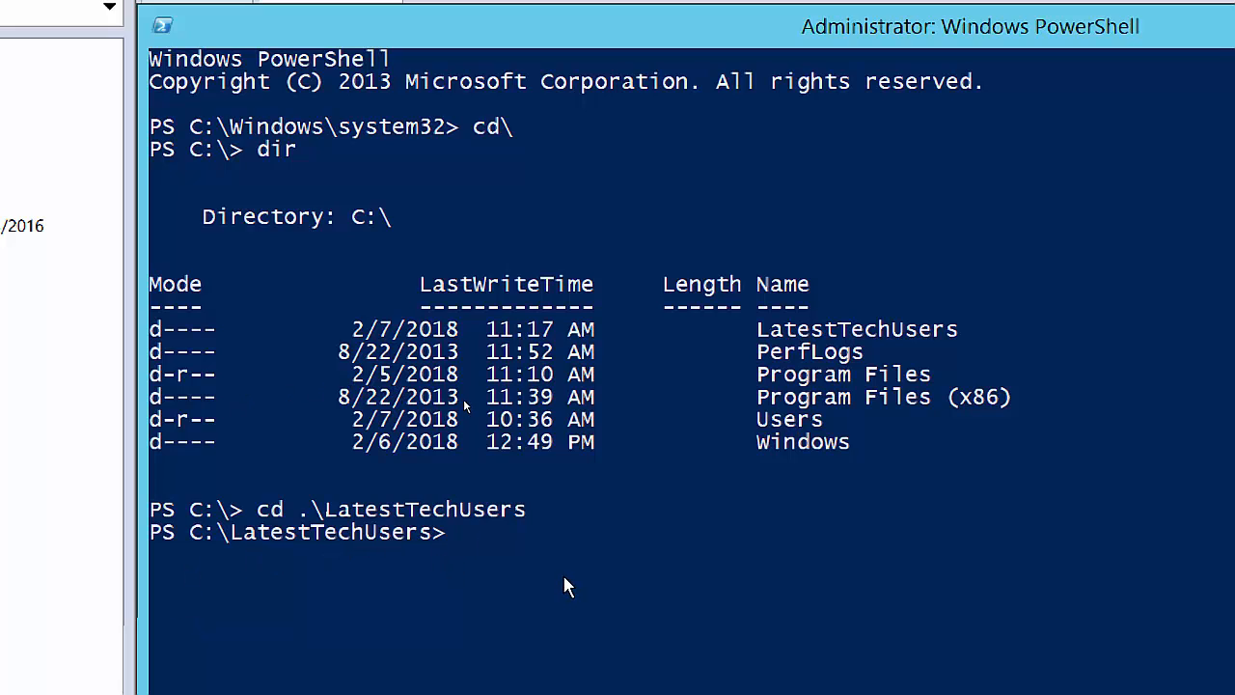
List the folder with dir, showing CreateLabUsers.ps1 and NewADUsers.csv.
{"action": "type", "text": "dir"}
{"action": "key", "text": "Return"}
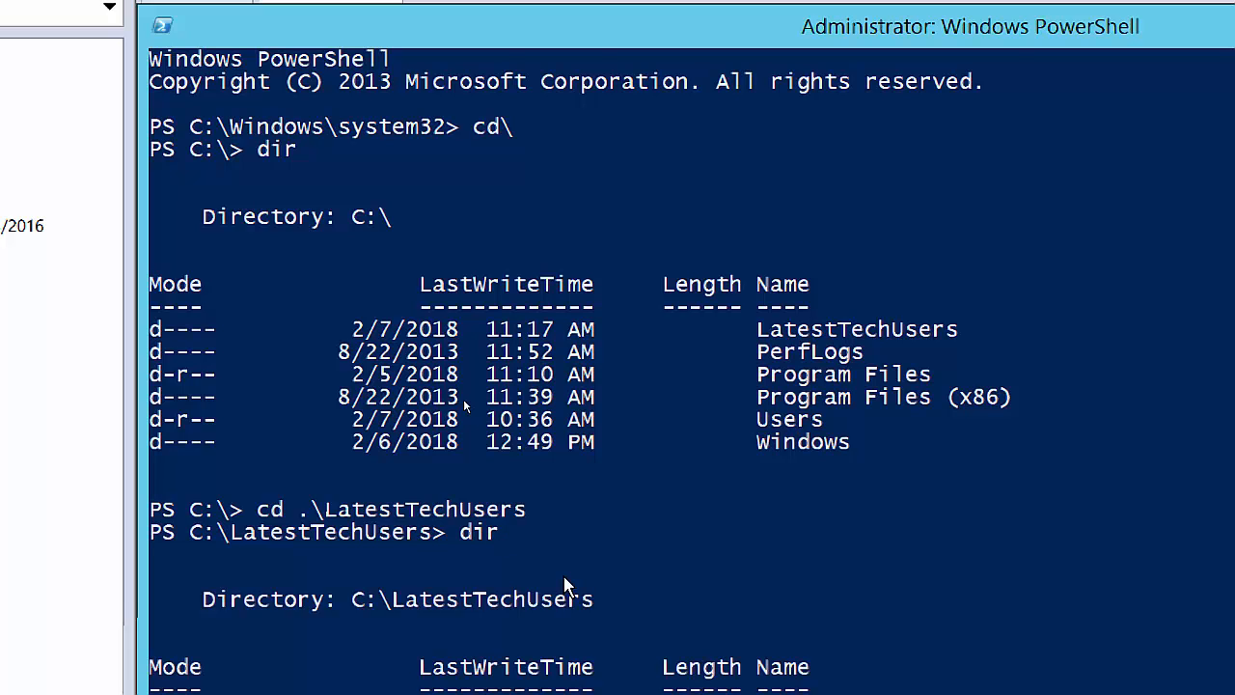
{"action": "scroll", "coordinate": [566, 587], "scroll_direction": "down", "scroll_amount": 6}
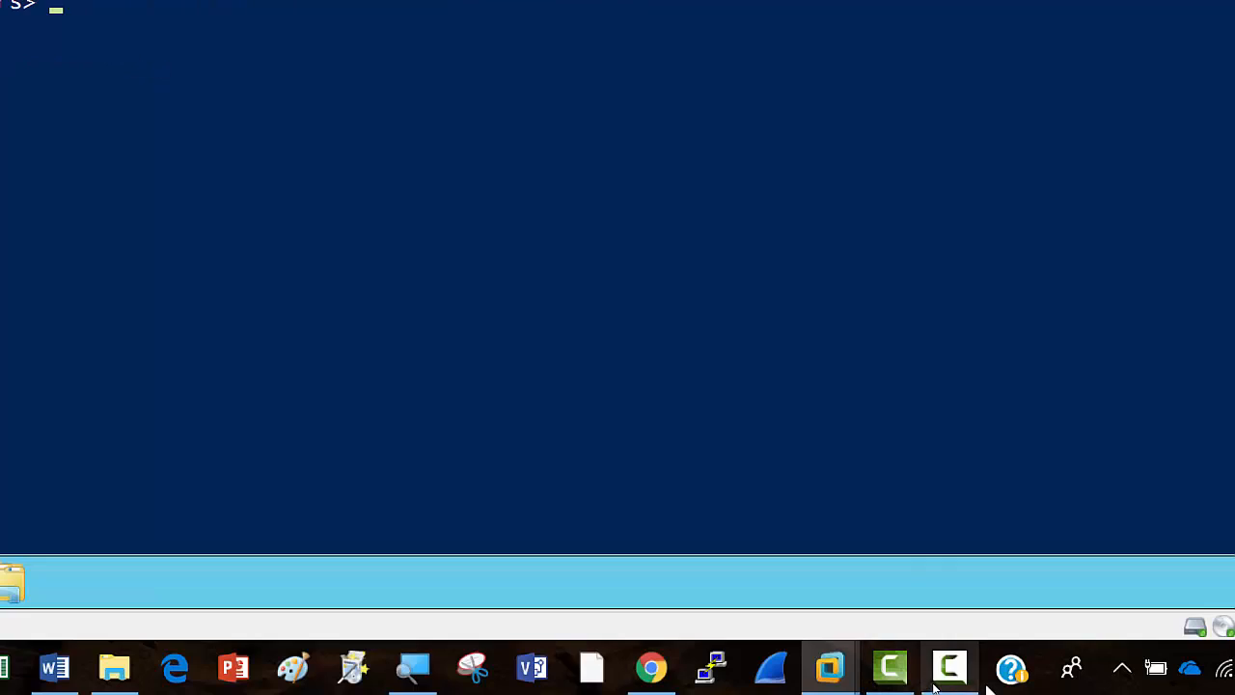
{"action": "left_click", "coordinate": [963, 669]}
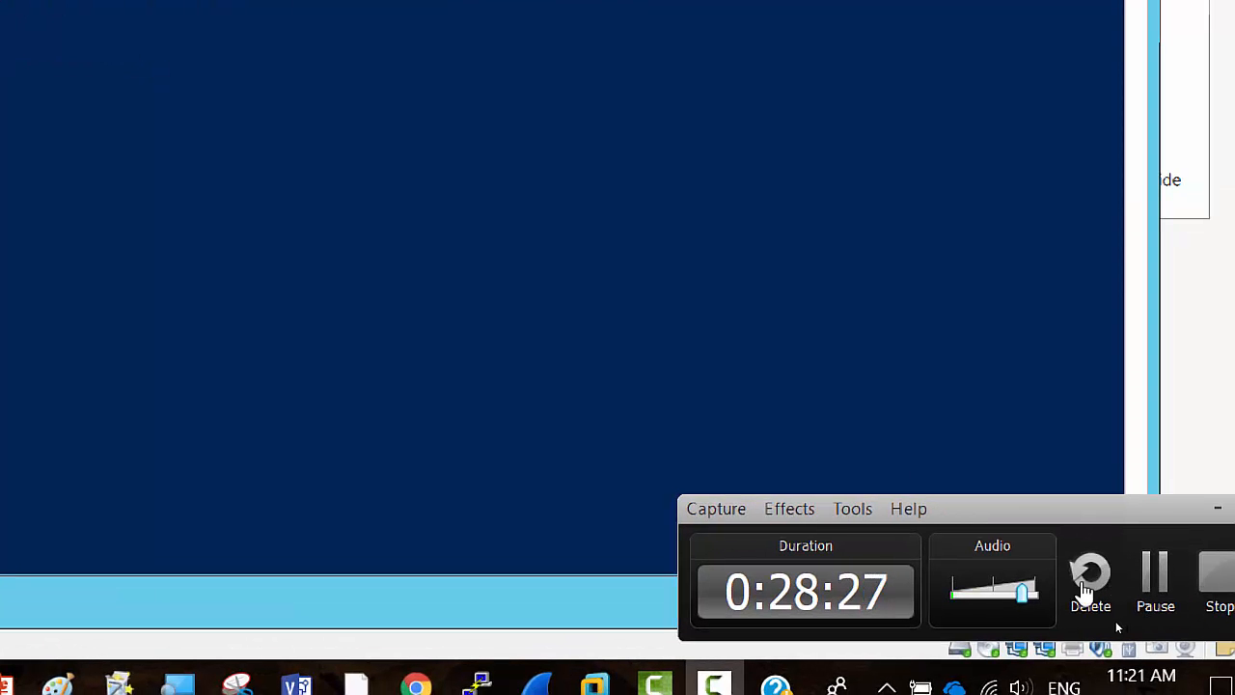
{"action": "left_click", "coordinate": [1162, 575]}
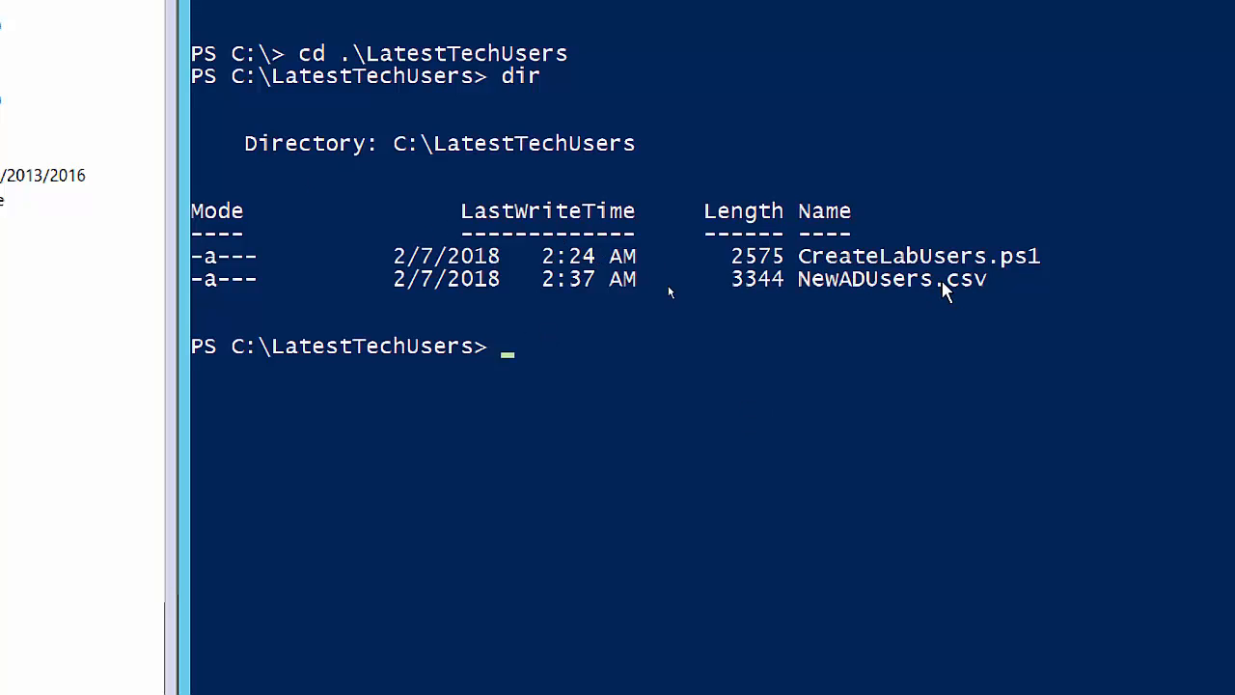
Tab-complete .\CreateLabUsers.ps1 at the prompt, clear it, and complete it again from 'cr'.
{"action": "type", "text": "creat"}
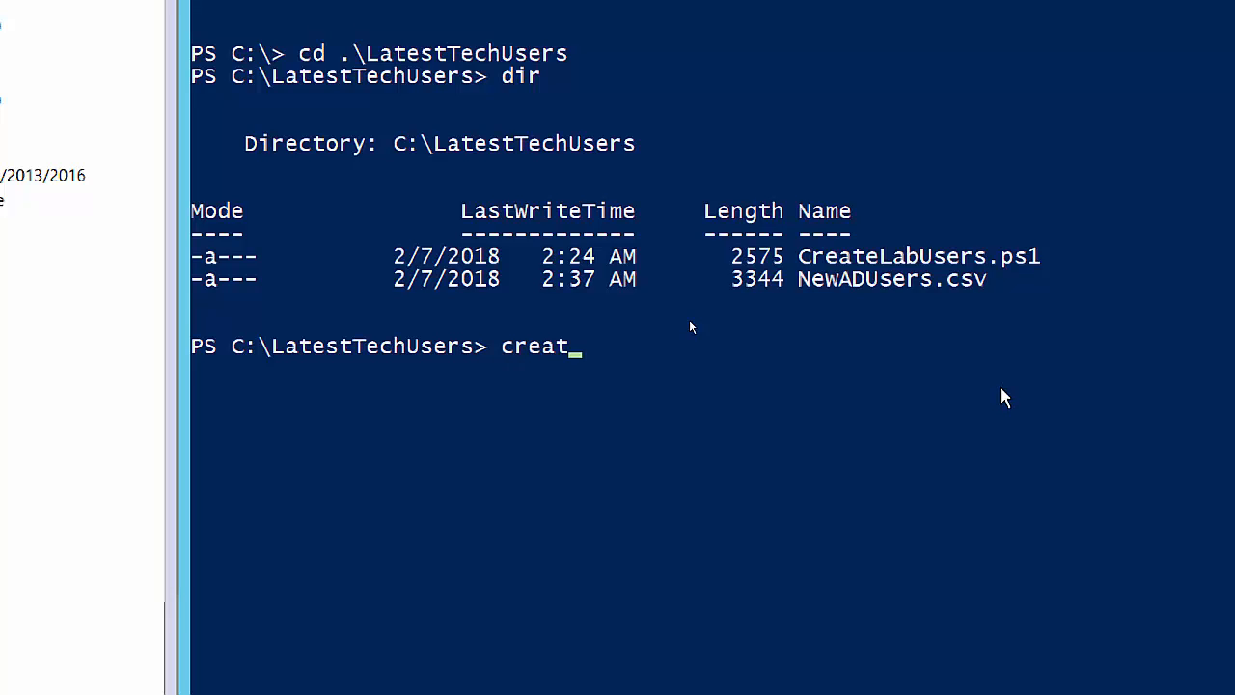
{"action": "key", "text": "Tab"}
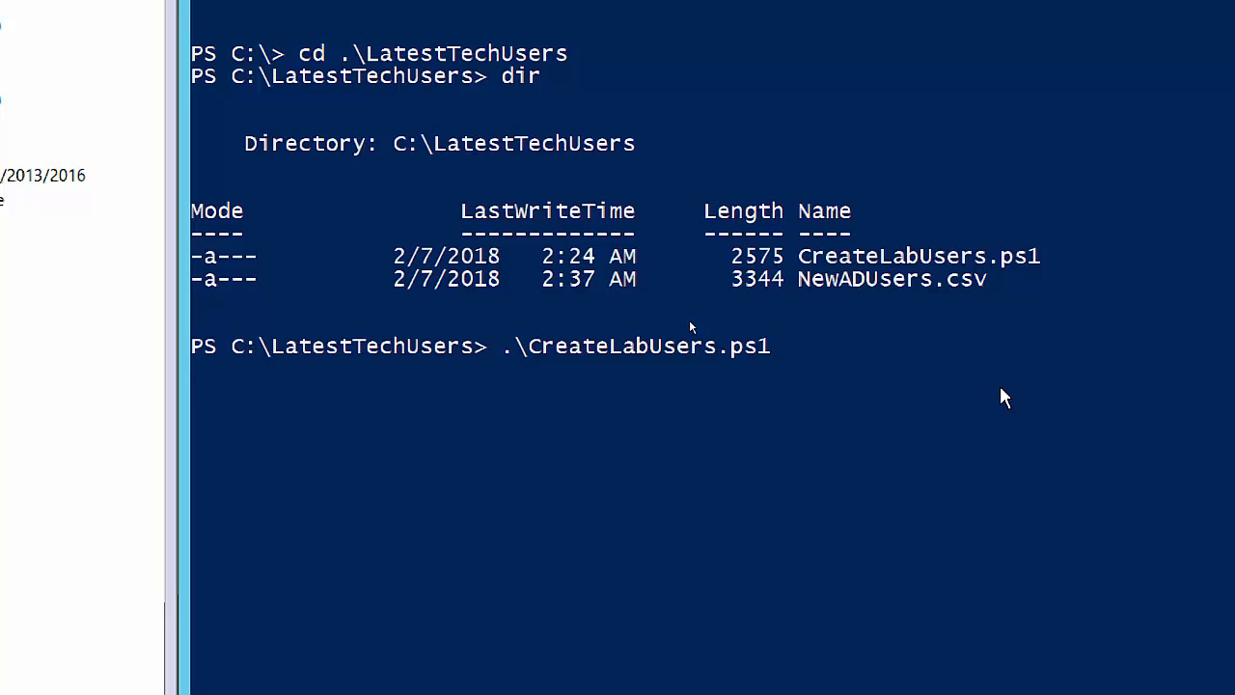
{"action": "key", "text": "BackSpace"}
{"action": "key", "text": "BackSpace"}
{"action": "key", "text": "BackSpace"}
{"action": "key", "text": "BackSpace"}
{"action": "key", "text": "BackSpace"}
{"action": "key", "text": "BackSpace"}
{"action": "key", "text": "BackSpace"}
{"action": "key", "text": "BackSpace"}
{"action": "key", "text": "BackSpace"}
{"action": "key", "text": "BackSpace"}
{"action": "key", "text": "BackSpace"}
{"action": "key", "text": "BackSpace"}
{"action": "key", "text": "BackSpace"}
{"action": "key", "text": "BackSpace"}
{"action": "key", "text": "BackSpace"}
{"action": "key", "text": "BackSpace"}
{"action": "key", "text": "BackSpace"}
{"action": "key", "text": "BackSpace"}
{"action": "key", "text": "BackSpace"}
{"action": "key", "text": "BackSpace"}
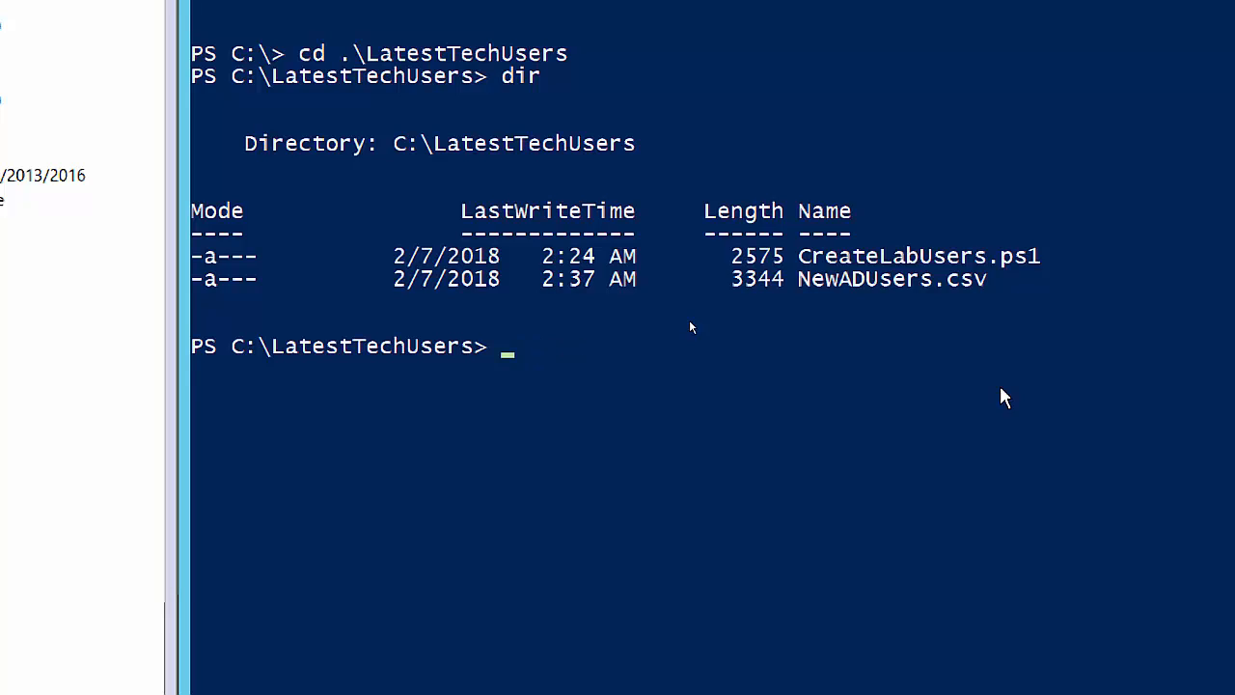
{"action": "type", "text": "cr"}
{"action": "key", "text": "Tab"}
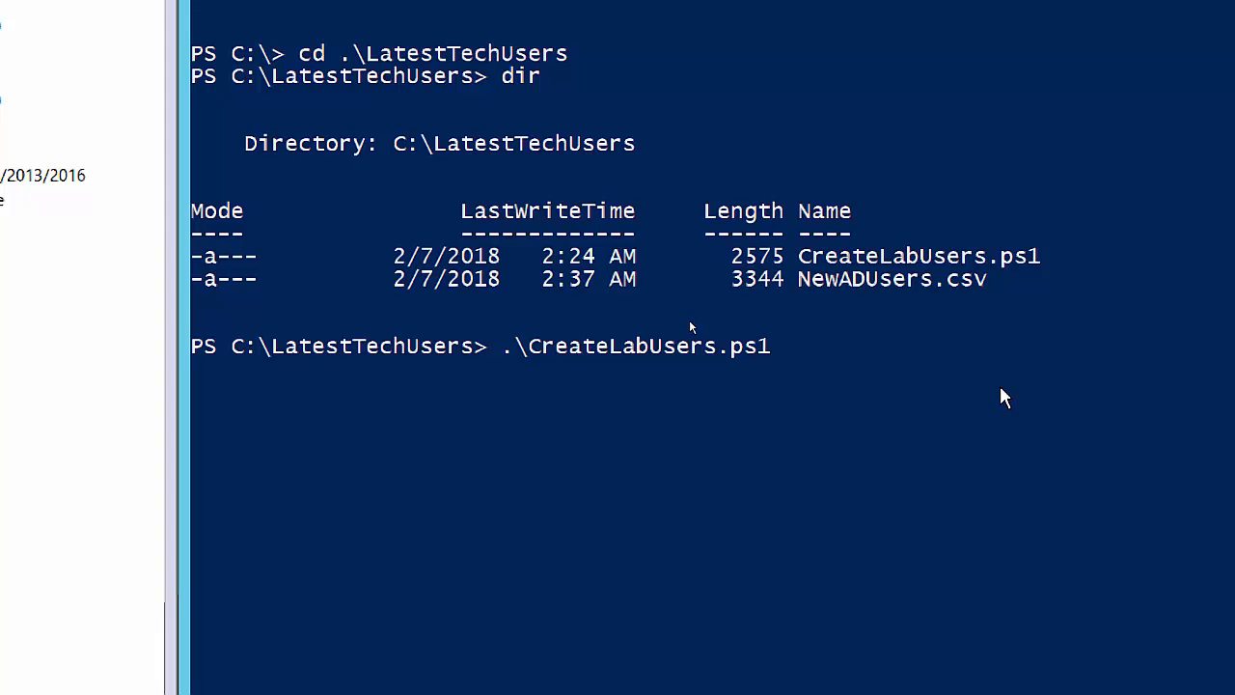
Run .\CreateLabUsers.ps1, choosing NewADUsers.csv in the LatestTechUsers folder as its import file.
{"action": "key", "text": "Return"}
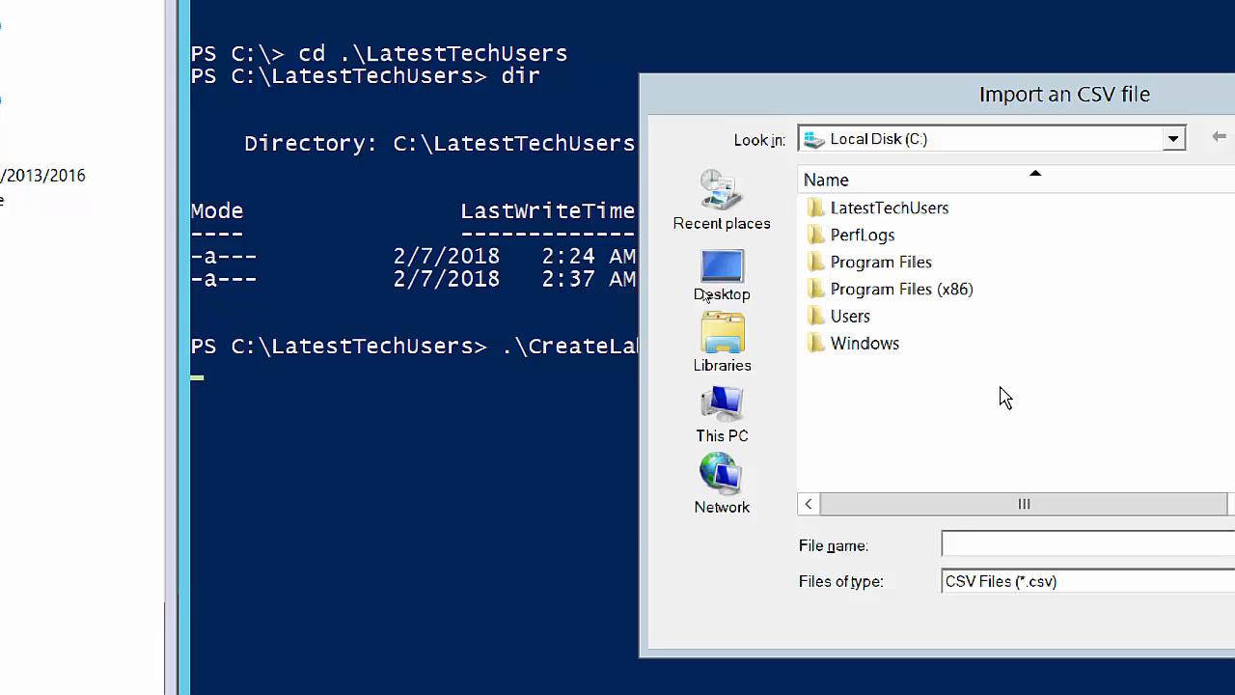
{"action": "left_click_drag", "start_coordinate": [1133, 77], "coordinate": [865, 64]}
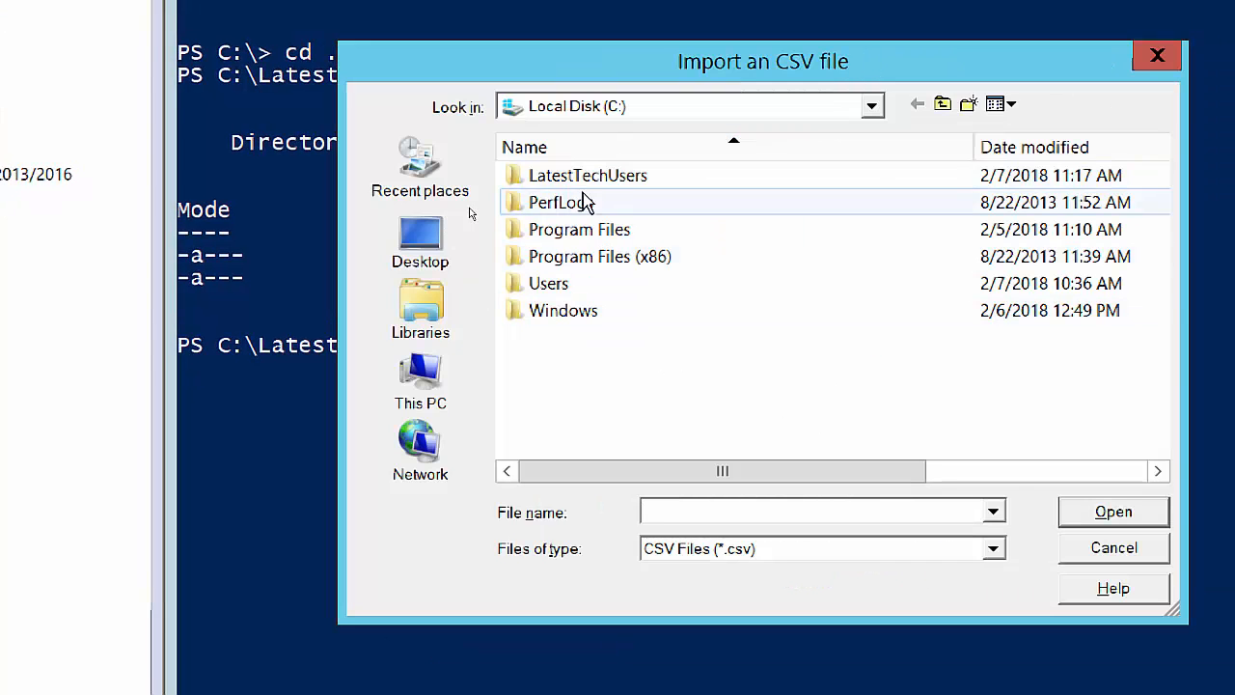
{"action": "mouse_move", "coordinate": [621, 189]}
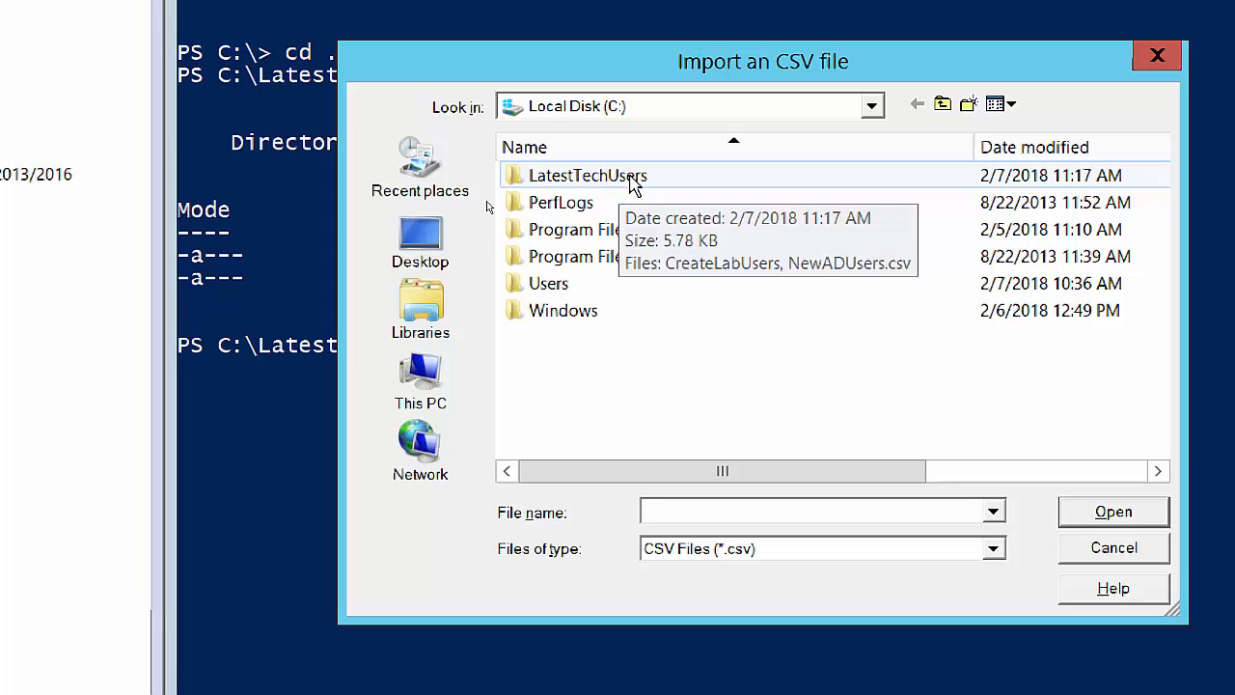
{"action": "double_click", "coordinate": [640, 177]}
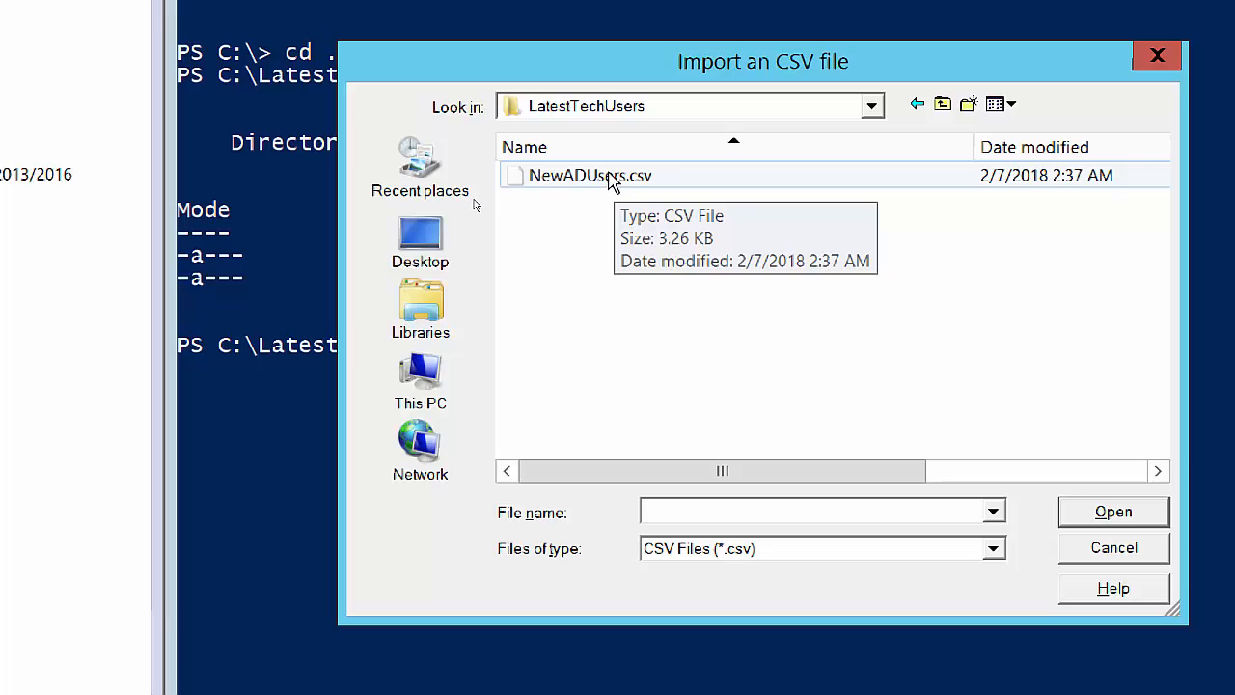
{"action": "double_click", "coordinate": [610, 175]}
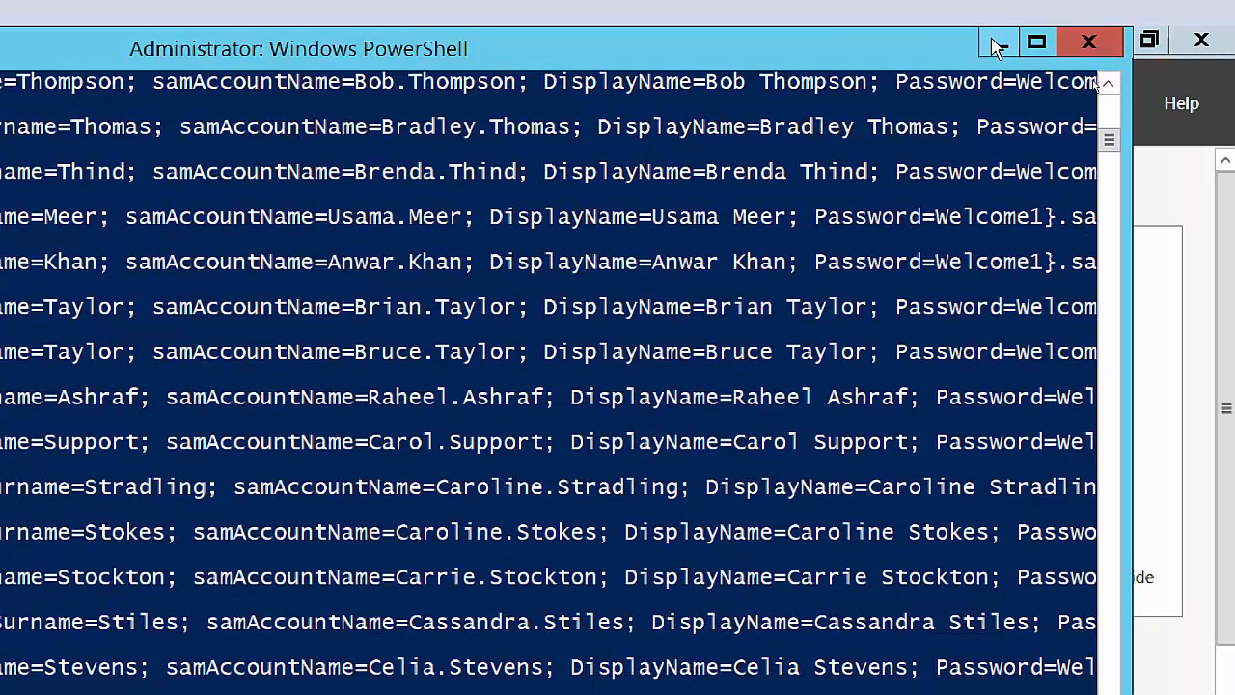
Minimize PowerShell and launch Active Directory Users and Computers from Server Manager's Tools menu.
{"action": "left_click", "coordinate": [999, 44]}
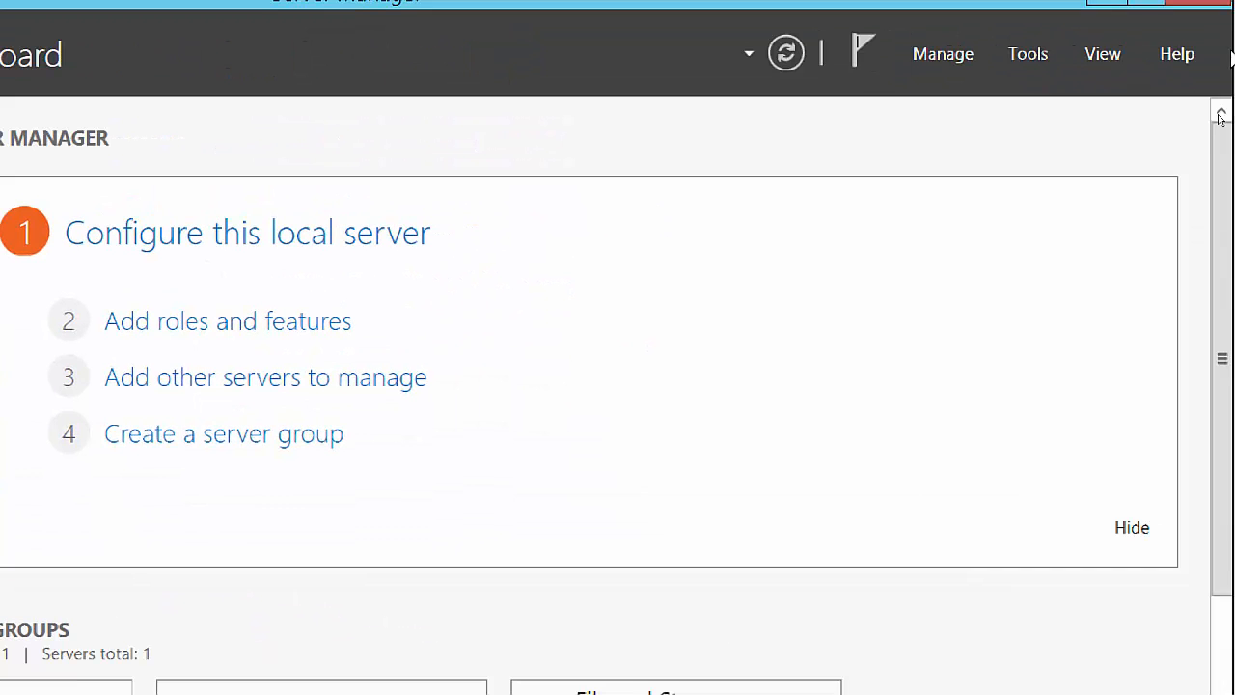
{"action": "left_click", "coordinate": [1030, 54]}
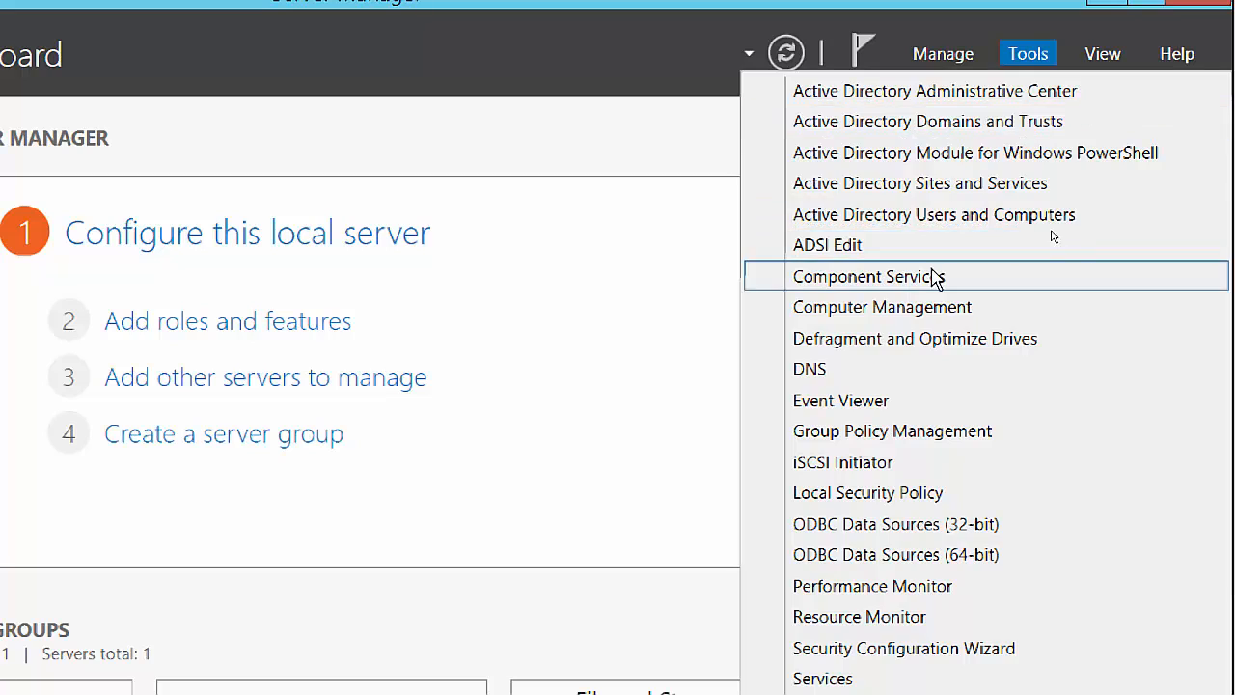
{"action": "left_click", "coordinate": [970, 218]}
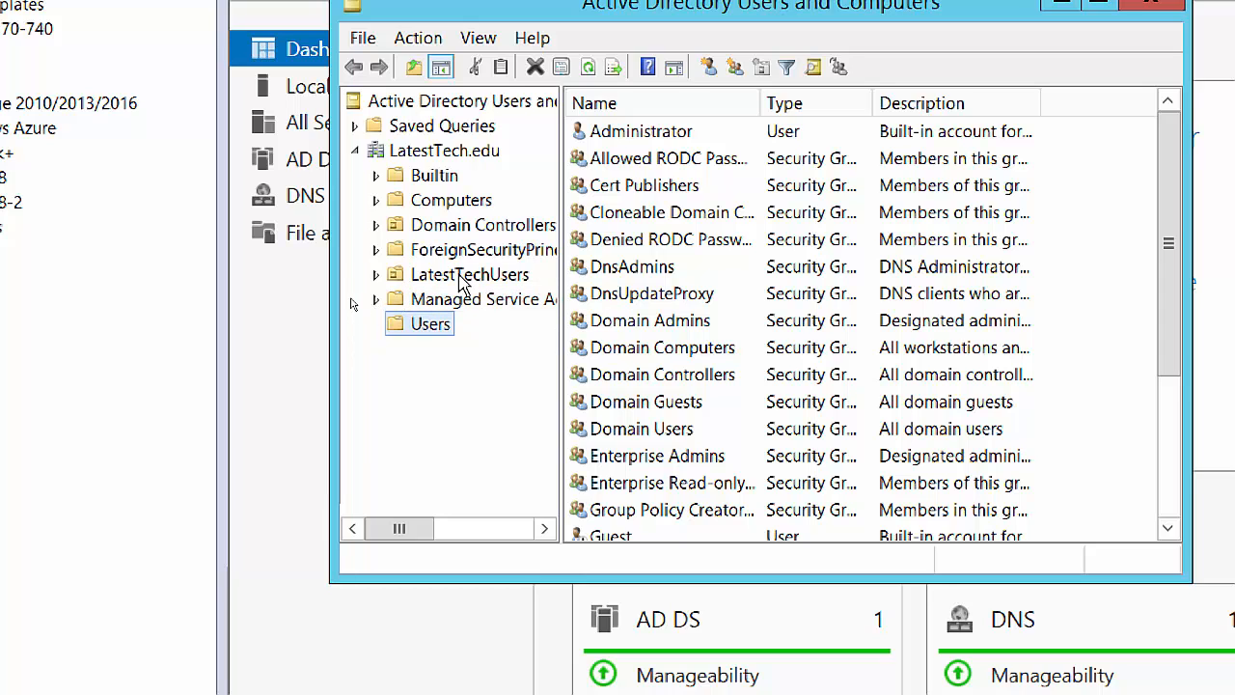
Select the LatestTechUsers OU to list its Lab User accounts, widening the Name column and folder tree.
{"action": "left_click", "coordinate": [463, 278]}
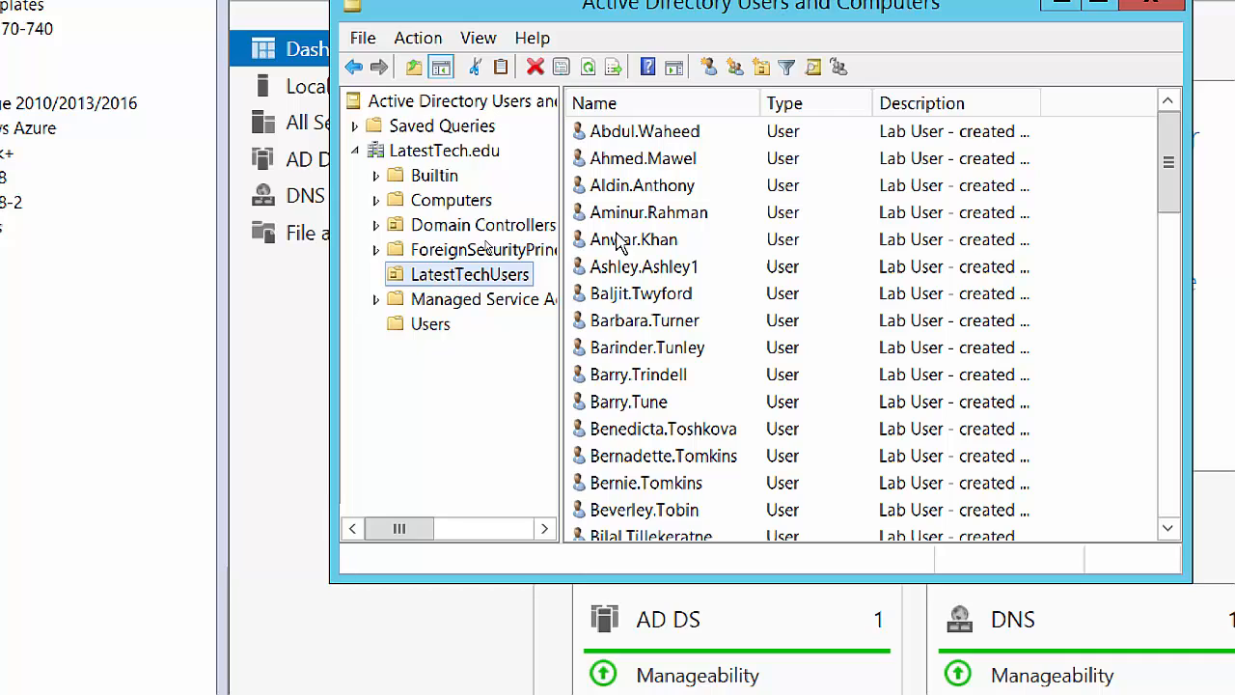
{"action": "left_click_drag", "start_coordinate": [761, 103], "coordinate": [793, 113]}
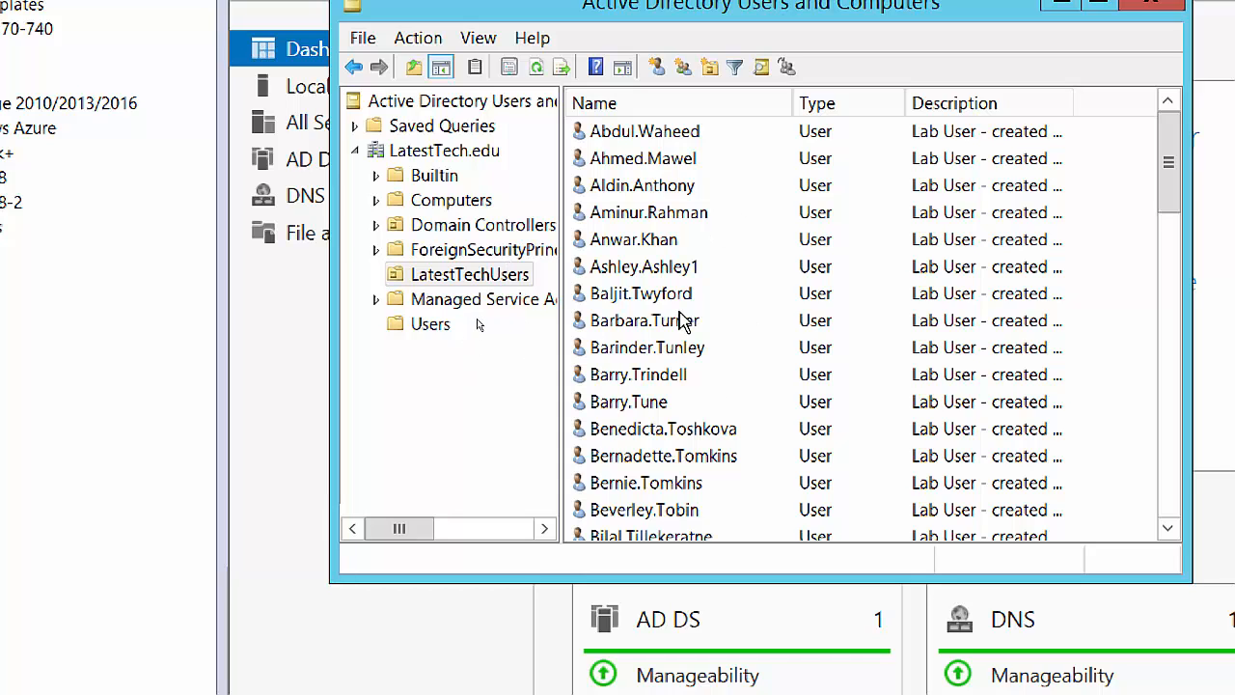
{"action": "scroll", "coordinate": [759, 304], "scroll_direction": "down", "scroll_amount": 5}
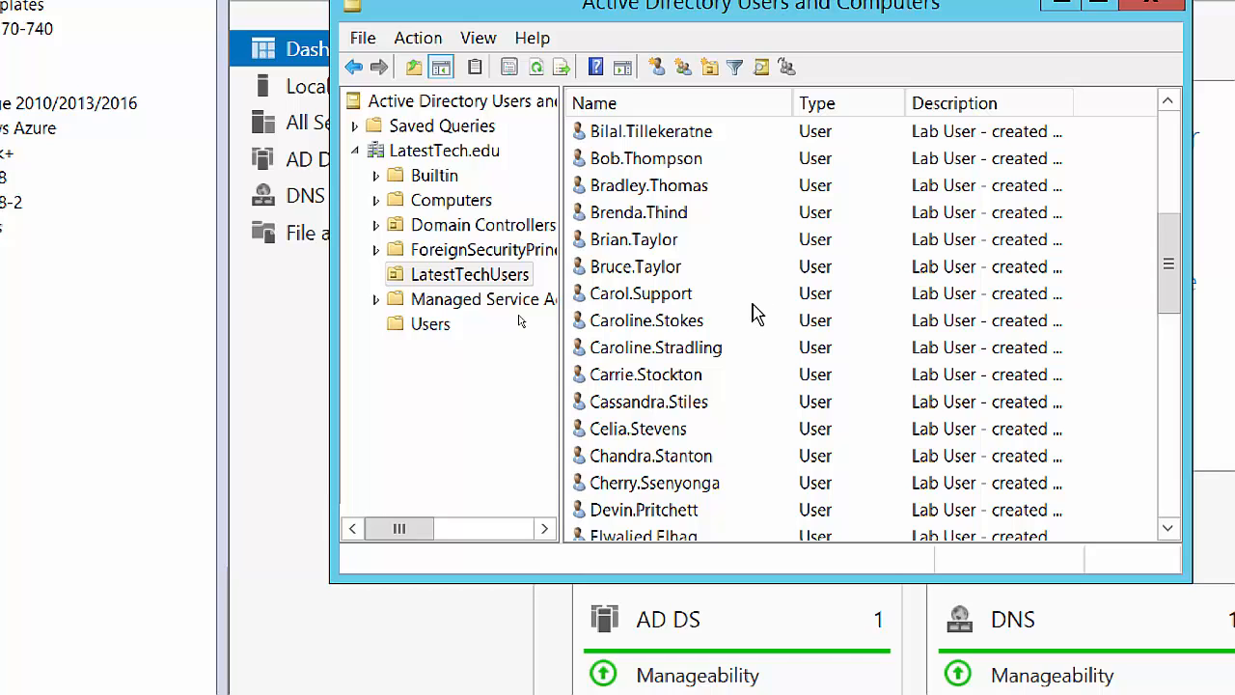
{"action": "scroll", "coordinate": [755, 314], "scroll_direction": "up", "scroll_amount": 5}
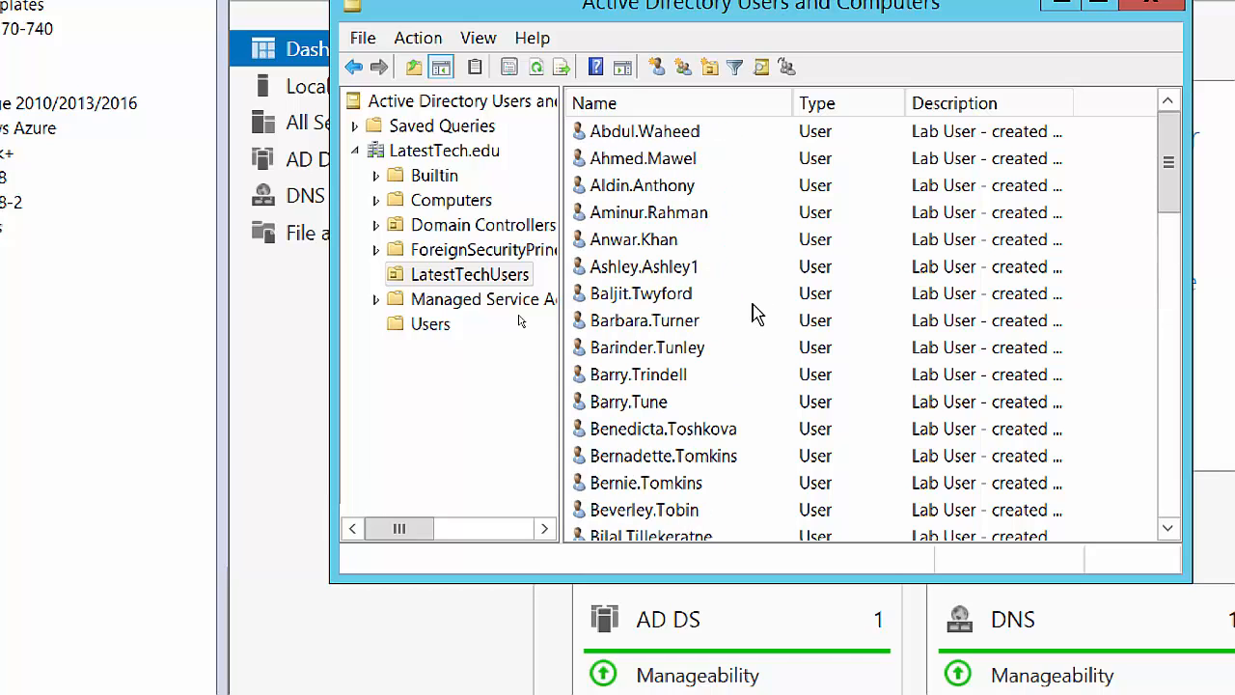
{"action": "scroll", "coordinate": [758, 311], "scroll_direction": "down", "scroll_amount": 1}
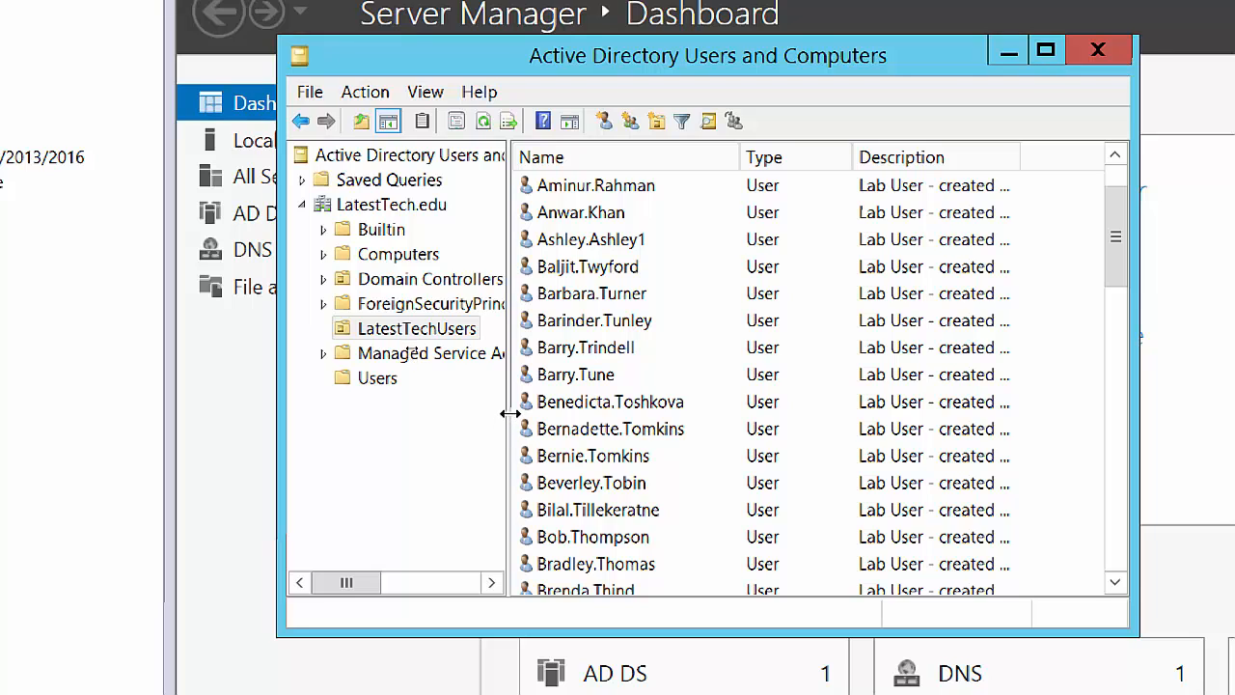
{"action": "left_click_drag", "start_coordinate": [504, 419], "coordinate": [538, 419]}
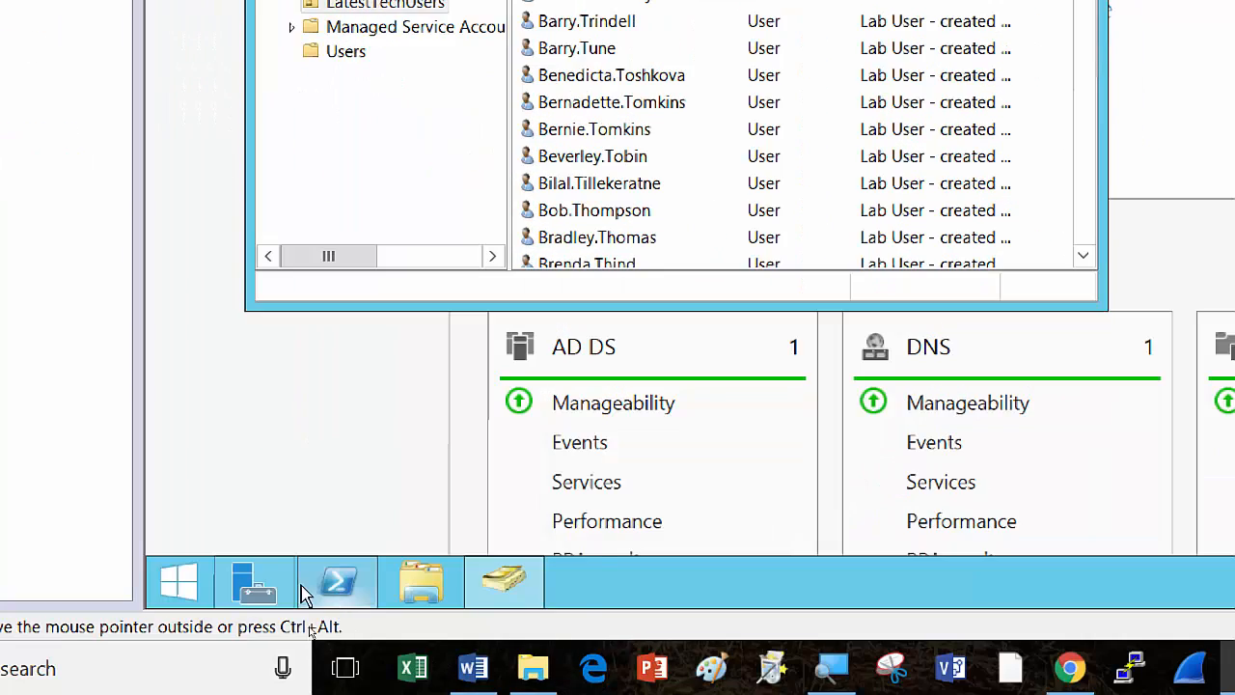
Bring PowerShell forward and scroll up to the 'Creating LAB Users, Version 1.1' script output.
{"action": "mouse_move", "coordinate": [343, 587]}
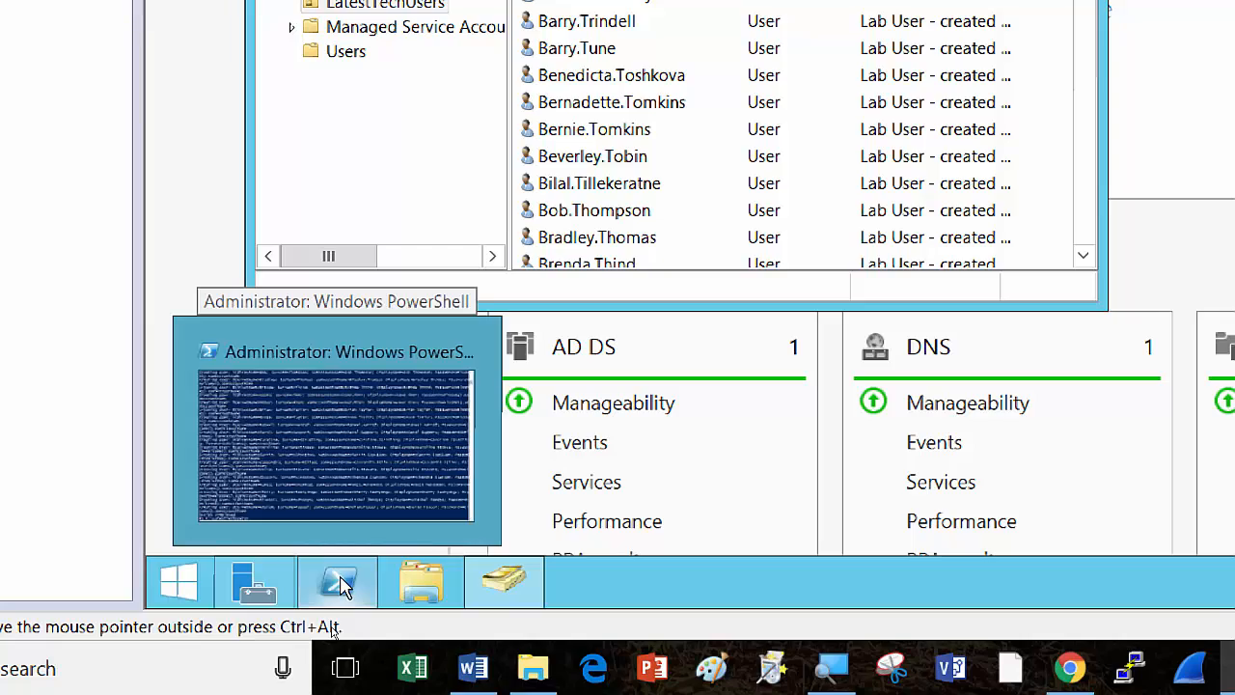
{"action": "left_click", "coordinate": [344, 579]}
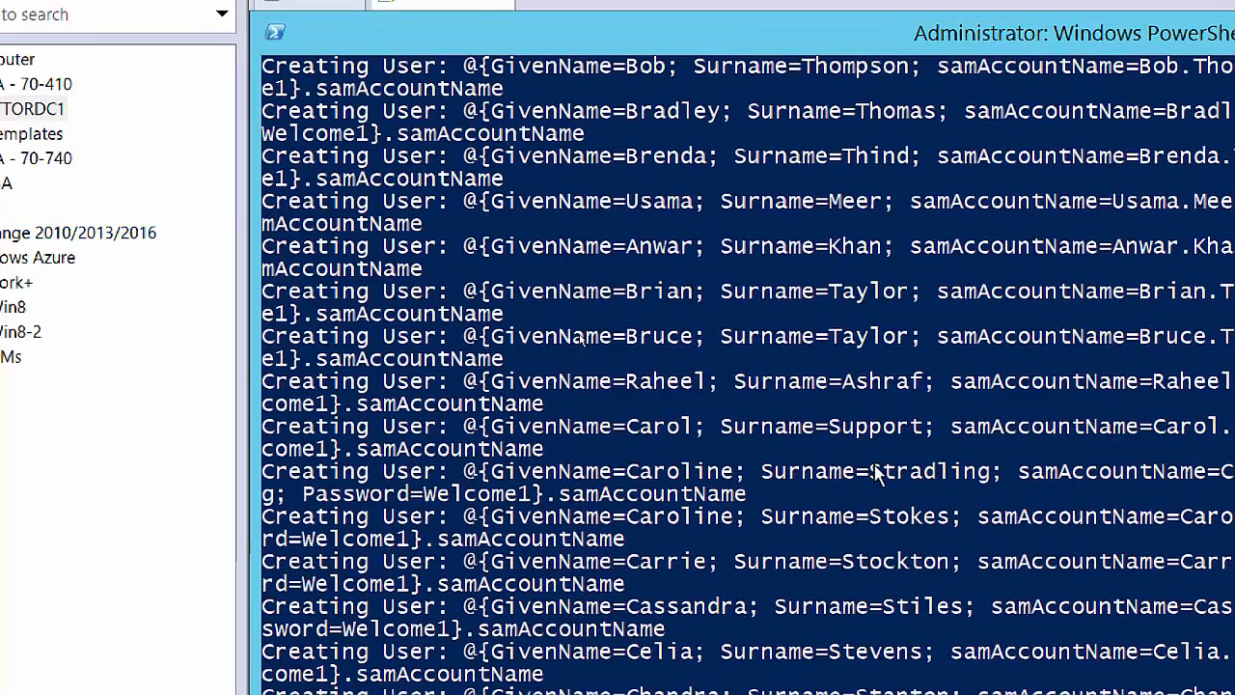
{"action": "scroll", "coordinate": [876, 471], "scroll_direction": "up", "scroll_amount": 20}
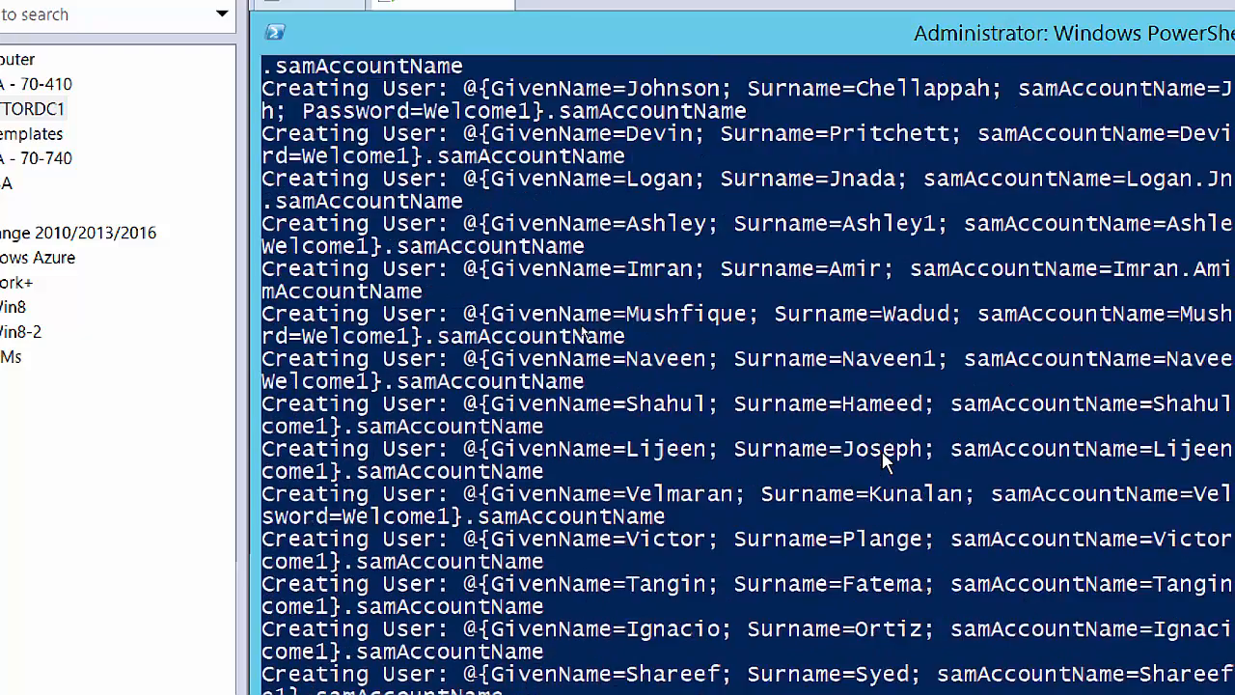
{"action": "scroll", "coordinate": [880, 449], "scroll_direction": "up", "scroll_amount": 15}
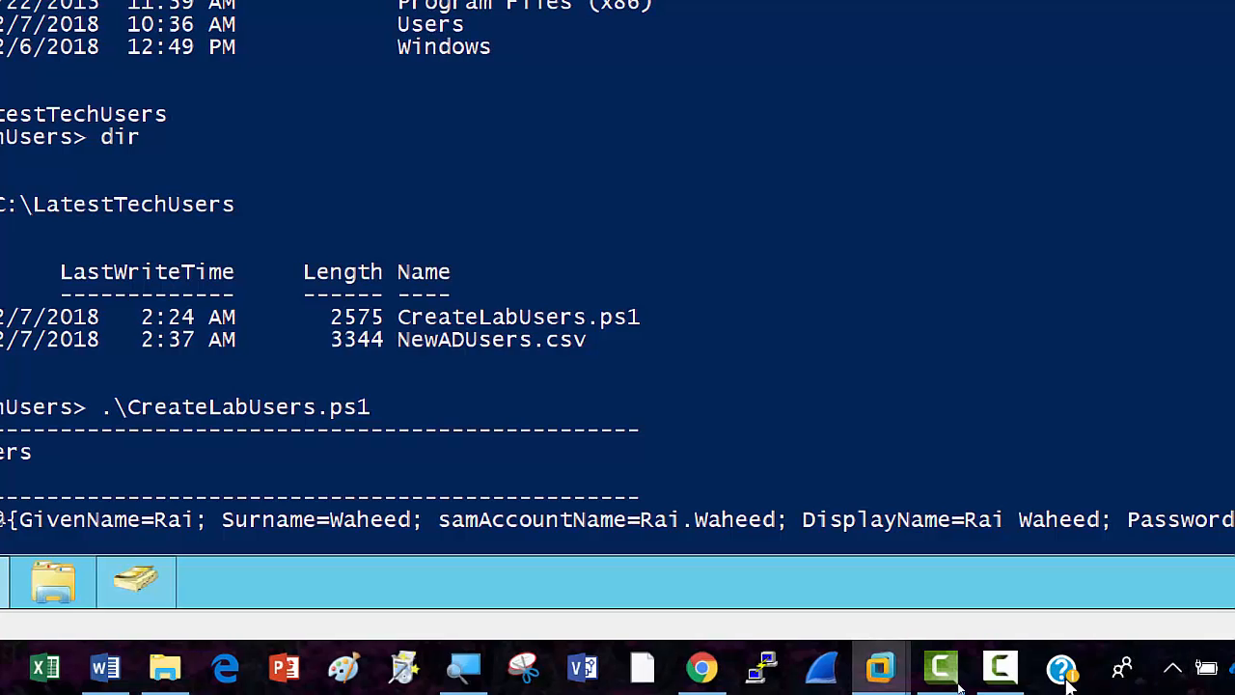
{"action": "left_click", "coordinate": [1004, 668]}
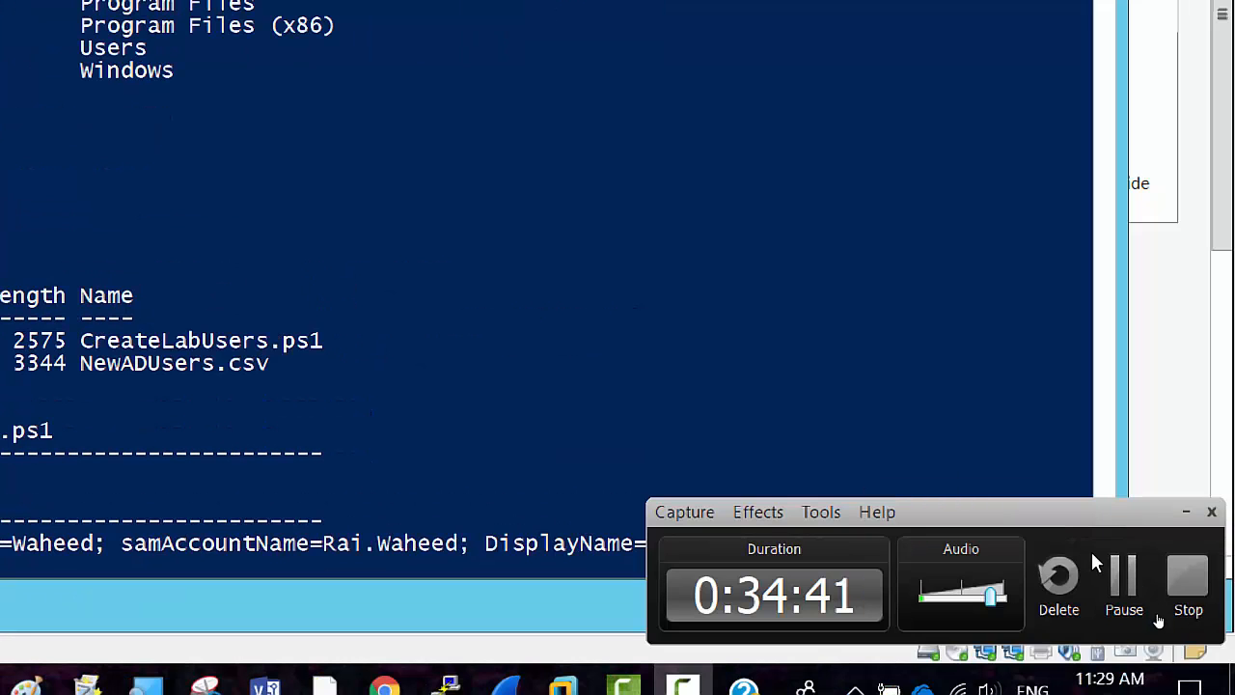
Restore Active Directory Users and Computers from the taskbar and maximize it.
{"action": "left_click", "coordinate": [1117, 591]}
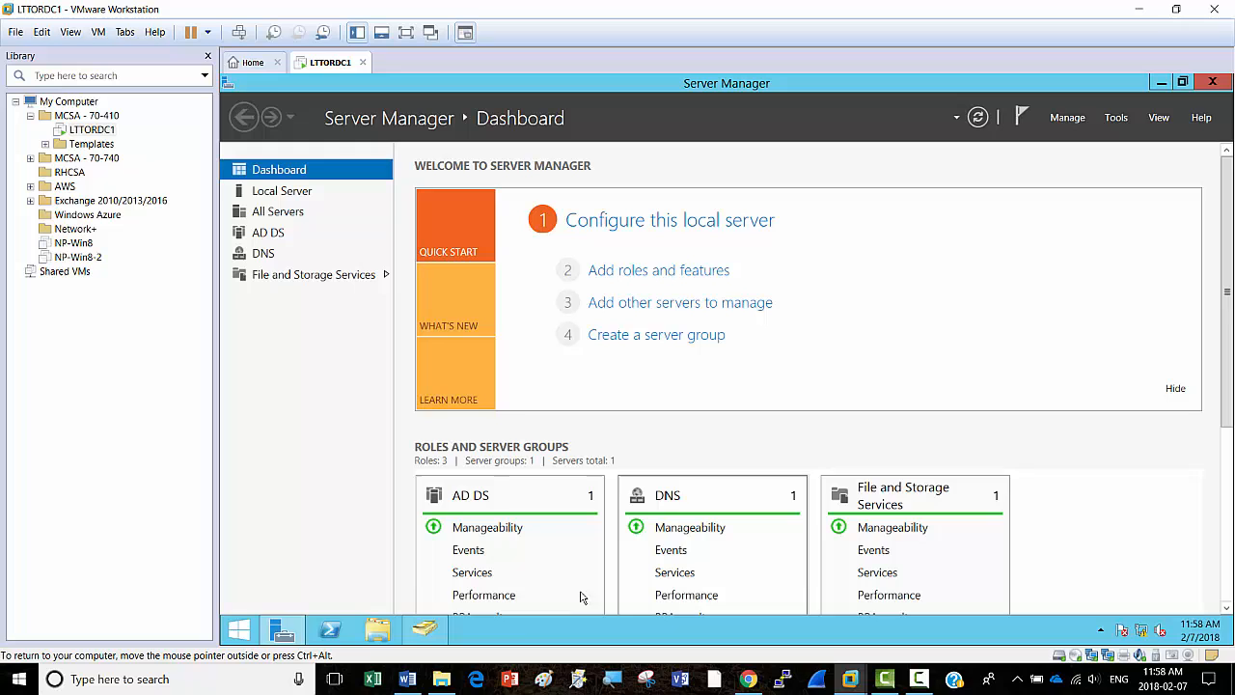
{"action": "left_click", "coordinate": [425, 629]}
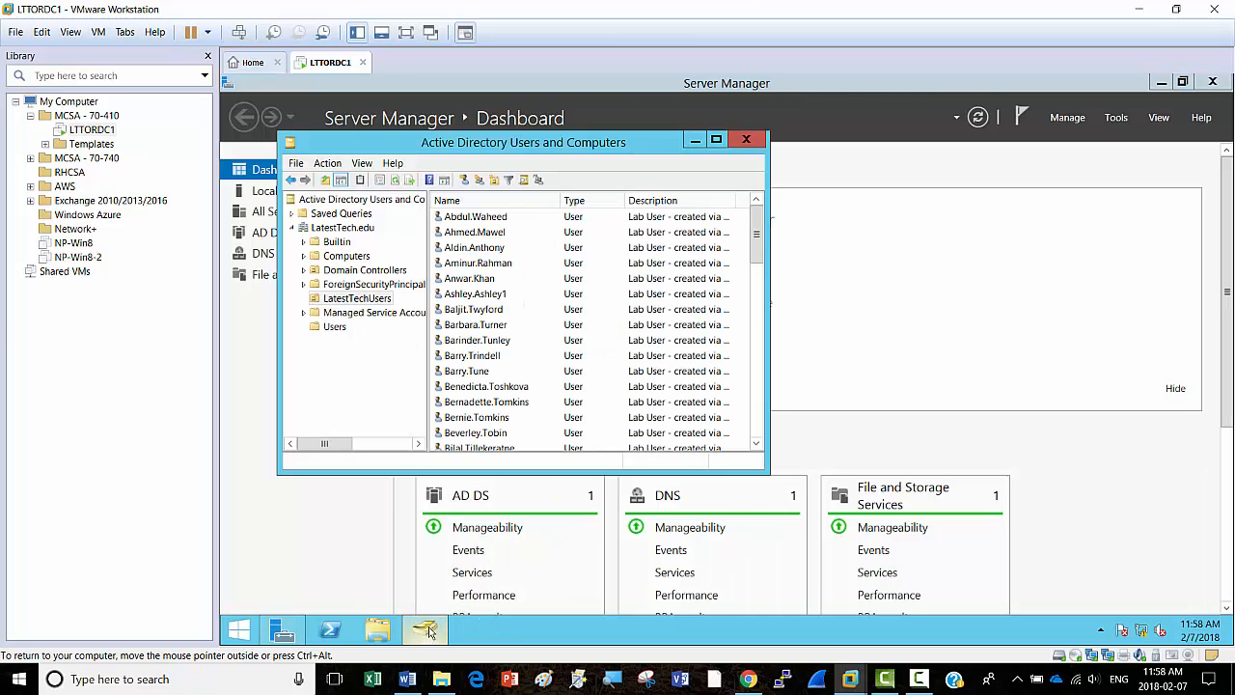
{"action": "left_click", "coordinate": [716, 139]}
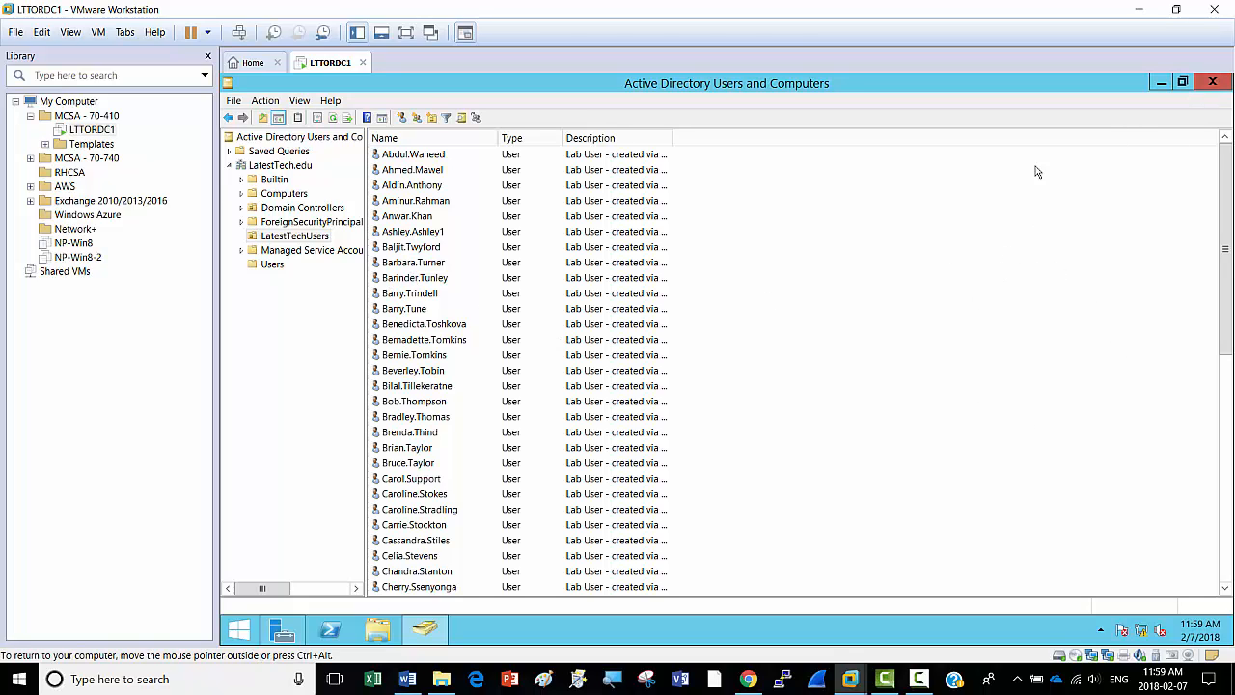
Zoom Magnifier to 175% and scroll to the last LatestTechUsers accounts, with its toolbar minimized.
{"action": "left_click", "coordinate": [578, 679]}
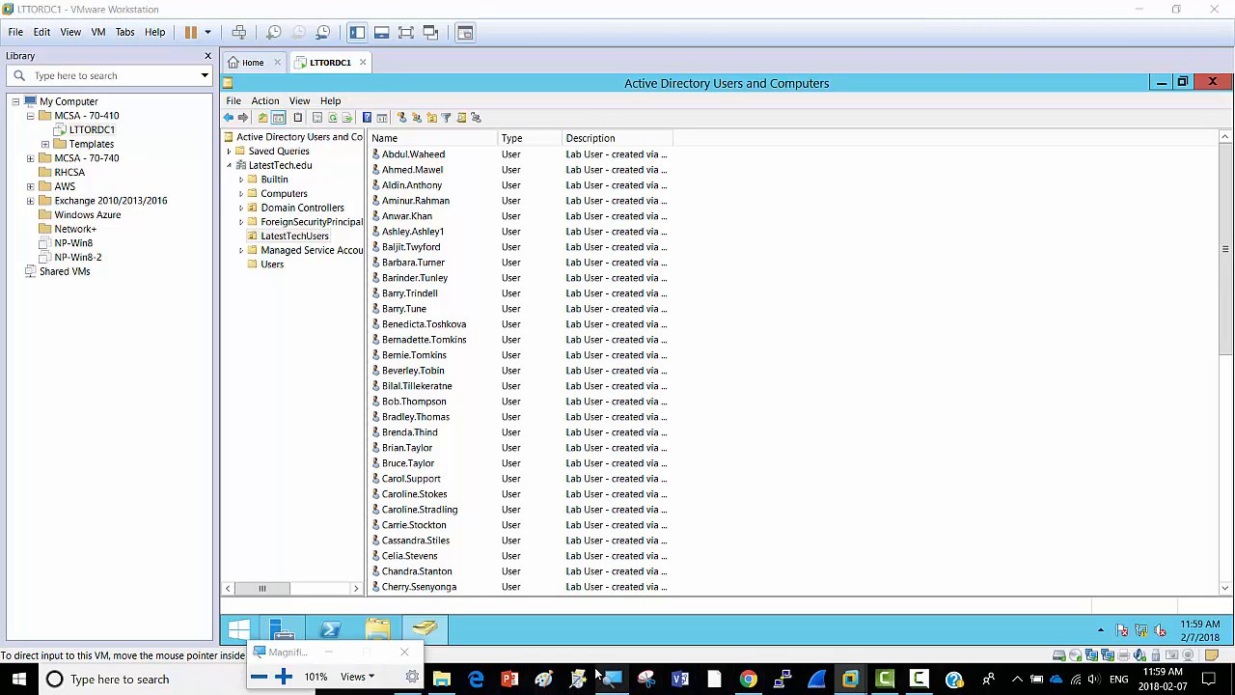
{"action": "left_click", "coordinate": [283, 676]}
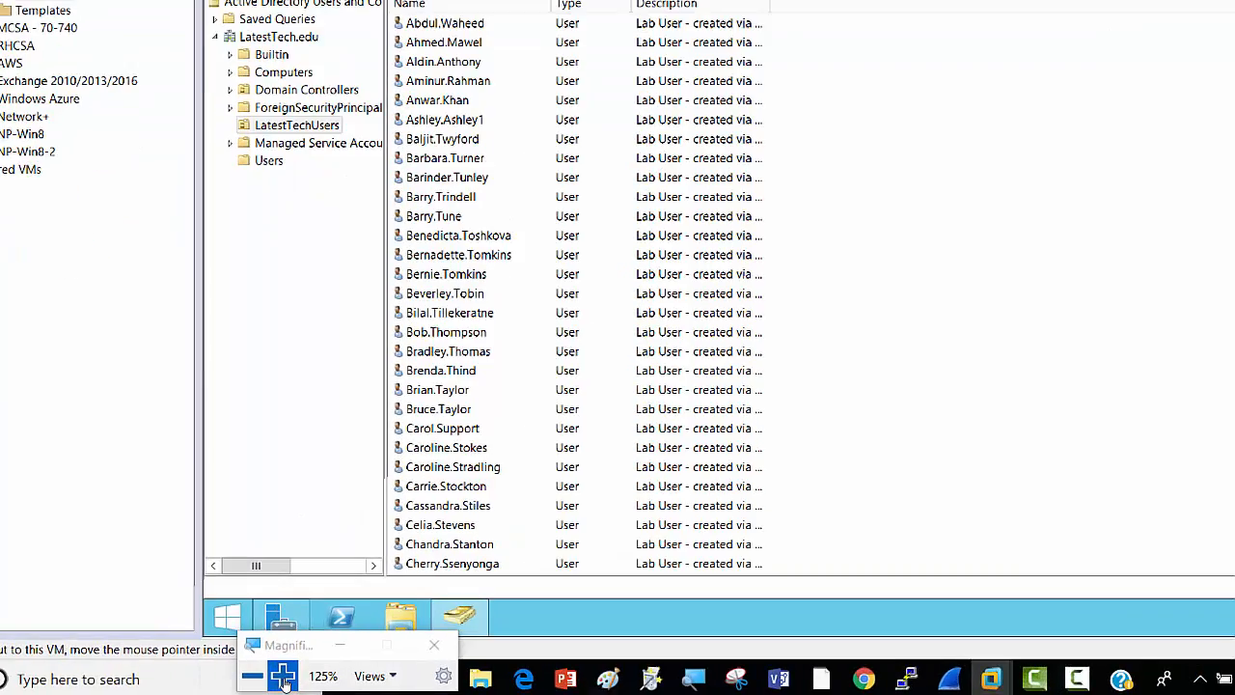
{"action": "left_click", "coordinate": [283, 675]}
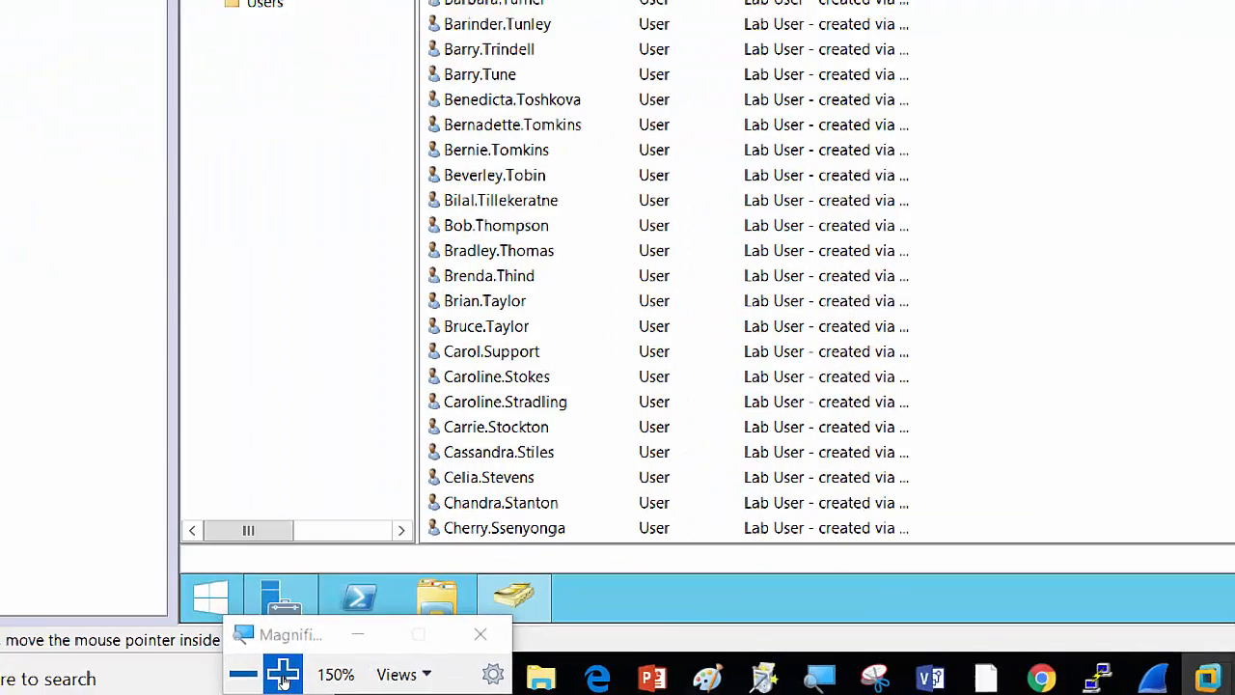
{"action": "left_click", "coordinate": [282, 675]}
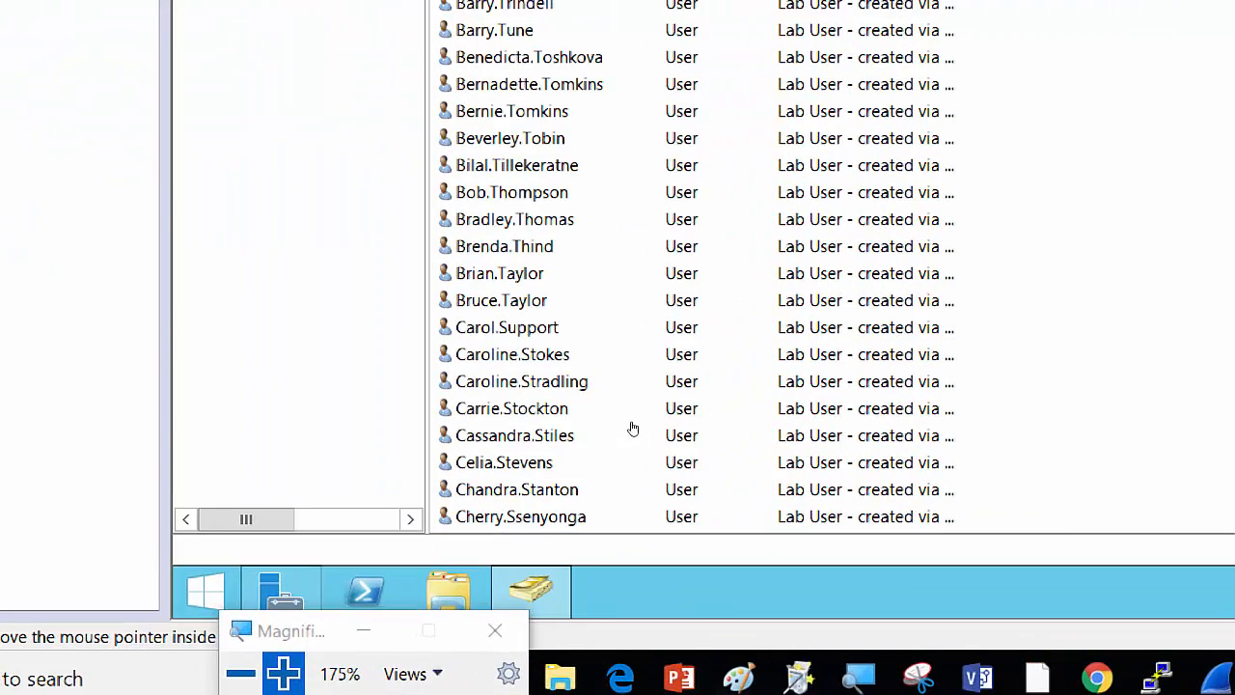
{"action": "scroll", "coordinate": [822, 449], "scroll_direction": "down", "scroll_amount": 5}
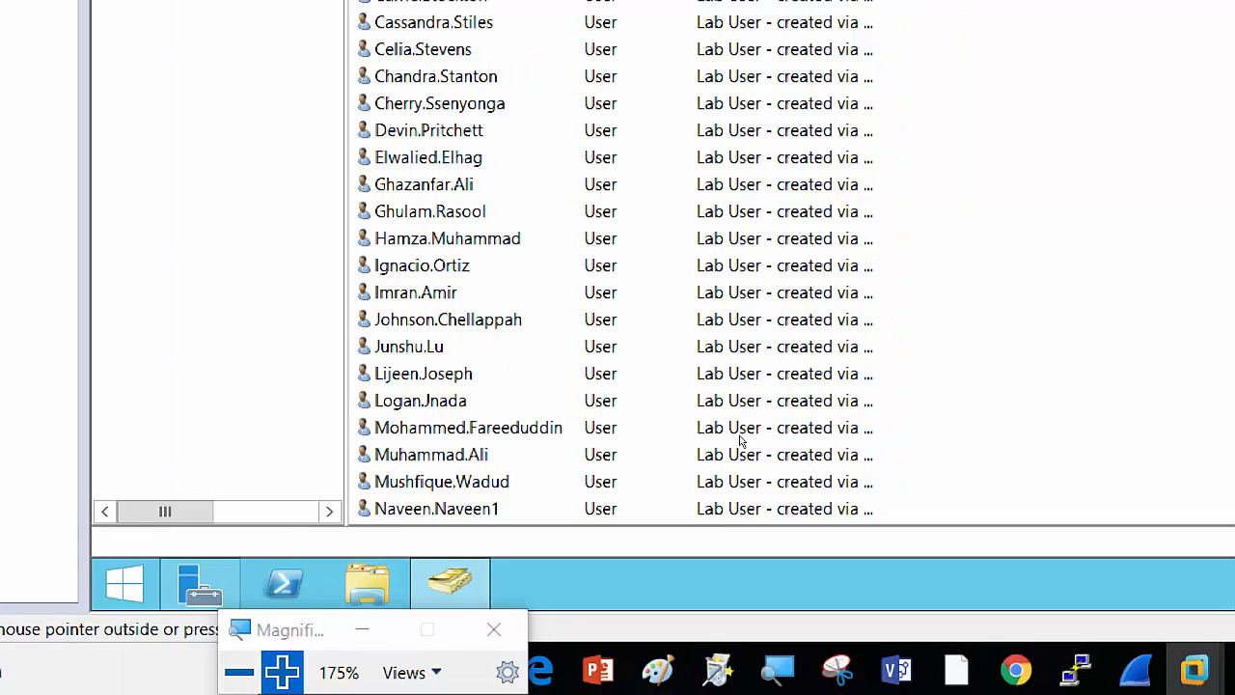
{"action": "scroll", "coordinate": [741, 440], "scroll_direction": "down", "scroll_amount": 6}
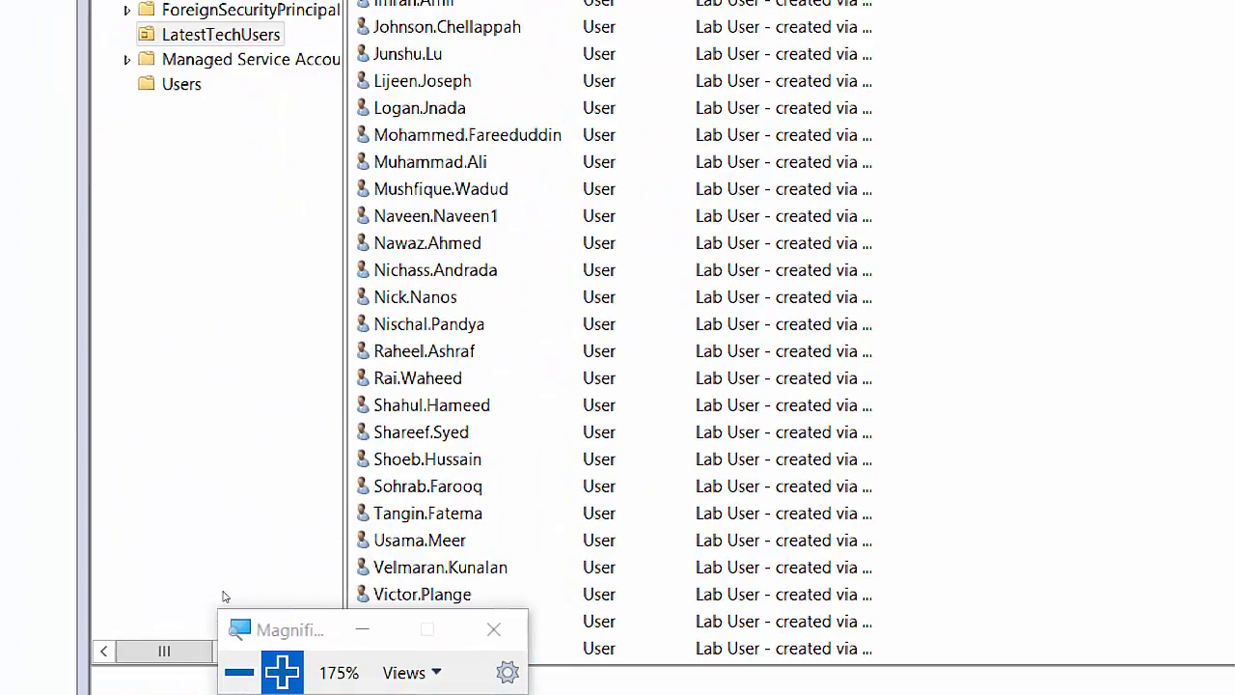
{"action": "left_click", "coordinate": [362, 629]}
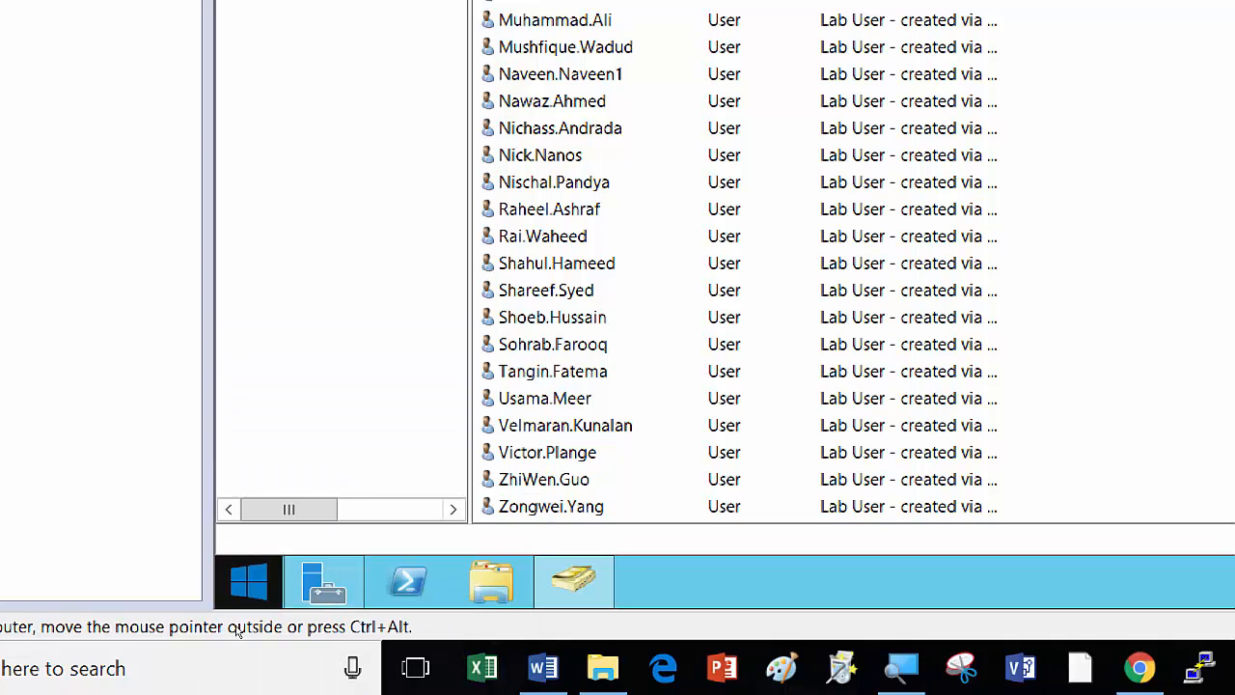
{"action": "key", "text": "super+x"}
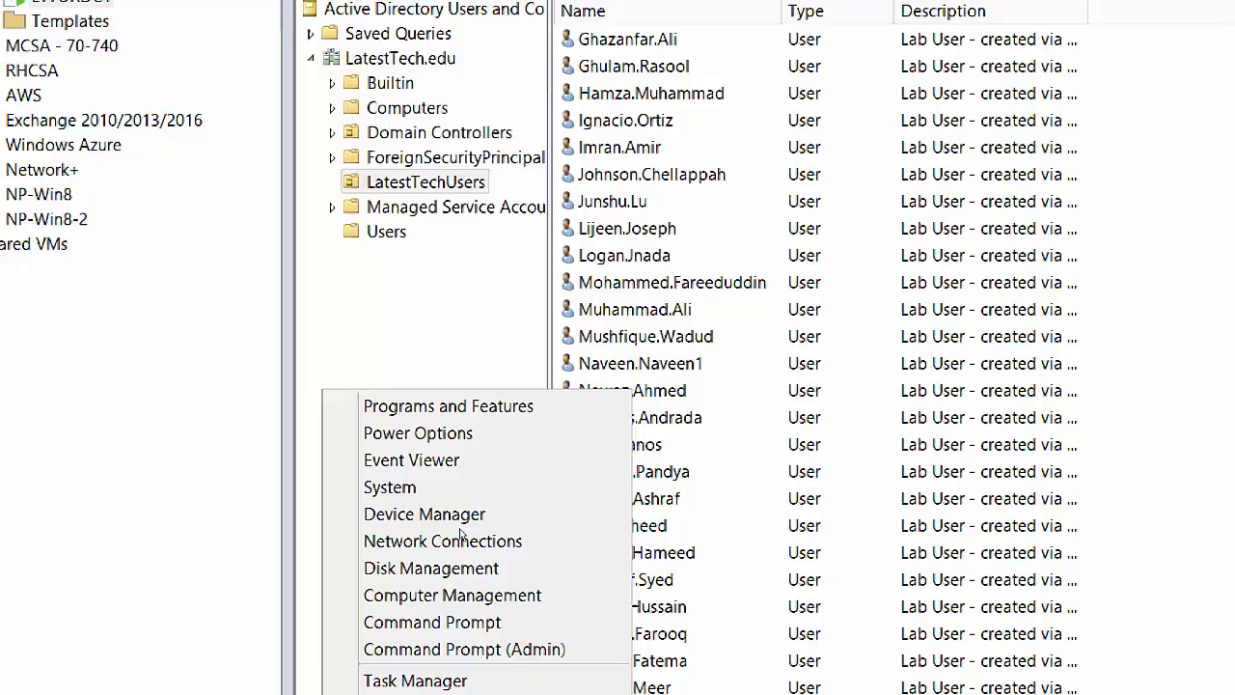
{"action": "left_click", "coordinate": [1005, 413]}
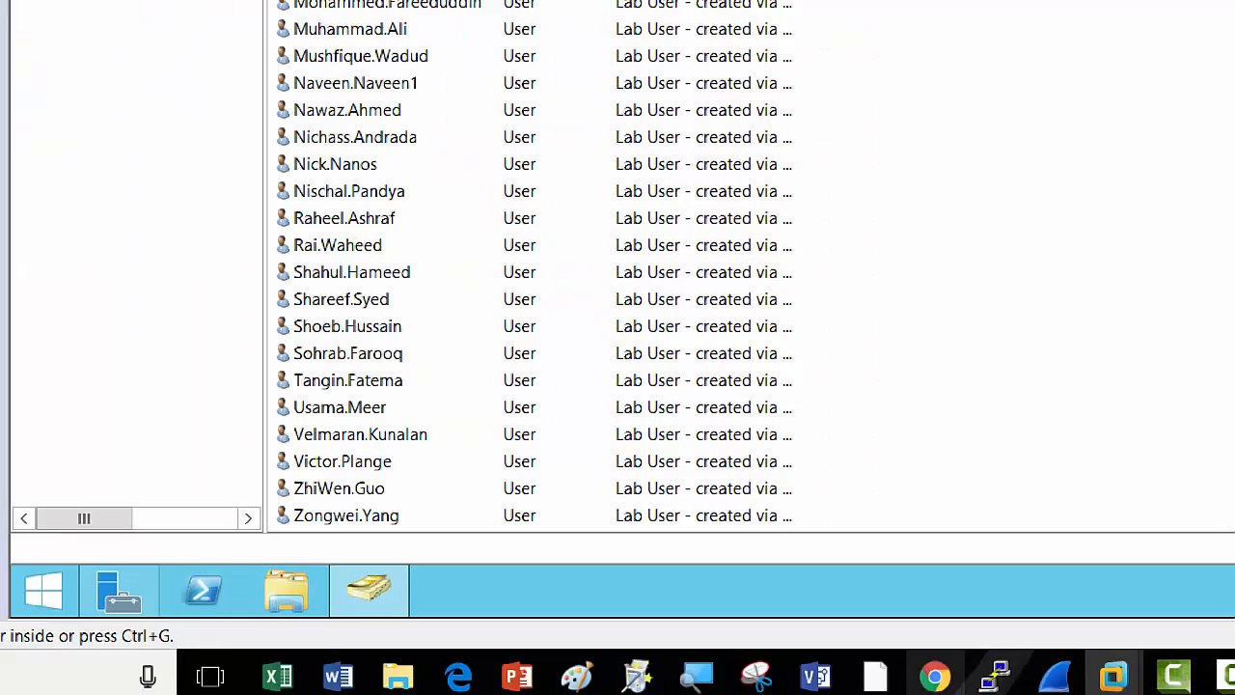
{"action": "left_click", "coordinate": [1171, 674]}
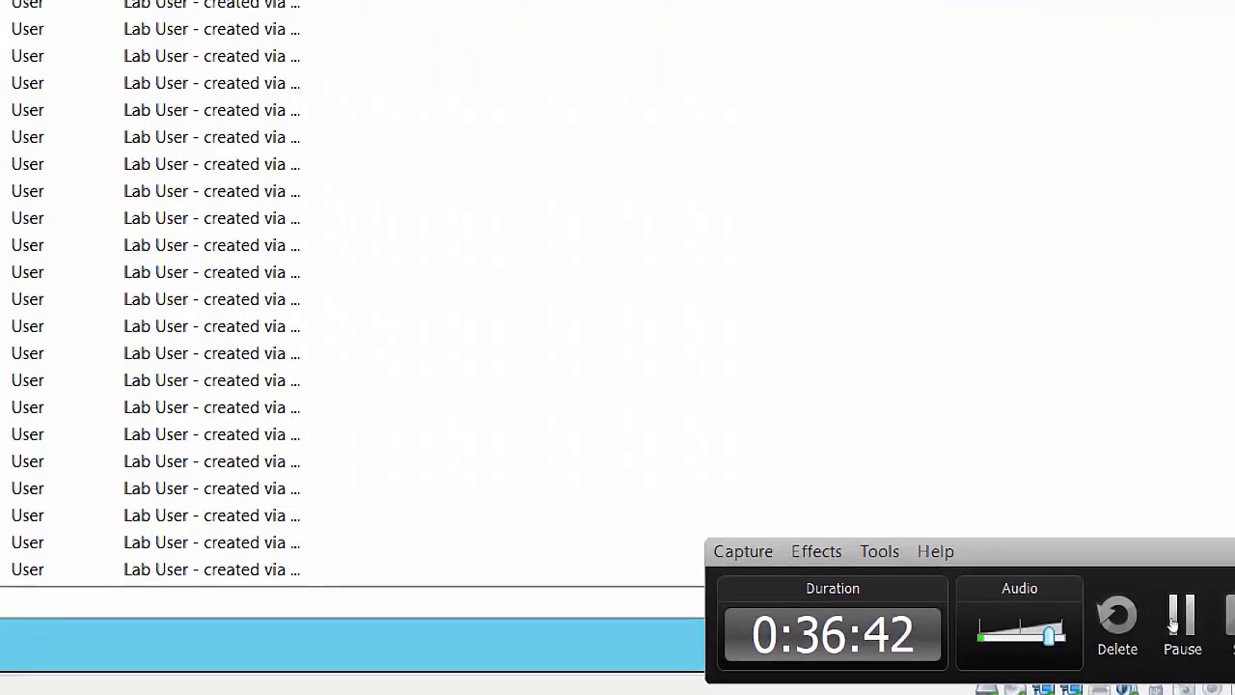
{"action": "left_click", "coordinate": [1170, 617]}
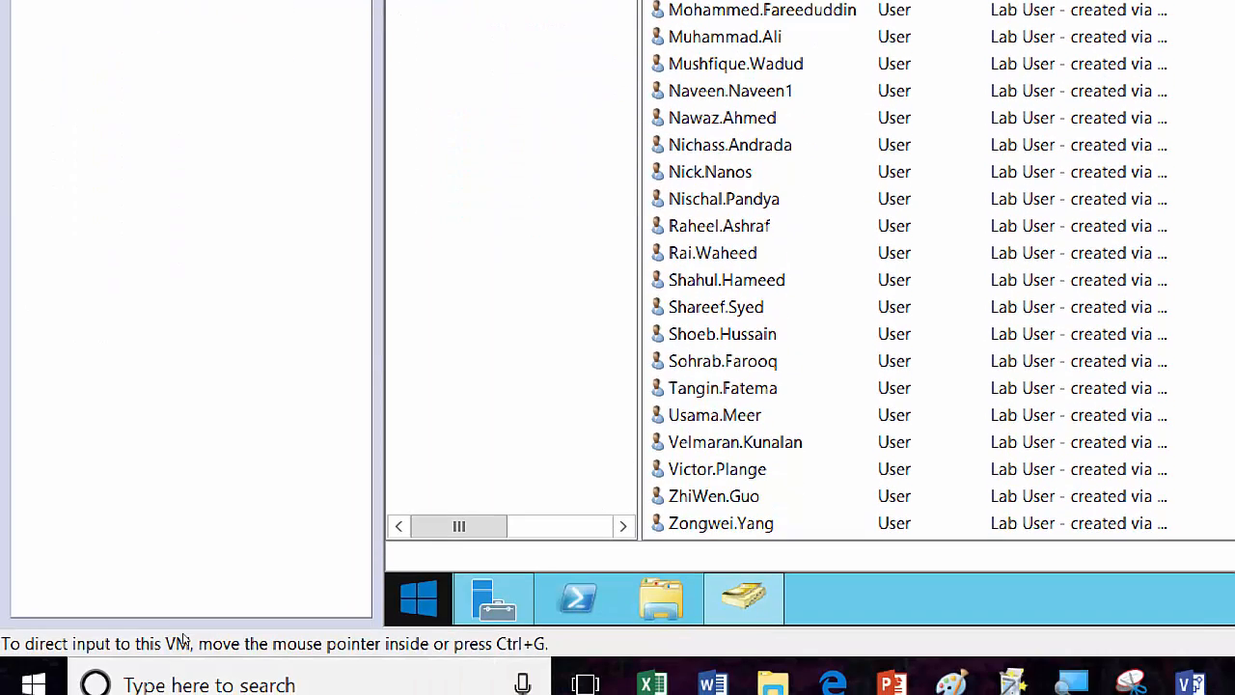
Sign out of the server through the Win+X shut down or sign out menu.
{"action": "key", "text": "super+x"}
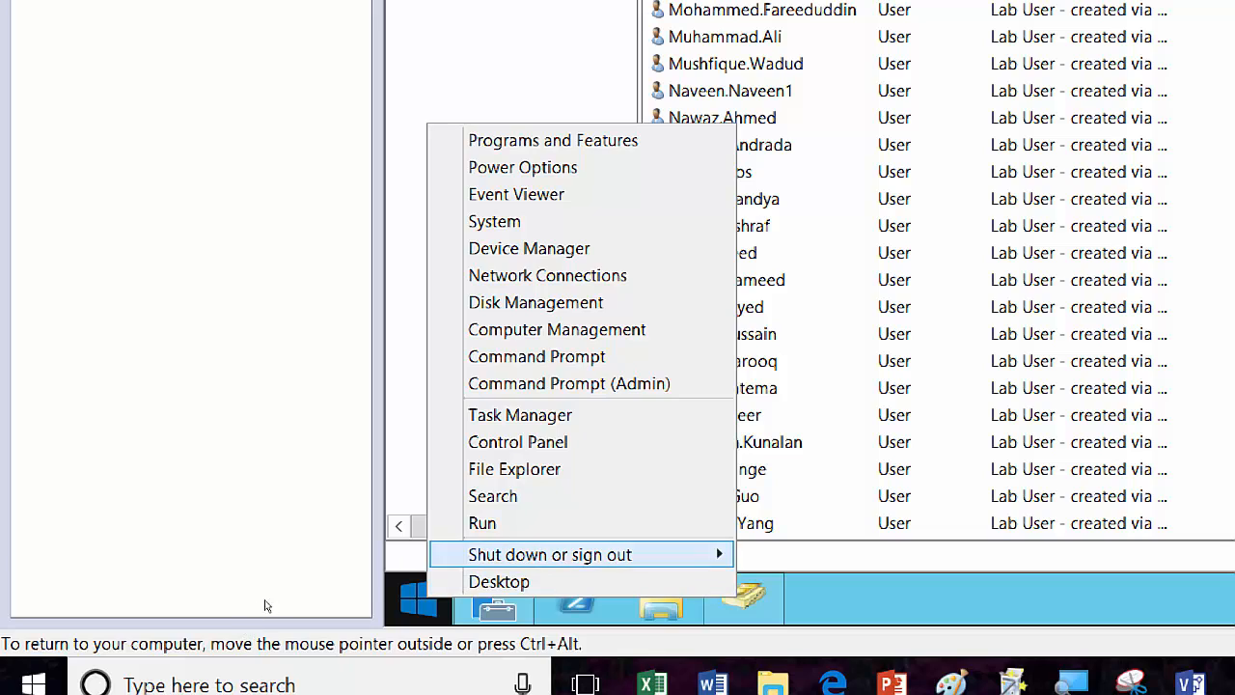
{"action": "key", "text": "u"}
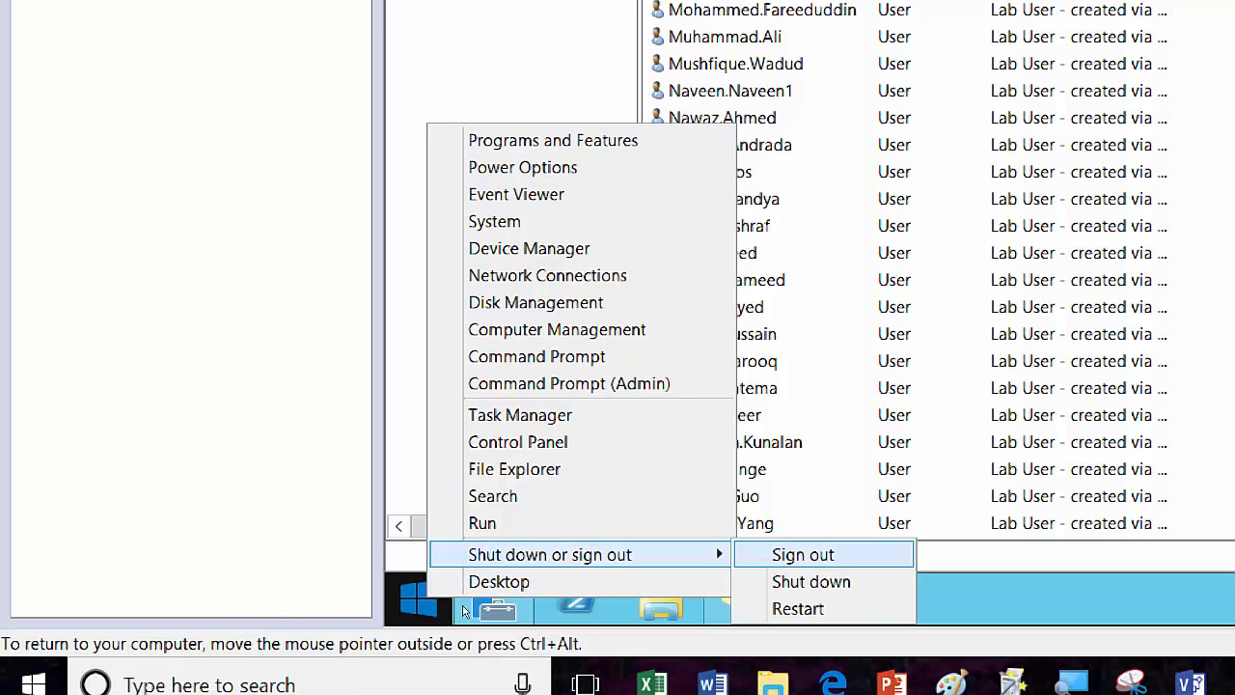
{"action": "key", "text": "i"}
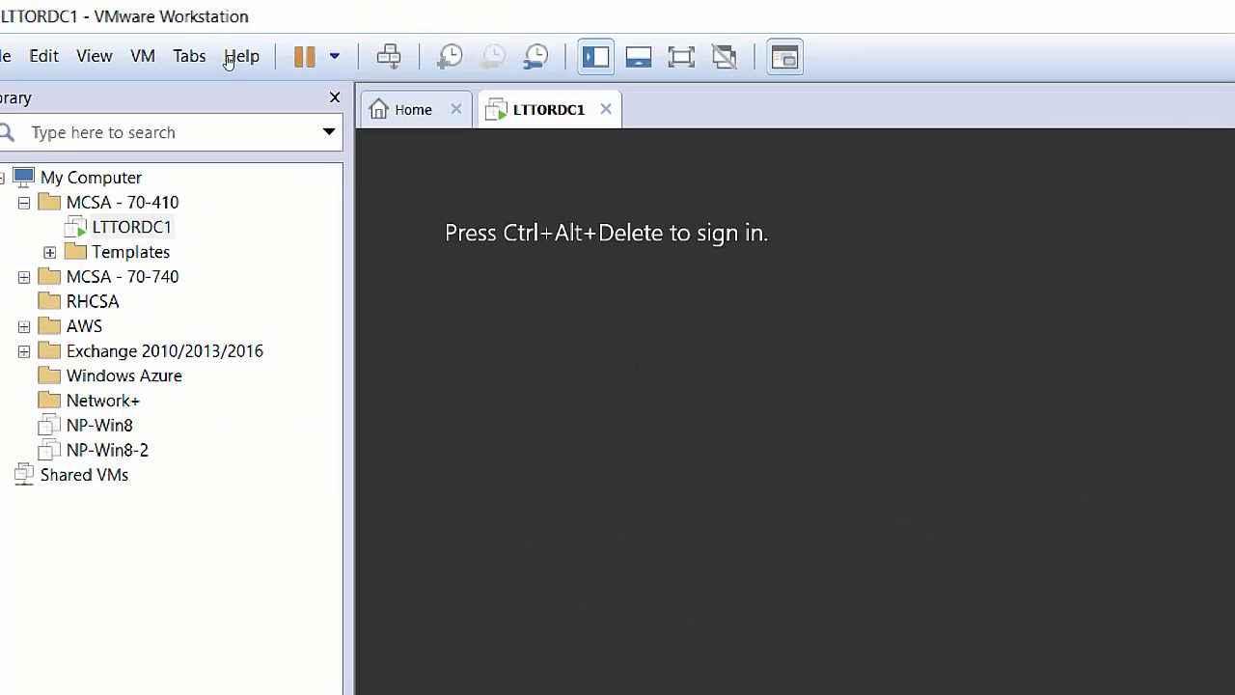
Choose Other user and enter the new domain admin's latesttech username and password.
{"action": "key", "text": "ctrl+alt+Insert"}
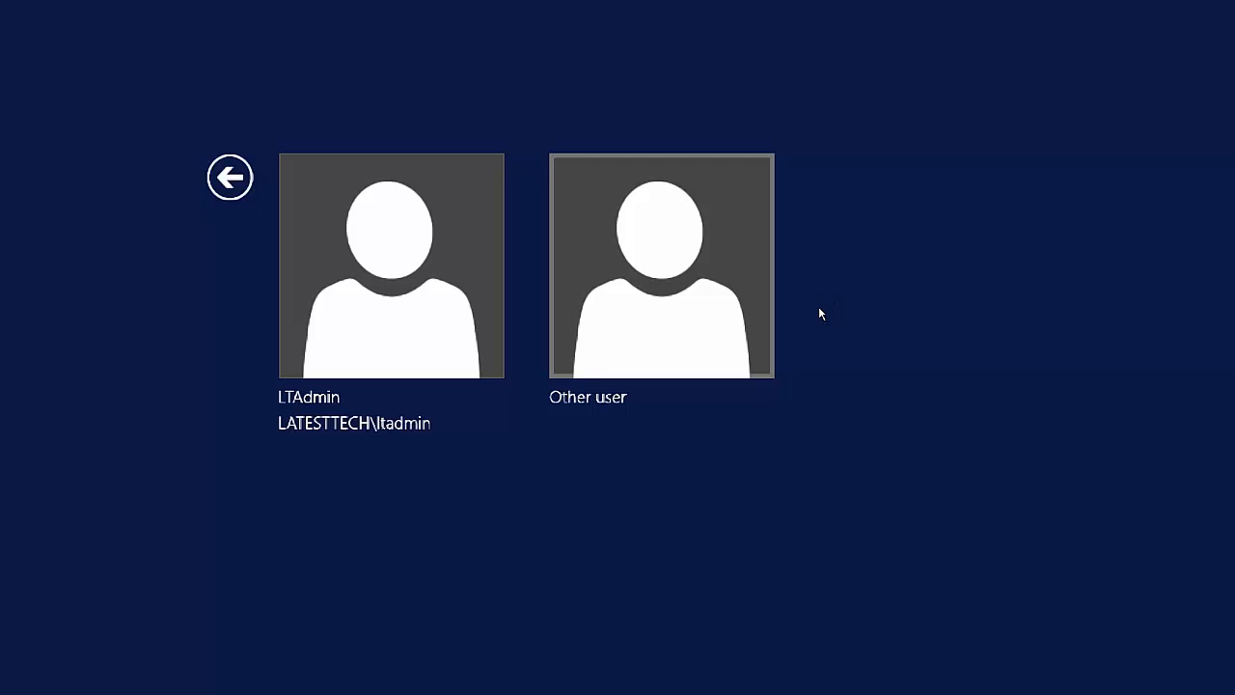
{"action": "key", "text": "Return"}
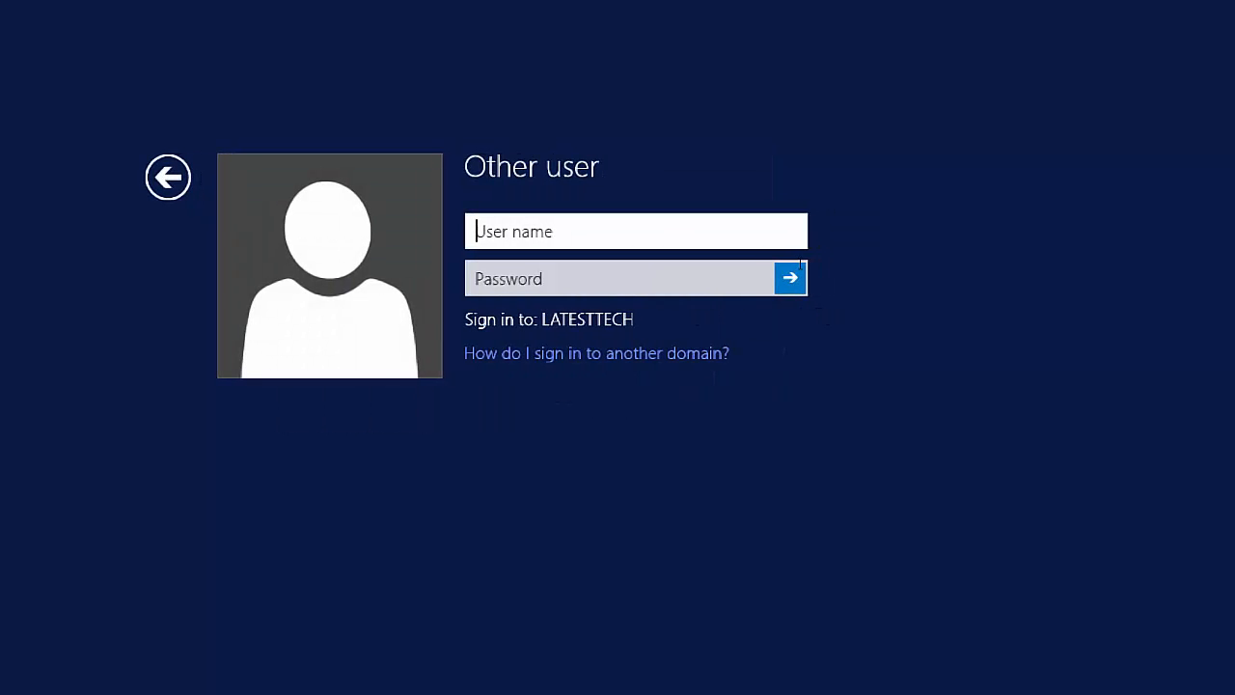
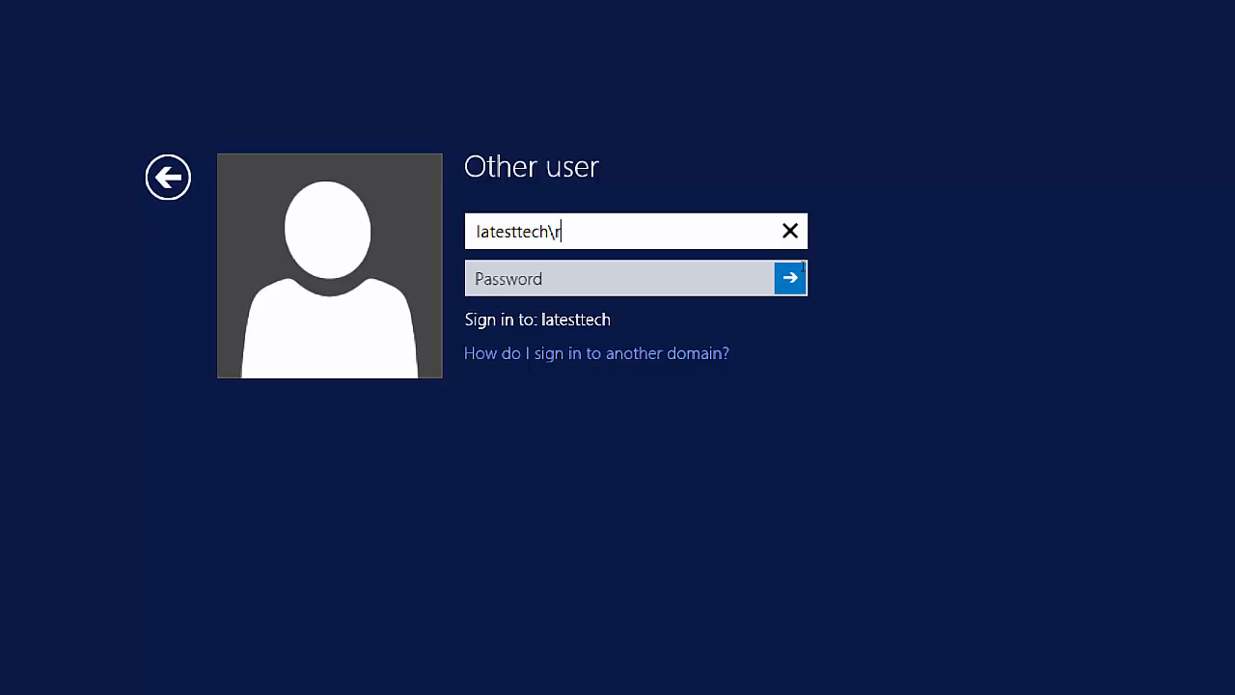
{"action": "key", "text": "Tab"}
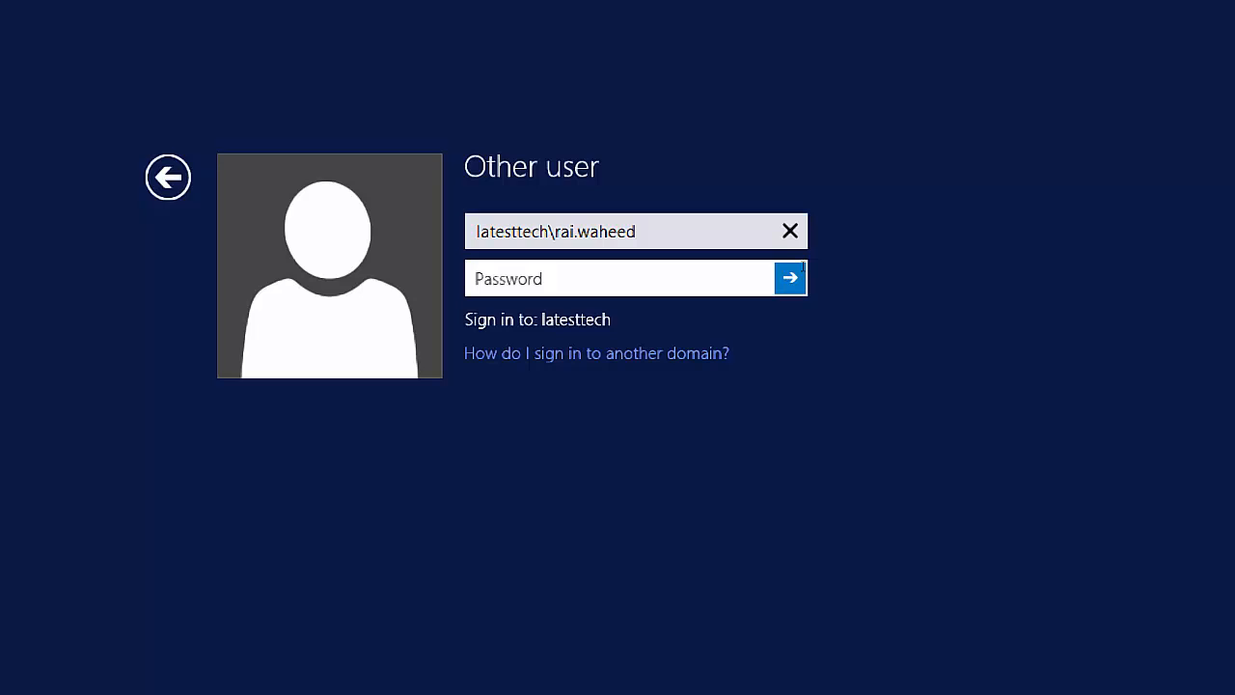
{"action": "type", "text": "*******"}
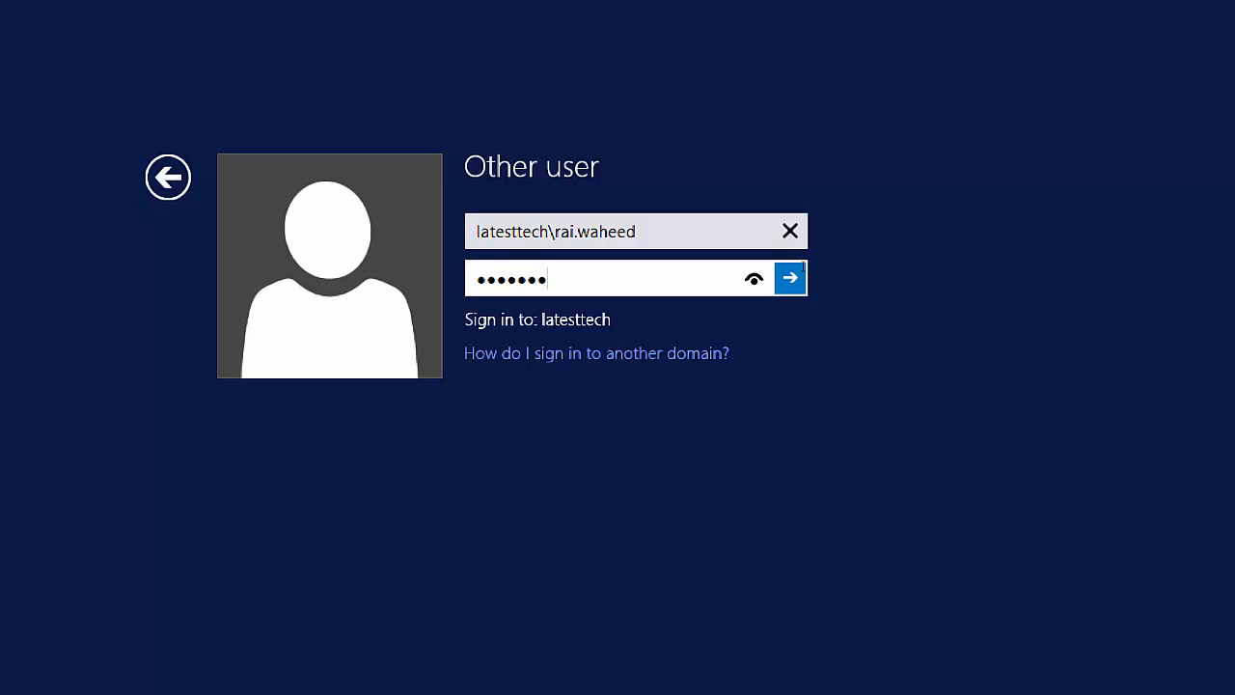
{"action": "type", "text": "*"}
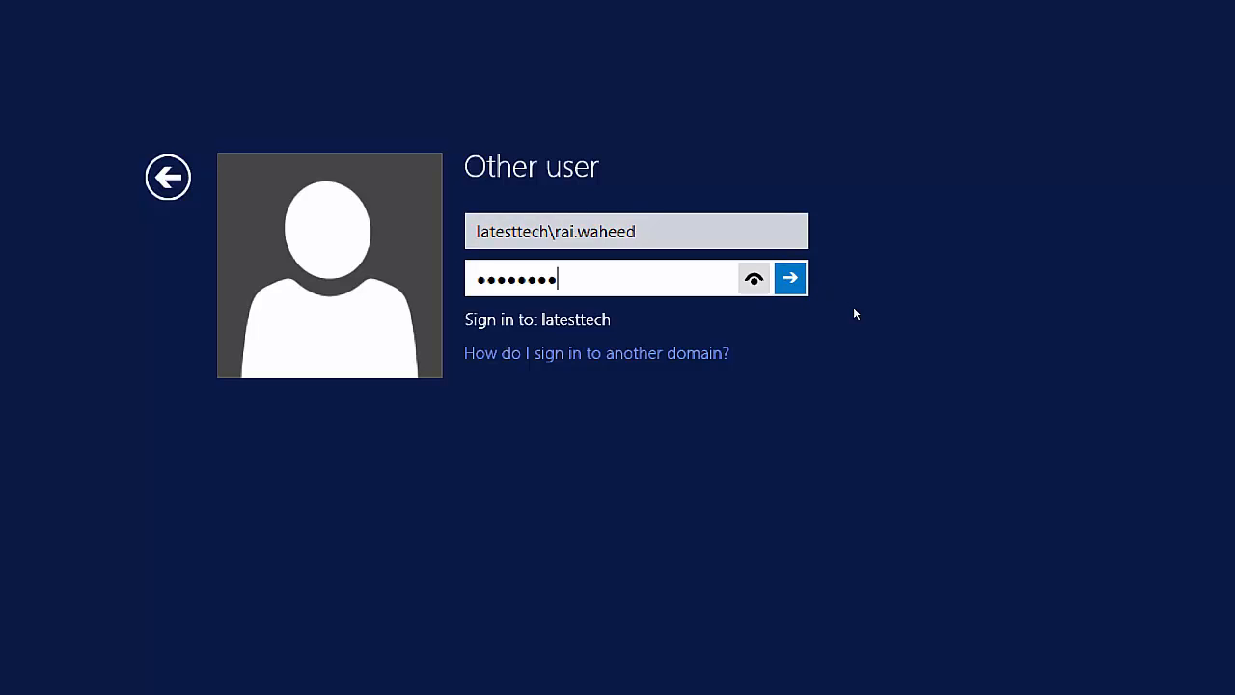
Submit the new admin's sign-in, dismiss the 'sign-in method isn't allowed' error, and pick the existing admin account.
{"action": "left_click", "coordinate": [753, 279]}
{"action": "key", "text": "Return"}
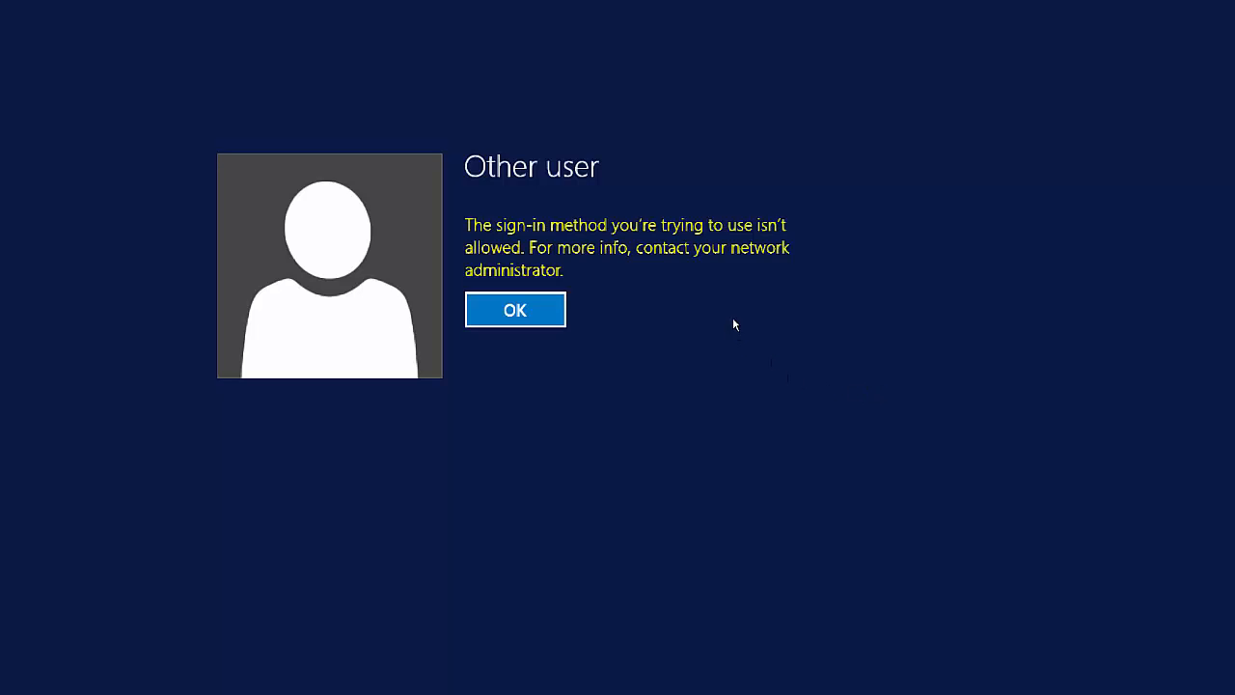
{"action": "key", "text": "Return"}
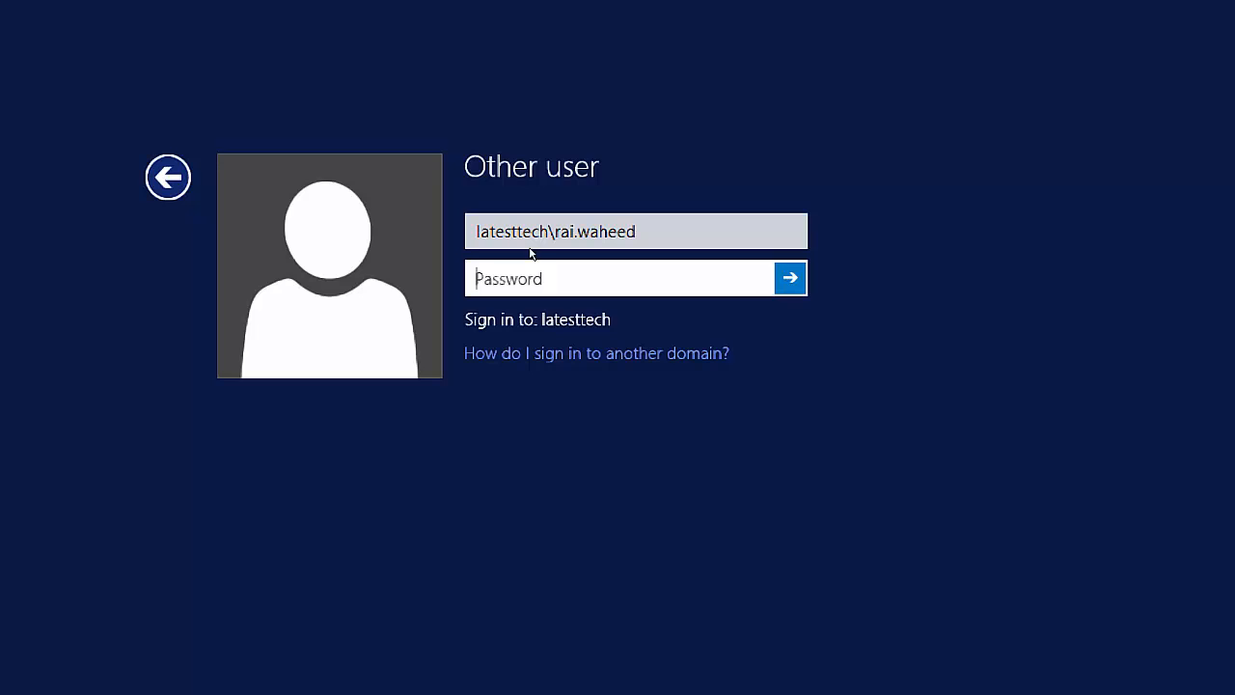
{"action": "key", "text": "Escape"}
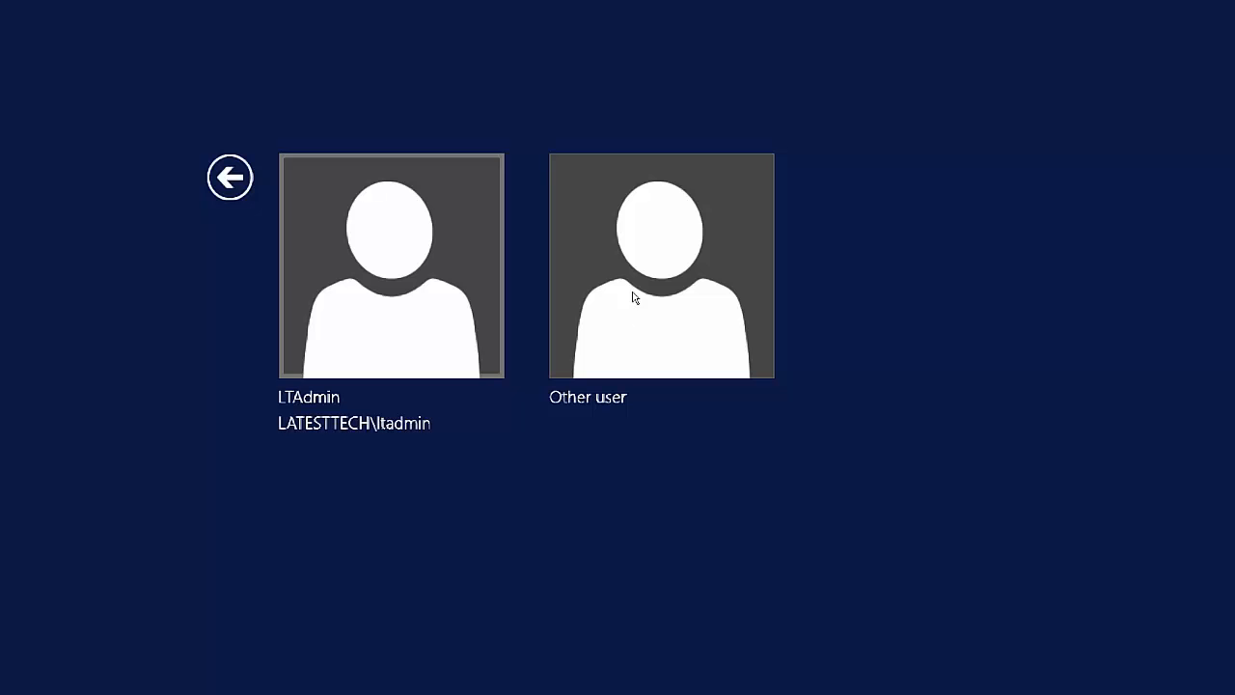
{"action": "key", "text": "Return"}
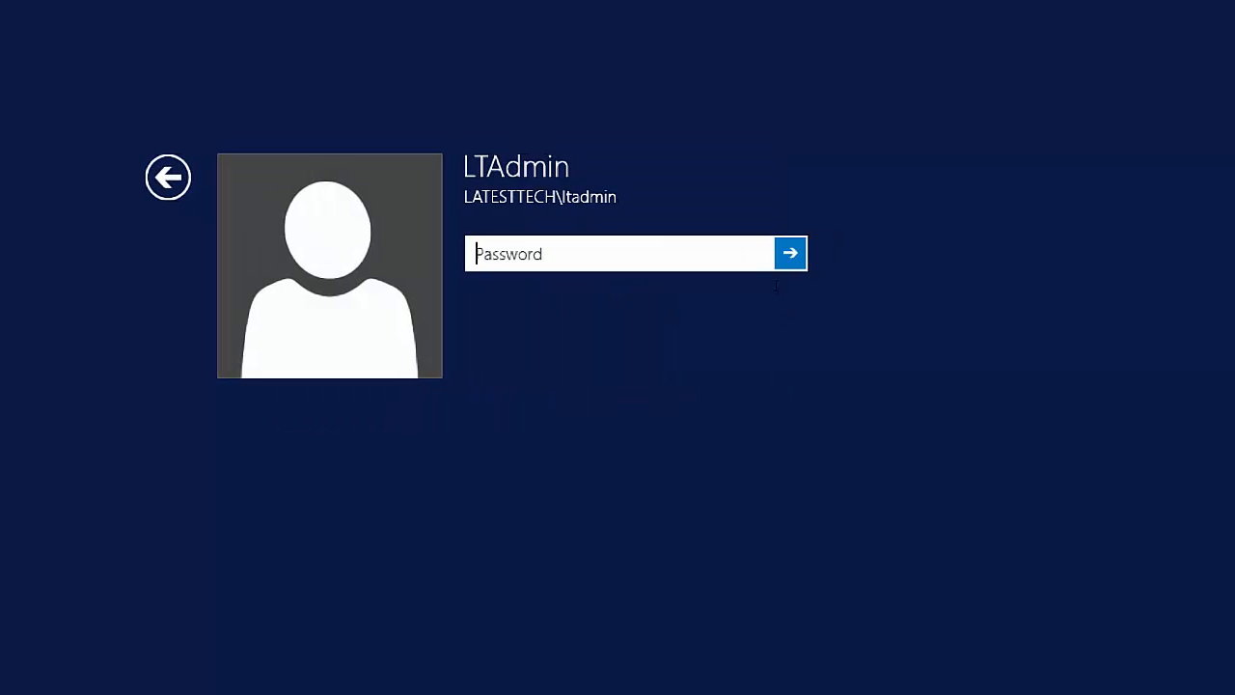
Enter the existing admin account's password to sign in to the server.
{"action": "type", "text": "********"}
{"action": "key", "text": "Return"}
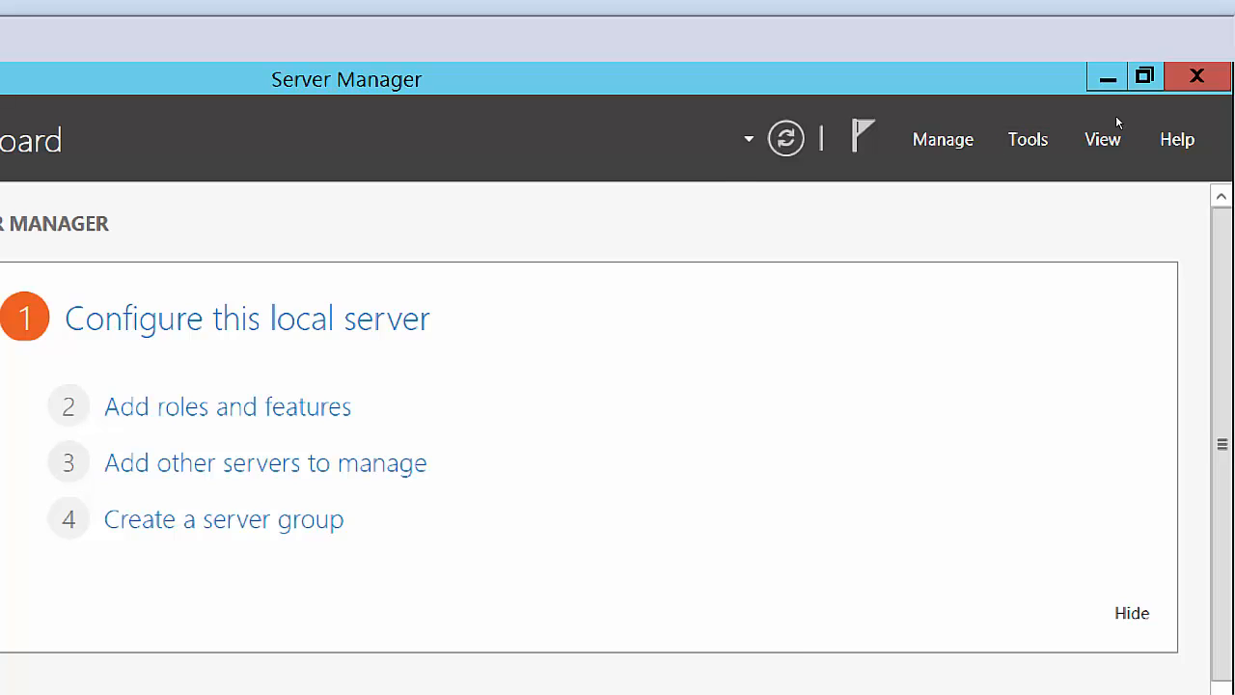
Reopen Active Directory Users and Computers and scroll the LatestTechUsers OU's lab user list to the bottom.
{"action": "left_click", "coordinate": [1029, 139]}
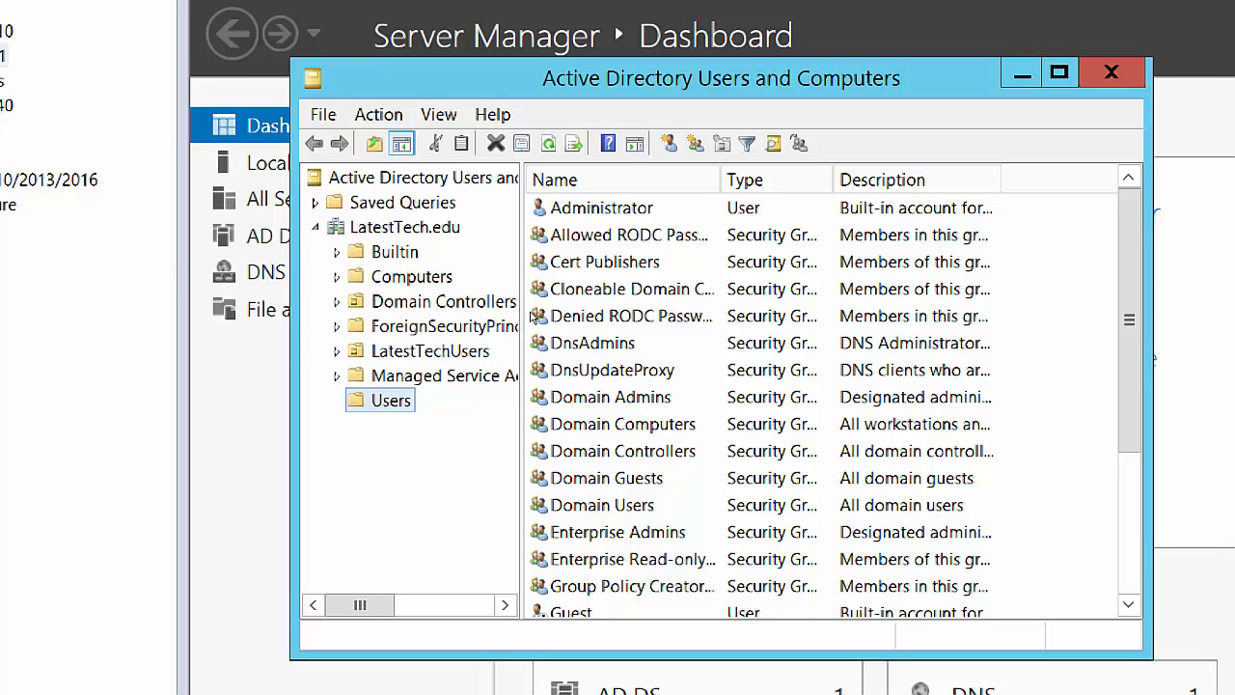
{"action": "scroll", "coordinate": [533, 317], "scroll_direction": "right", "scroll_amount": 2}
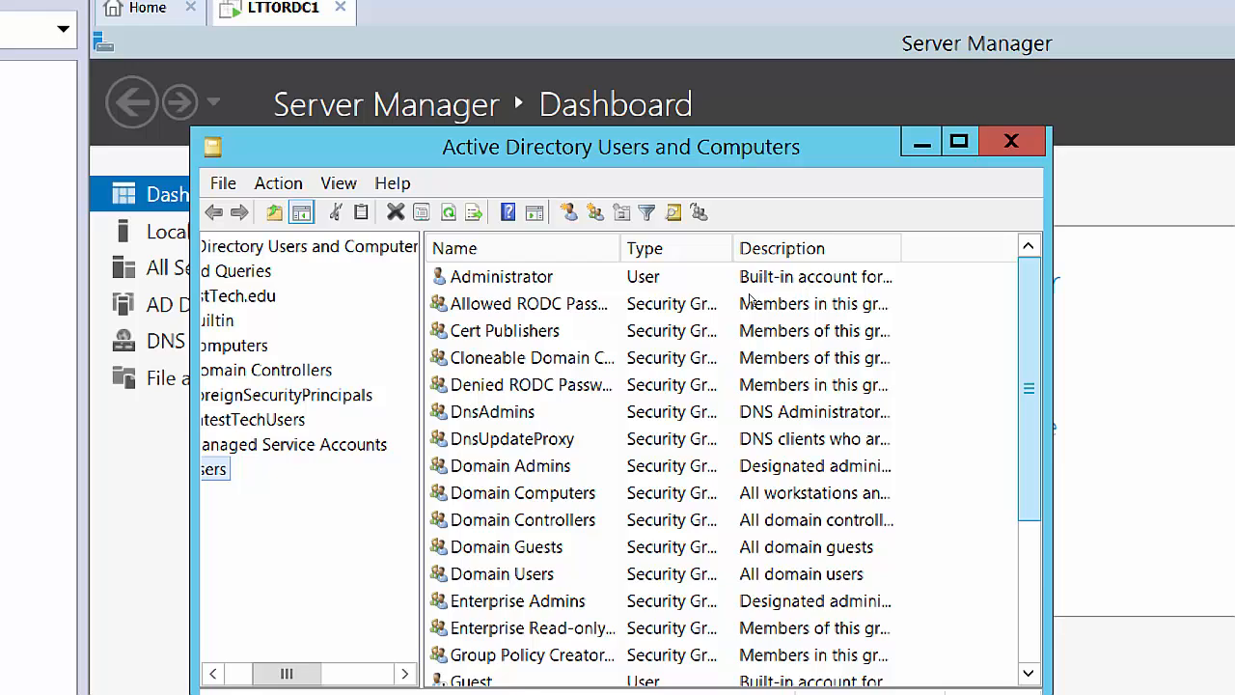
{"action": "scroll", "coordinate": [836, 284], "scroll_direction": "down", "scroll_amount": 2}
{"action": "scroll", "coordinate": [735, 353], "scroll_direction": "down", "scroll_amount": 1}
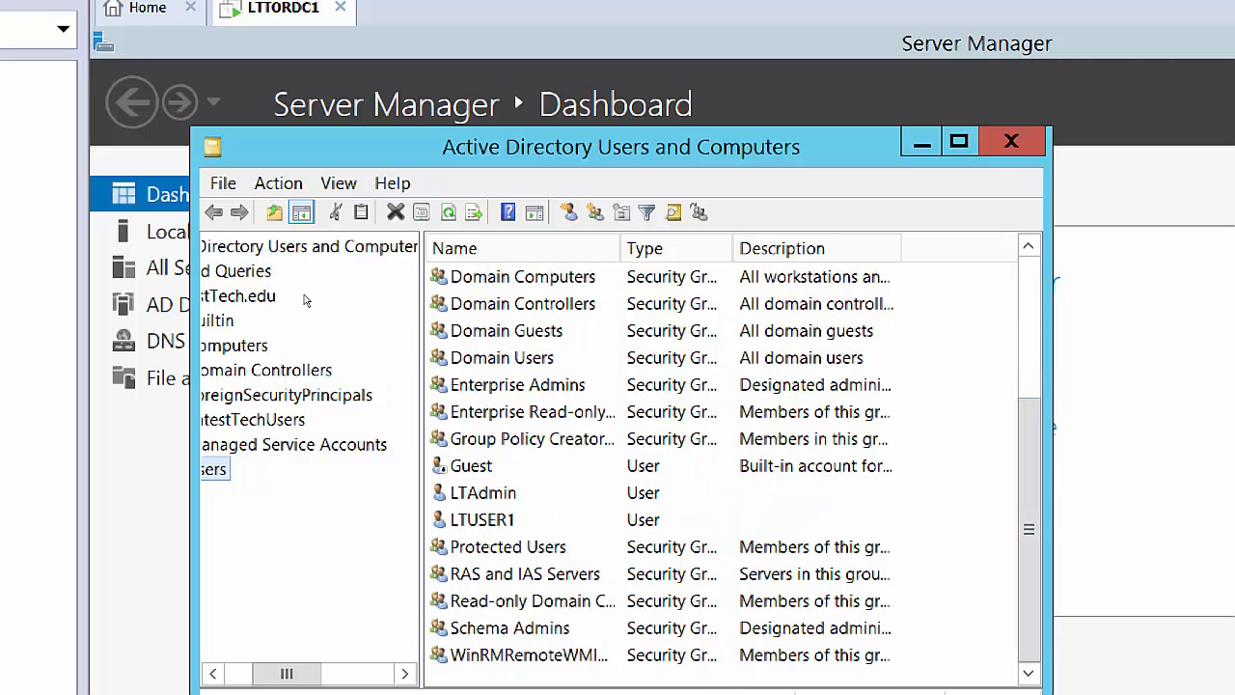
{"action": "key", "text": "Up"}
{"action": "key", "text": "Up"}
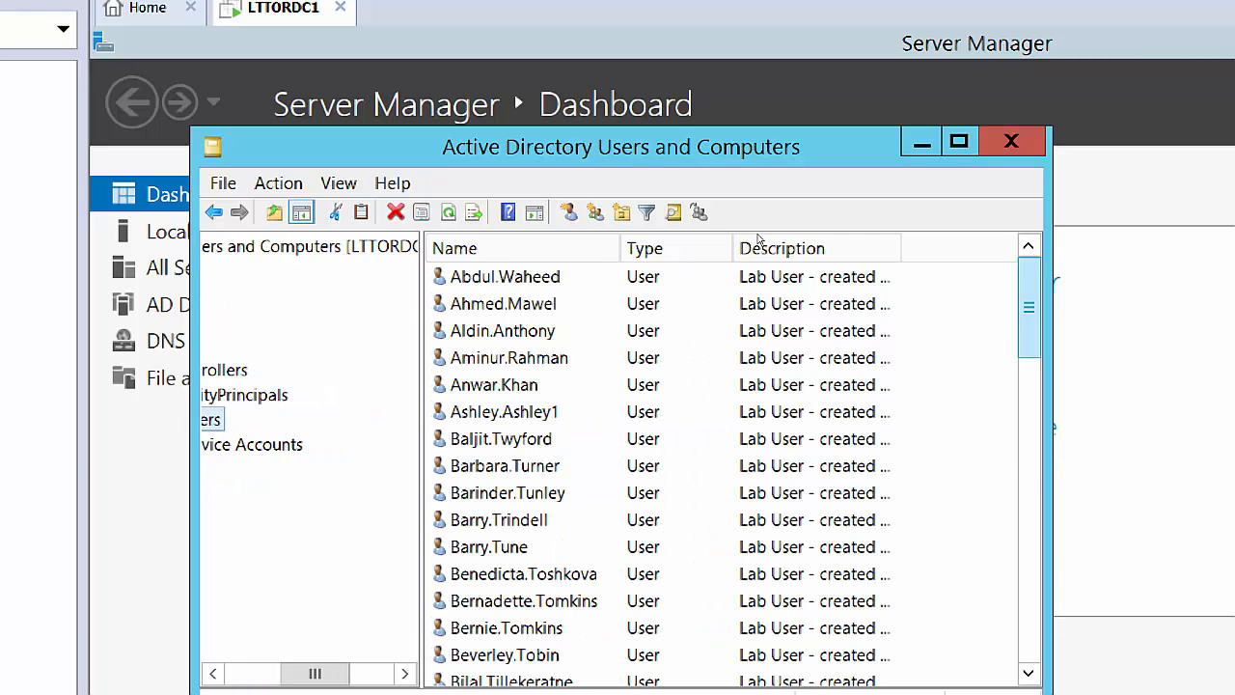
{"action": "scroll", "coordinate": [745, 327], "scroll_direction": "down", "scroll_amount": 6}
{"action": "scroll", "coordinate": [745, 326], "scroll_direction": "down", "scroll_amount": 10}
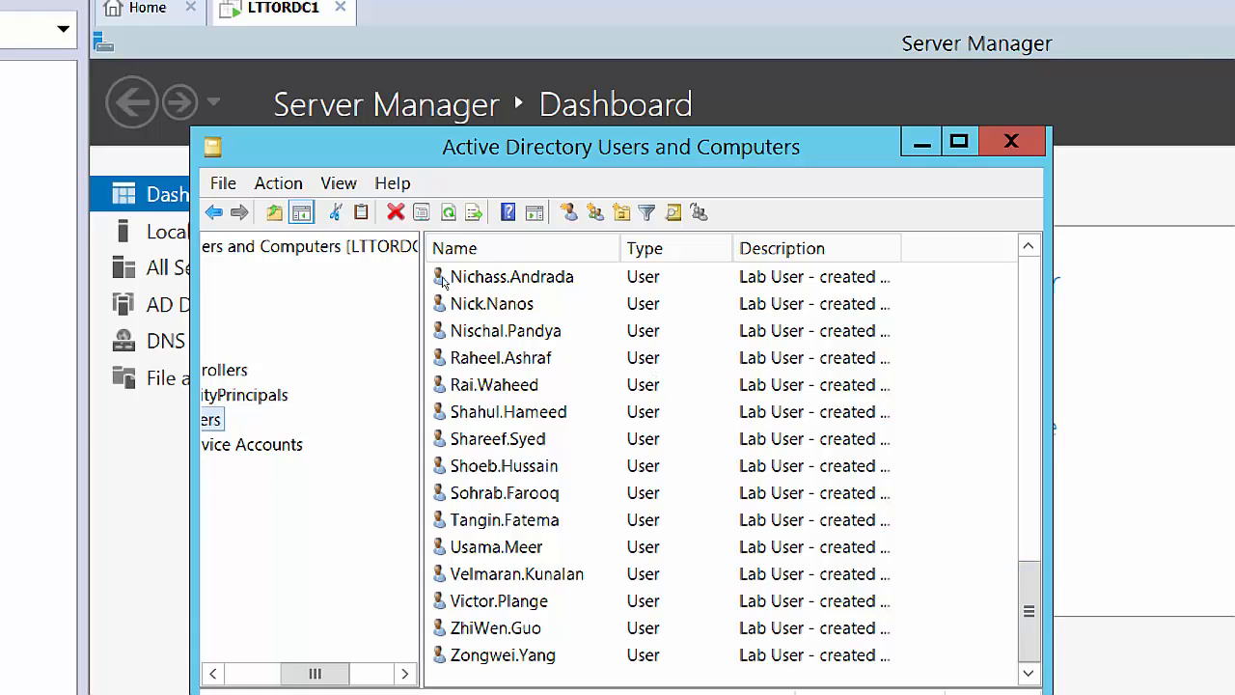
Open the lab user's properties on the Member Of tab, showing only Domain Users.
{"action": "double_click", "coordinate": [494, 384]}
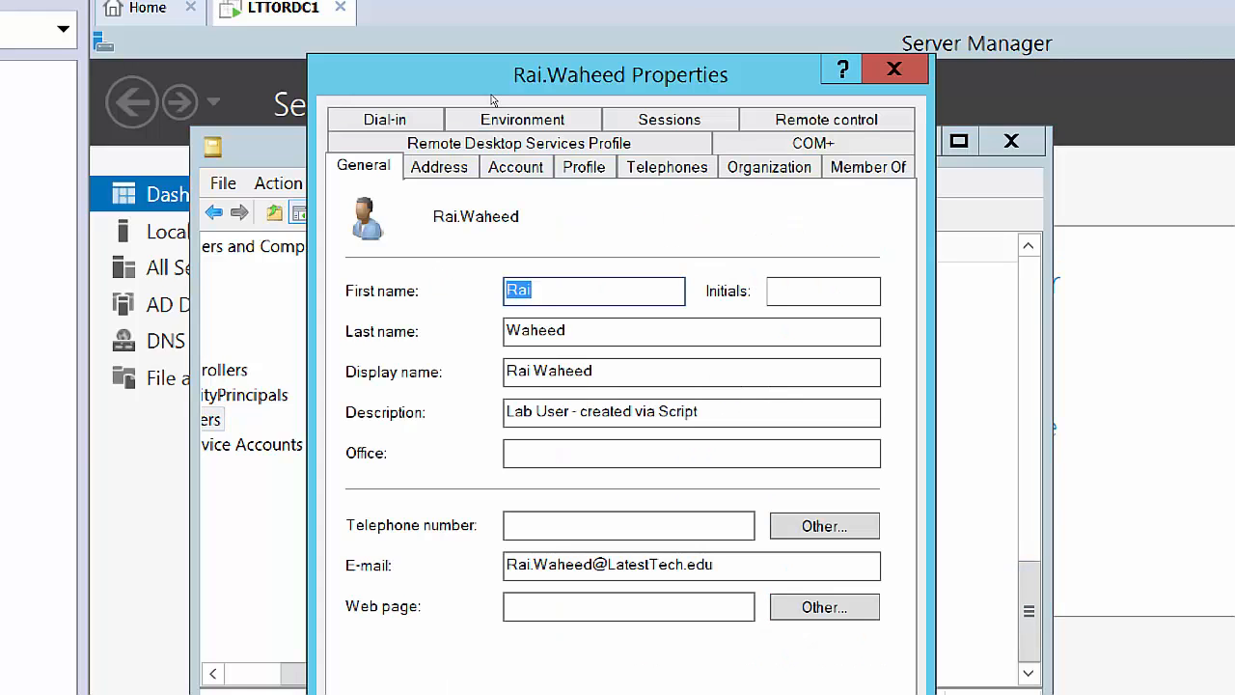
{"action": "left_click_drag", "start_coordinate": [571, 74], "coordinate": [707, 74]}
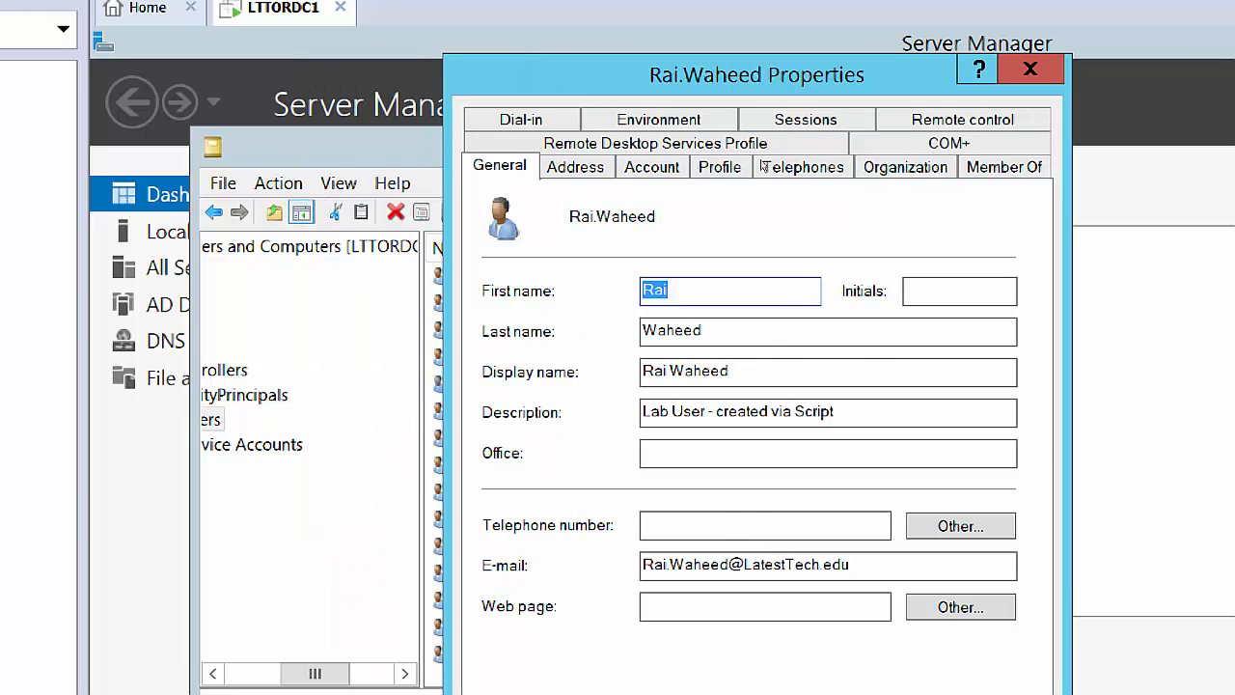
{"action": "left_click", "coordinate": [1003, 167]}
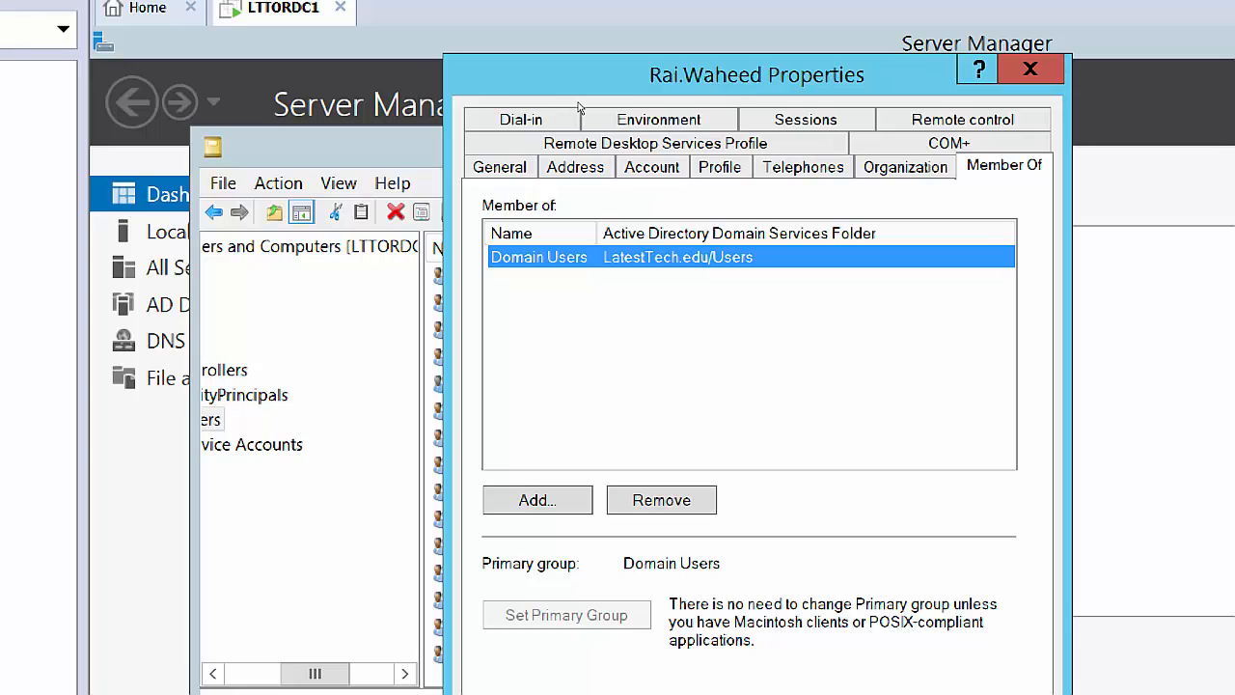
{"action": "left_click_drag", "start_coordinate": [716, 75], "coordinate": [869, 78]}
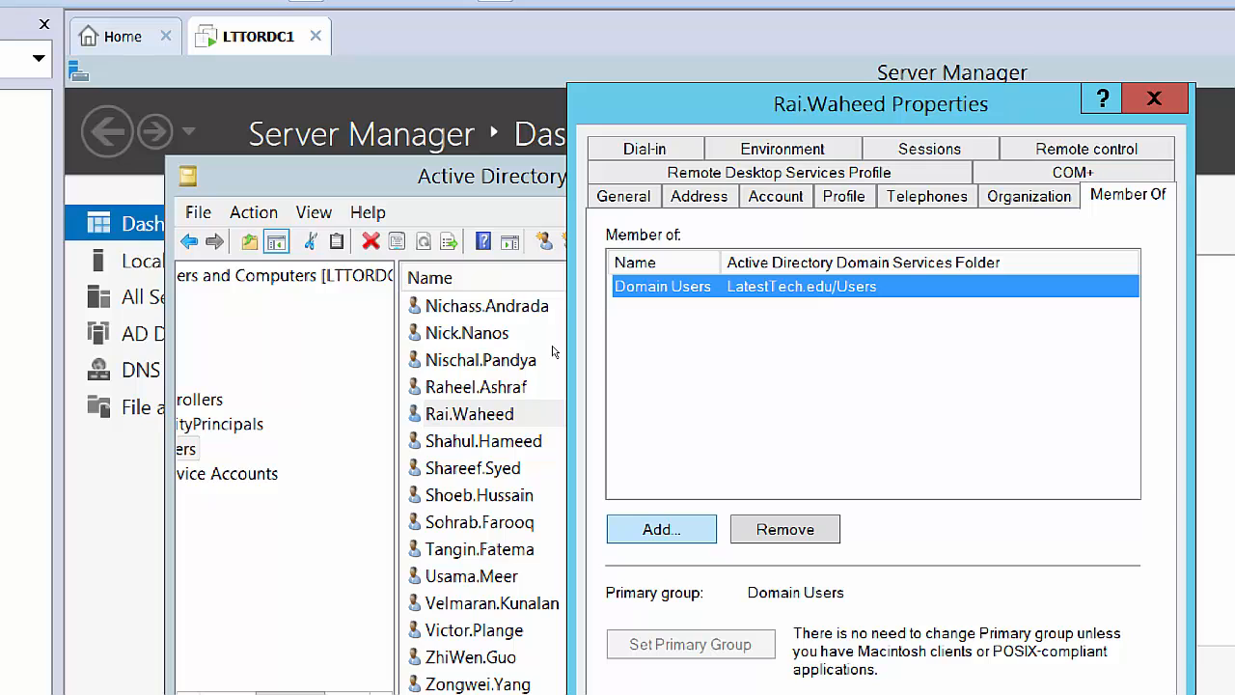
Add the lab user to Domain Admins by resolving 'domain' with Check Names.
{"action": "key", "text": "Return"}
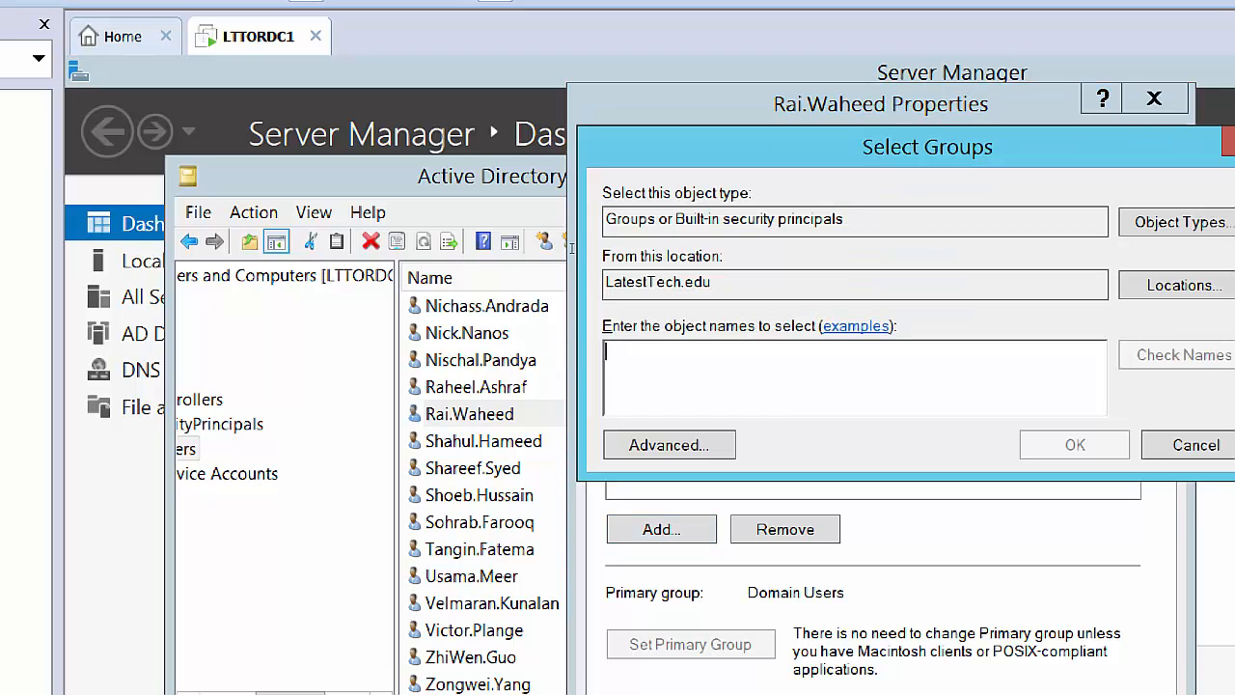
{"action": "type", "text": "dom"}
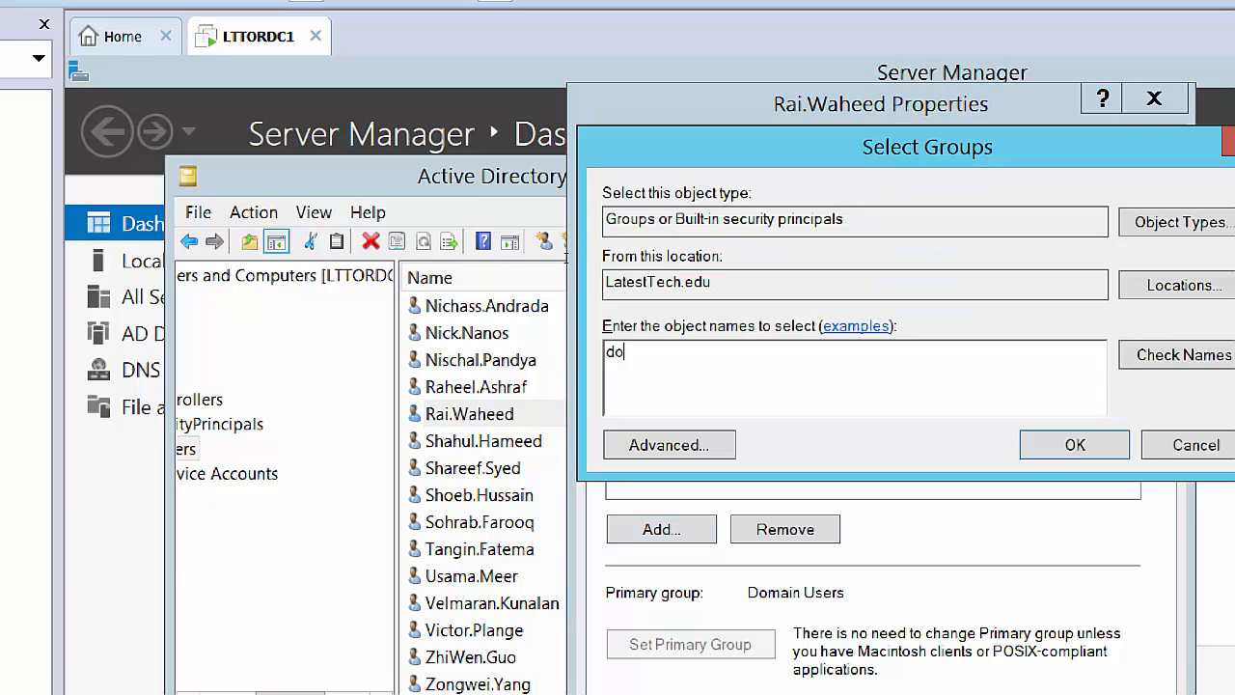
{"action": "type", "text": "ain"}
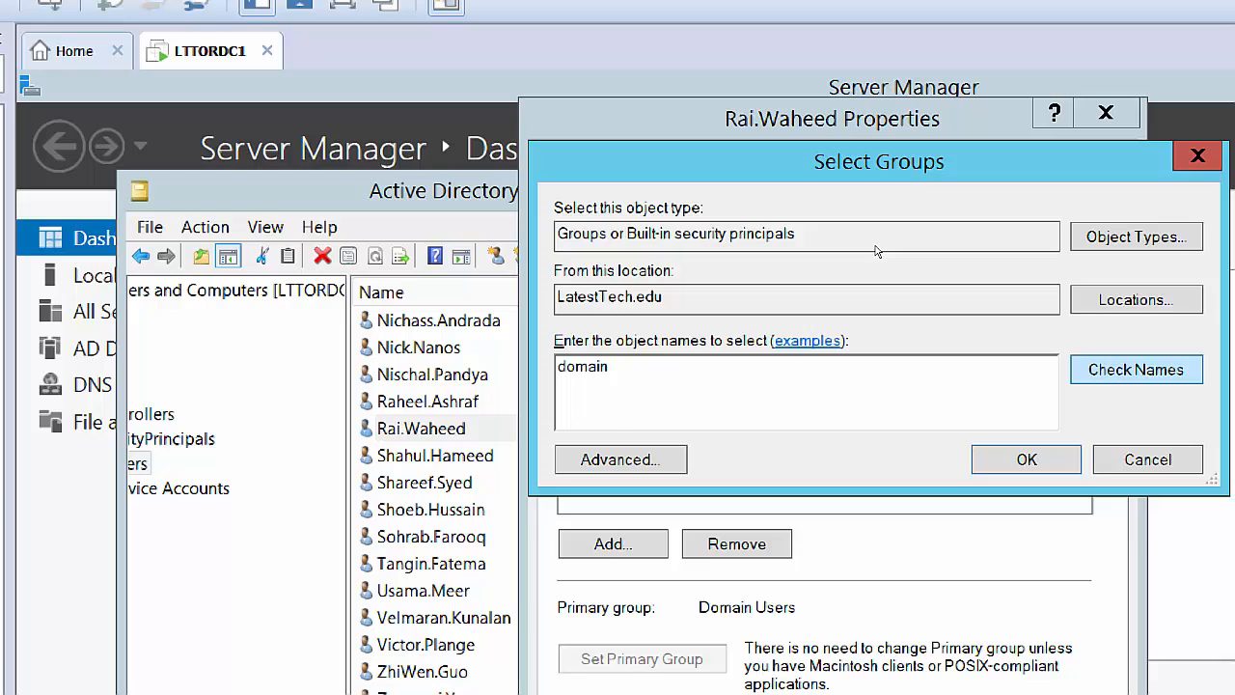
{"action": "left_click", "coordinate": [1136, 370]}
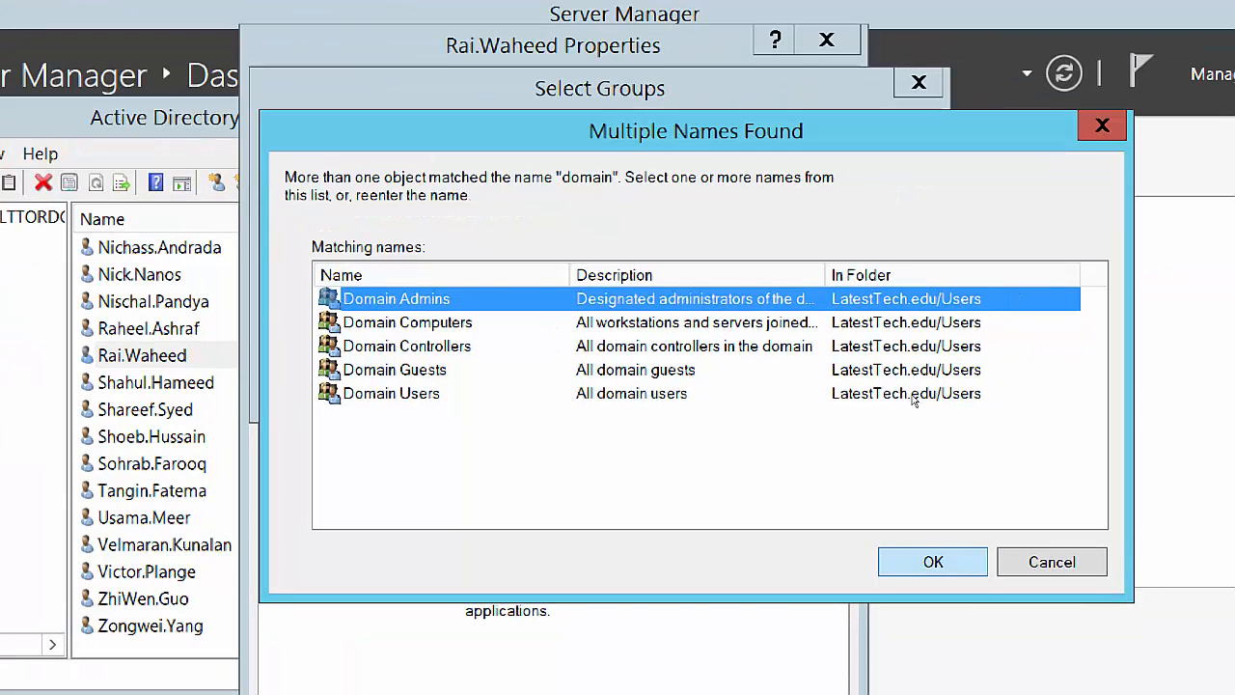
{"action": "key", "text": "Return"}
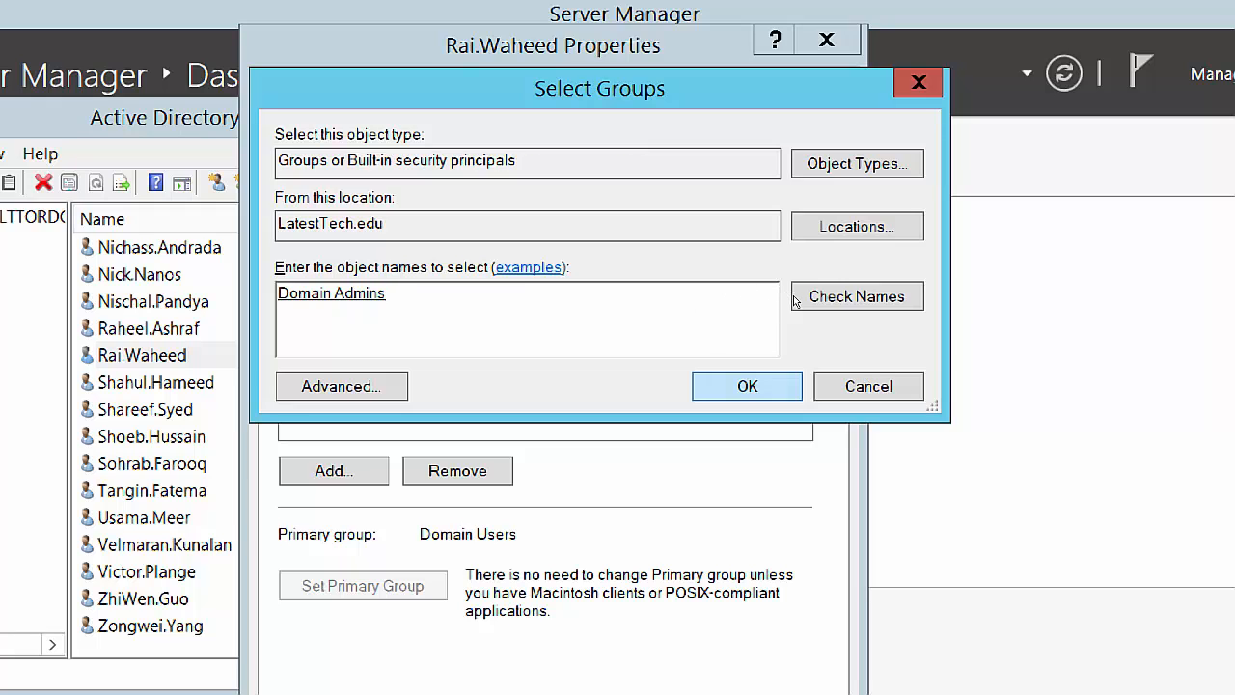
{"action": "key", "text": "Return"}
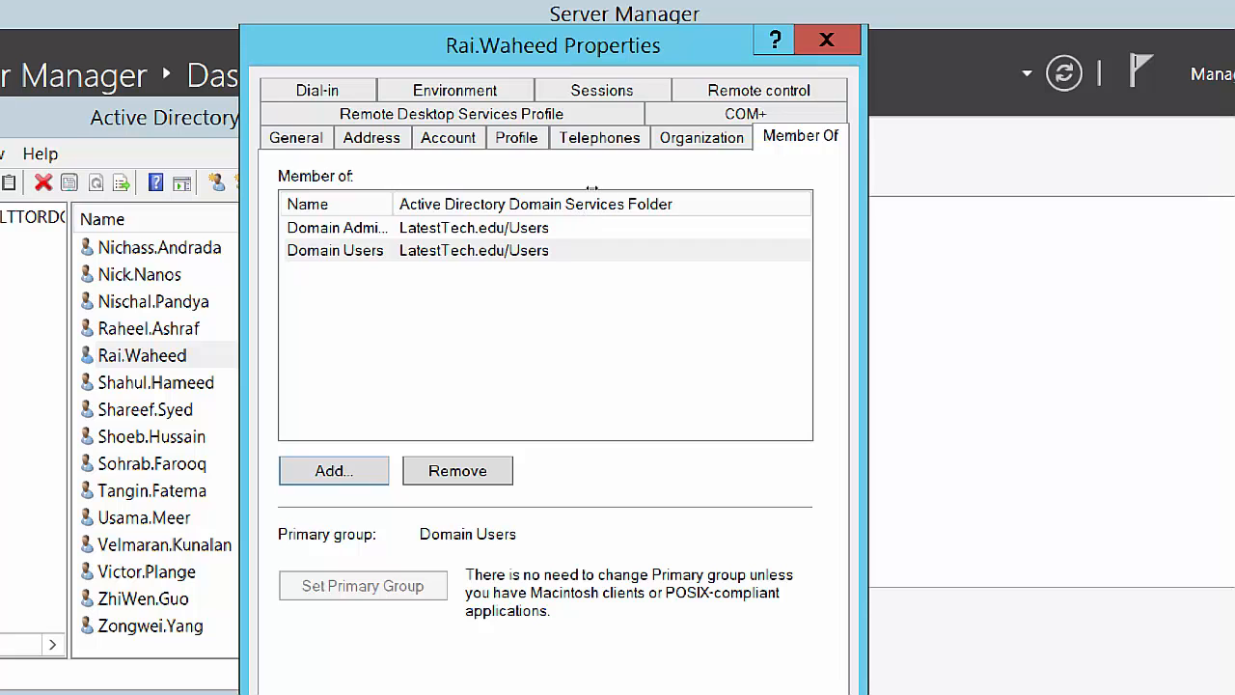
Widen the Name column, apply the Domain Admins membership, and close the properties with OK.
{"action": "left_click_drag", "start_coordinate": [393, 203], "coordinate": [470, 203]}
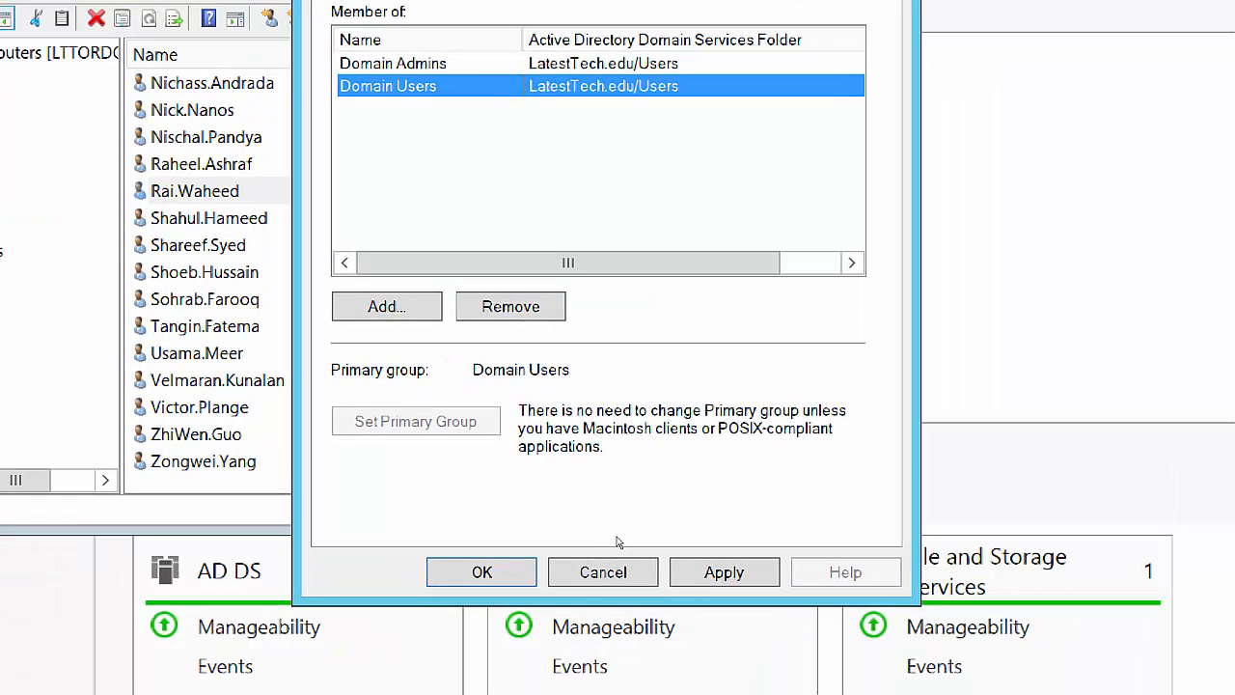
{"action": "key", "text": "alt+a"}
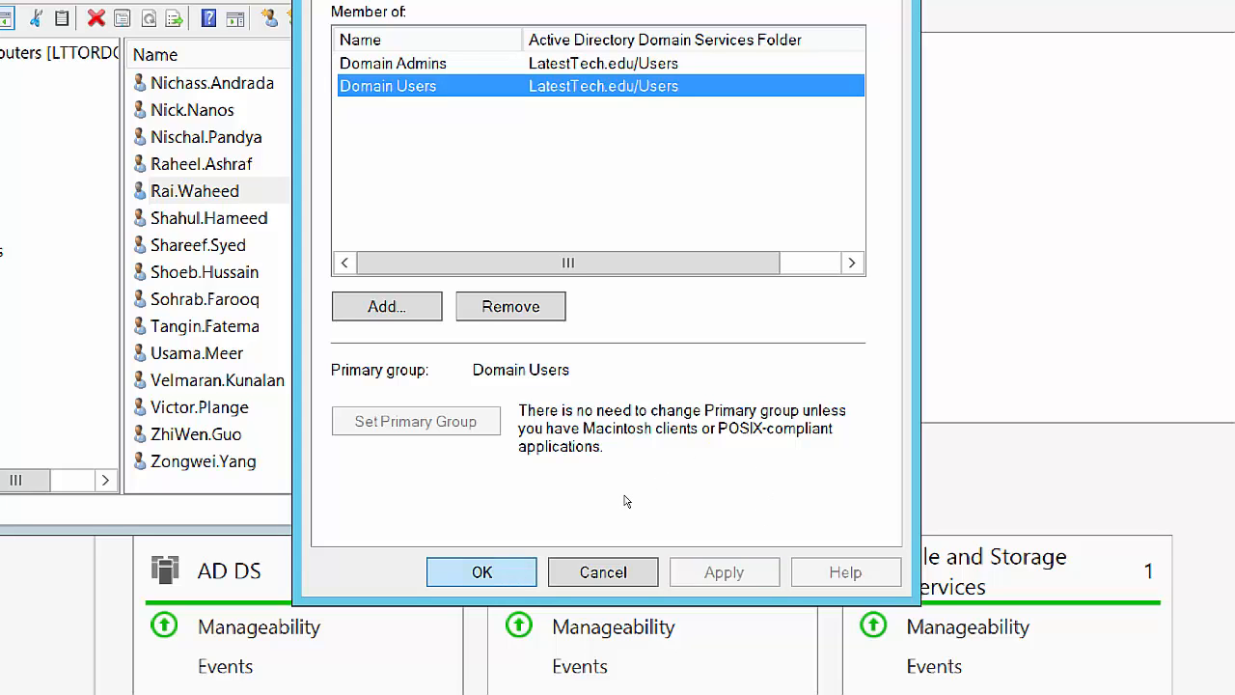
{"action": "left_click", "coordinate": [482, 572]}
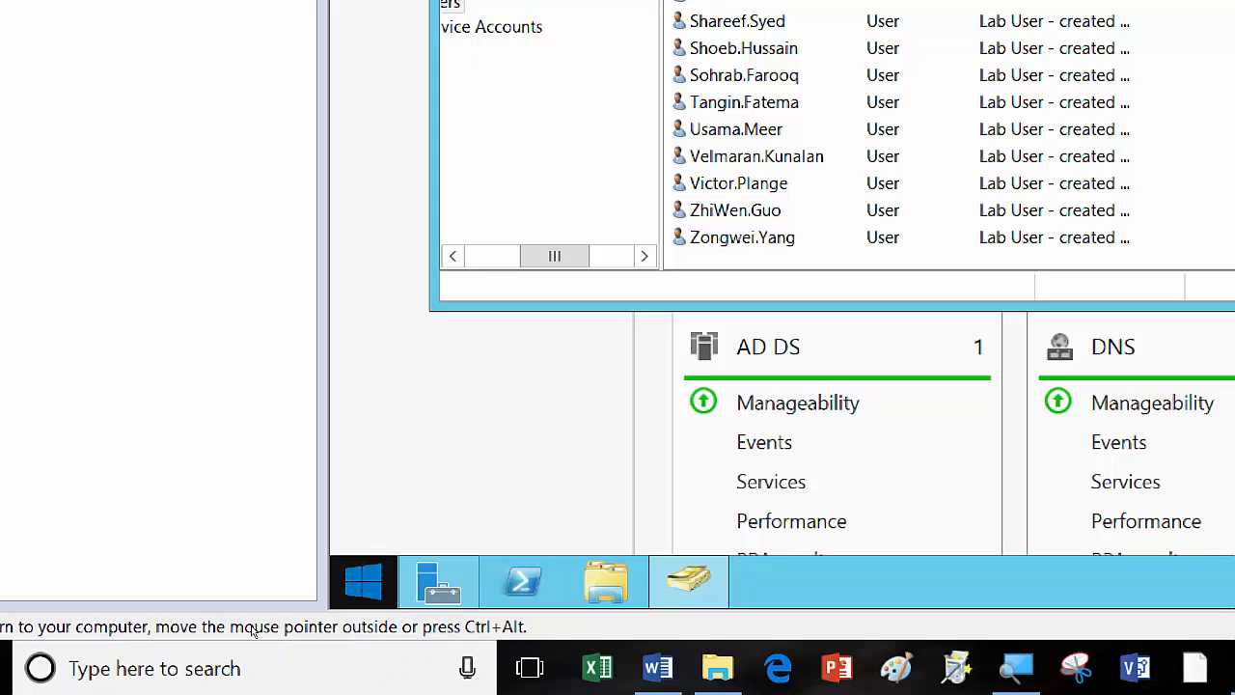
Sign out of the administrator session from the Start button's Shut down or sign out menu.
{"action": "right_click", "coordinate": [363, 581]}
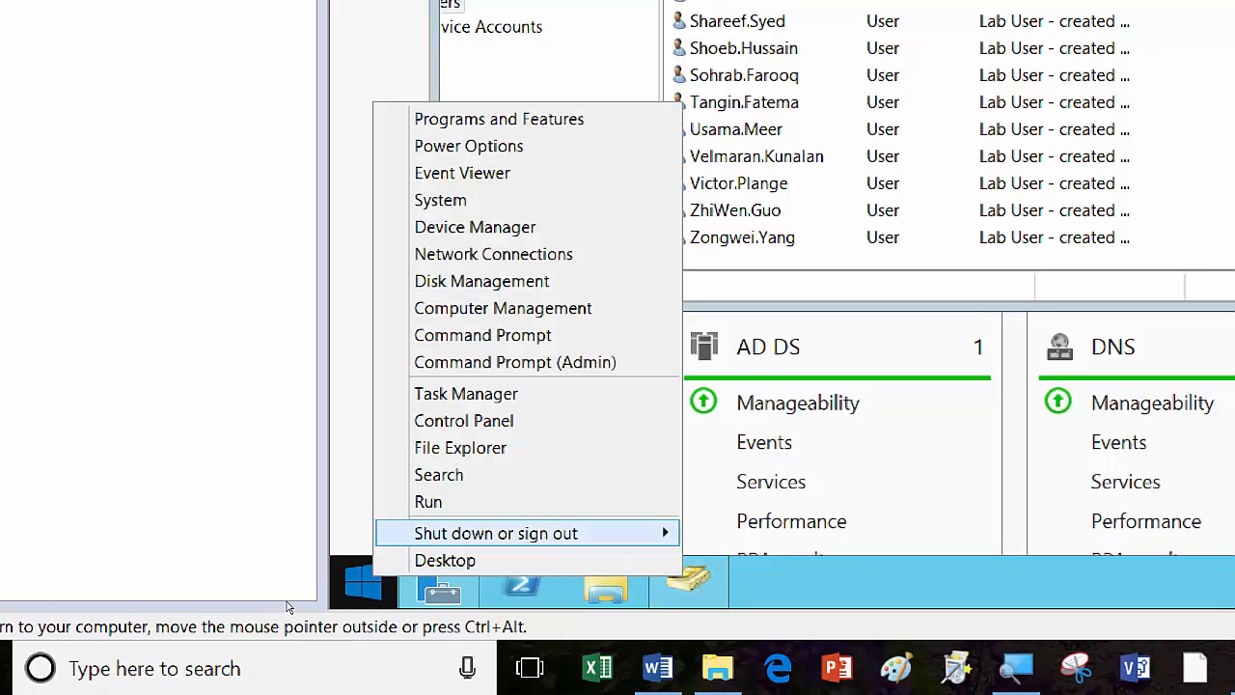
{"action": "mouse_move", "coordinate": [496, 533]}
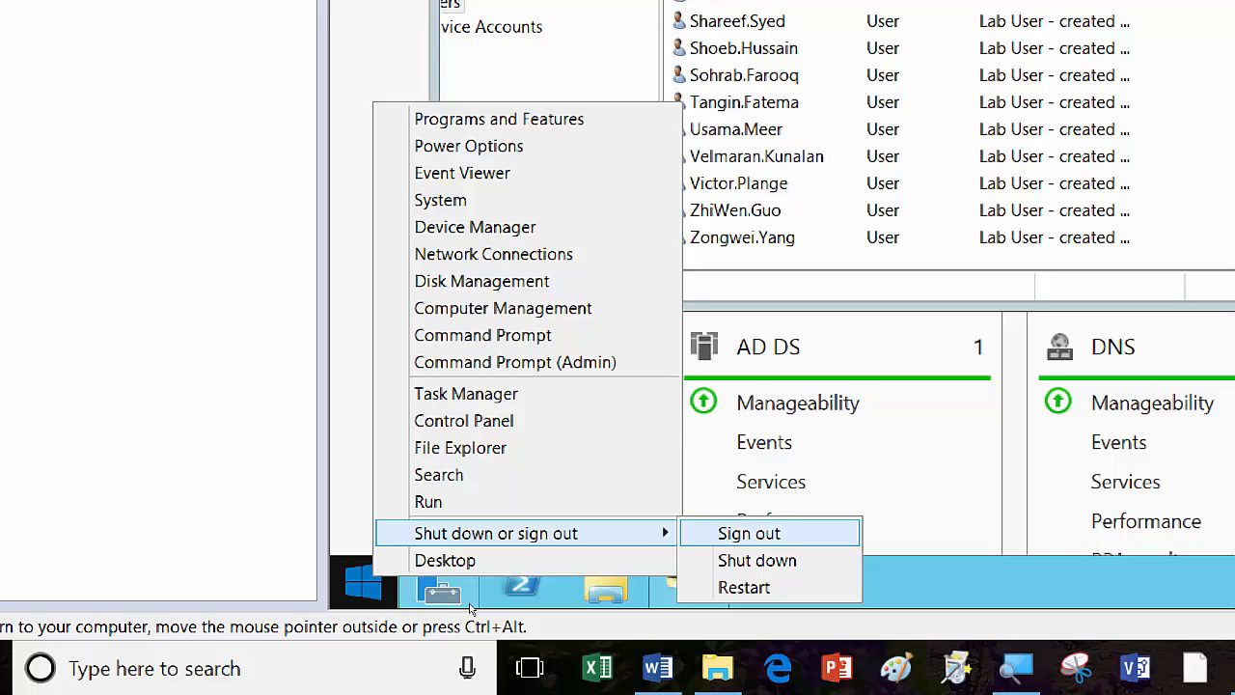
{"action": "key", "text": "Return"}
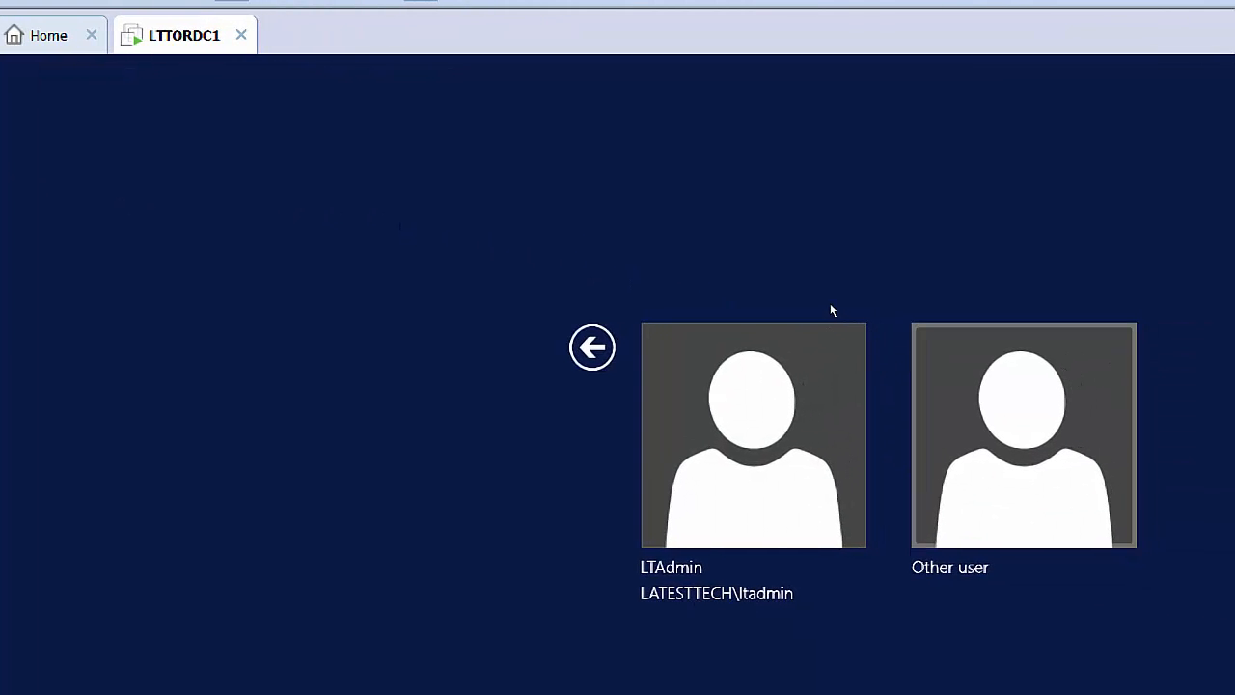
Enter the promoted account's domain\username and password on the Other user form.
{"action": "key", "text": "Return"}
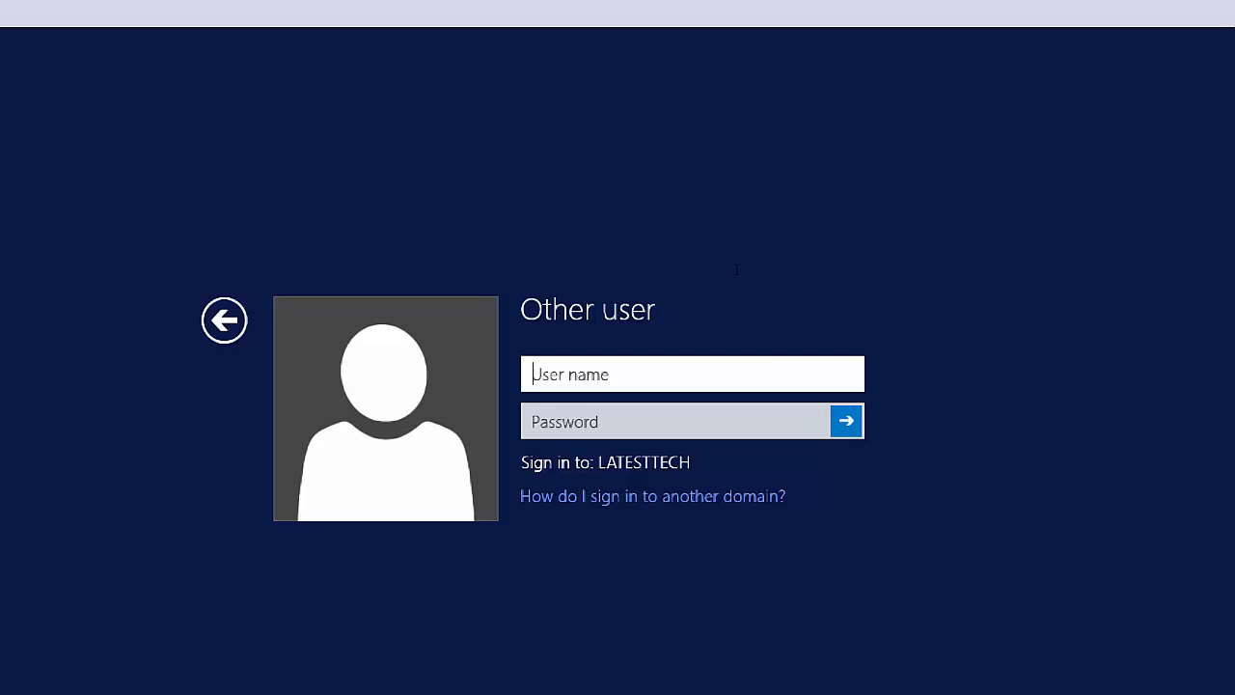
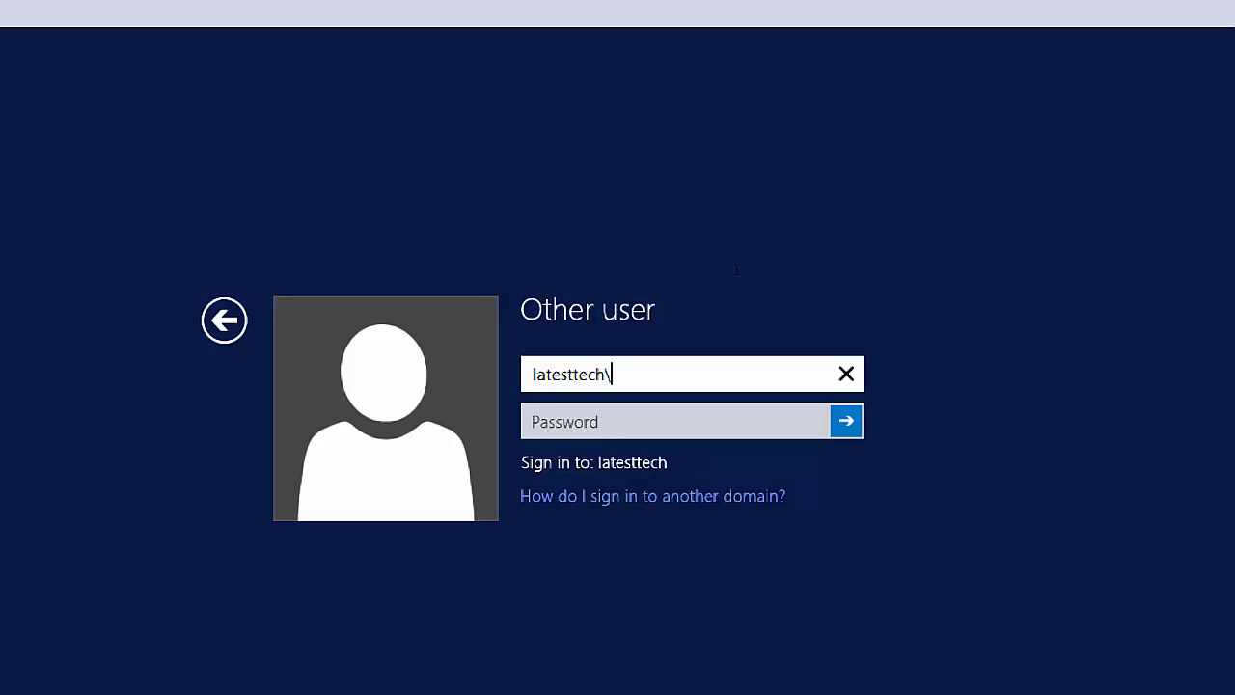
{"action": "key", "text": "Tab"}
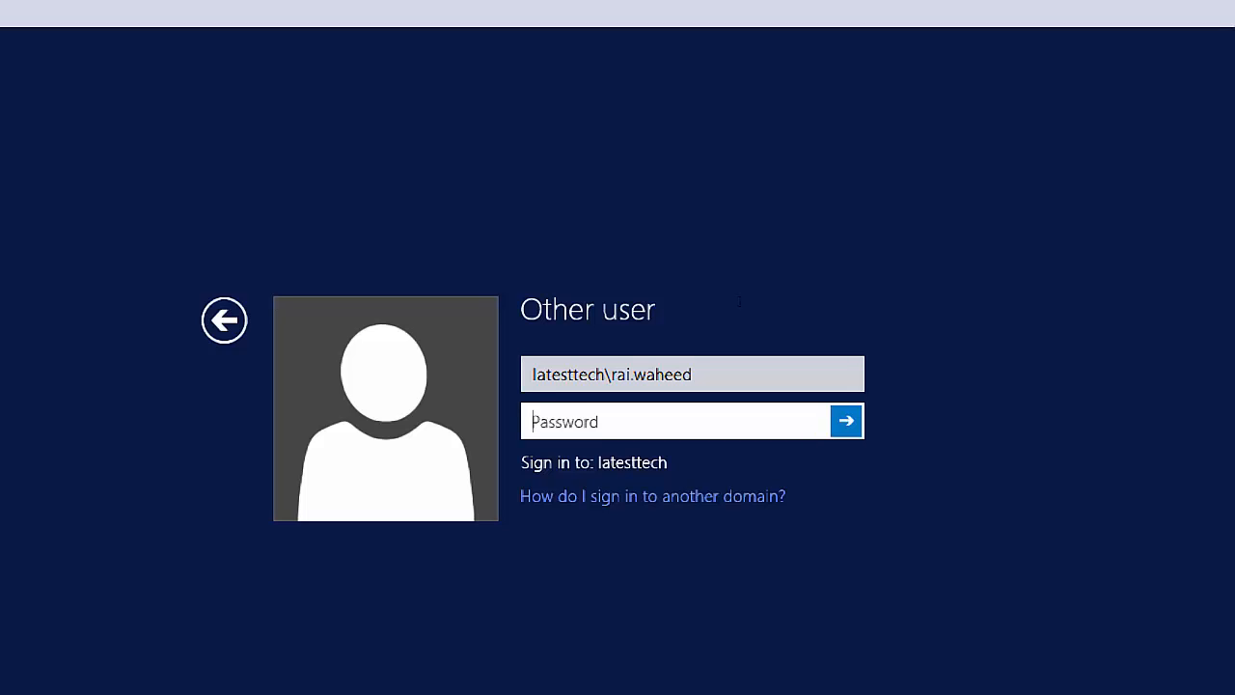
{"action": "type", "text": "••••••••"}
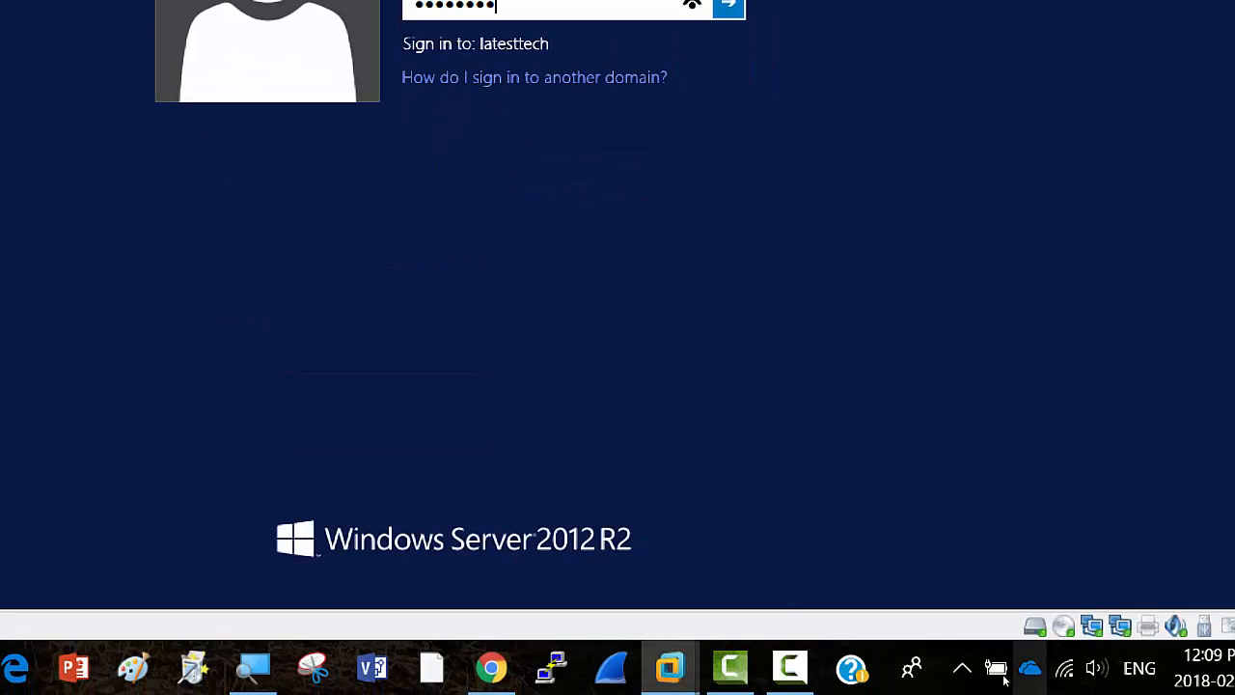
{"action": "left_click", "coordinate": [790, 667]}
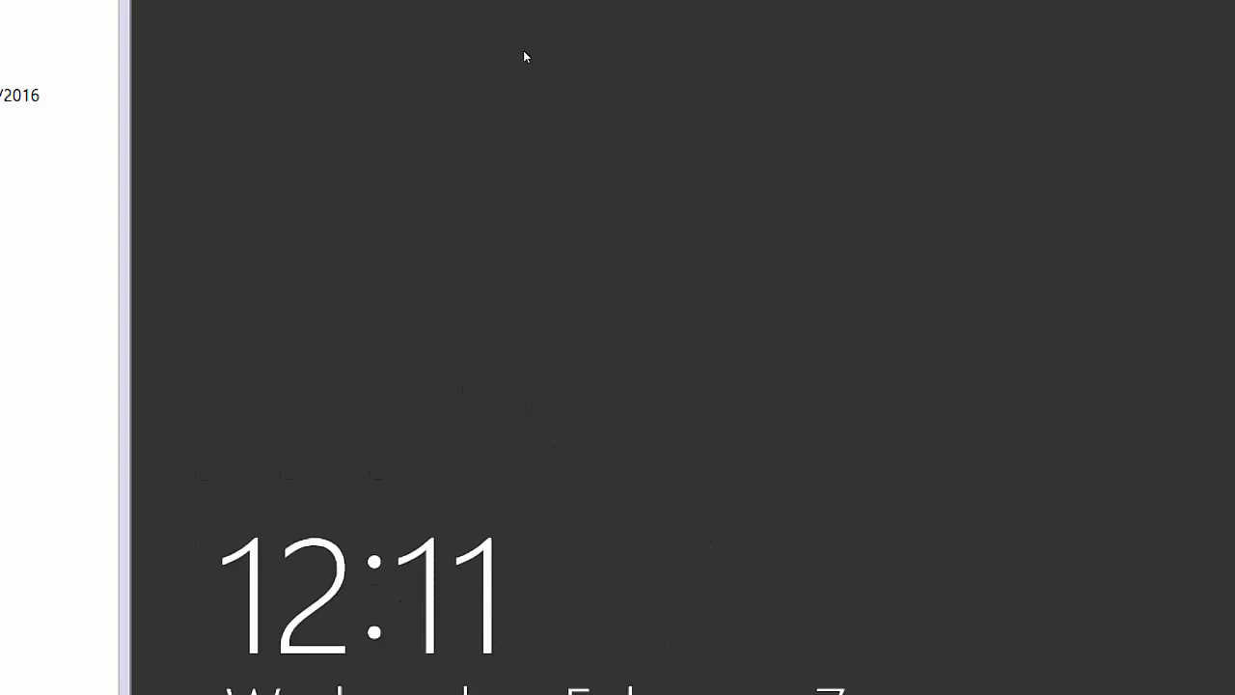
Sign in to the VM as the promoted domain admin via Other user, domain\username and password.
{"action": "left_click", "coordinate": [202, 40]}
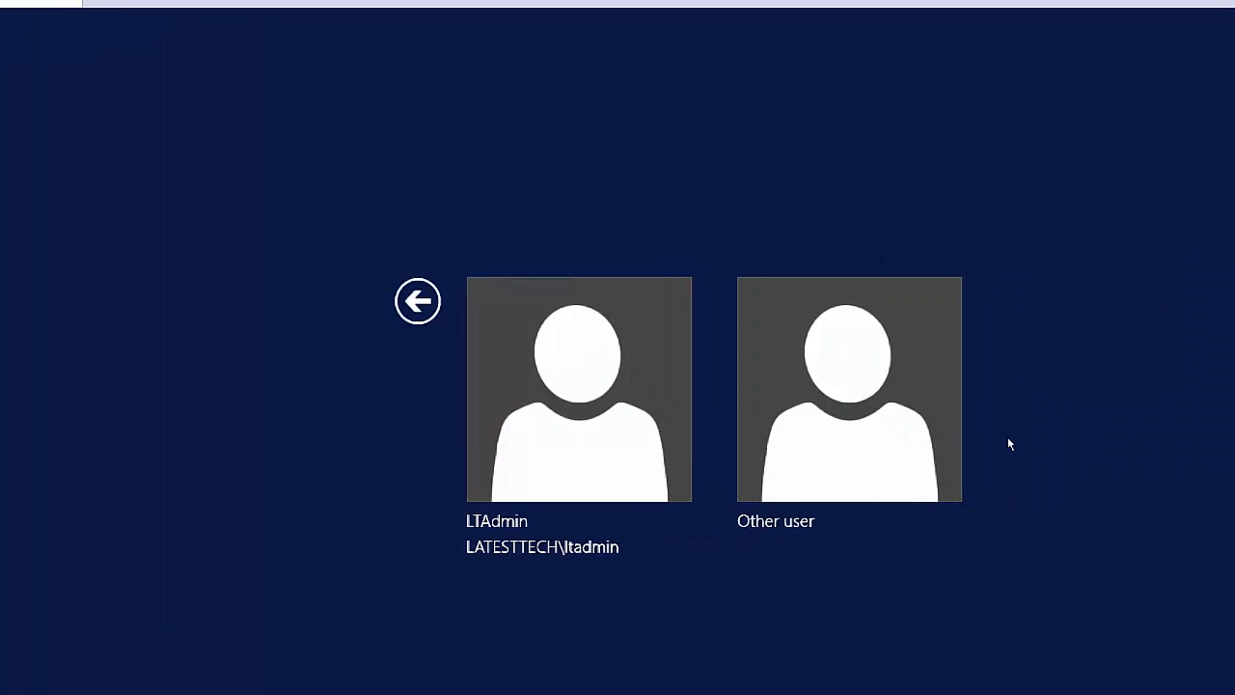
{"action": "left_click", "coordinate": [815, 288]}
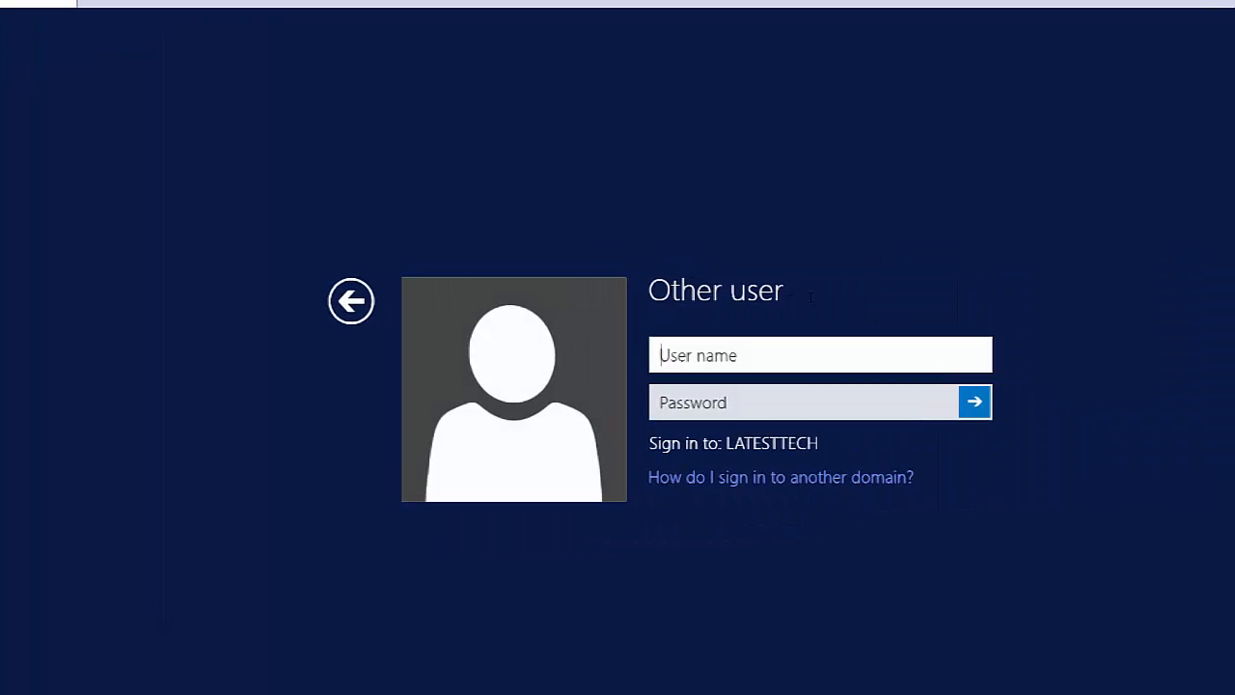
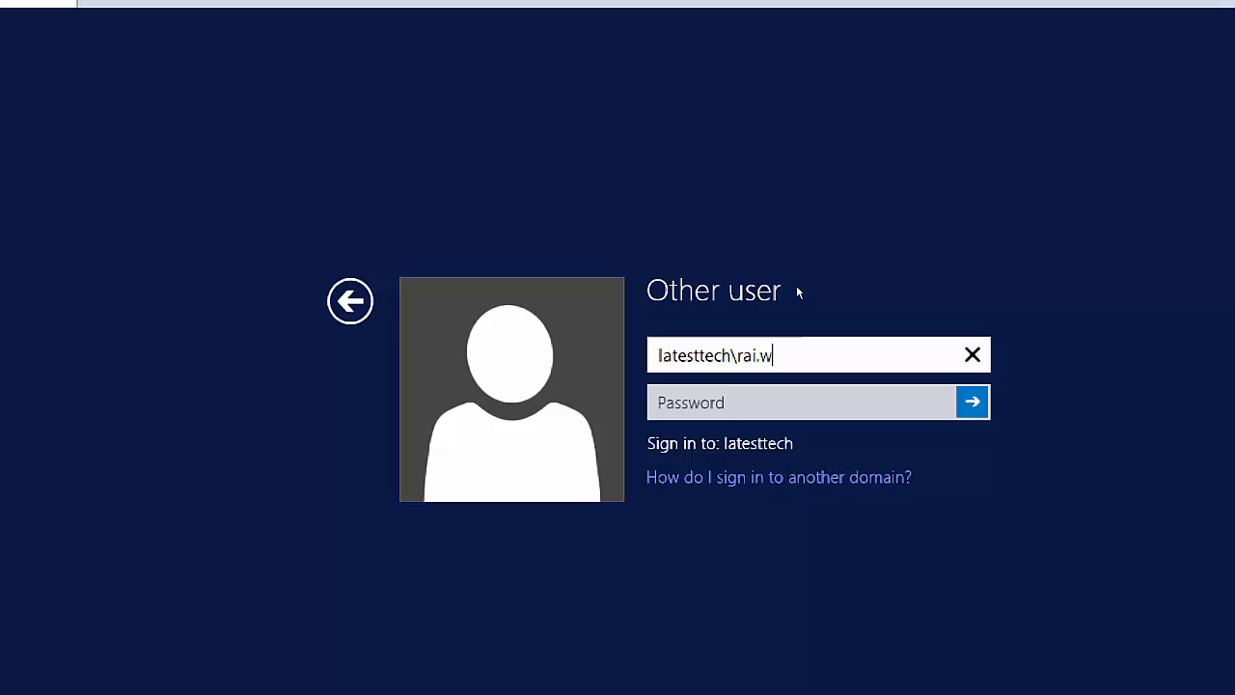
{"action": "key", "text": "Tab"}
{"action": "type", "text": "••••••"}
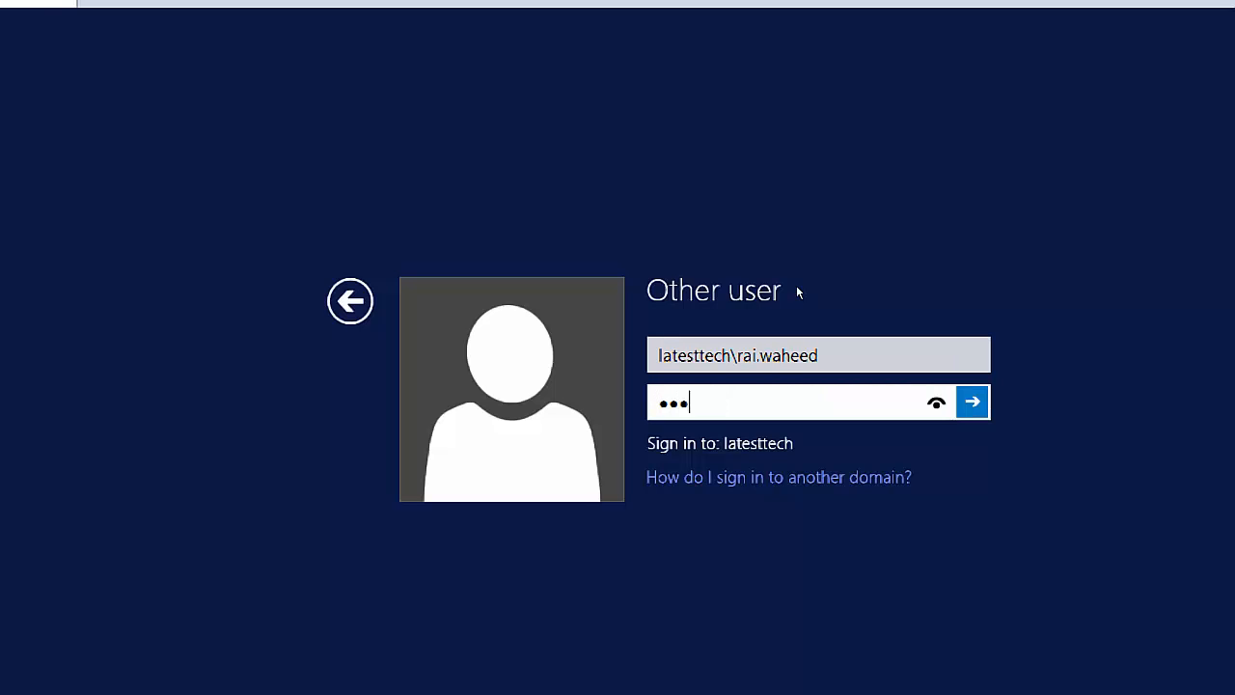
{"action": "type", "text": "••"}
{"action": "key", "text": "Return"}
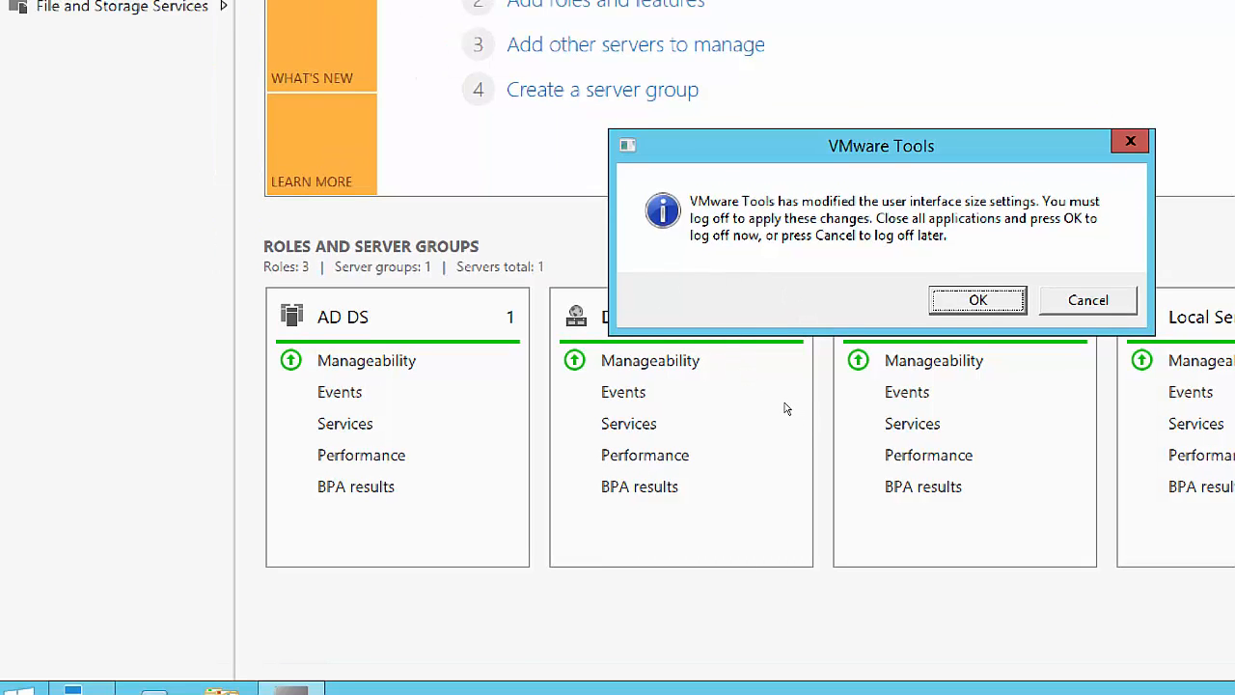
Dismiss the VMware Tools notice and sign back in with the domain admin account's password.
{"action": "key", "text": "Escape"}
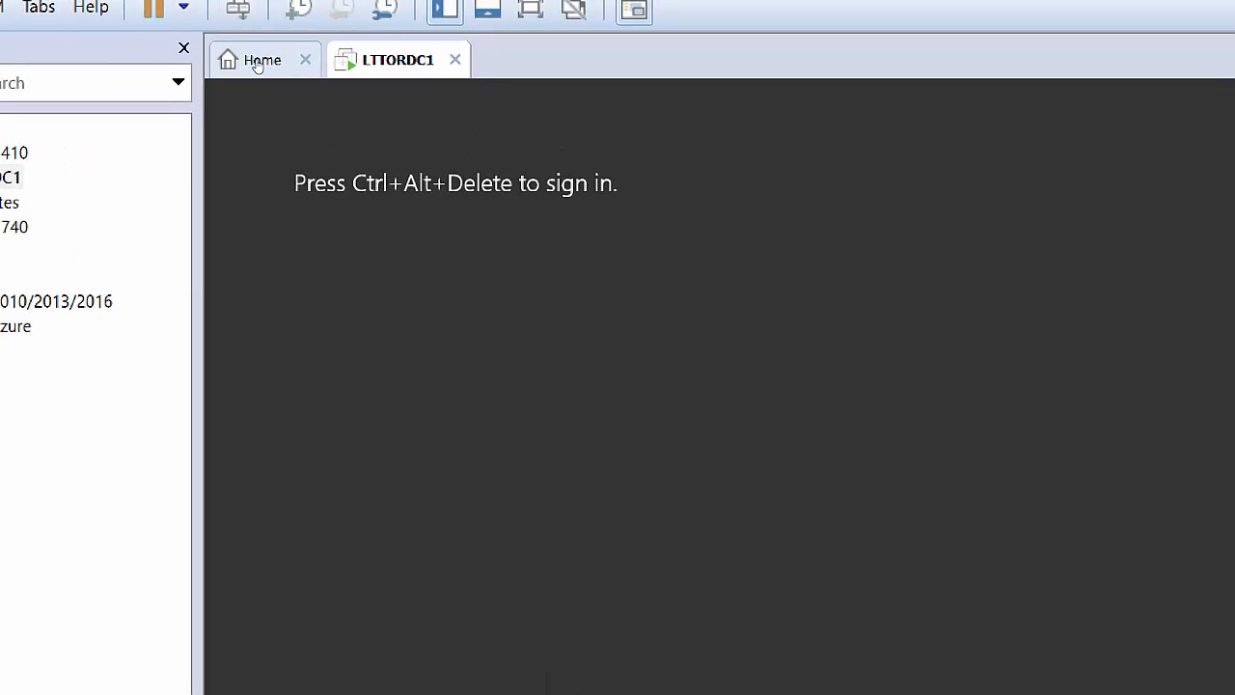
{"action": "left_click", "coordinate": [239, 13]}
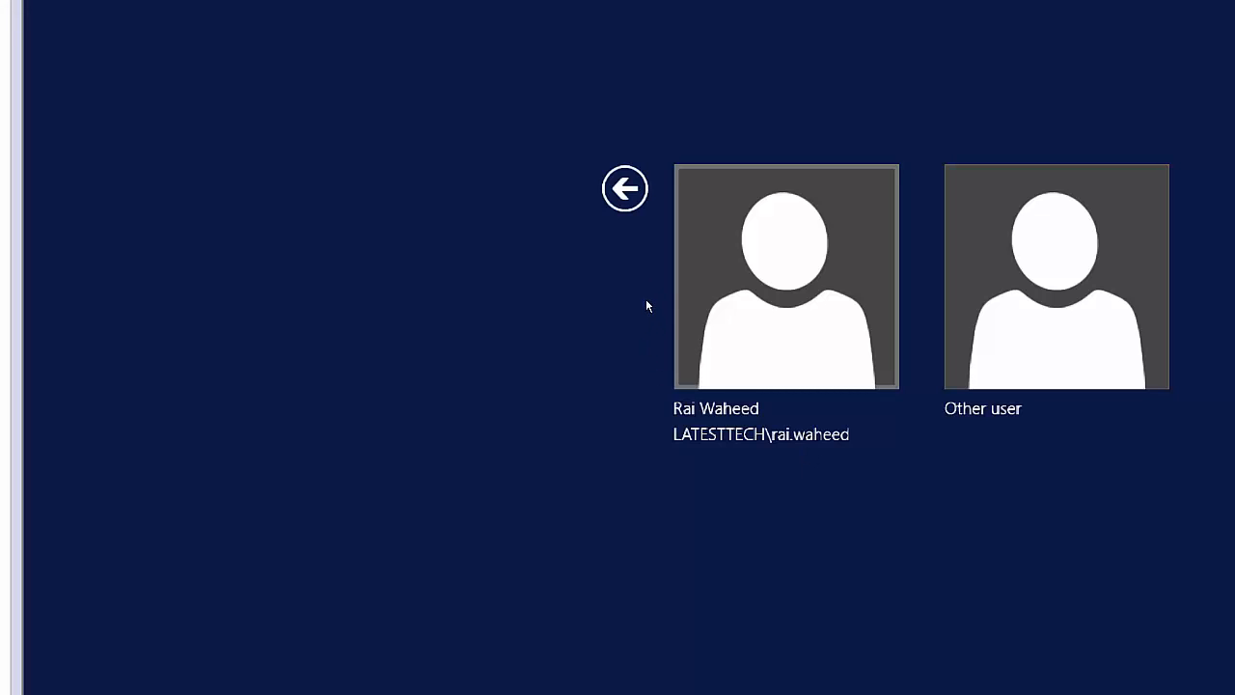
{"action": "key", "text": "Return"}
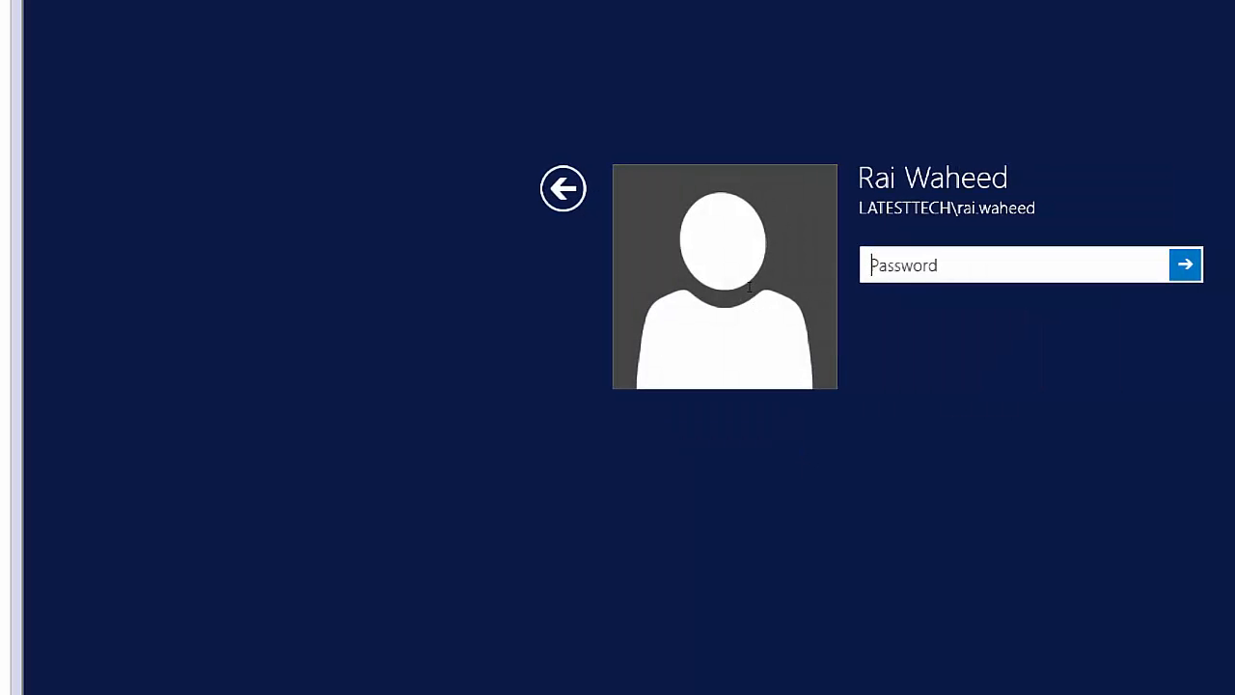
{"action": "type", "text": "*******"}
{"action": "key", "text": "Return"}
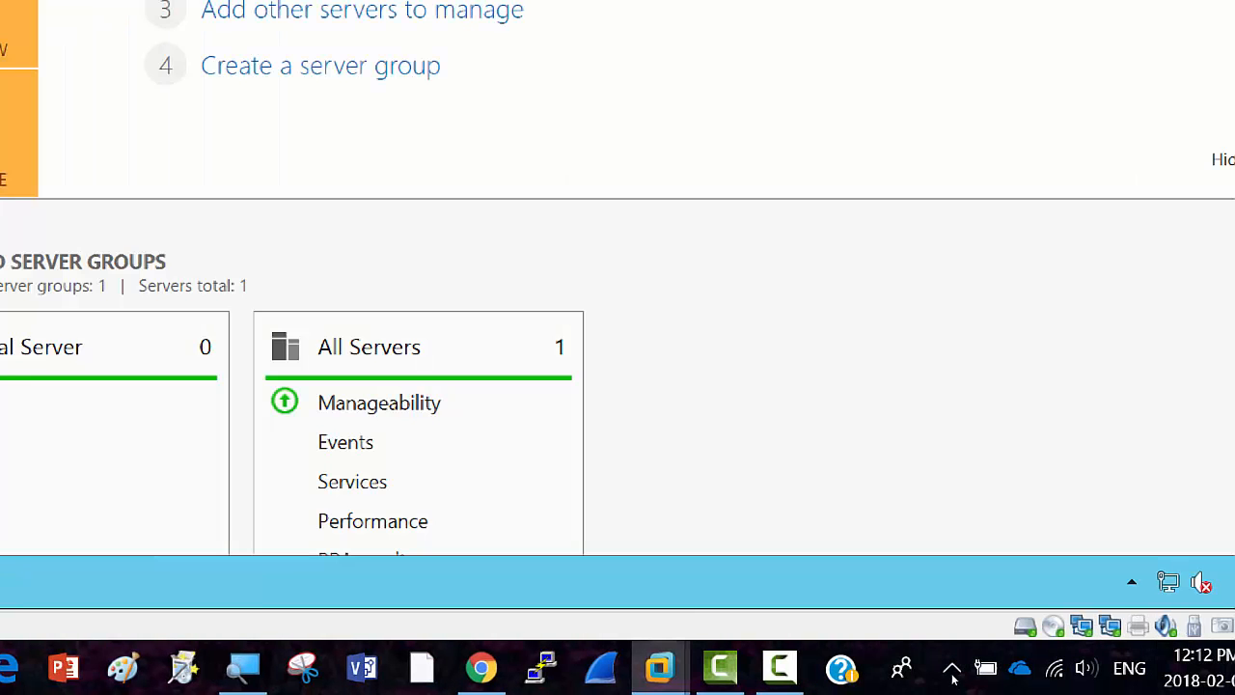
Type 'Domain Users can only login to Domain Joined machines. They' in a widened text box, fixing the typo.
{"action": "left_click", "coordinate": [779, 670]}
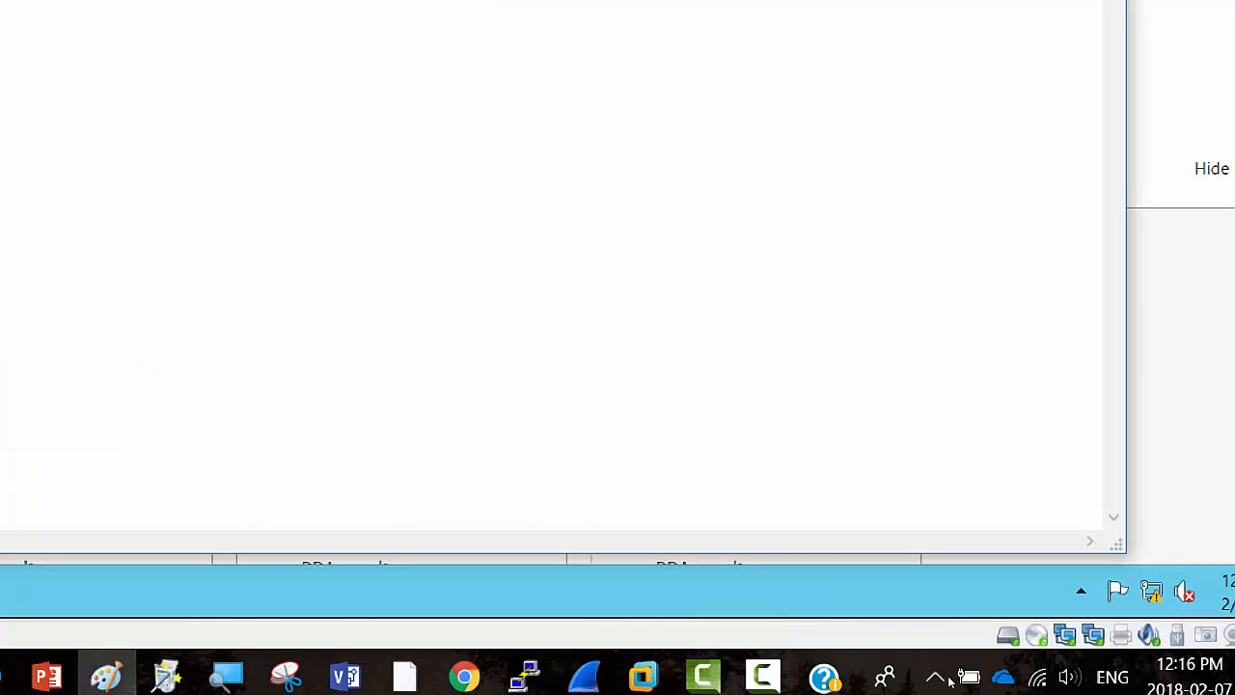
{"action": "left_click", "coordinate": [762, 676]}
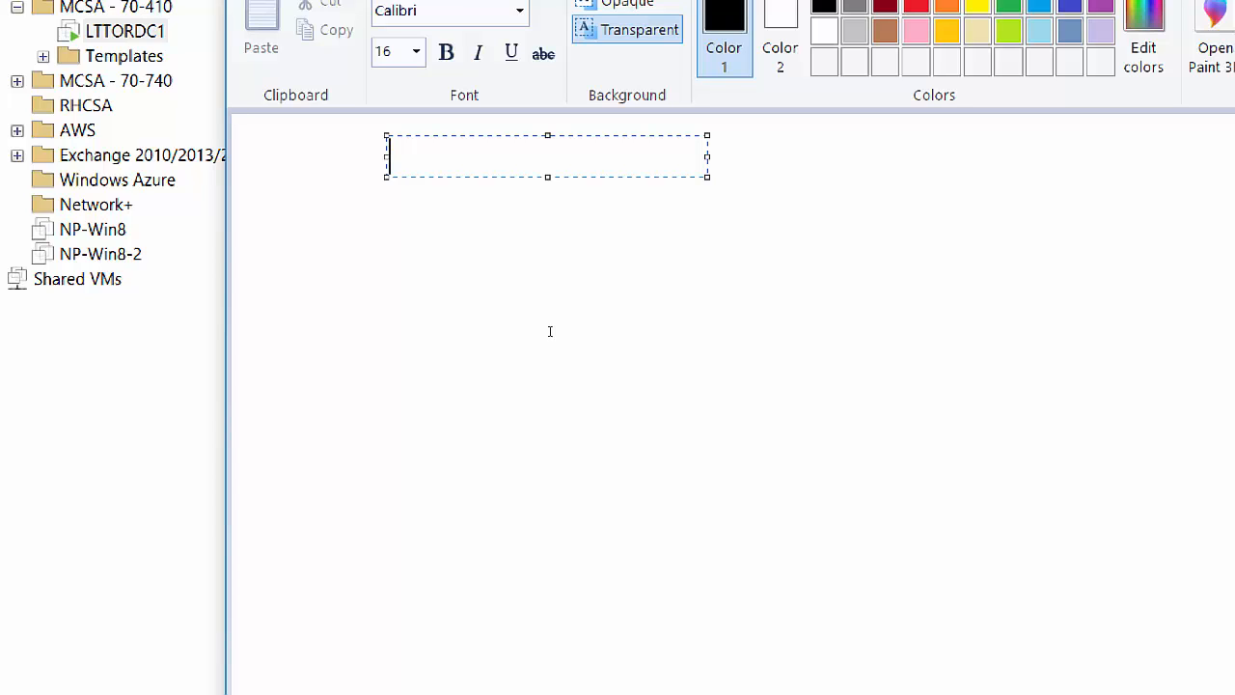
{"action": "type", "text": "Domain"}
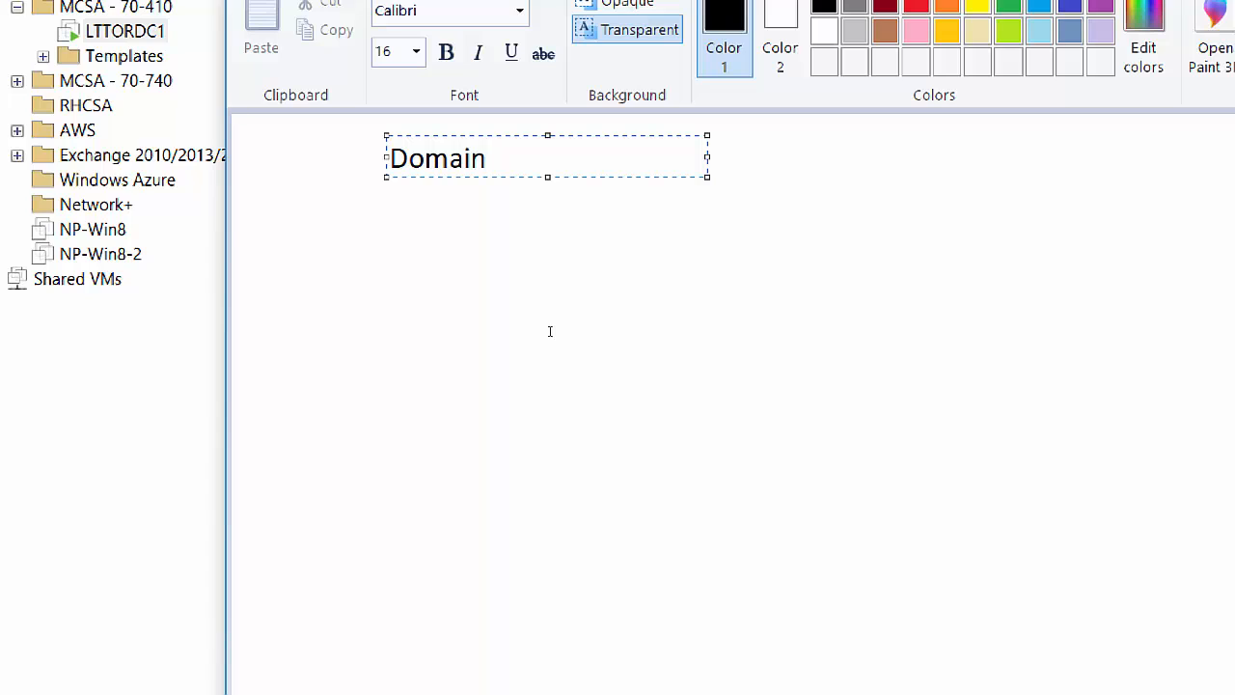
{"action": "type", "text": " Users can onl"}
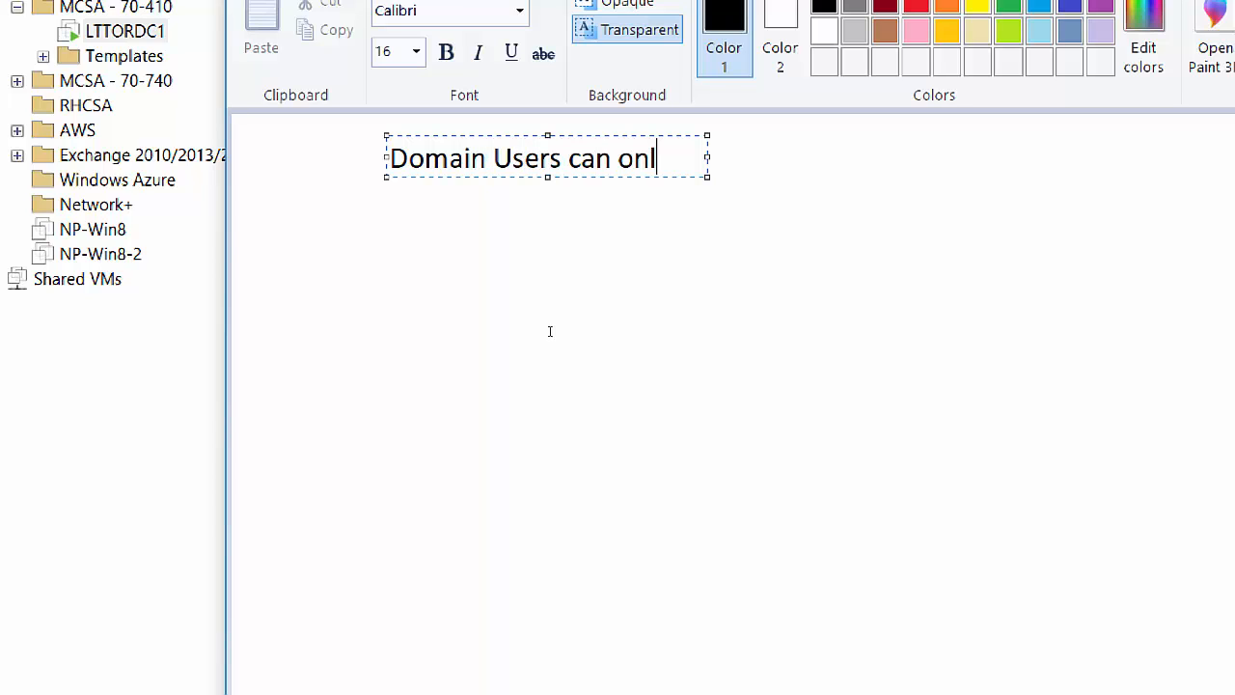
{"action": "type", "text": "y login to"}
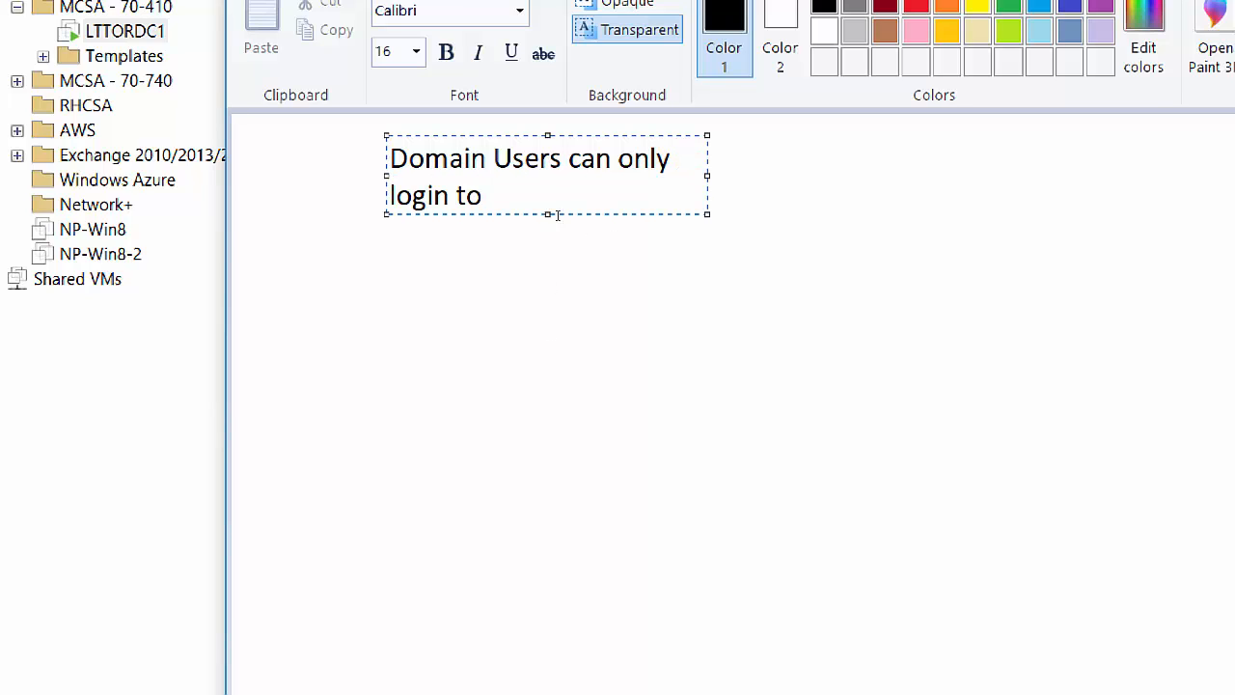
{"action": "mouse_move", "coordinate": [423, 212]}
{"action": "left_mouse_down"}
{"action": "mouse_move", "coordinate": [791, 265]}
{"action": "mouse_move", "coordinate": [948, 237]}
{"action": "left_mouse_up"}
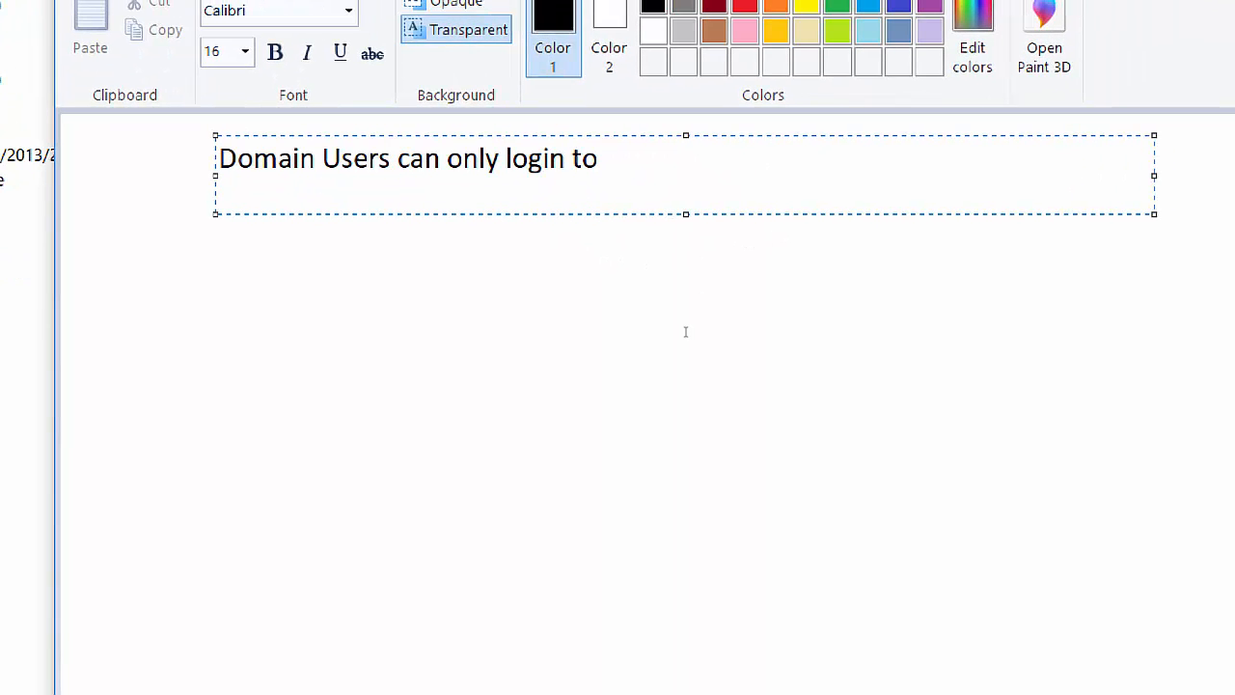
{"action": "type", "text": "Dom"}
{"action": "type", "text": "ain"}
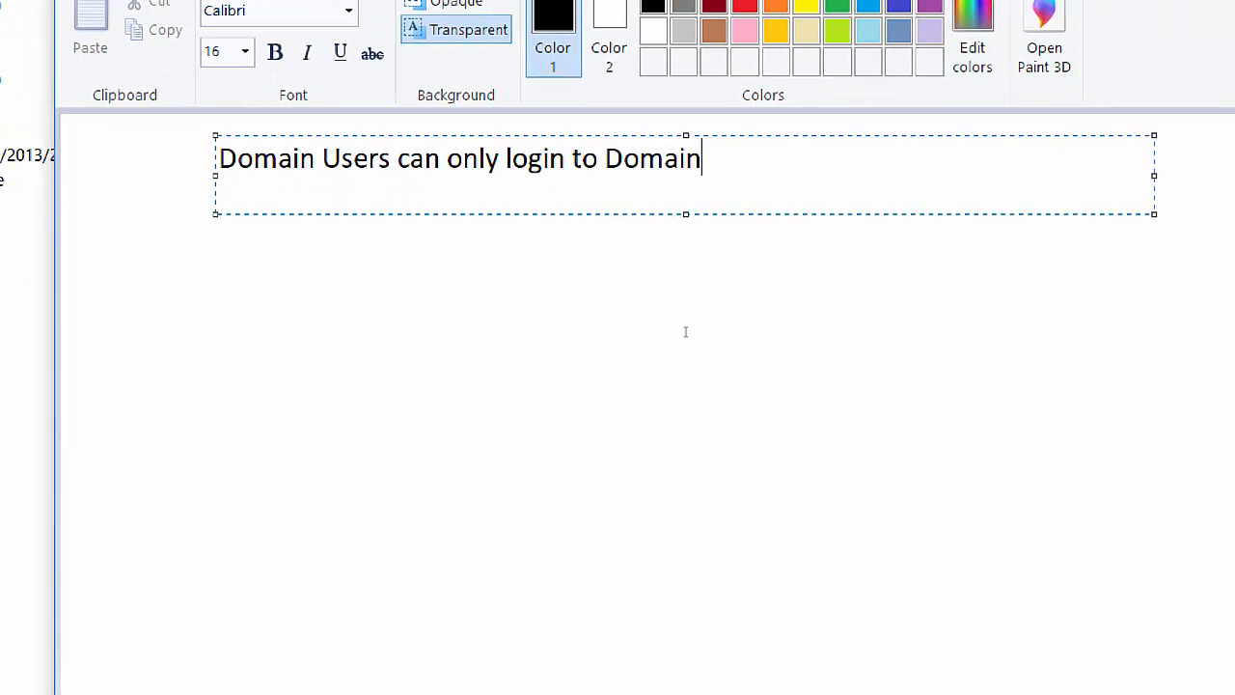
{"action": "type", "text": " Joined "}
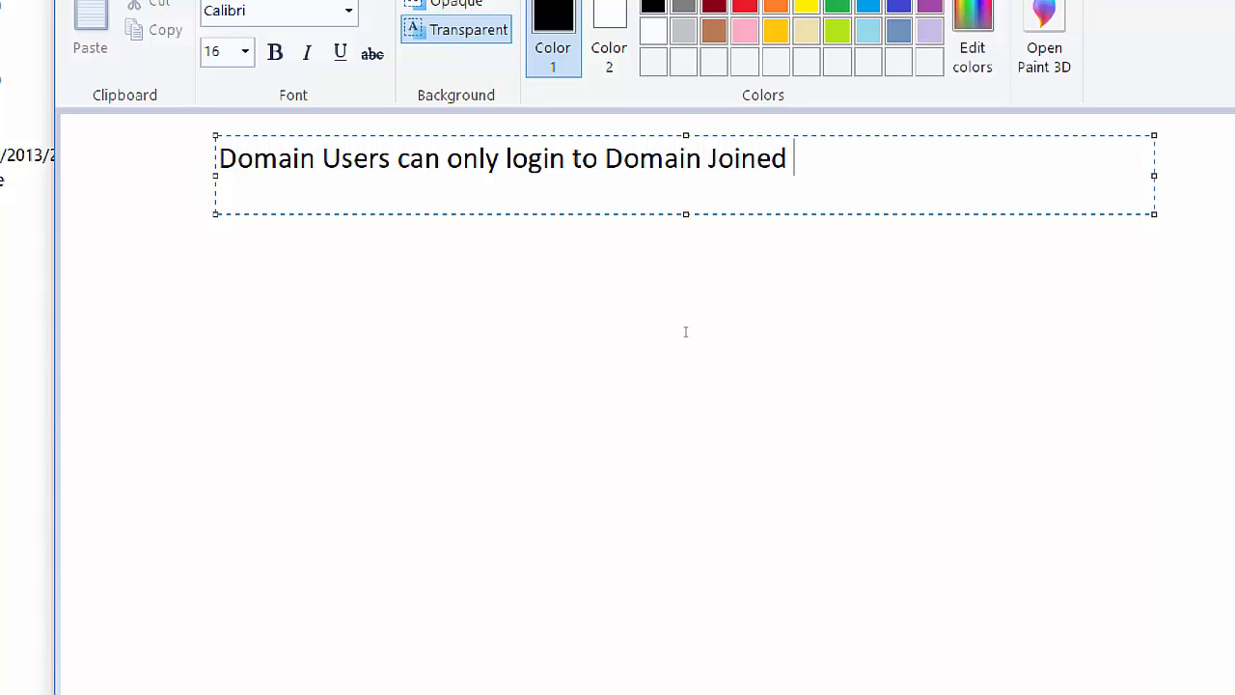
{"action": "type", "text": "machi"}
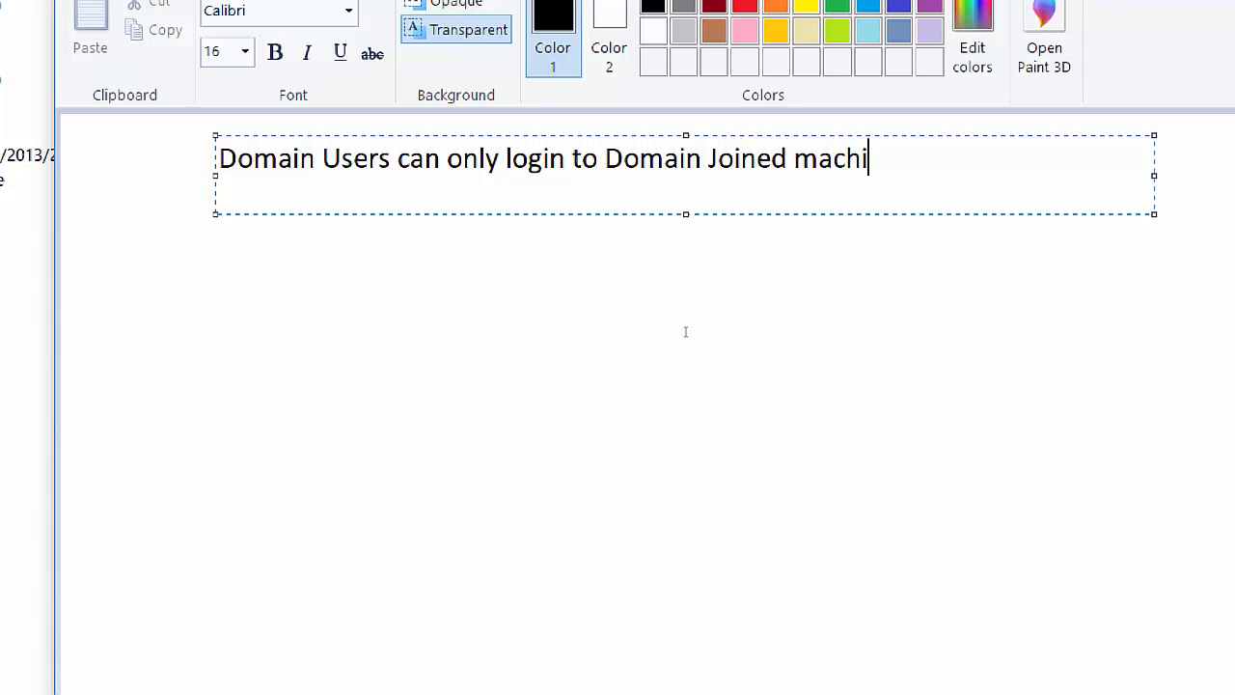
{"action": "type", "text": "nes"}
{"action": "type", "text": ". Th"}
{"action": "type", "text": "ay"}
{"action": "key", "text": "BackSpace"}
{"action": "key", "text": "BackSpace"}
{"action": "type", "text": "ey"}
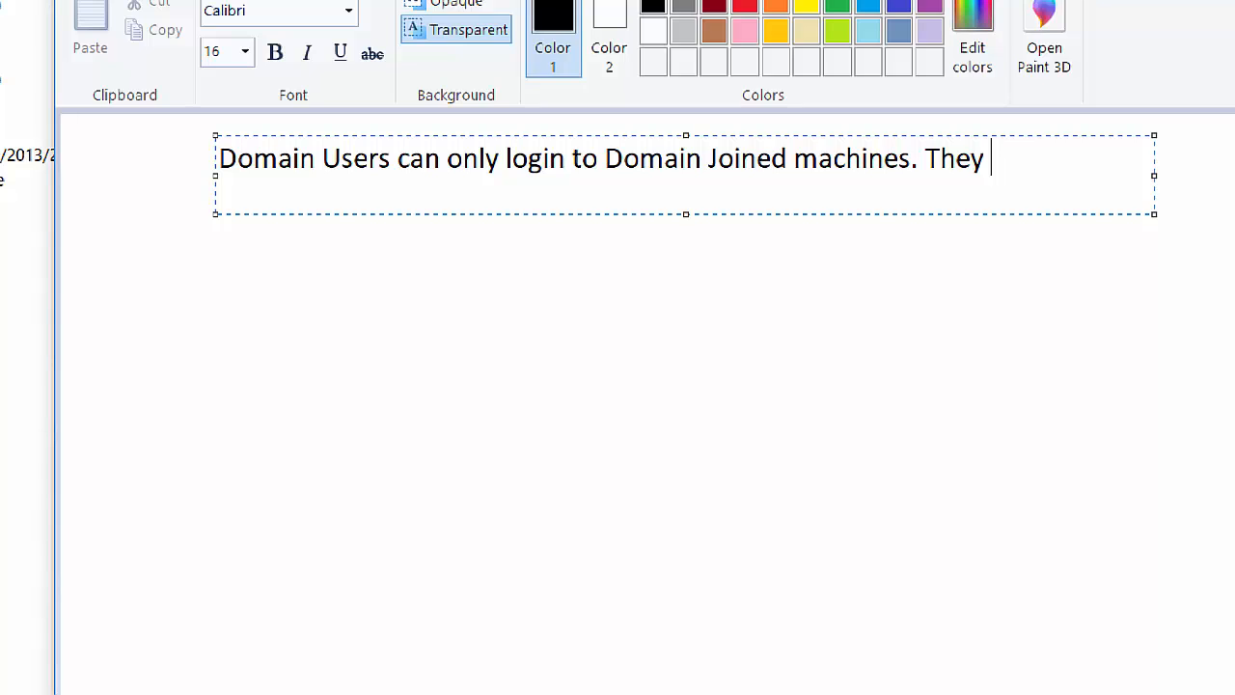
Complete the note with 'cannot login to Domain Controllers.' and a new line 'Domain Administrator privilage is required to login to DCs'.
{"action": "type", "text": "cannot"}
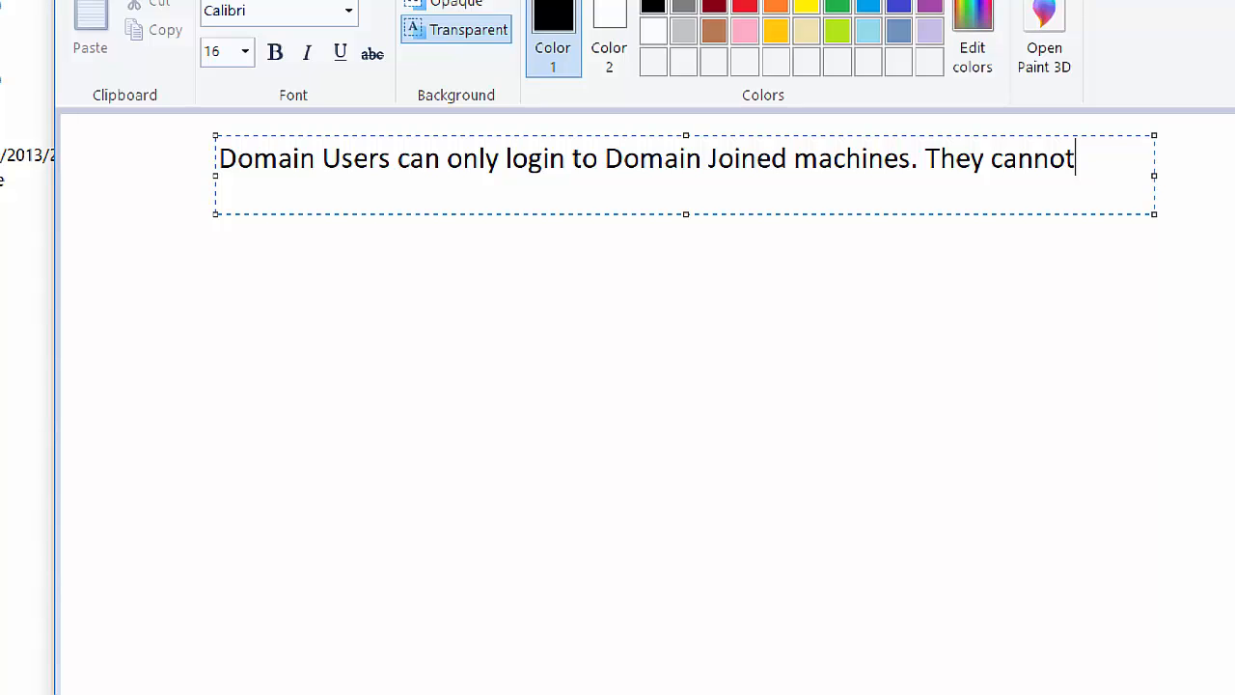
{"action": "type", "text": "login "}
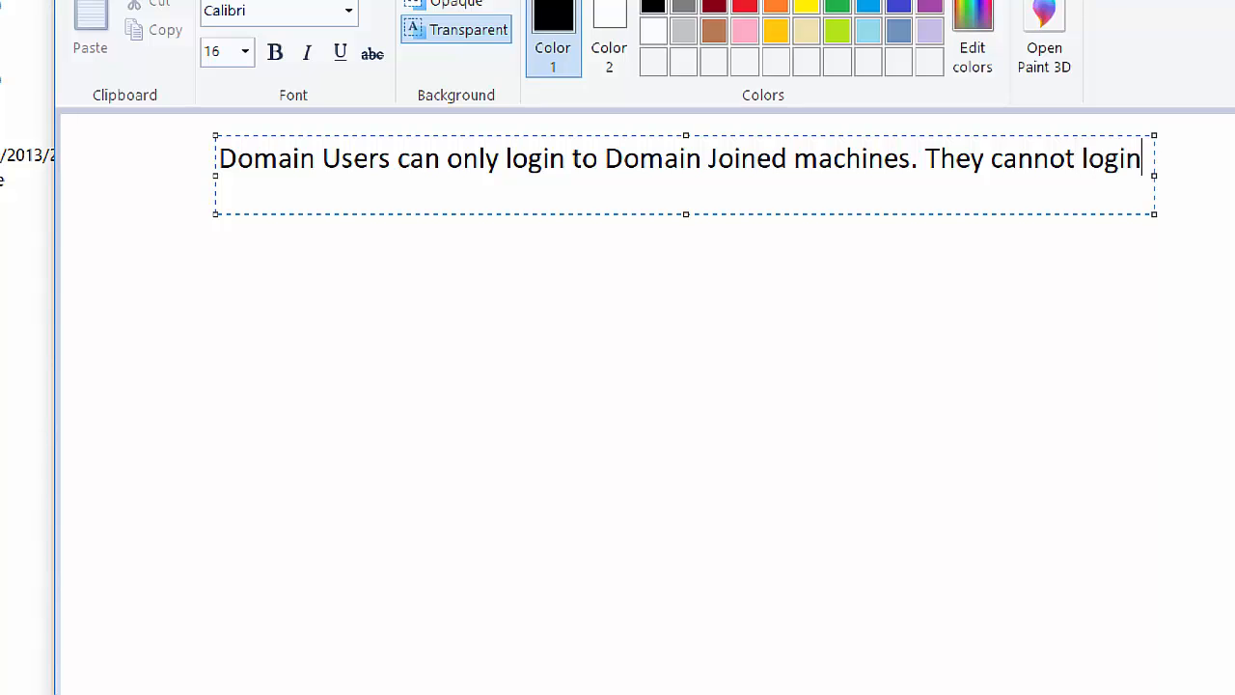
{"action": "type", "text": "to Com"}
{"action": "key", "text": "BackSpace"}
{"action": "key", "text": "BackSpace"}
{"action": "key", "text": "BackSpace"}
{"action": "type", "text": "Domian"}
{"action": "key", "text": "BackSpace"}
{"action": "key", "text": "BackSpace"}
{"action": "key", "text": "BackSpace"}
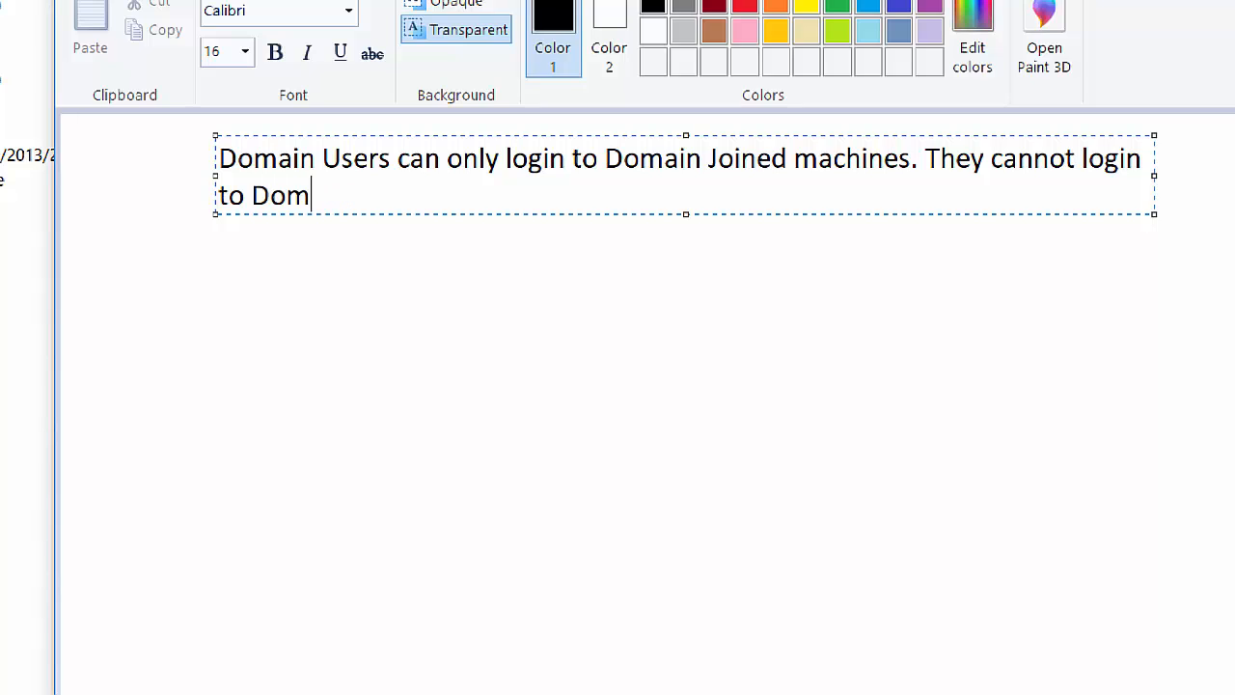
{"action": "type", "text": "ain Con"}
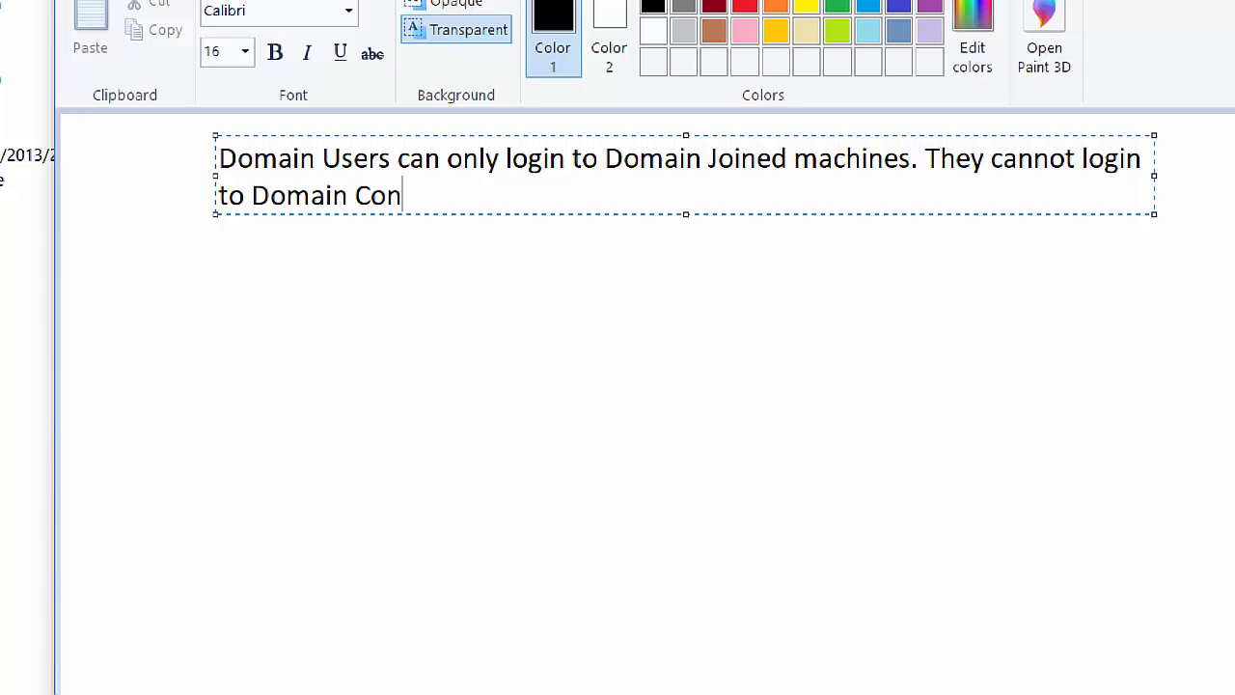
{"action": "type", "text": "trollers"}
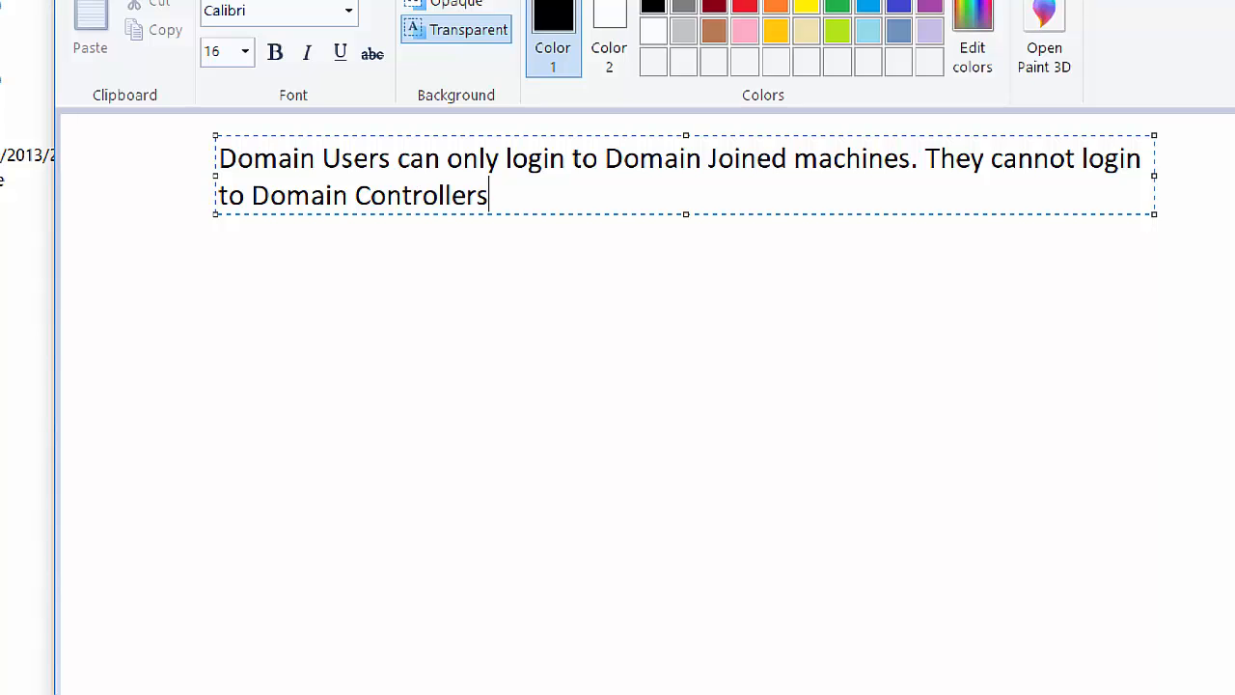
{"action": "type", "text": "."}
{"action": "key", "text": "Return"}
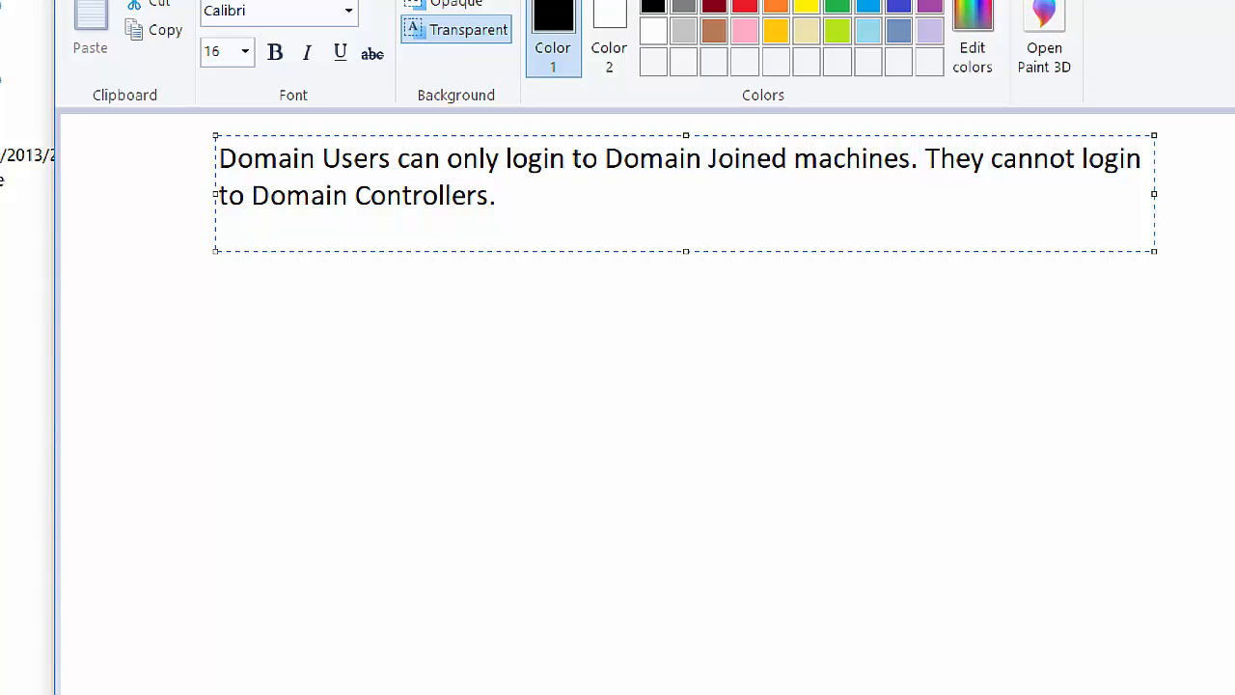
{"action": "type", "text": "Domain Admi"}
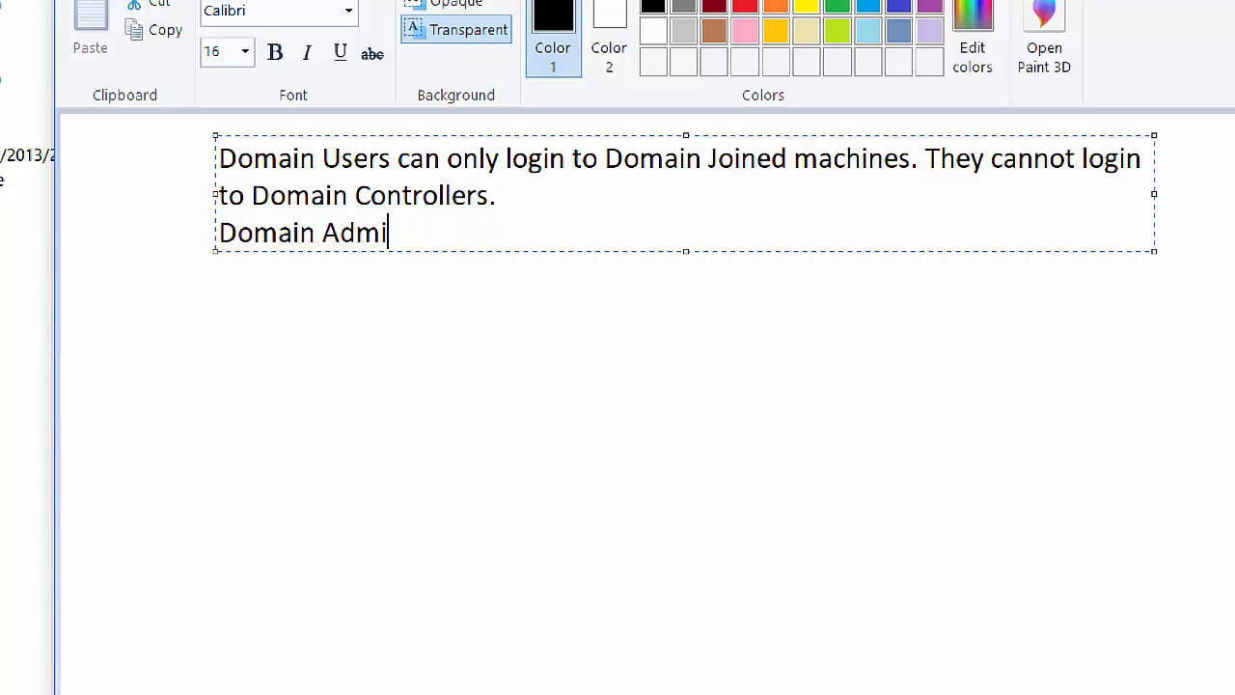
{"action": "type", "text": "nistrator"}
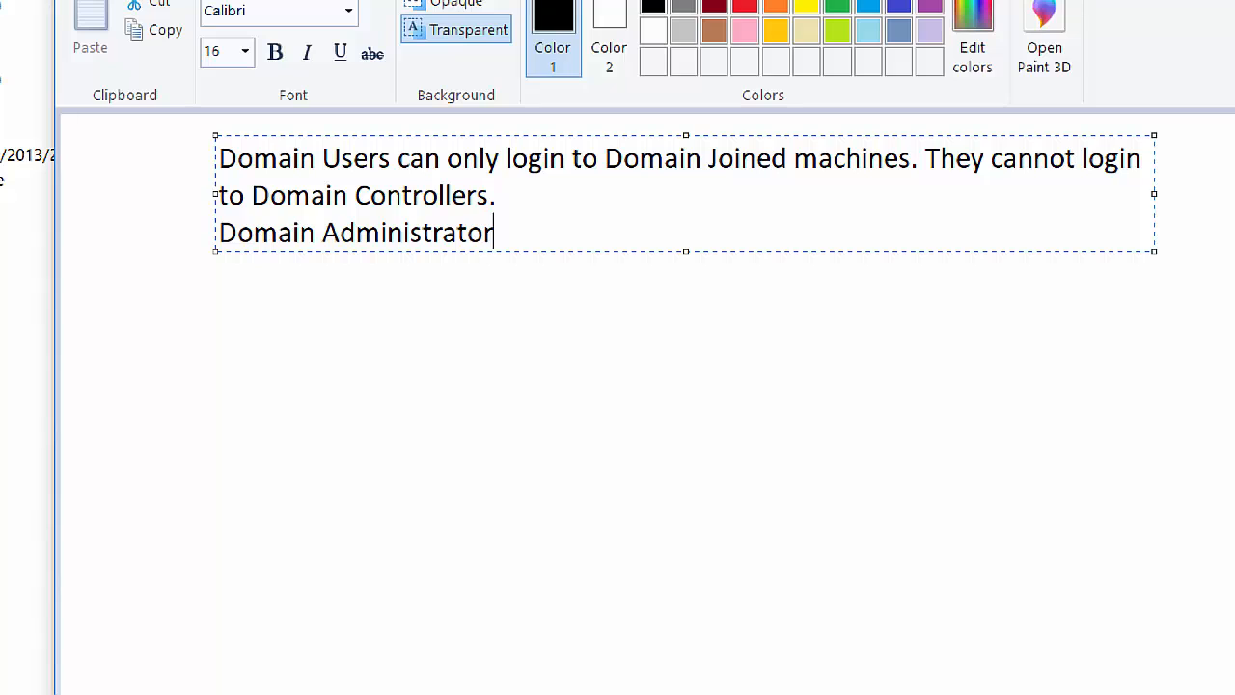
{"action": "type", "text": " privilage is "}
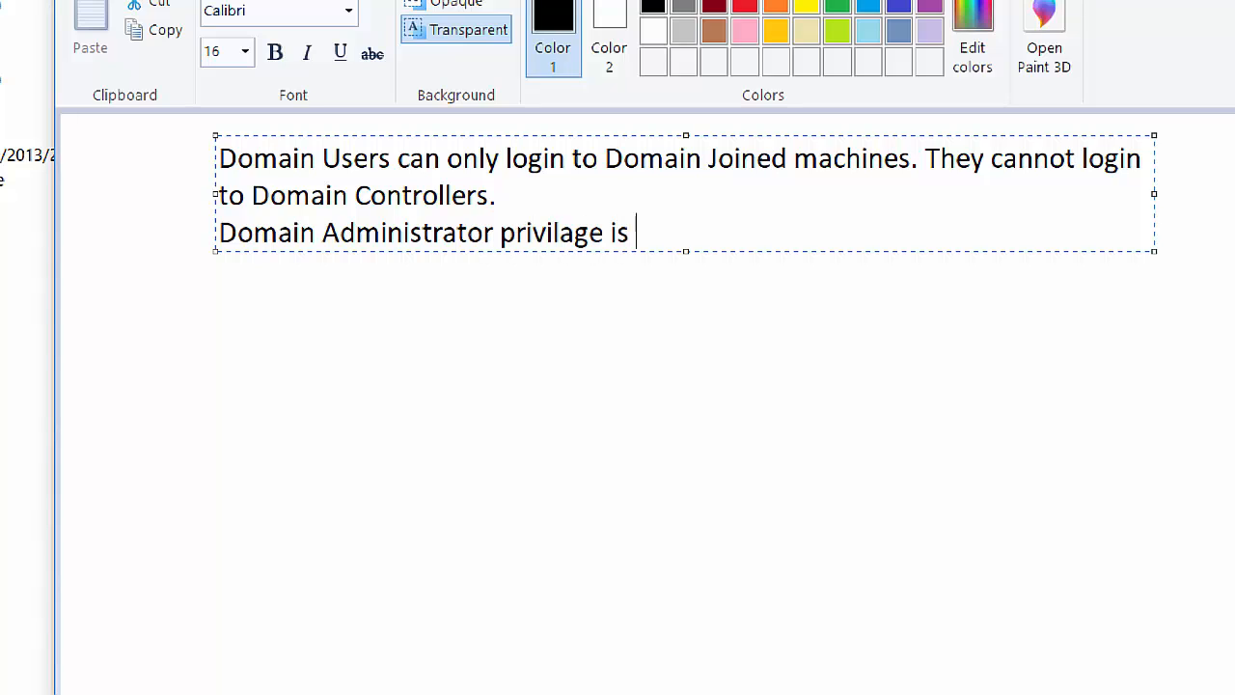
{"action": "type", "text": "require"}
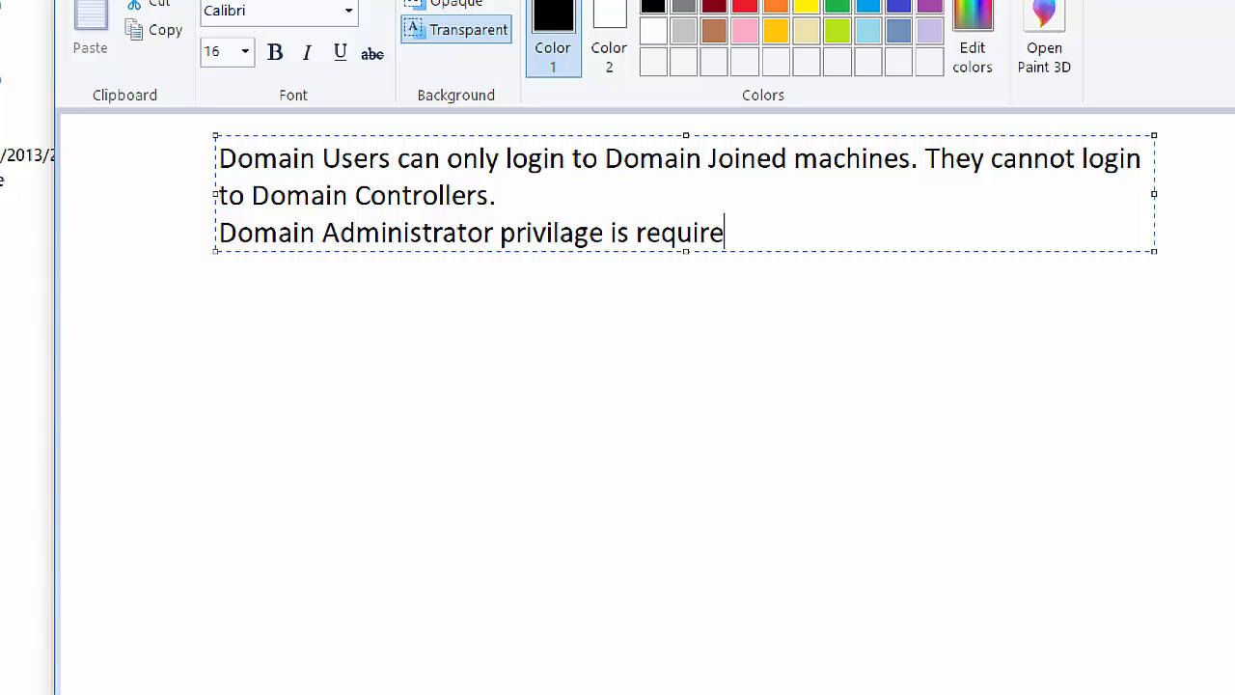
{"action": "type", "text": "d to logi"}
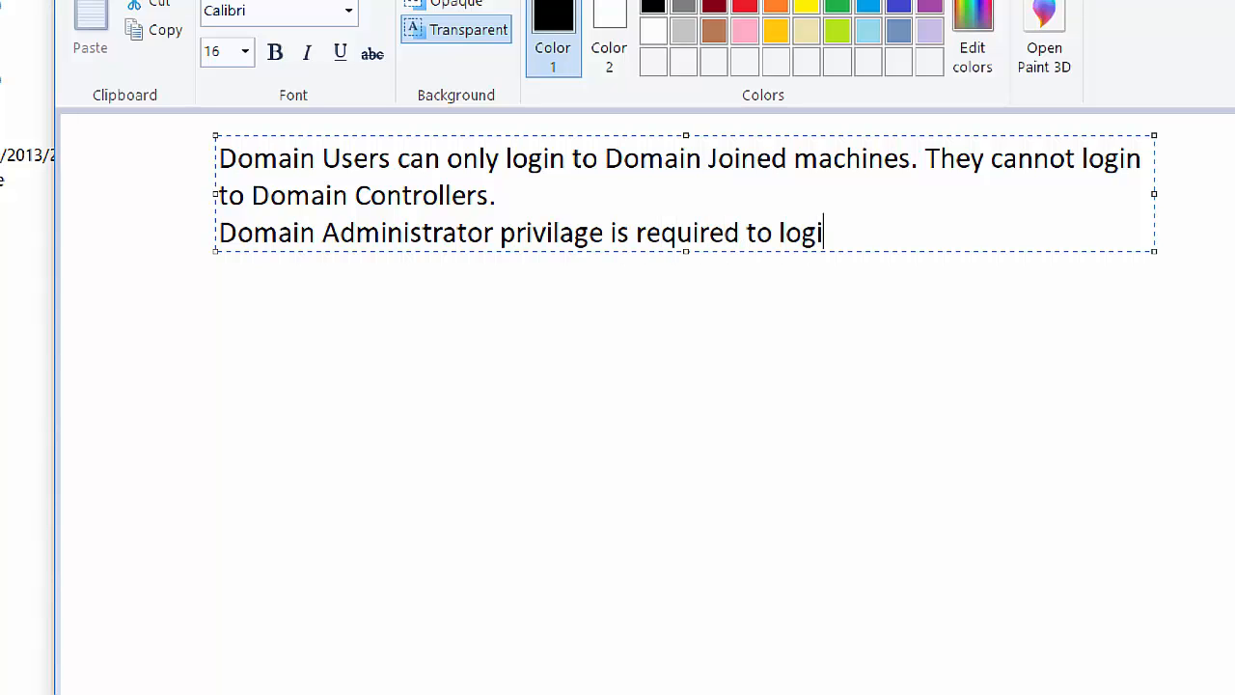
{"action": "type", "text": "n to DCs"}
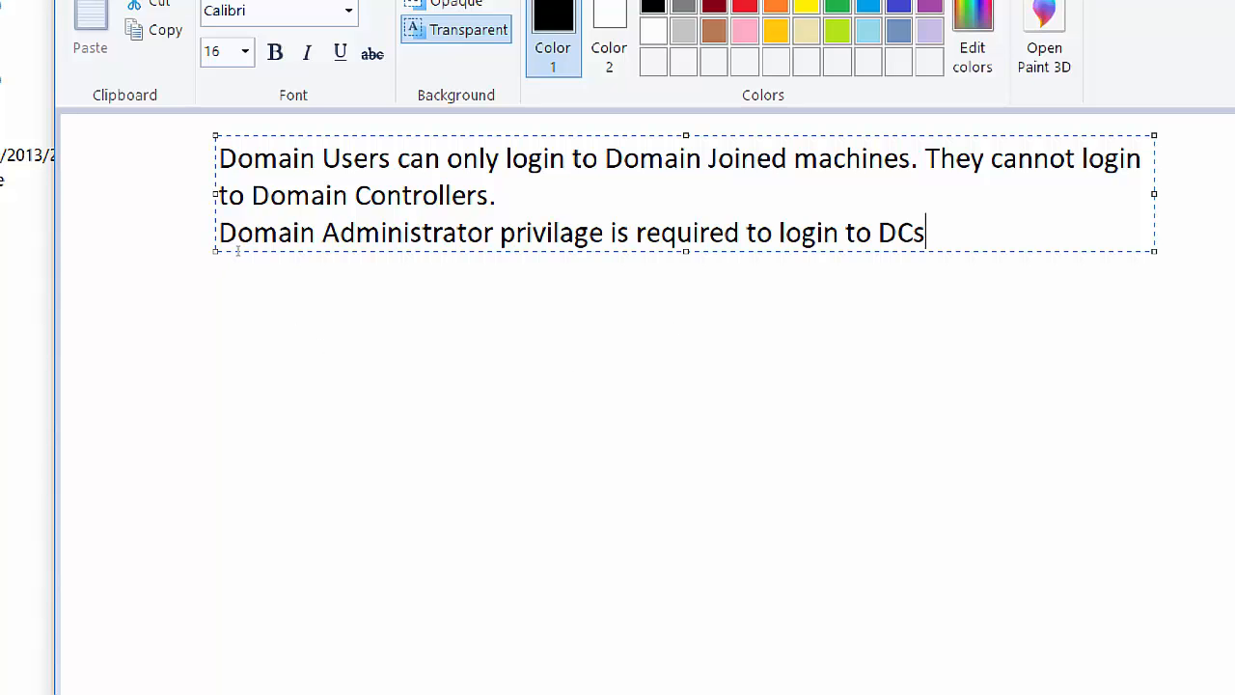
Color the 'Domain Administrator privilage is required to login to DCs' line green and commit it to the canvas.
{"action": "left_click_drag", "start_coordinate": [219, 233], "coordinate": [803, 236]}
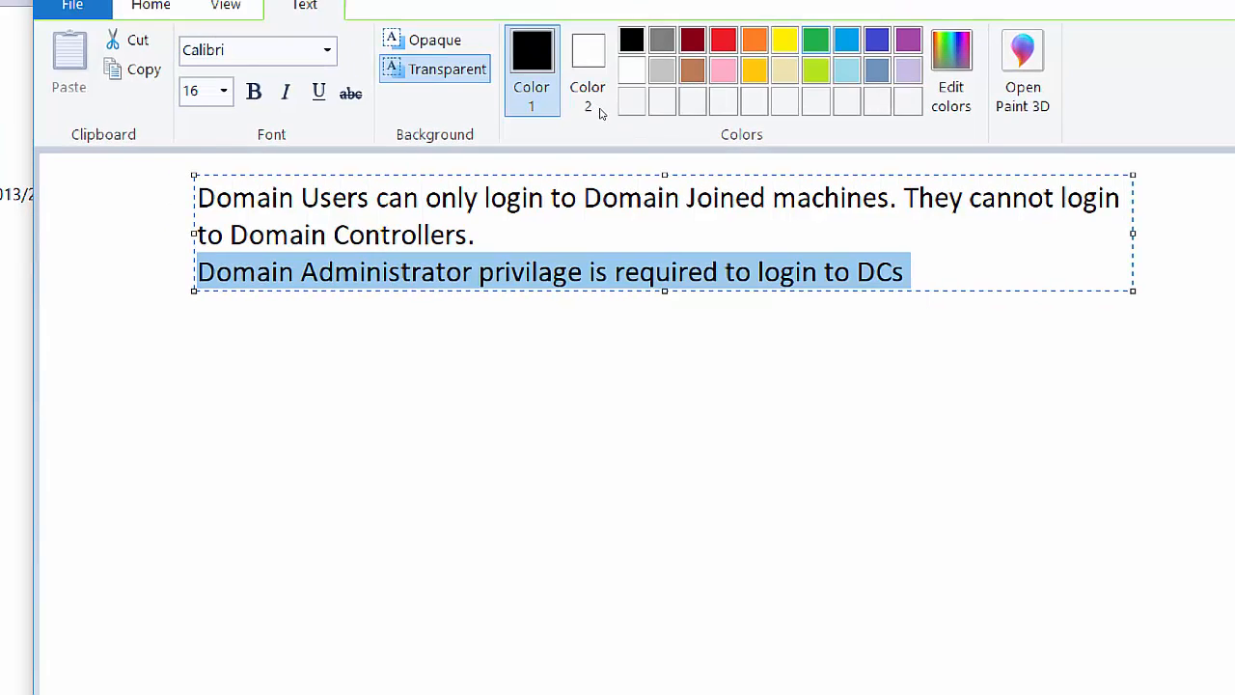
{"action": "left_click", "coordinate": [815, 39]}
{"action": "left_click", "coordinate": [470, 370]}
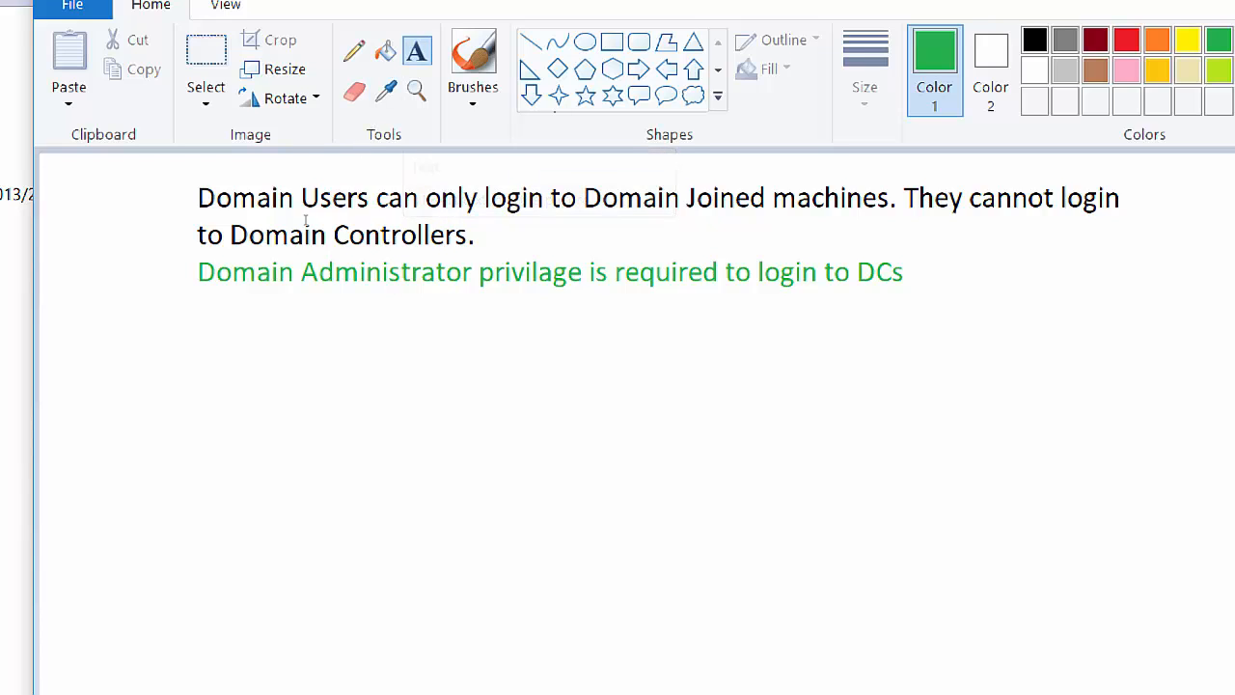
In a new text box below, list Authentication, Authorization and Auiding/Accounting on separate lines.
{"action": "left_click", "coordinate": [202, 311]}
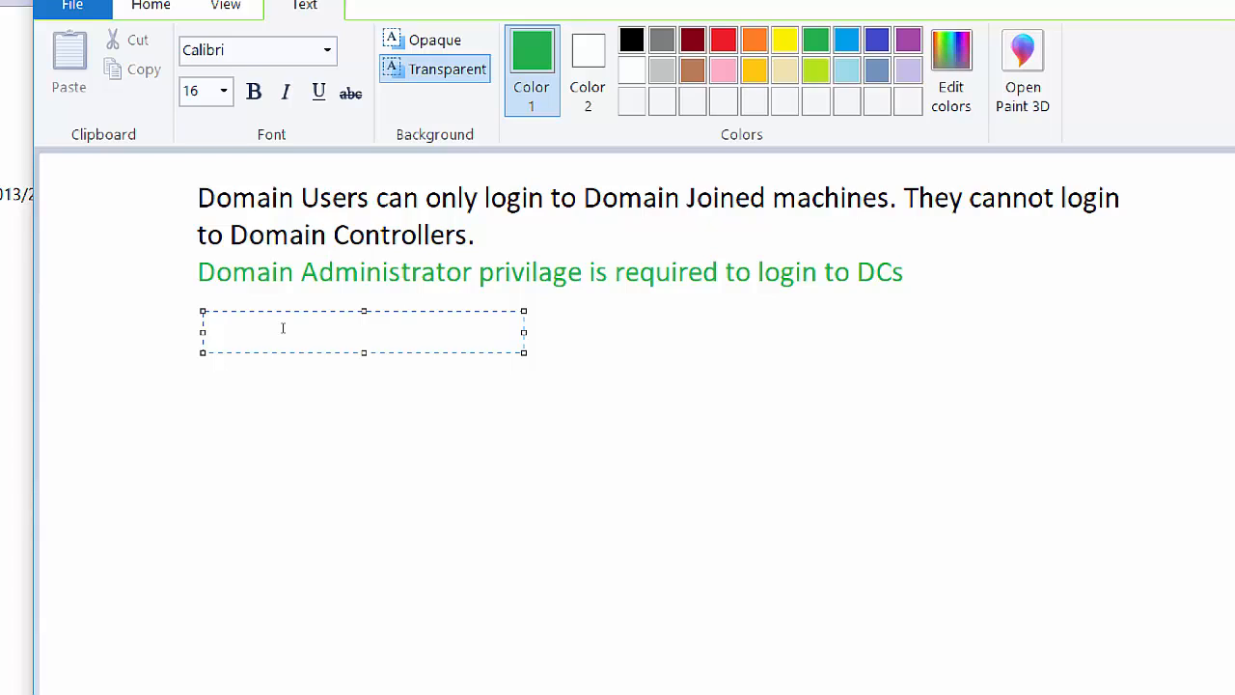
{"action": "type", "text": "Authentication"}
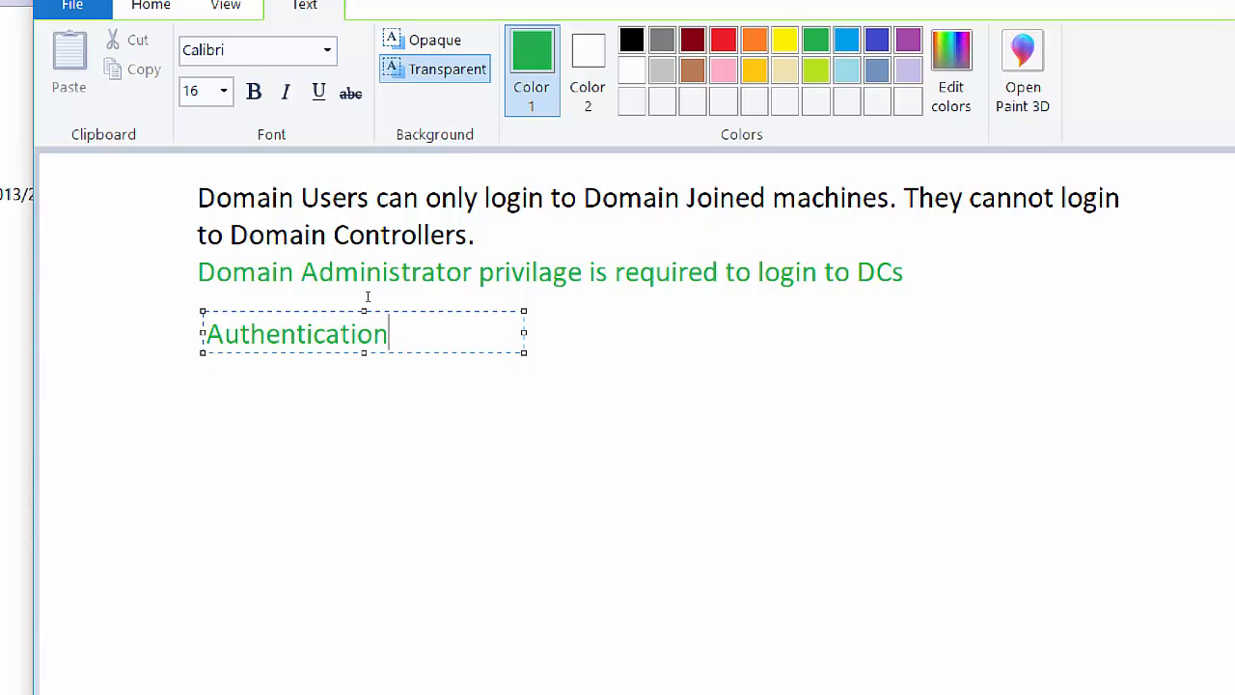
{"action": "key", "text": "Return"}
{"action": "key", "text": "Return"}
{"action": "type", "text": "Au"}
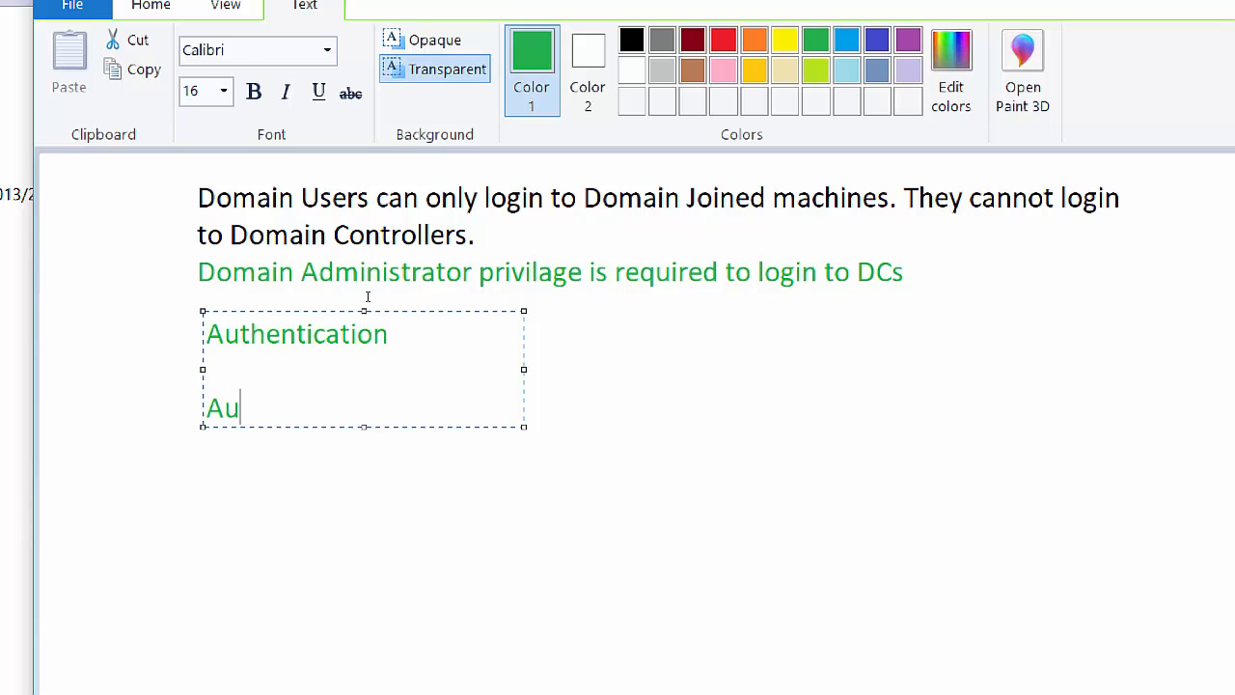
{"action": "type", "text": "thorization"}
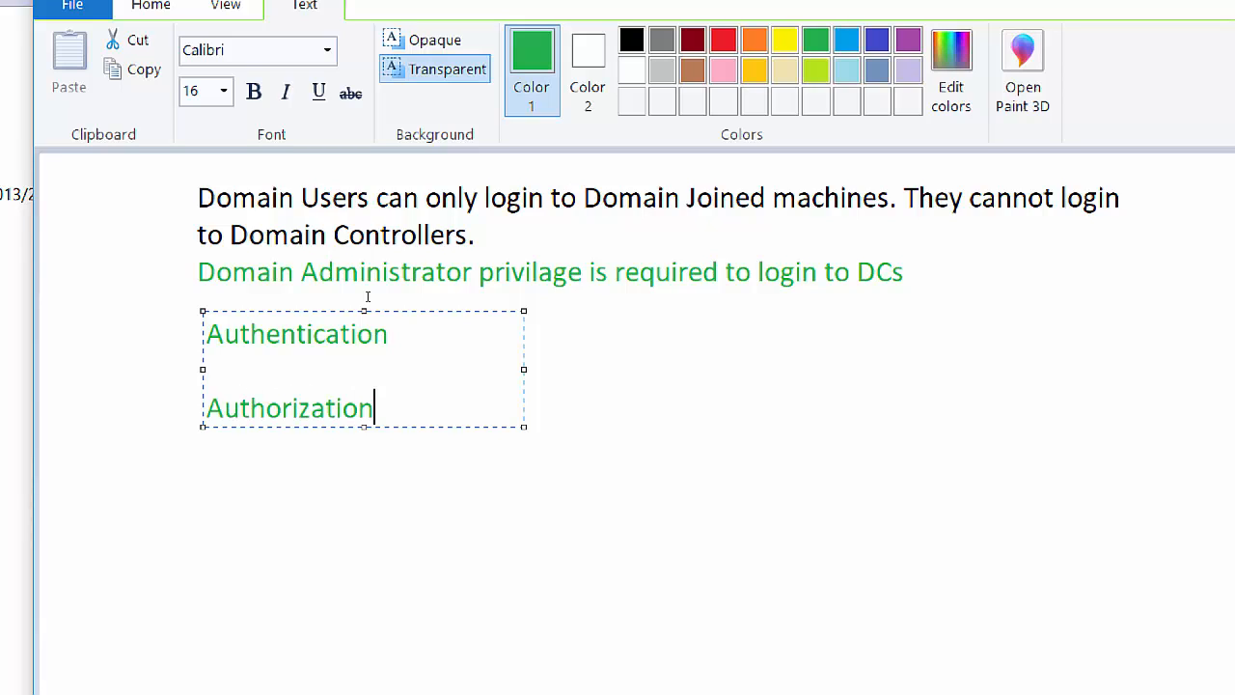
{"action": "key", "text": "Return"}
{"action": "key", "text": "Return"}
{"action": "type", "text": "Auid"}
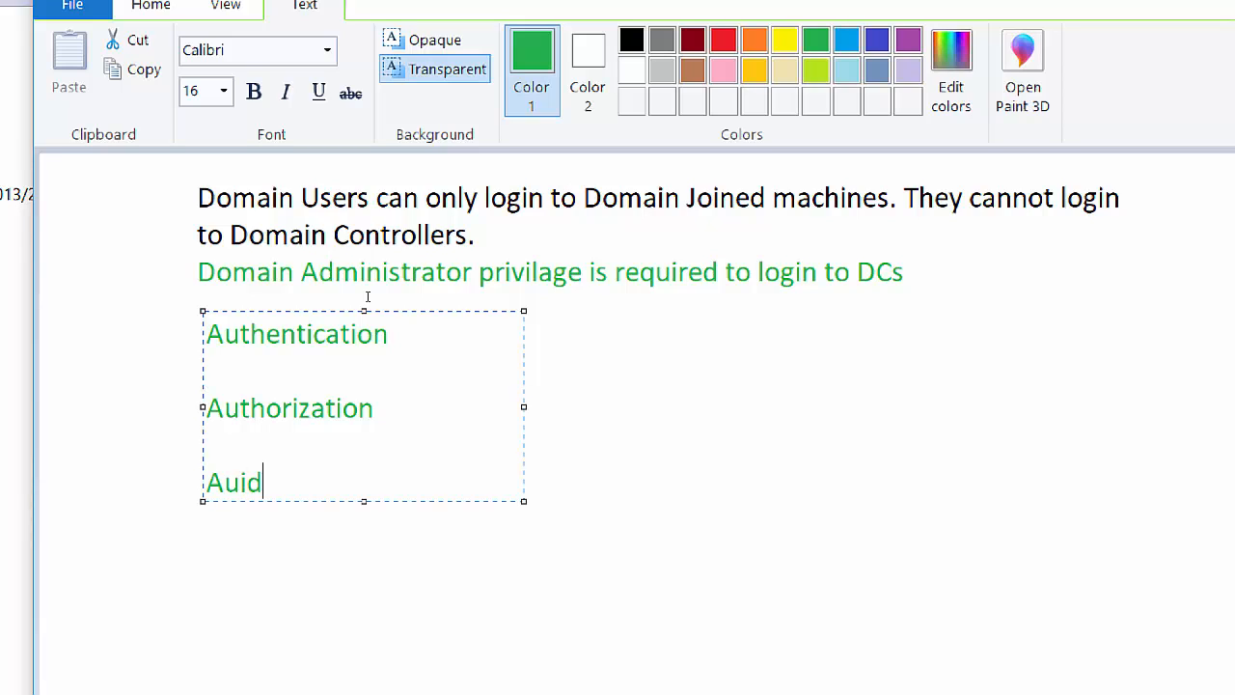
{"action": "type", "text": "ing/Account"}
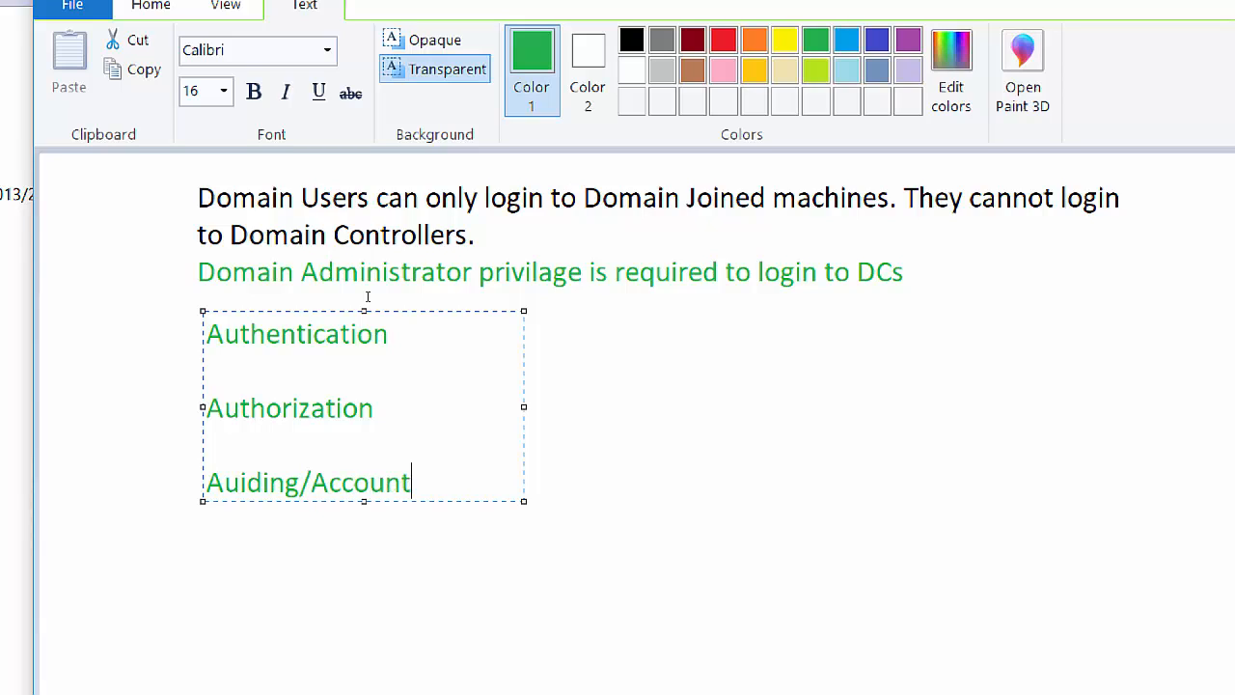
{"action": "type", "text": "ing"}
Insert an 'AAA' heading above the list and select it.
{"action": "key", "text": "ctrl+Home"}
{"action": "key", "text": "Return"}
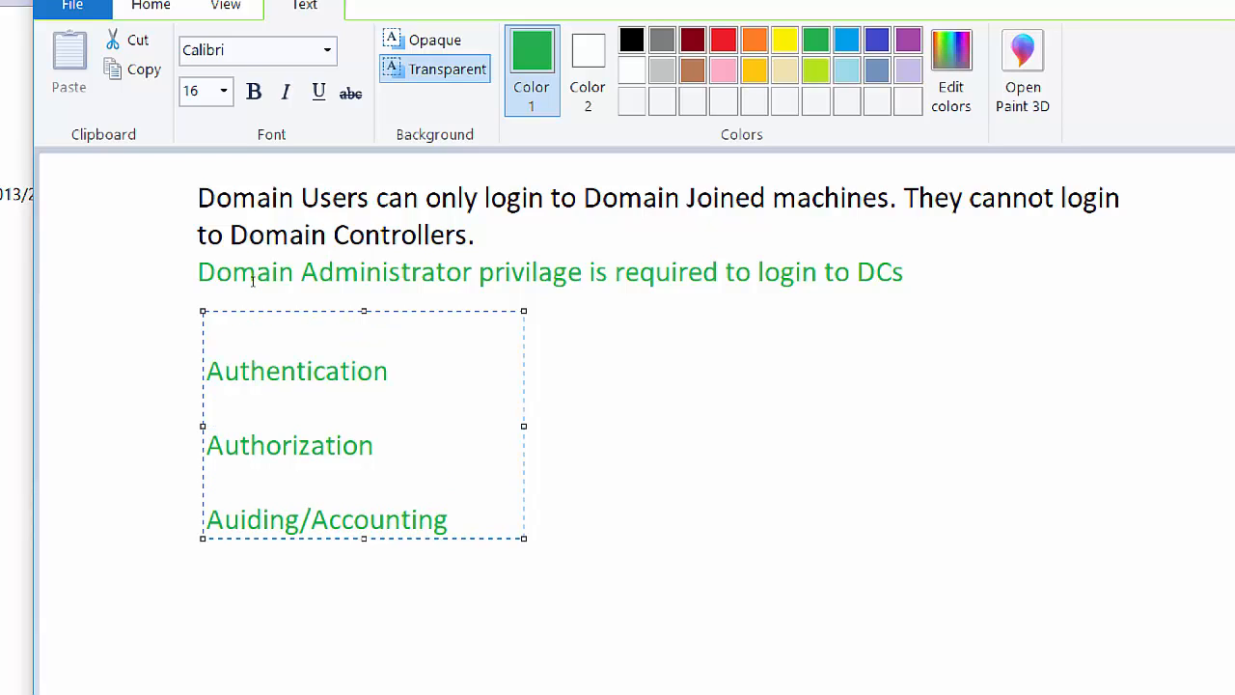
{"action": "type", "text": "AAA"}
{"action": "key", "text": "shift+Home"}
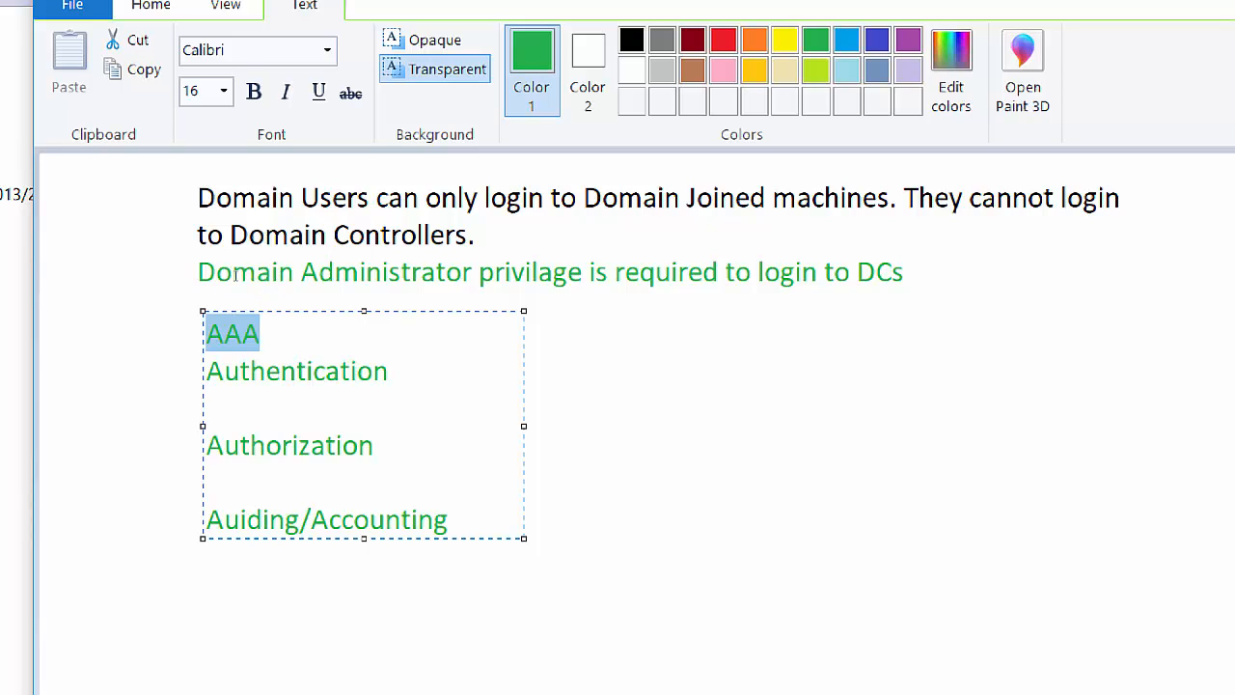
Give the selected AAA heading the dark red color.
{"action": "left_click", "coordinate": [692, 40]}
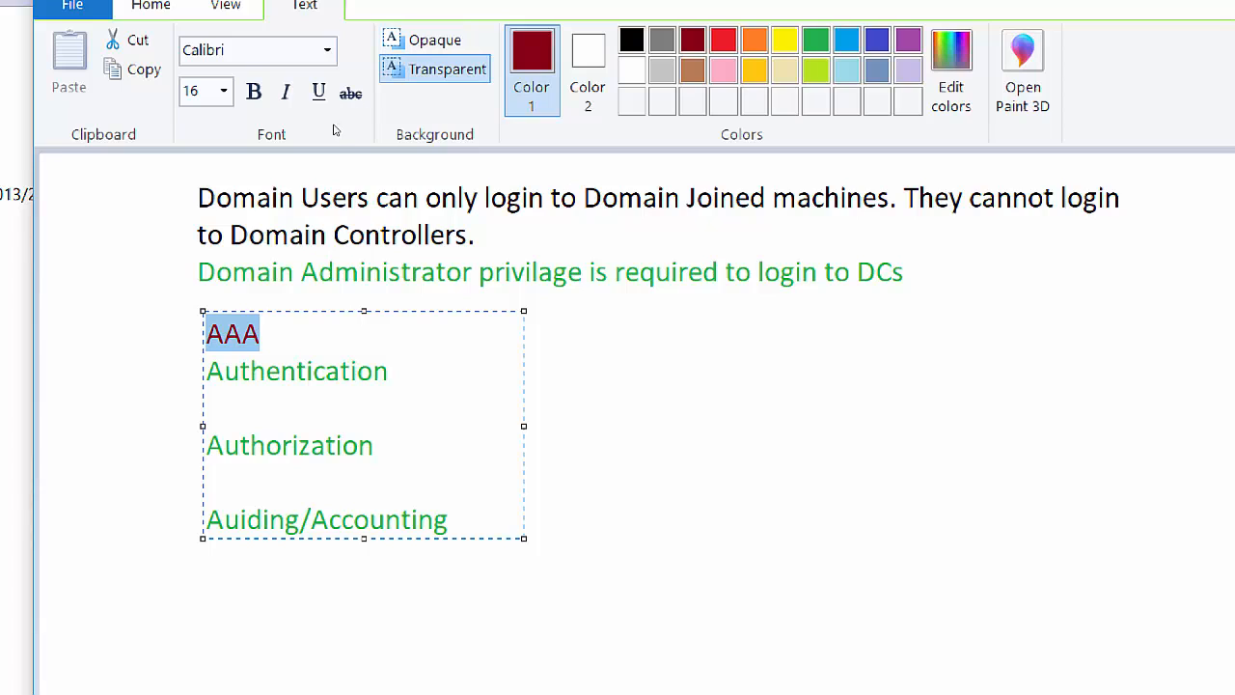
Append '(ACL)' to the end of the Authorization line.
{"action": "left_click", "coordinate": [366, 346]}
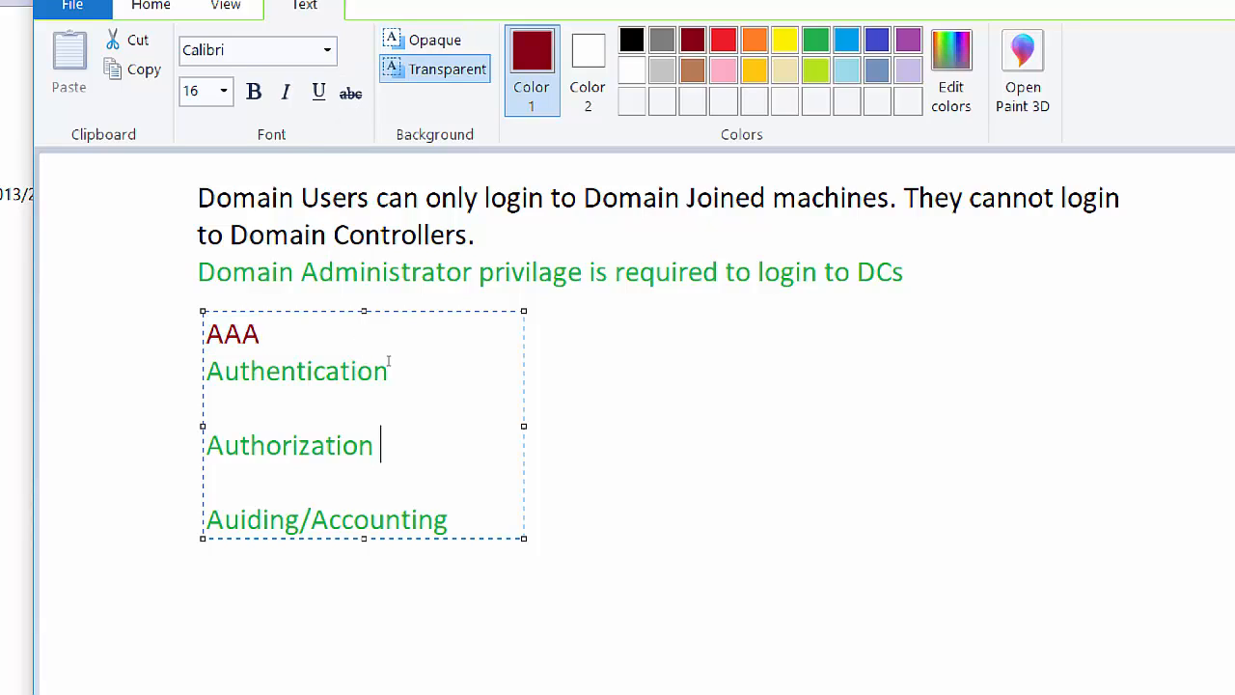
{"action": "type", "text": "(ACL)"}
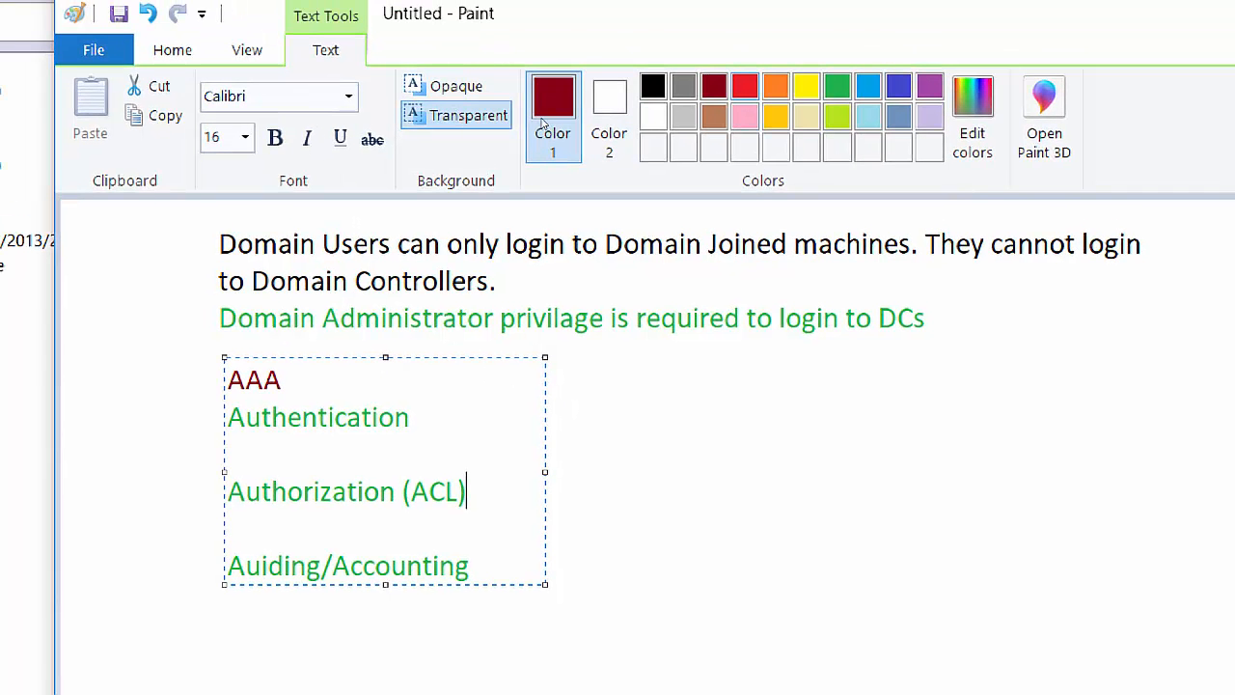
Switch to red and extend the heading to 'AAA is done by AD using Kerberos Protocal'.
{"action": "left_click", "coordinate": [745, 87]}
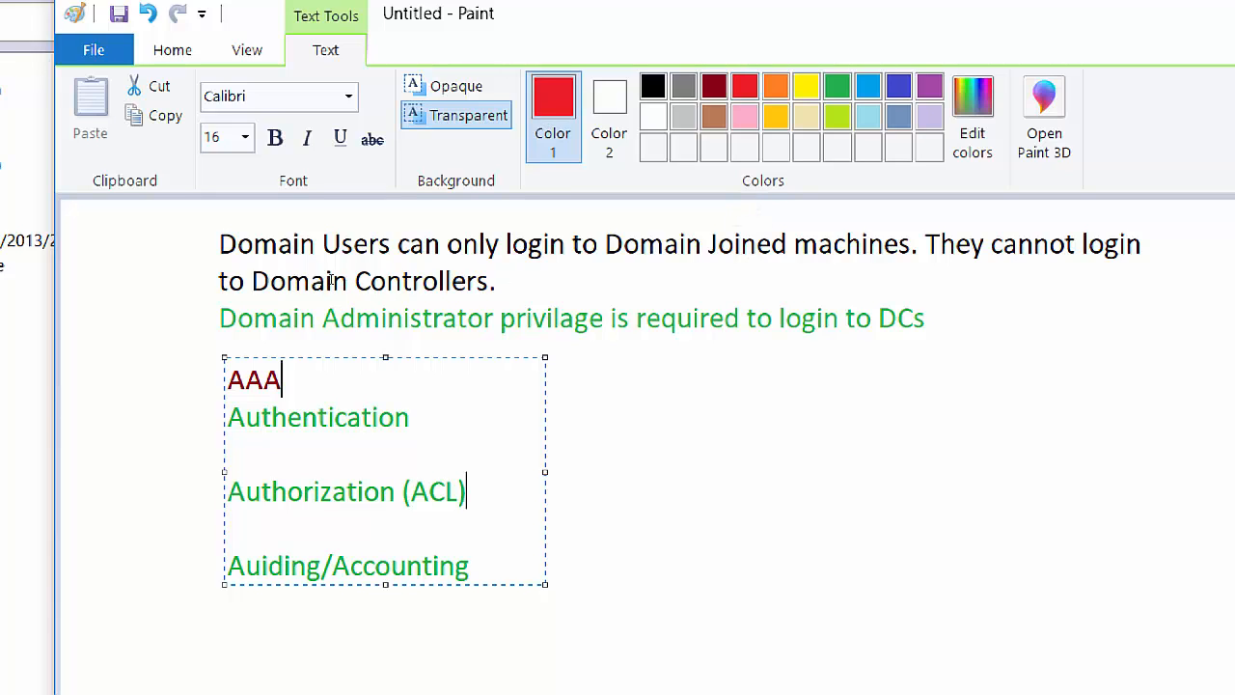
{"action": "type", "text": "is don"}
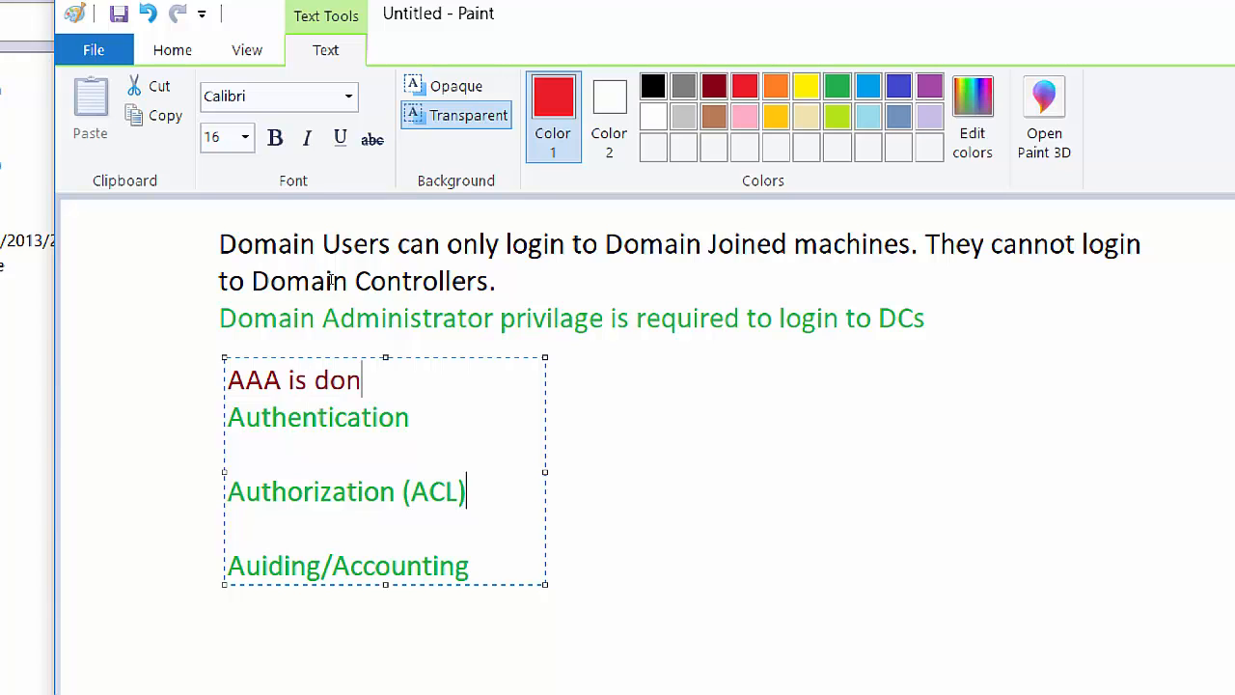
{"action": "type", "text": "e by AC"}
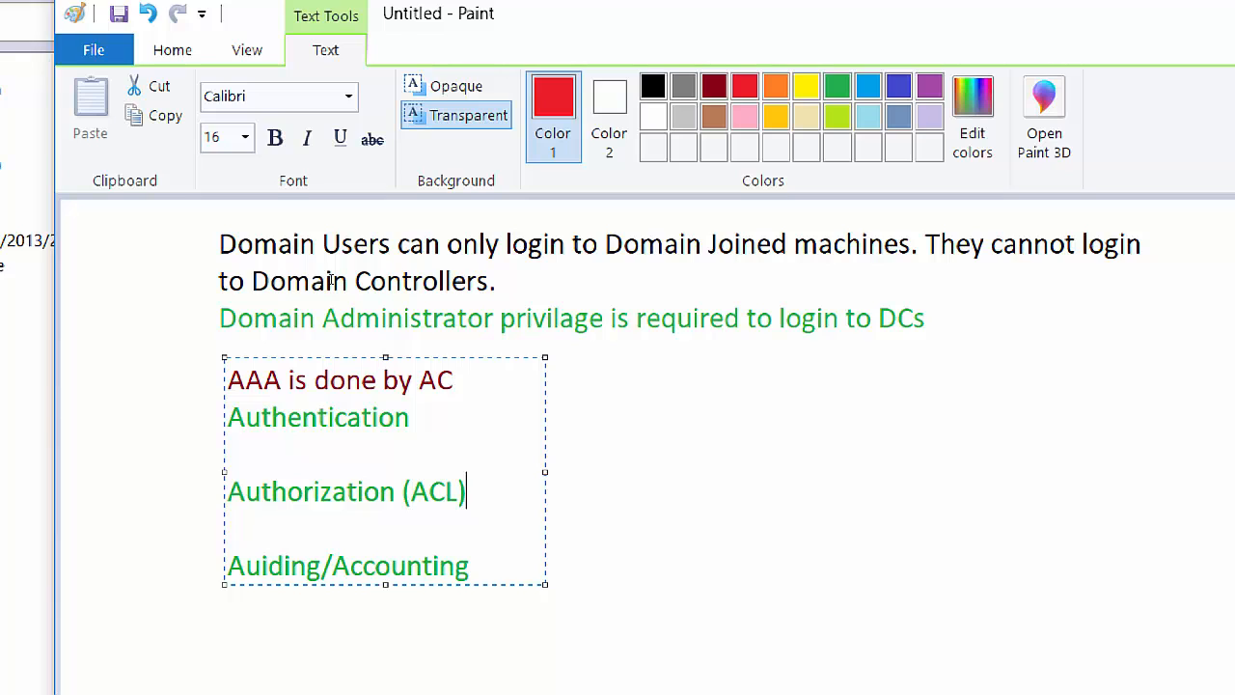
{"action": "key", "text": "BackSpace"}
{"action": "type", "text": "D using"}
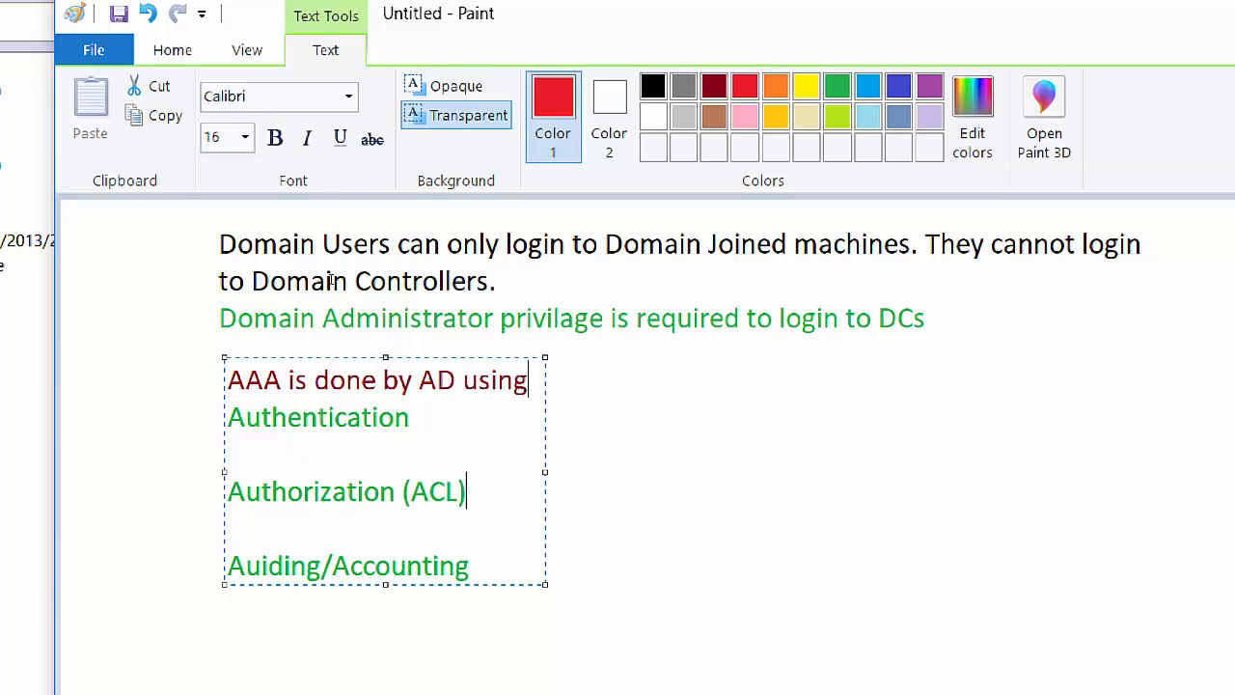
{"action": "key", "text": "Return"}
{"action": "type", "text": "Ke"}
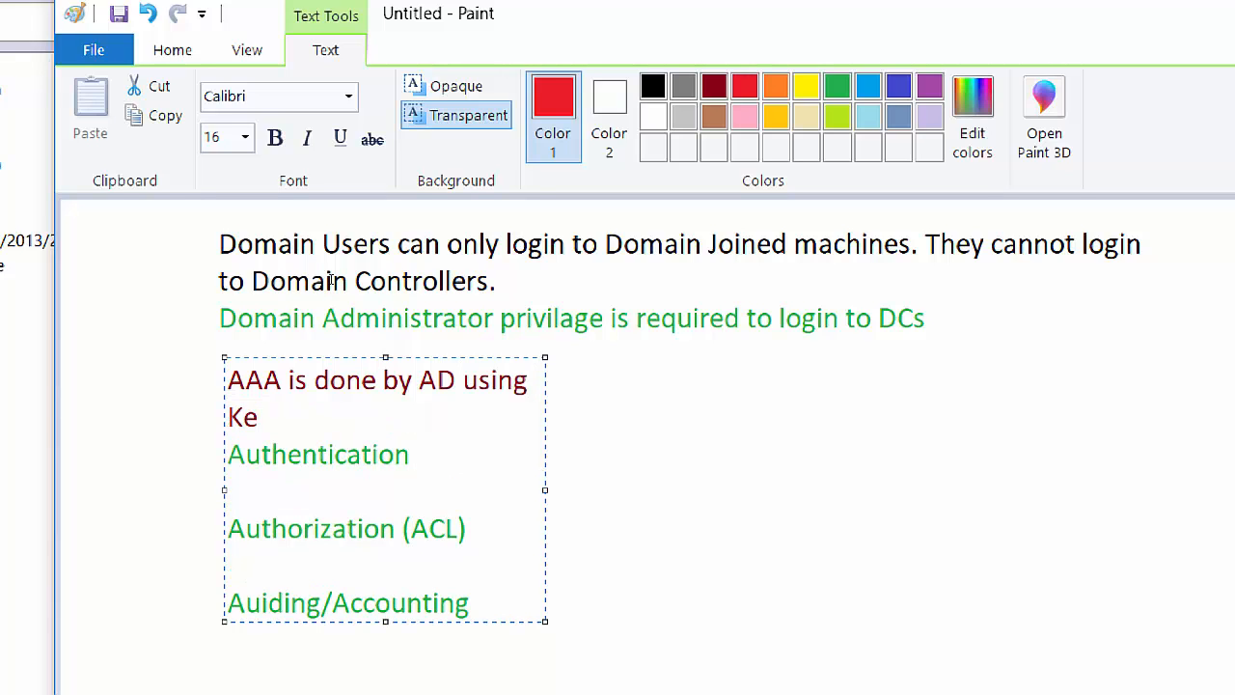
{"action": "type", "text": "rberos Pro"}
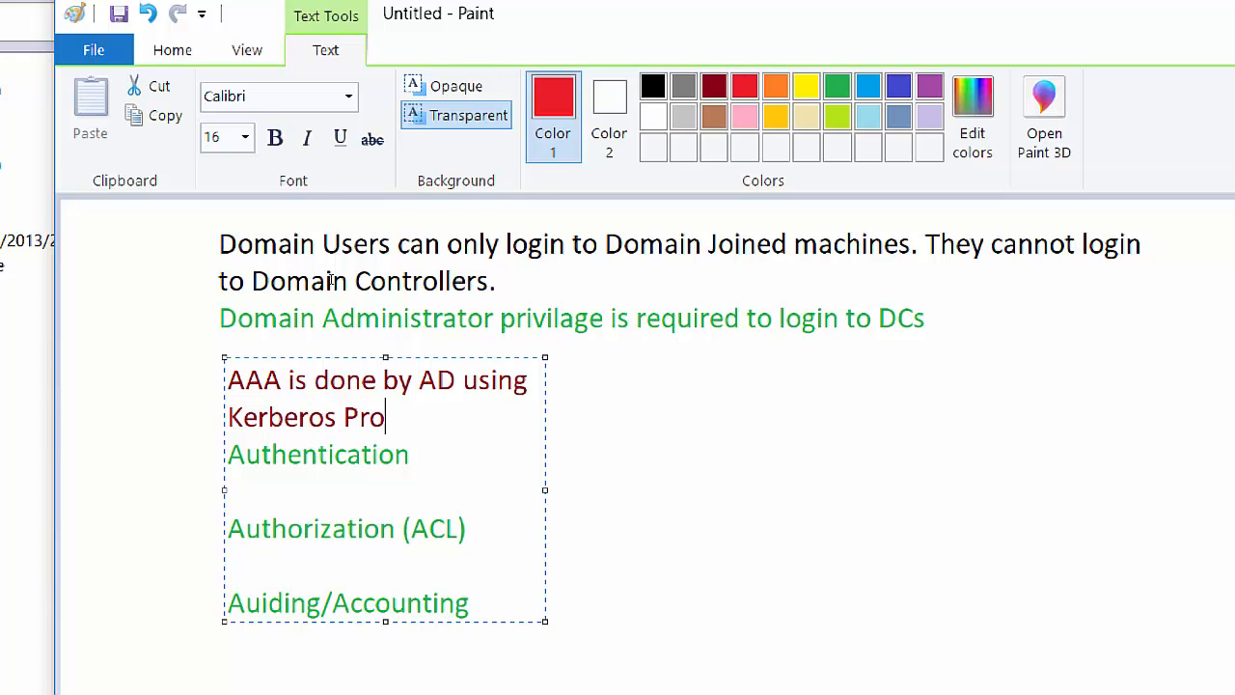
{"action": "type", "text": "tocal"}
Widen the text box and add '- Who the user is', '- What type of permissions user has?', '- How user is using the resourses' to the three terms.
{"action": "left_click_drag", "start_coordinate": [429, 341], "coordinate": [714, 337]}
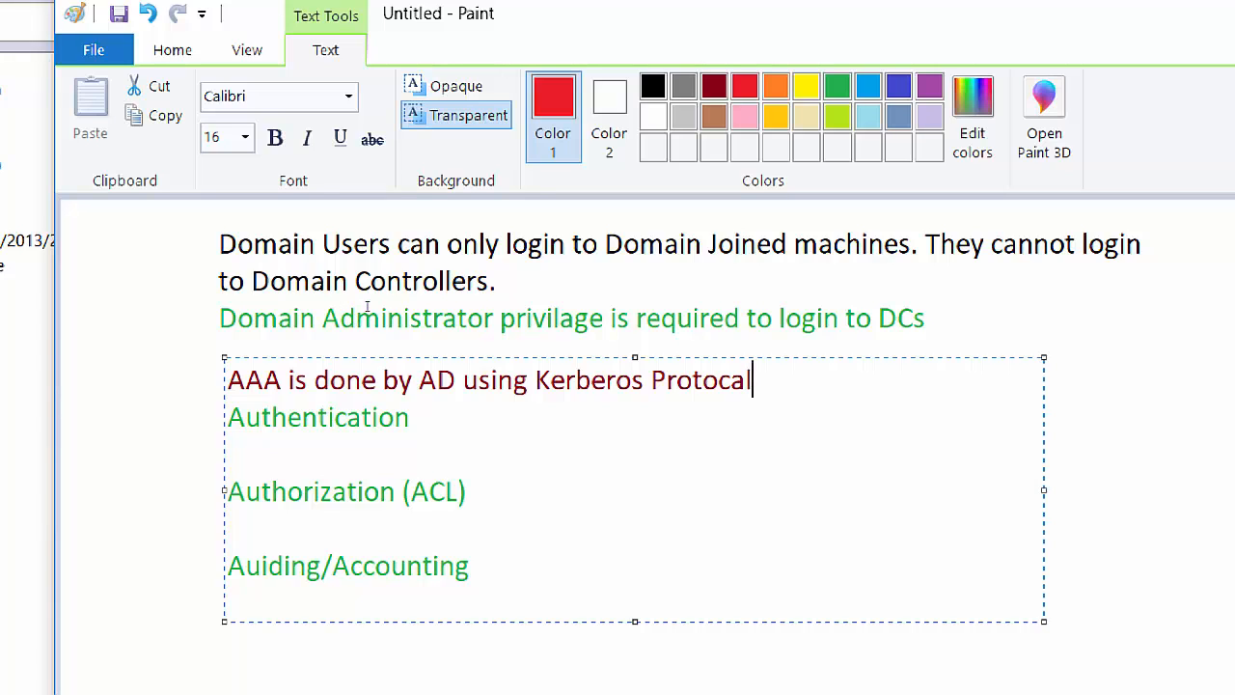
{"action": "key", "text": "Down"}
{"action": "type", "text": "- Who "}
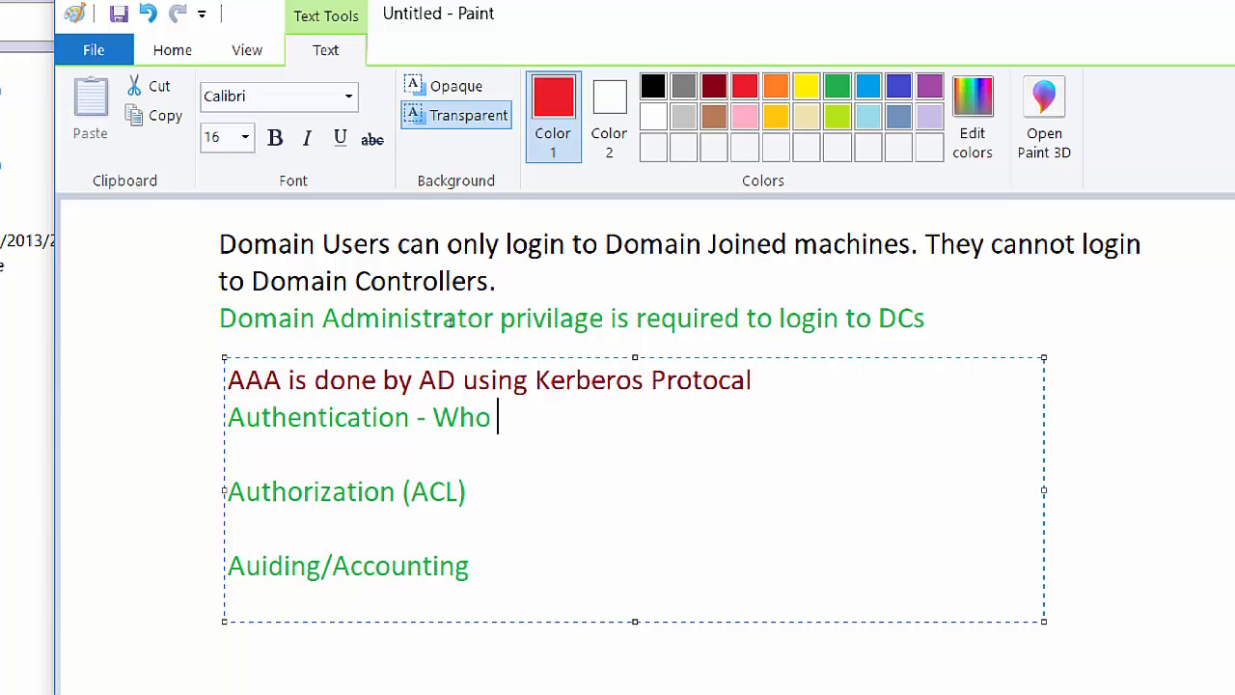
{"action": "type", "text": "the user is"}
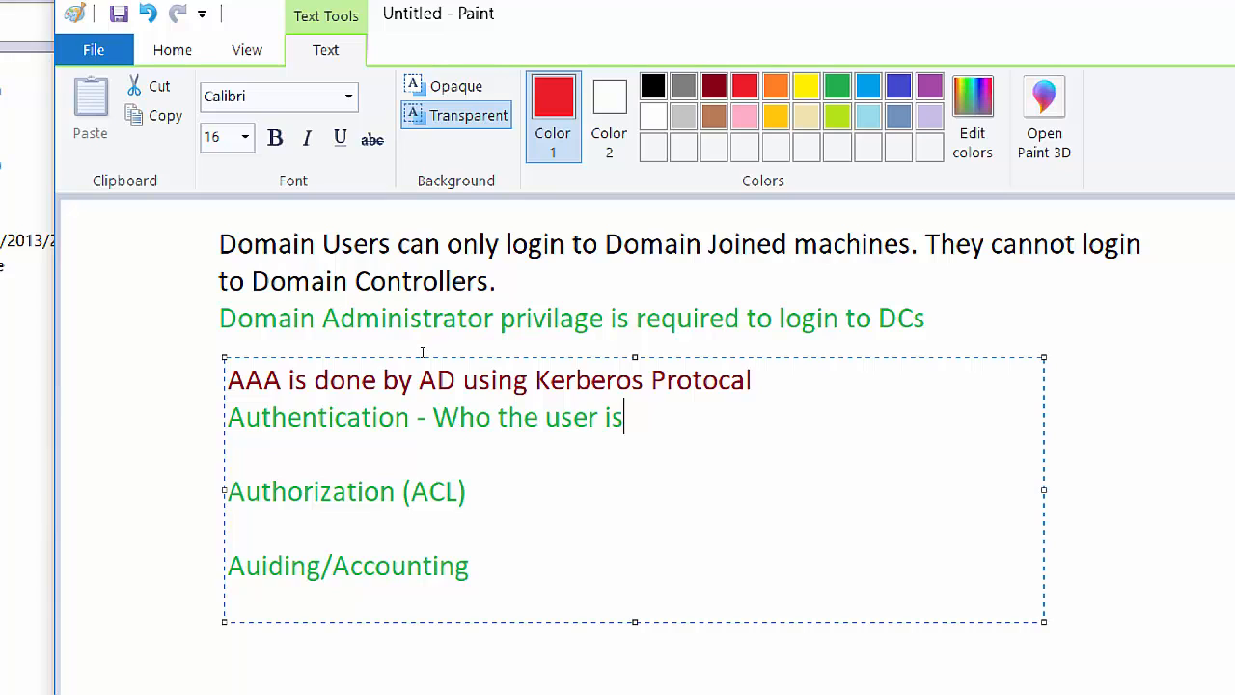
{"action": "key", "text": "Down"}
{"action": "key", "text": "Down"}
{"action": "type", "text": "- What "}
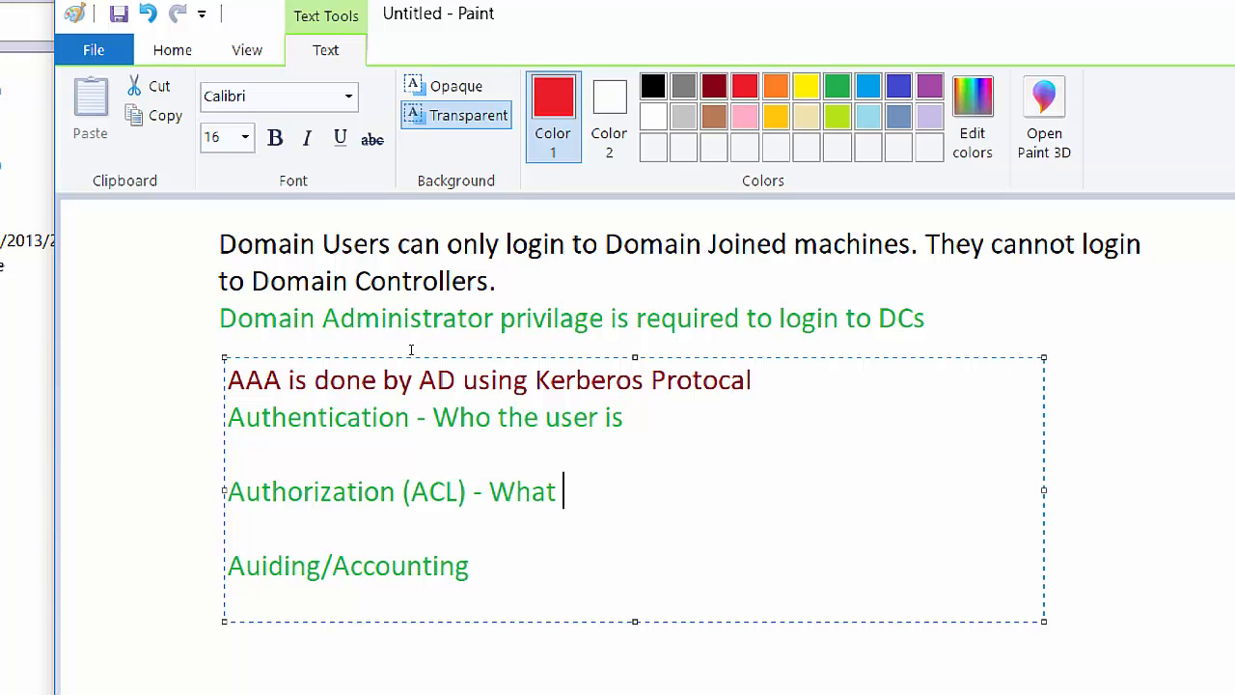
{"action": "type", "text": "type of permi"}
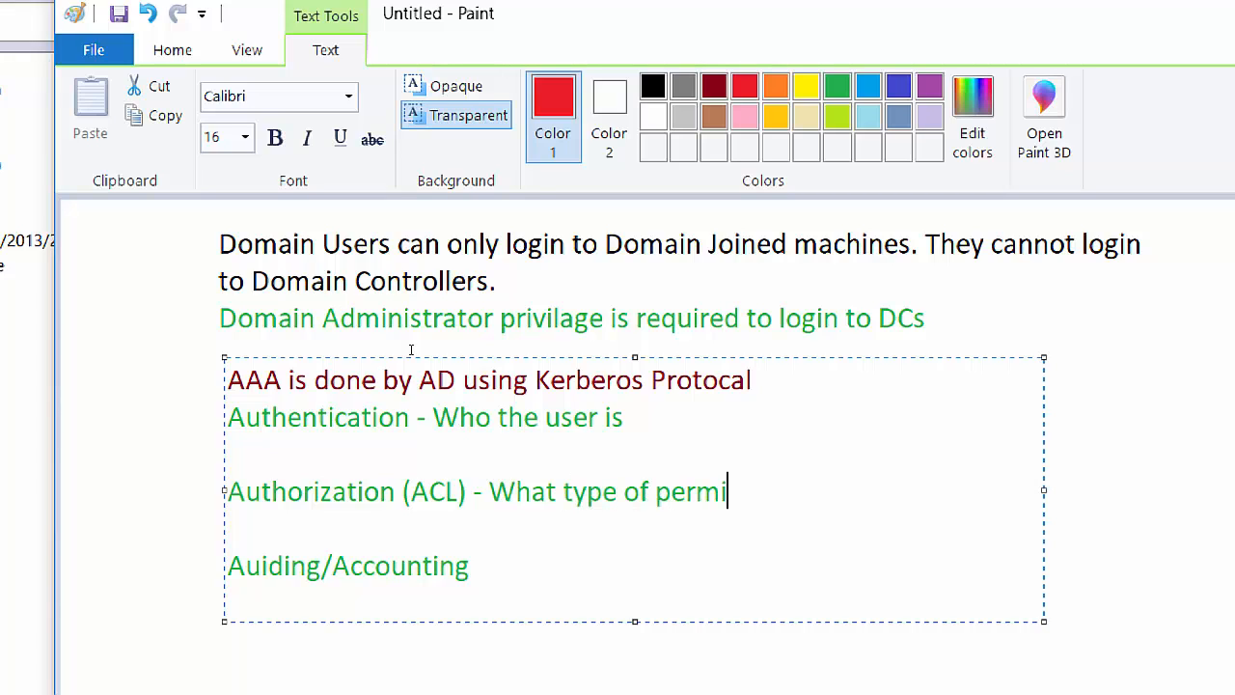
{"action": "type", "text": "ssions "}
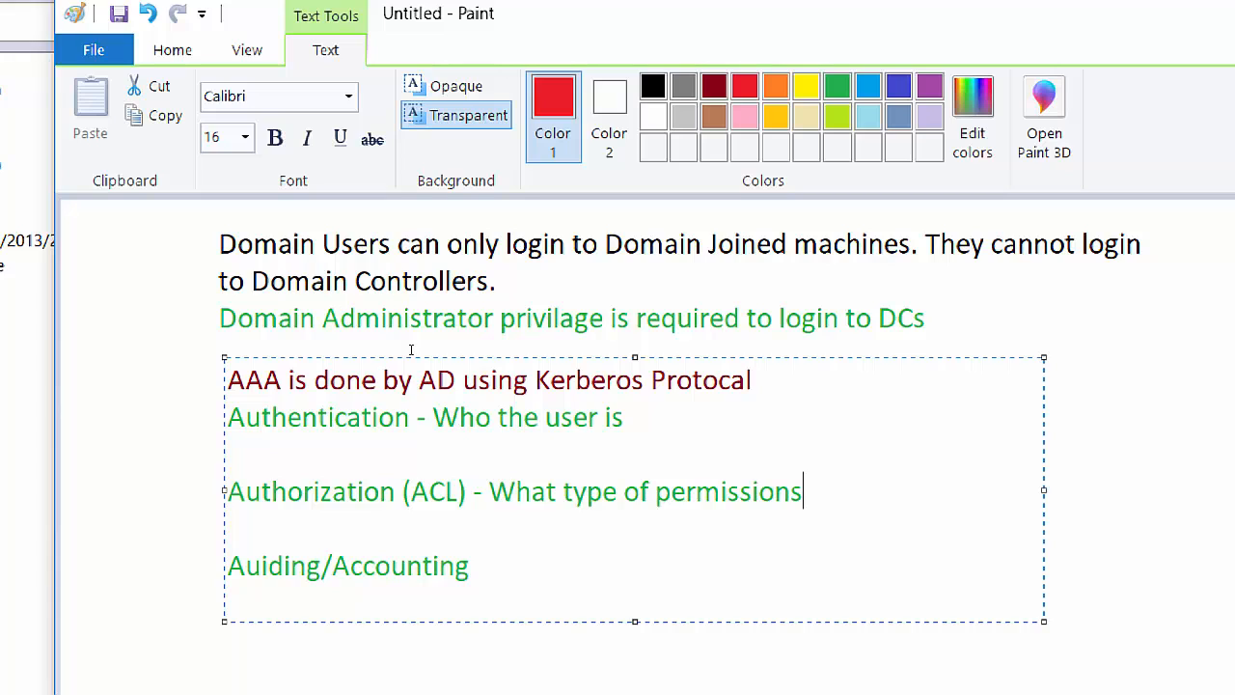
{"action": "type", "text": "user has"}
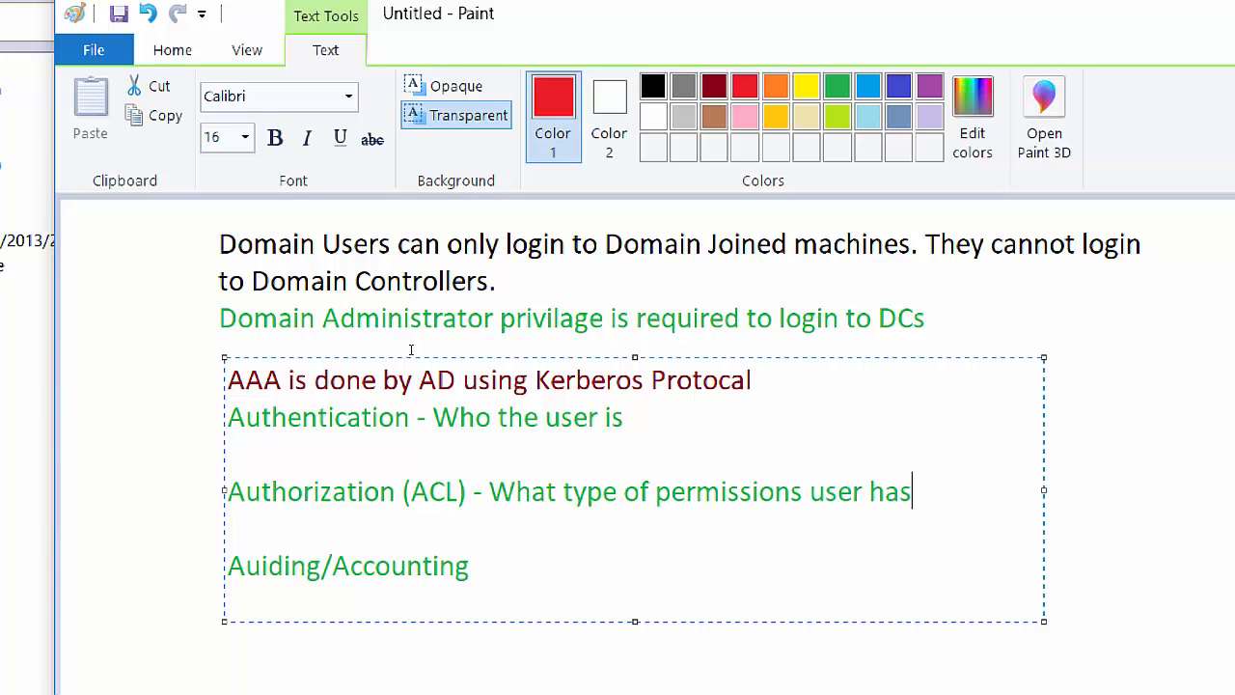
{"action": "type", "text": "?"}
{"action": "key", "text": "Down"}
{"action": "key", "text": "Down"}
{"action": "type", "text": "- How us"}
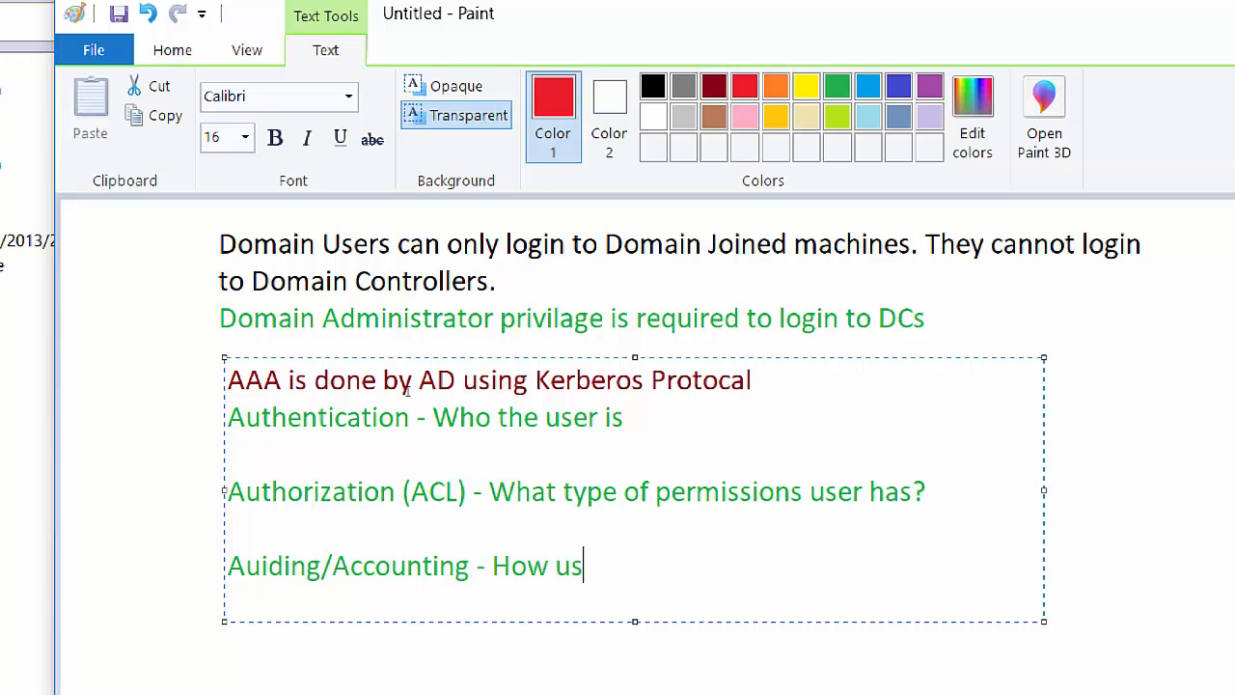
{"action": "type", "text": "er is using the "}
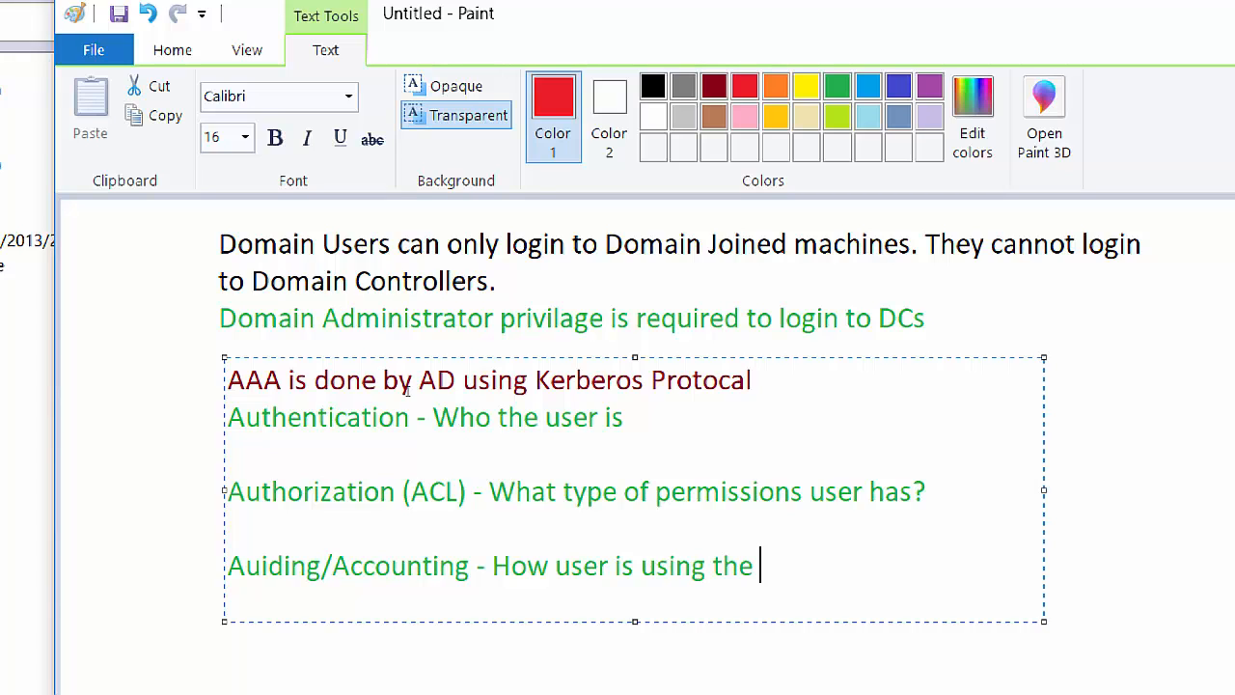
{"action": "type", "text": "resourses"}
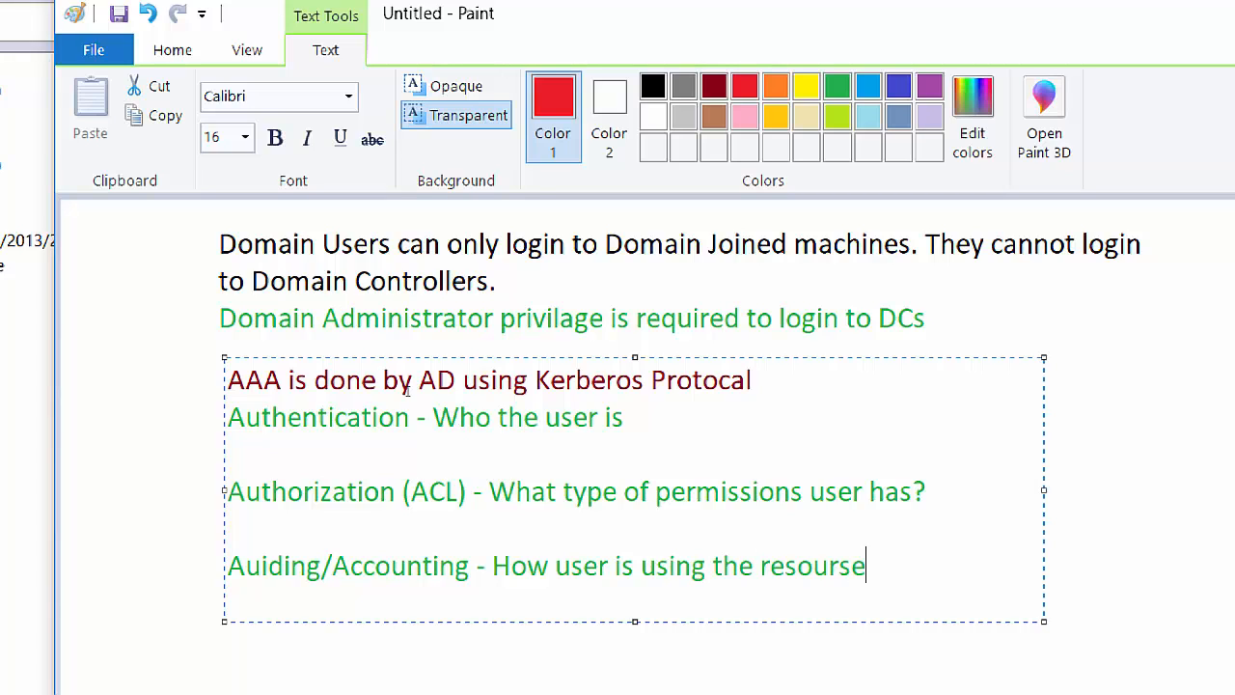
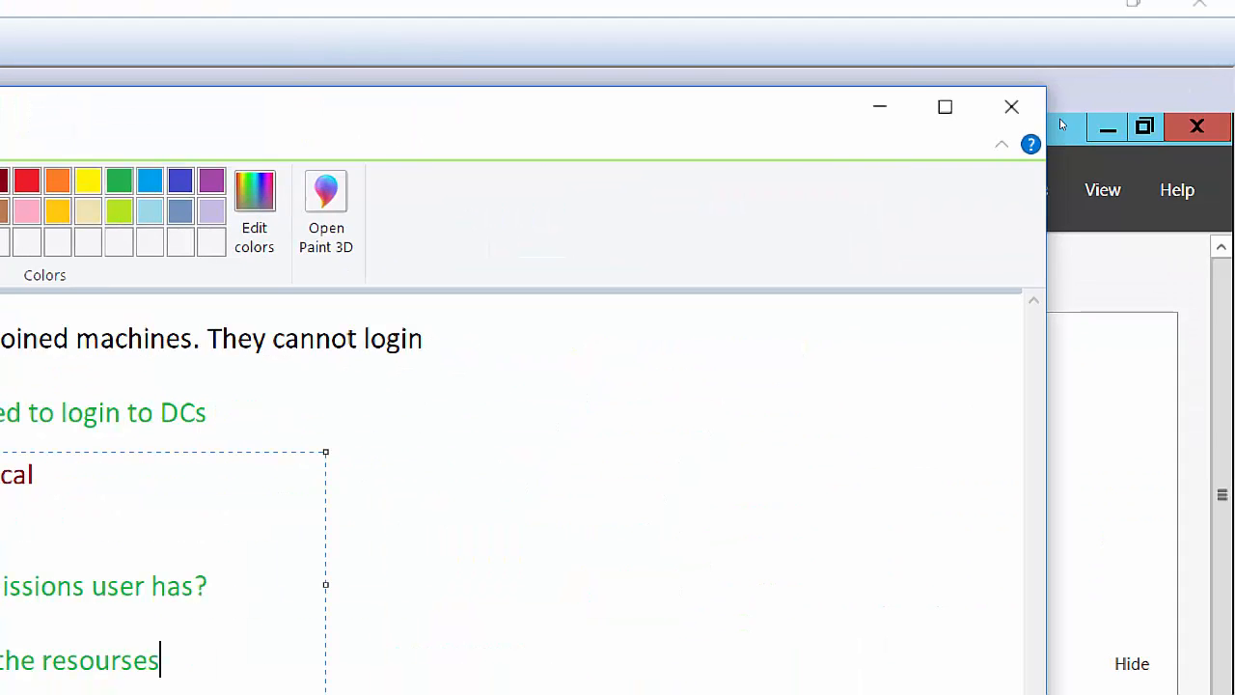
Minimize the Paint notes window to reveal the LTTORDC1 Server Manager Dashboard.
{"action": "left_click", "coordinate": [879, 106]}
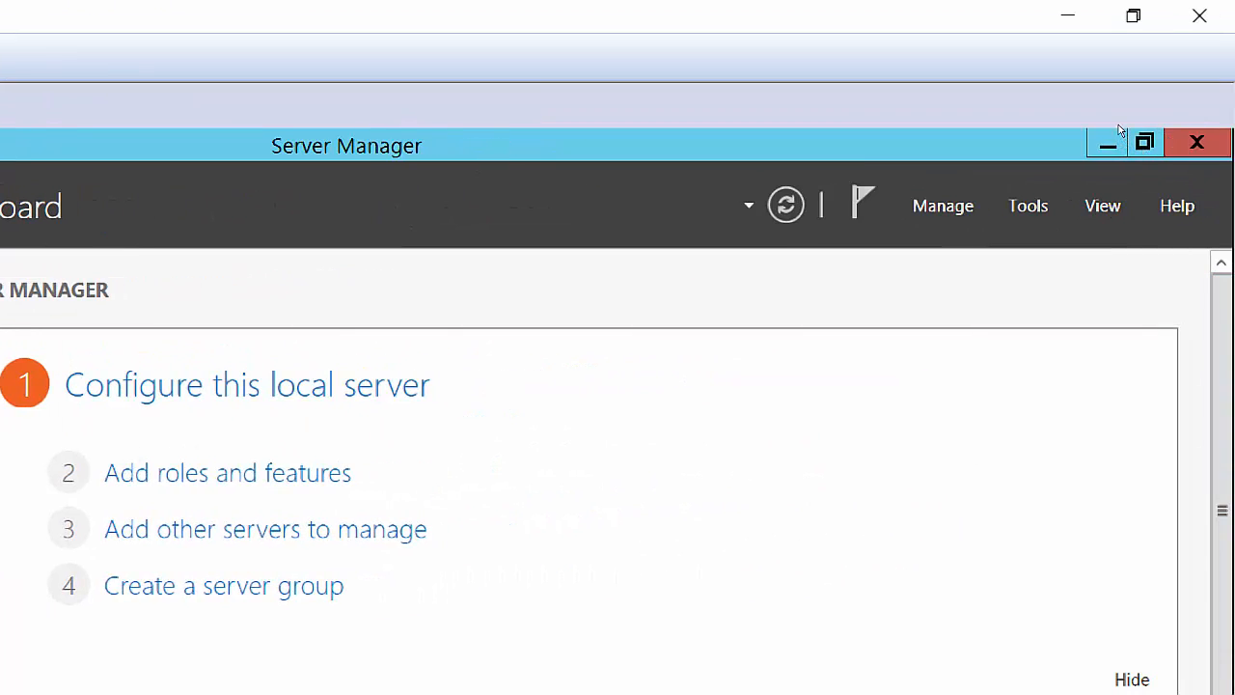
Launch Active Directory Sites and Services from Server Manager's Tools menu.
{"action": "left_click", "coordinate": [1028, 206]}
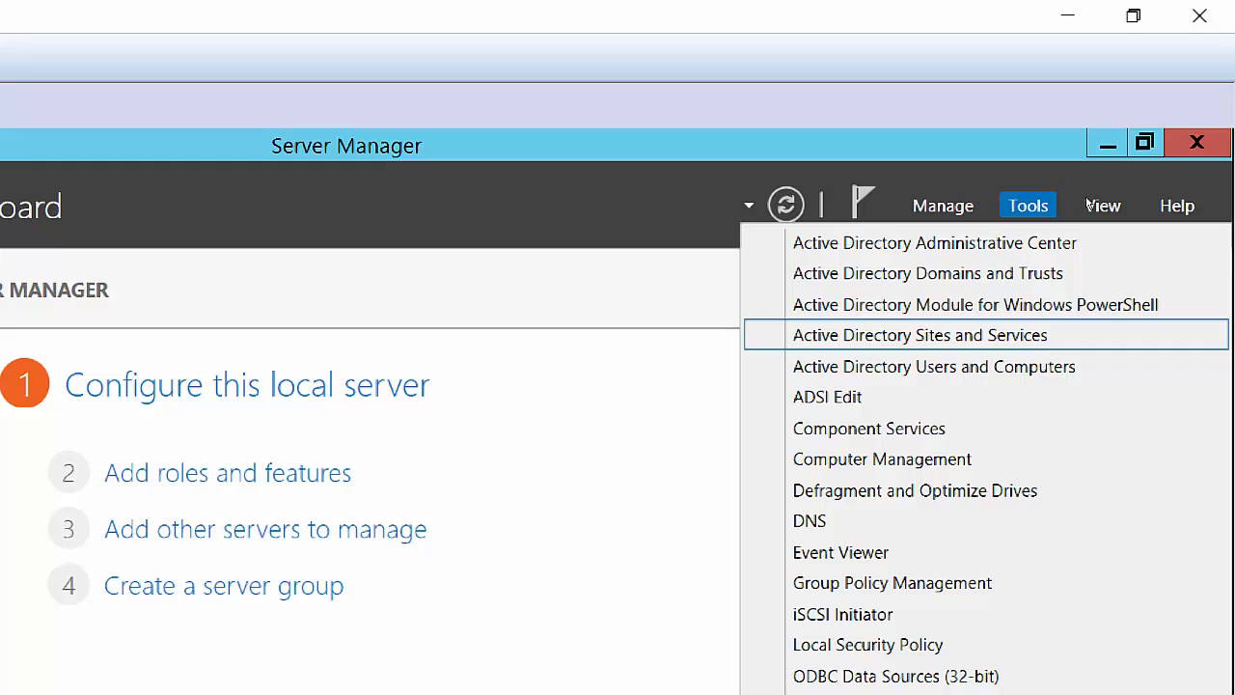
{"action": "key", "text": "Up"}
{"action": "key", "text": "Down"}
{"action": "key", "text": "Return"}
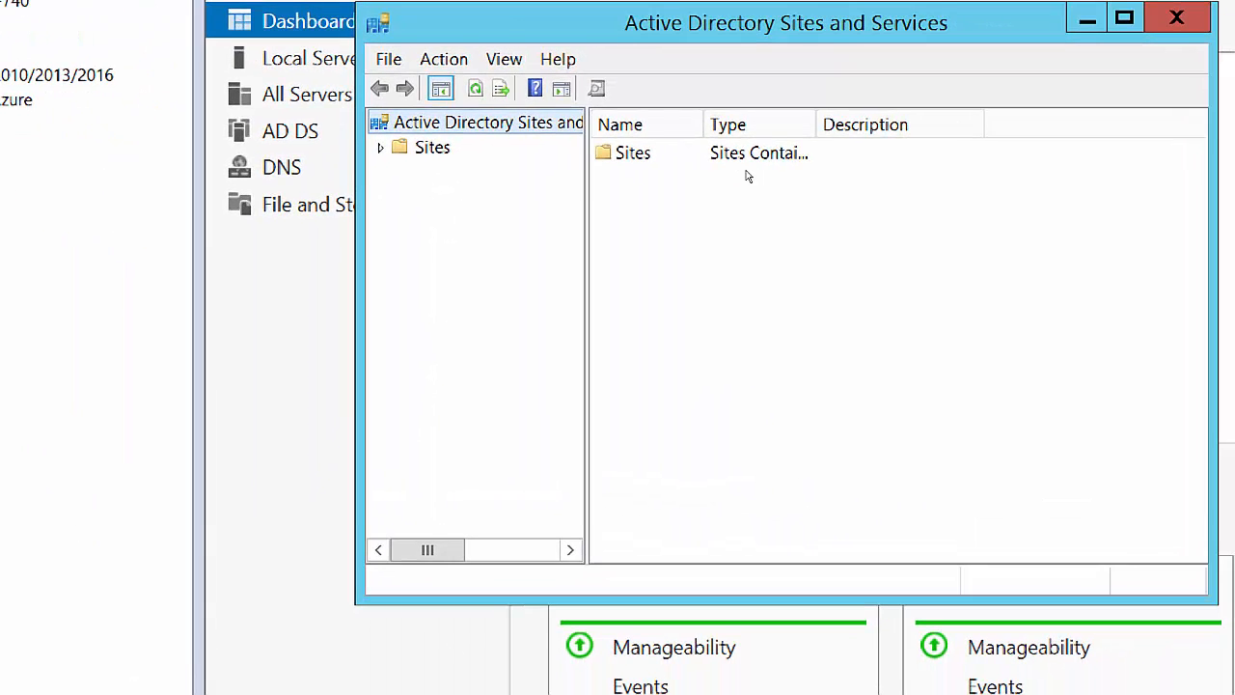
Maximize the console, widen the tree, and expand Default-First-Site-Name > Servers > LTTORDC1 > NTDS Settings.
{"action": "left_click", "coordinate": [1126, 45]}
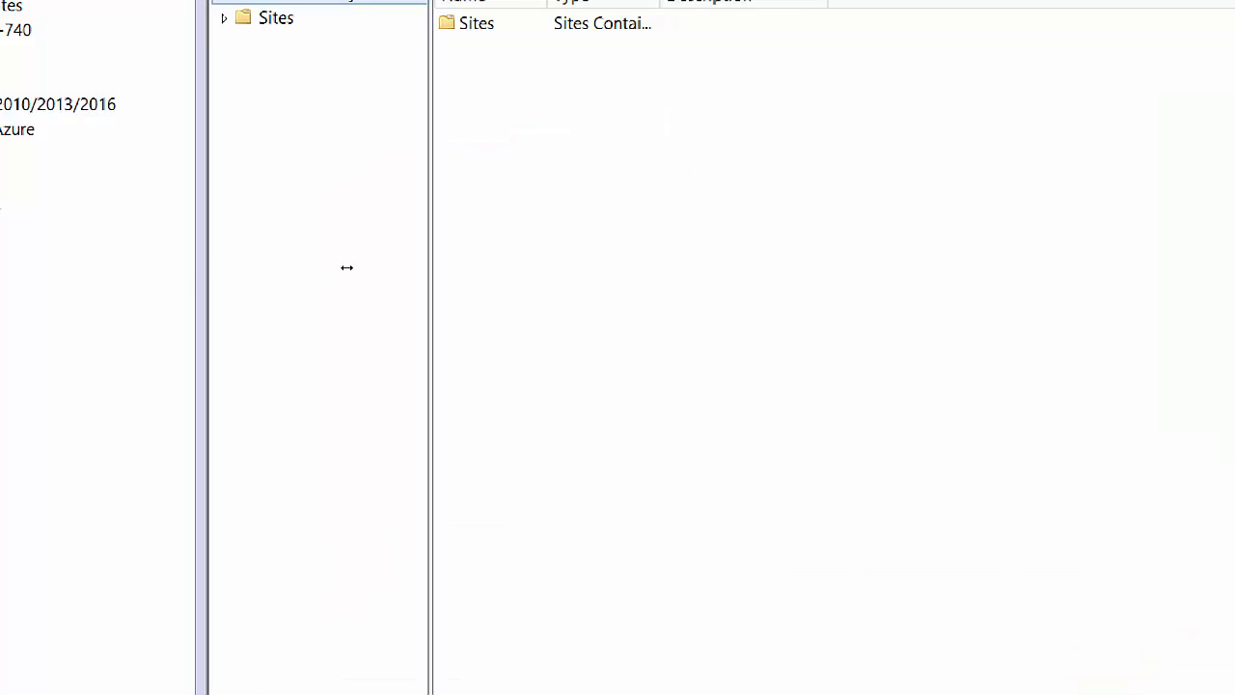
{"action": "left_click_drag", "start_coordinate": [347, 268], "coordinate": [572, 280]}
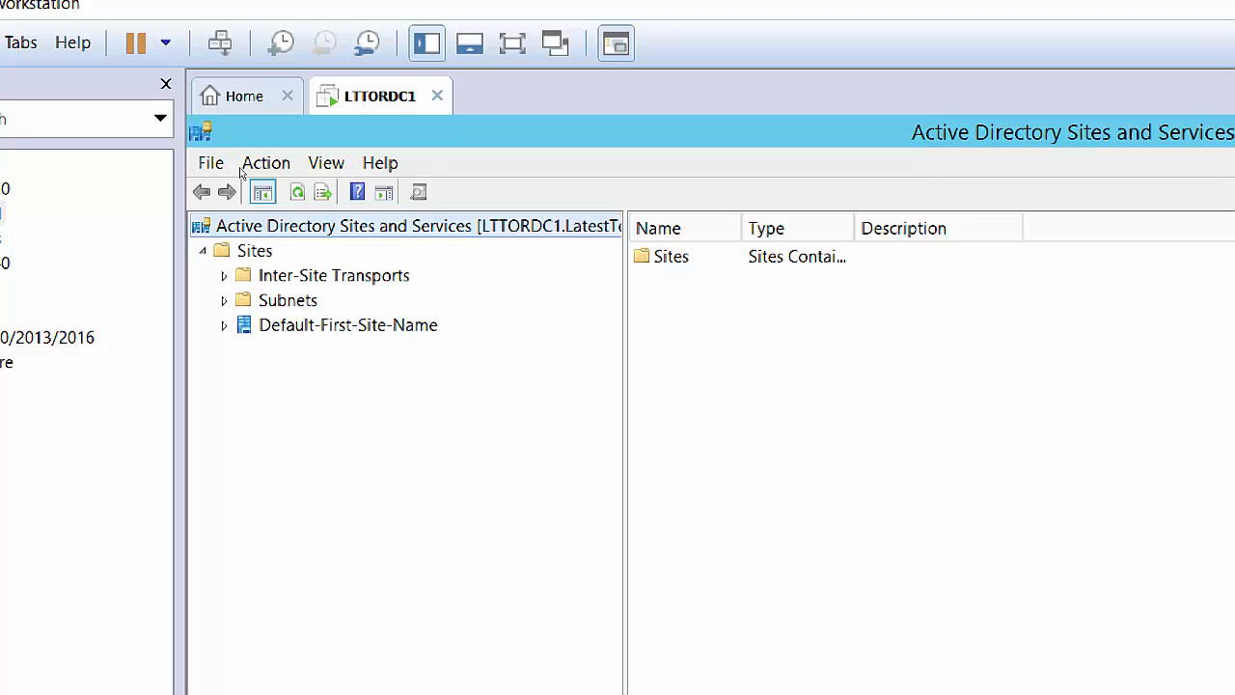
{"action": "left_click", "coordinate": [224, 275]}
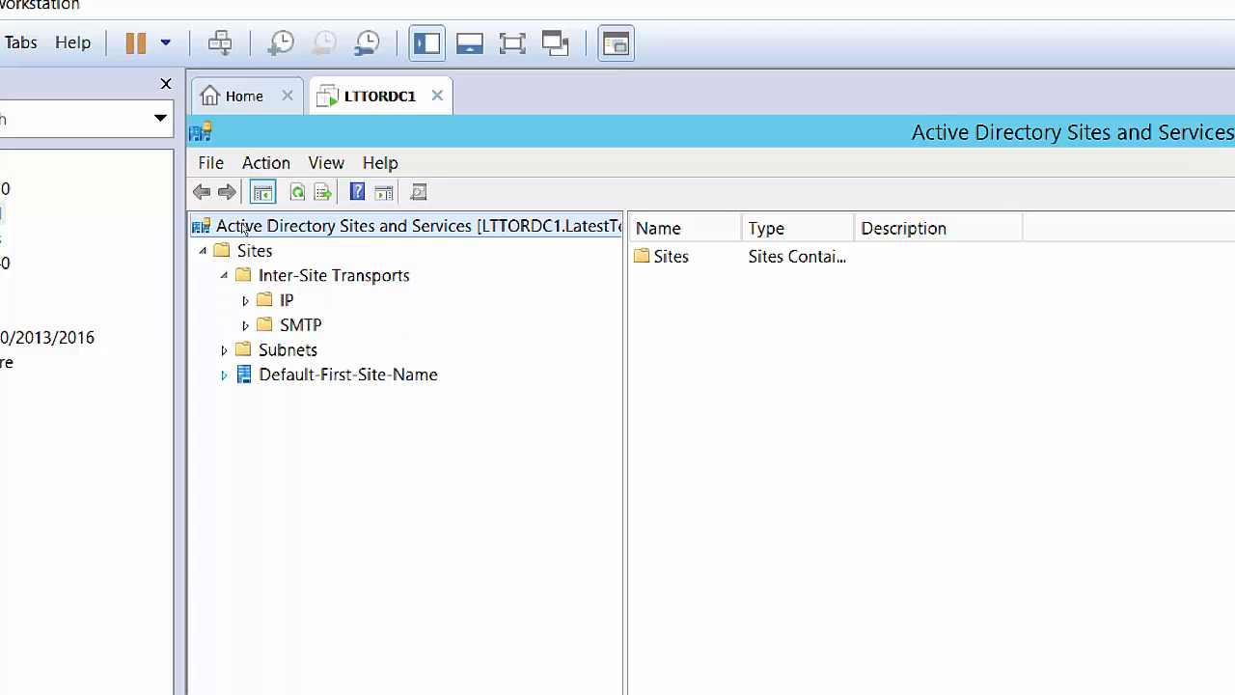
{"action": "left_click", "coordinate": [224, 375]}
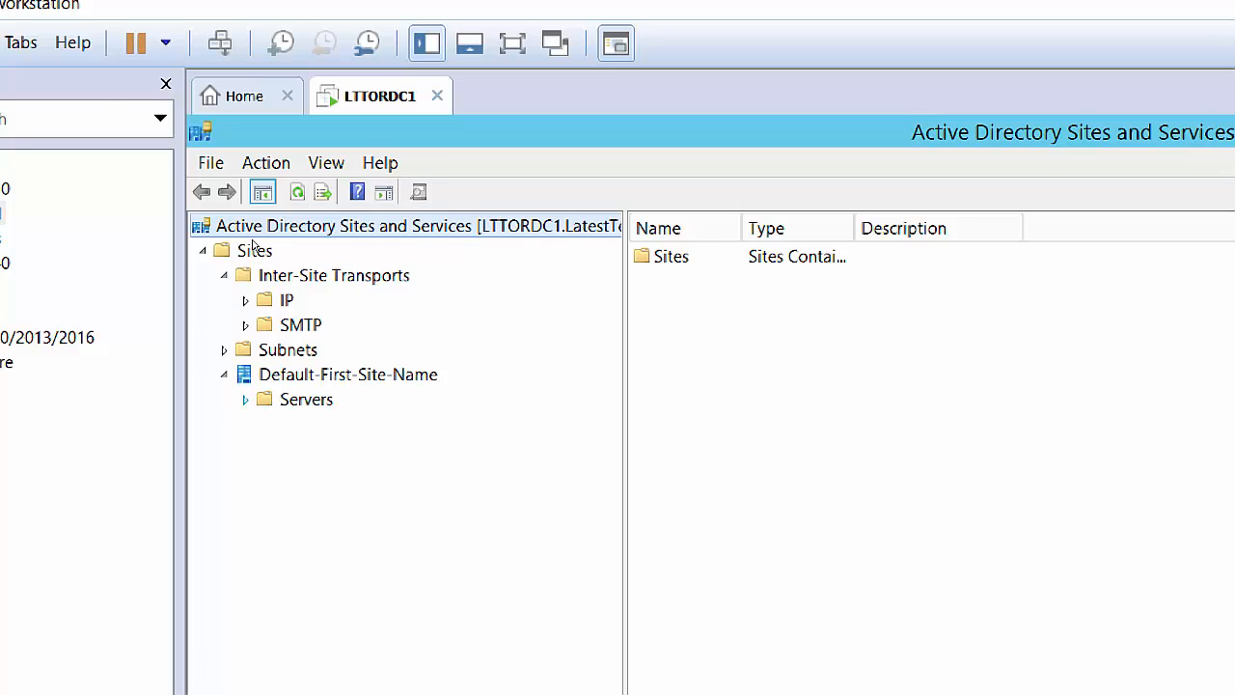
{"action": "left_click", "coordinate": [245, 399]}
{"action": "left_click", "coordinate": [267, 424]}
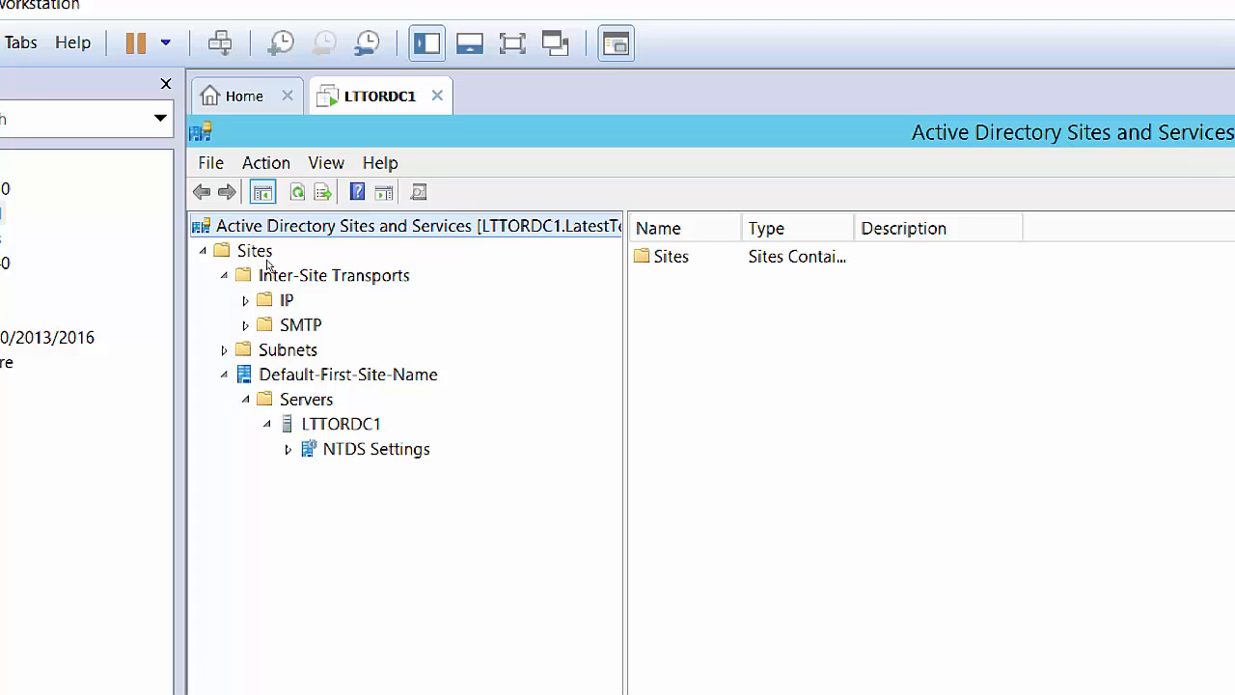
{"action": "left_click", "coordinate": [287, 449]}
{"action": "key", "text": "End"}
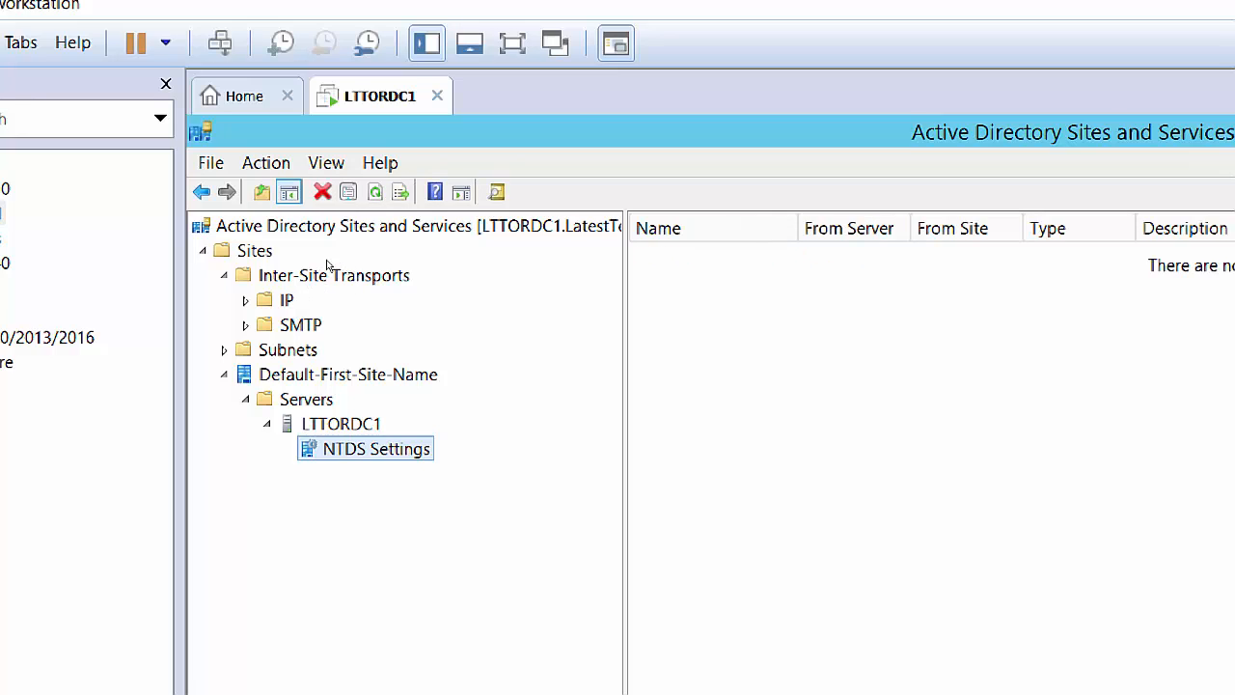
Select Default-First-Site-Name to list its Servers container and NTDS Site Settings.
{"action": "left_click", "coordinate": [345, 375]}
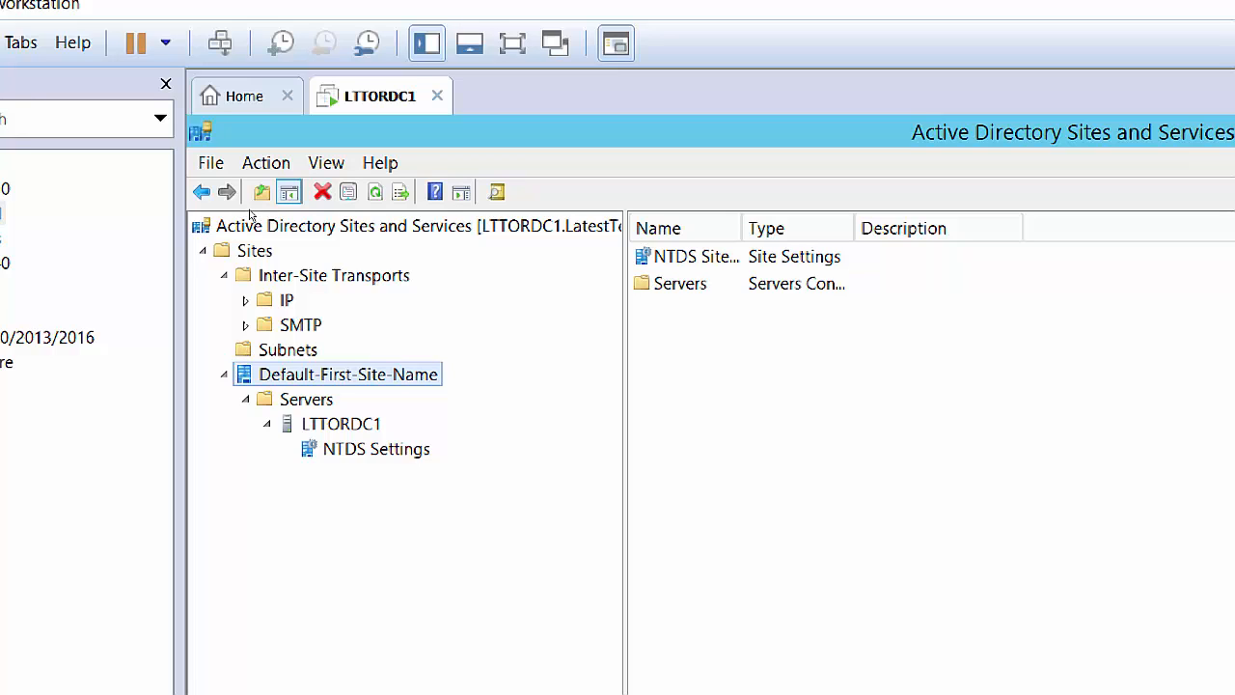
Select the empty Subnets container, then close Active Directory Sites and Services.
{"action": "key", "text": "Up"}
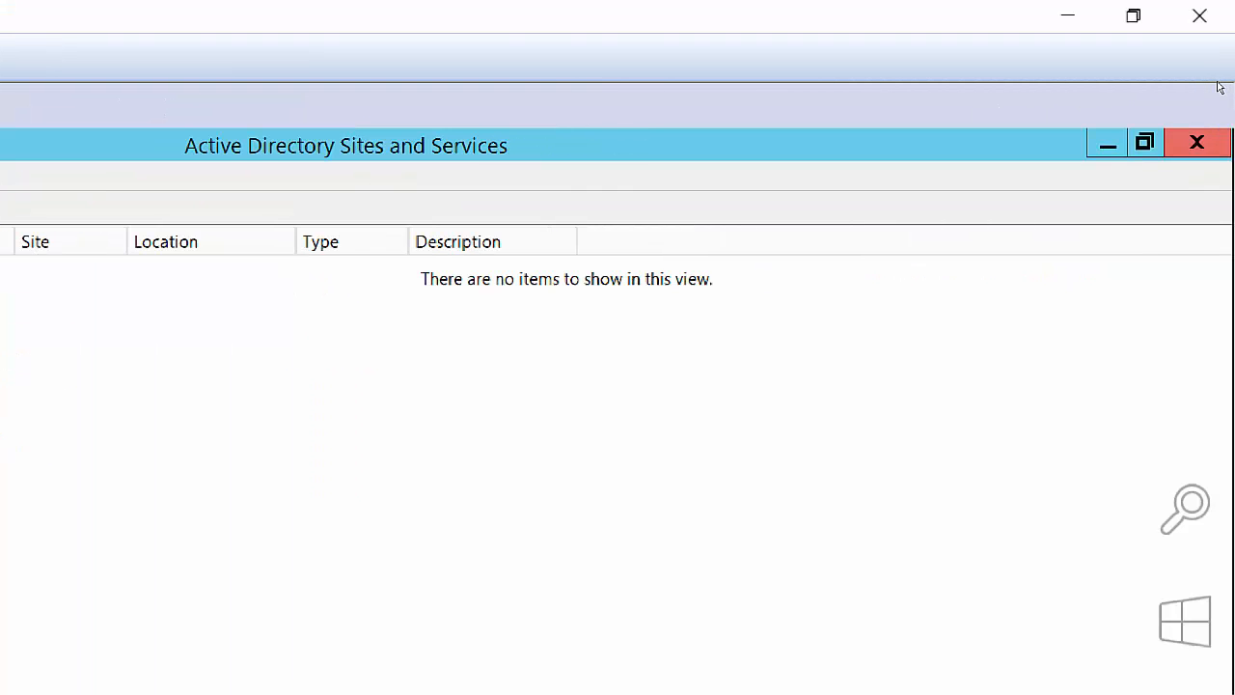
{"action": "left_click", "coordinate": [1197, 143]}
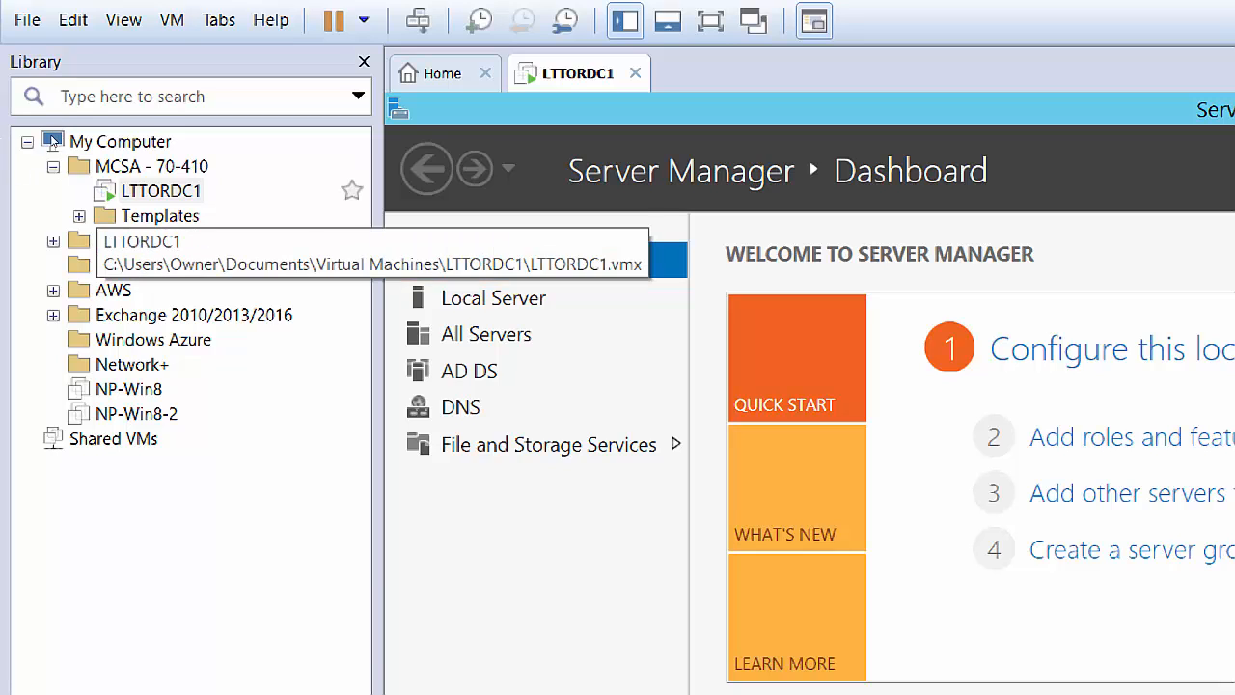
Open Template - Srv2012R2 from the Library's Templates folder in its own tab and show its context menu.
{"action": "left_click", "coordinate": [79, 216]}
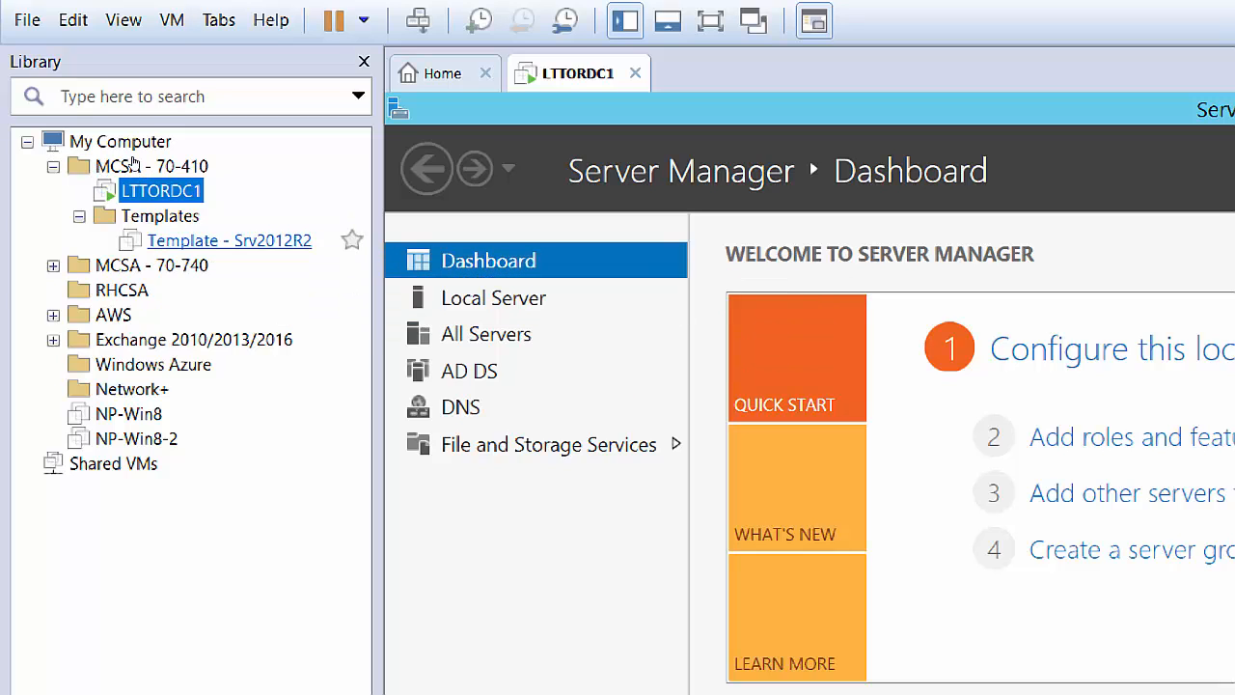
{"action": "key", "text": "Down"}
{"action": "key", "text": "Down"}
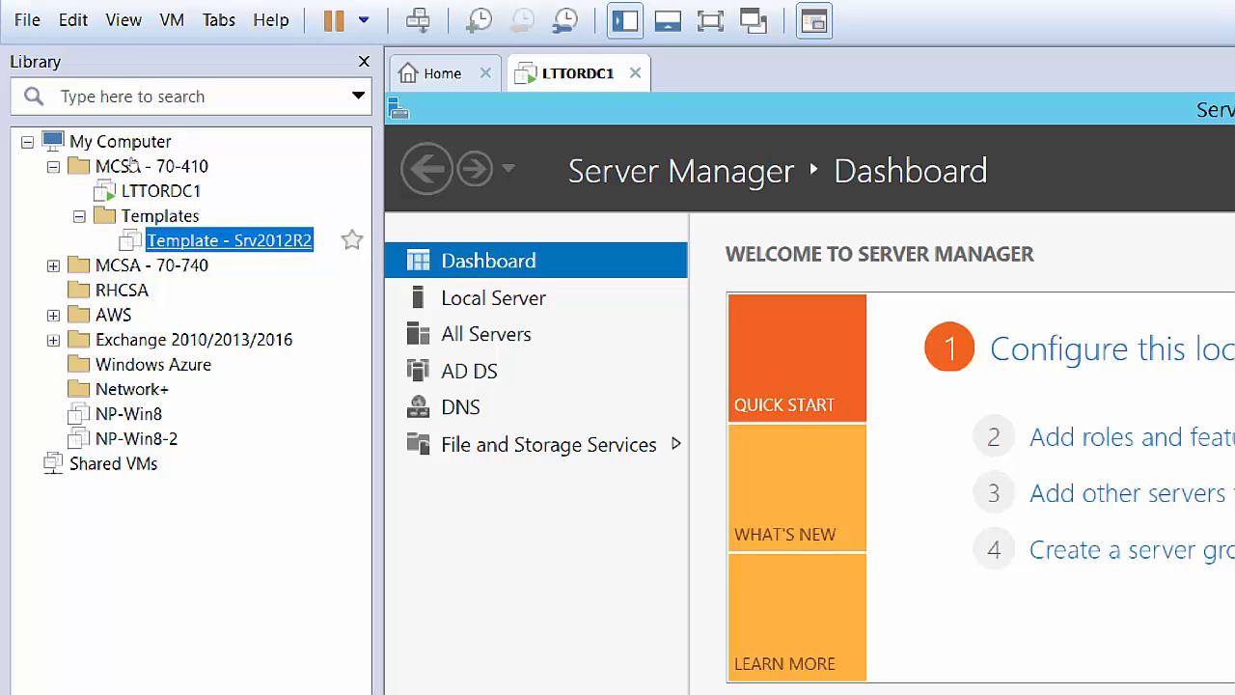
{"action": "key", "text": "Return"}
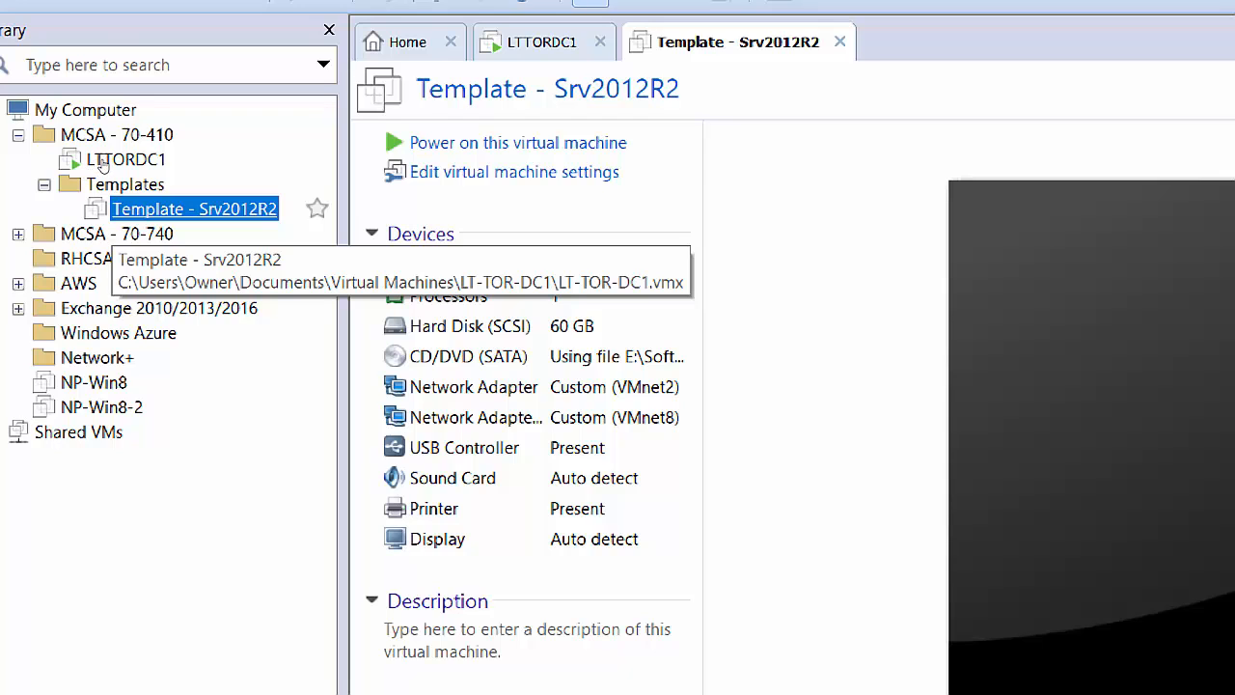
{"action": "key", "text": "shift+F10"}
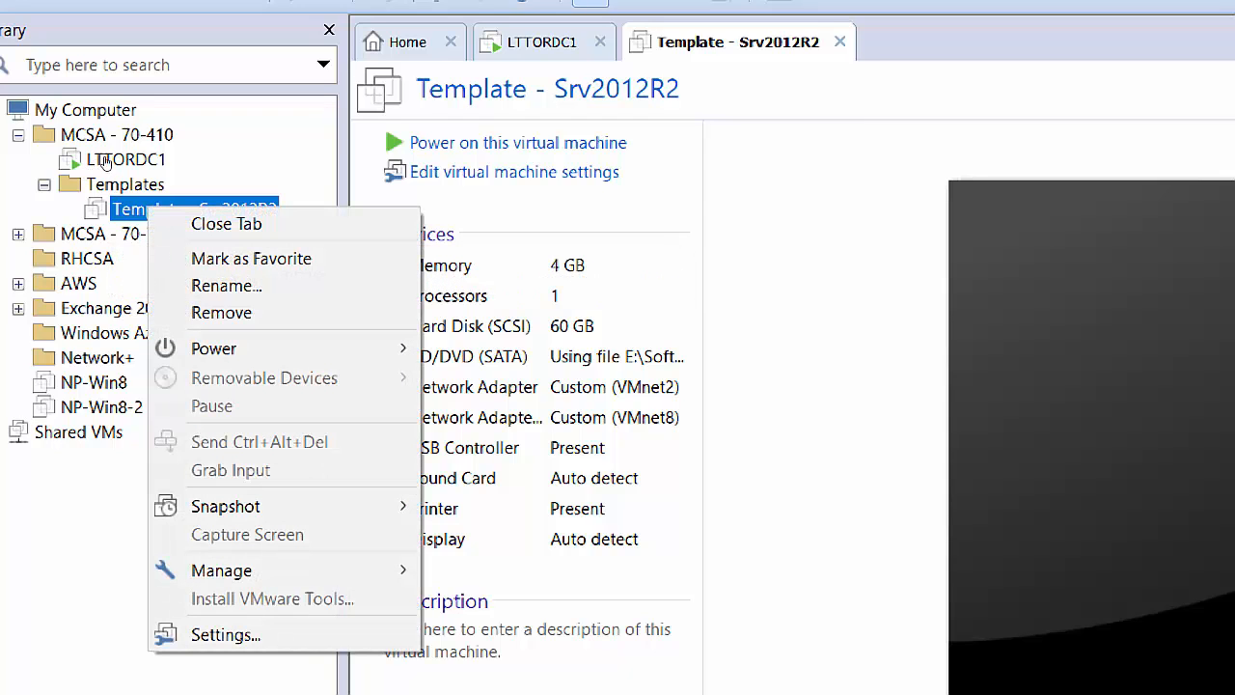
Choose Manage > Clone for Template - Srv2012R2 to start the Clone Virtual Machine Wizard, then pause recording.
{"action": "key", "text": "Down"}
{"action": "key", "text": "Down"}
{"action": "key", "text": "Down"}
{"action": "key", "text": "Down"}
{"action": "key", "text": "Down"}
{"action": "key", "text": "Down"}
{"action": "key", "text": "Down"}
{"action": "key", "text": "Down"}
{"action": "key", "text": "Down"}
{"action": "key", "text": "Down"}
{"action": "key", "text": "Down"}
{"action": "key", "text": "Down"}
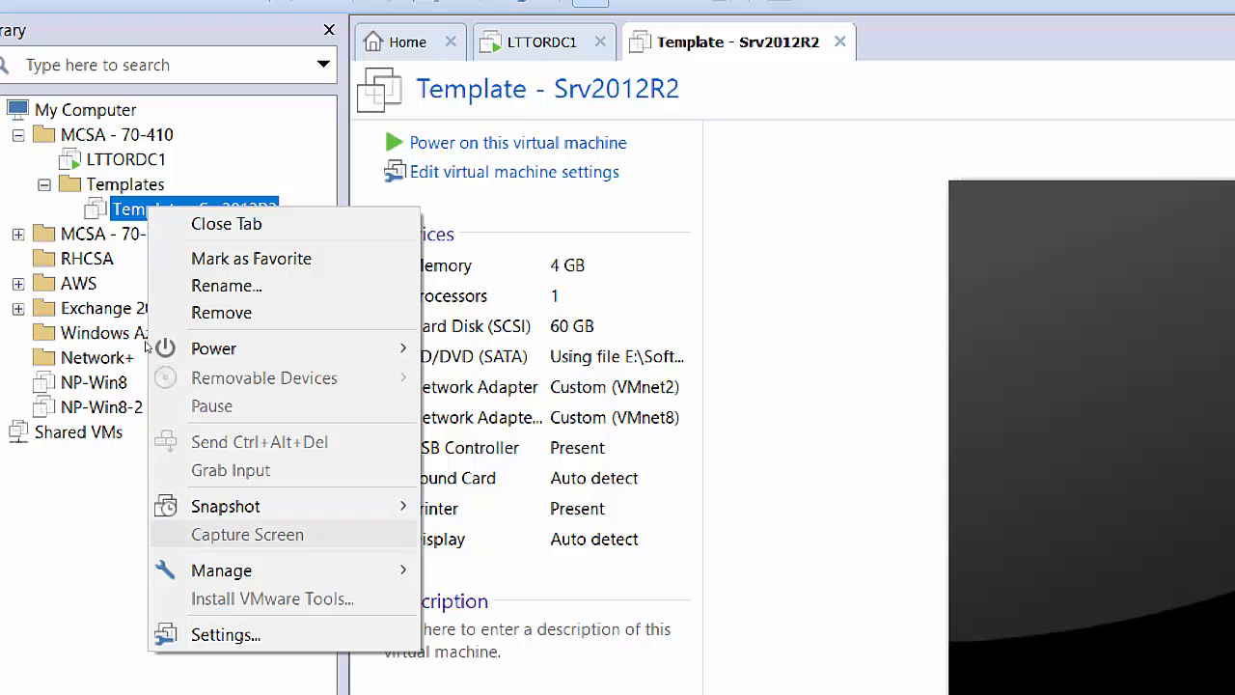
{"action": "key", "text": "Right"}
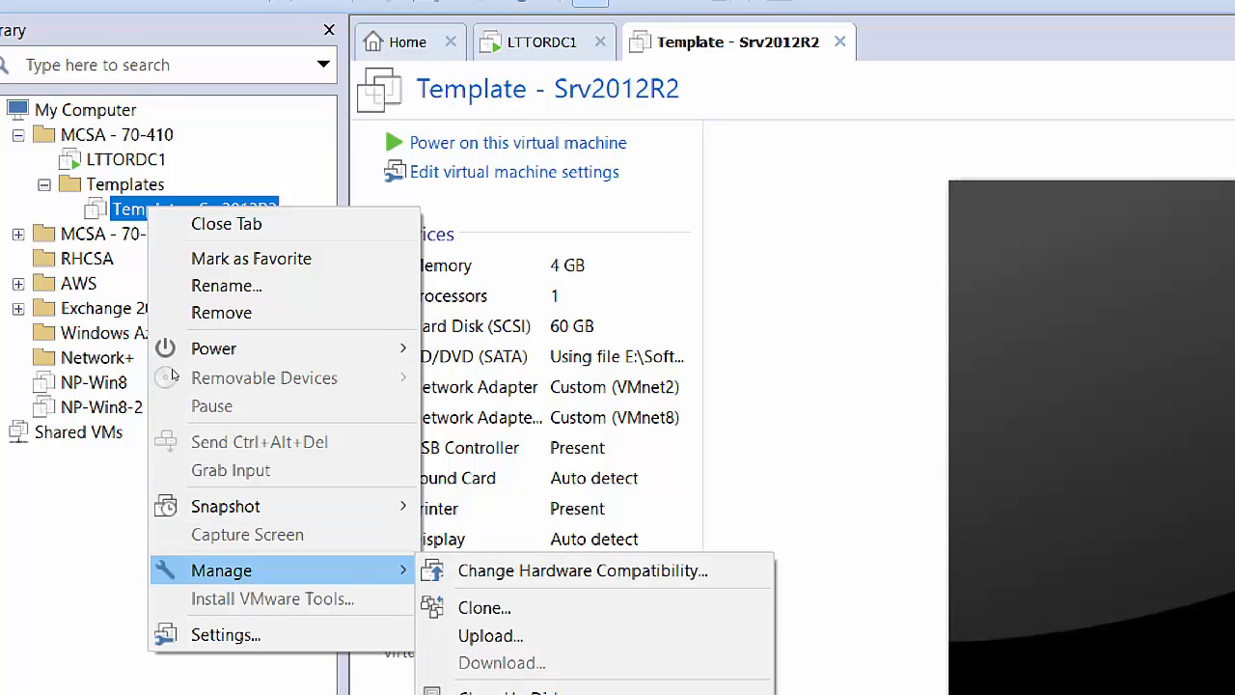
{"action": "key", "text": "Down"}
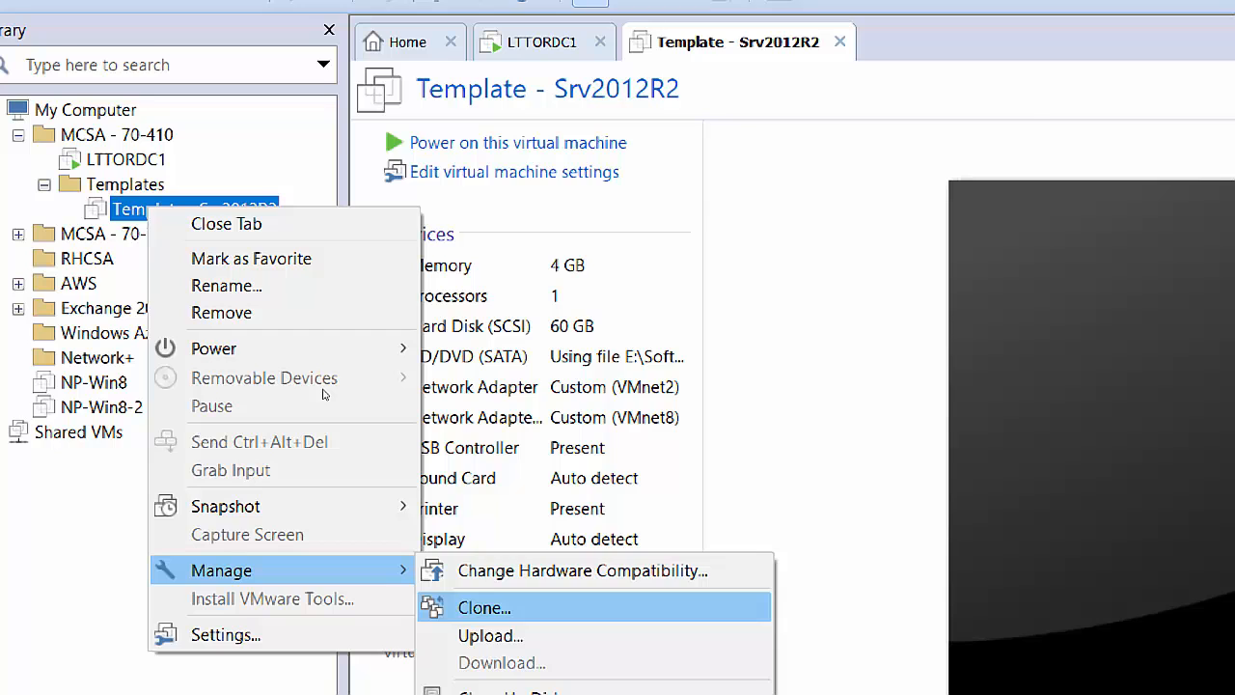
{"action": "key", "text": "Return"}
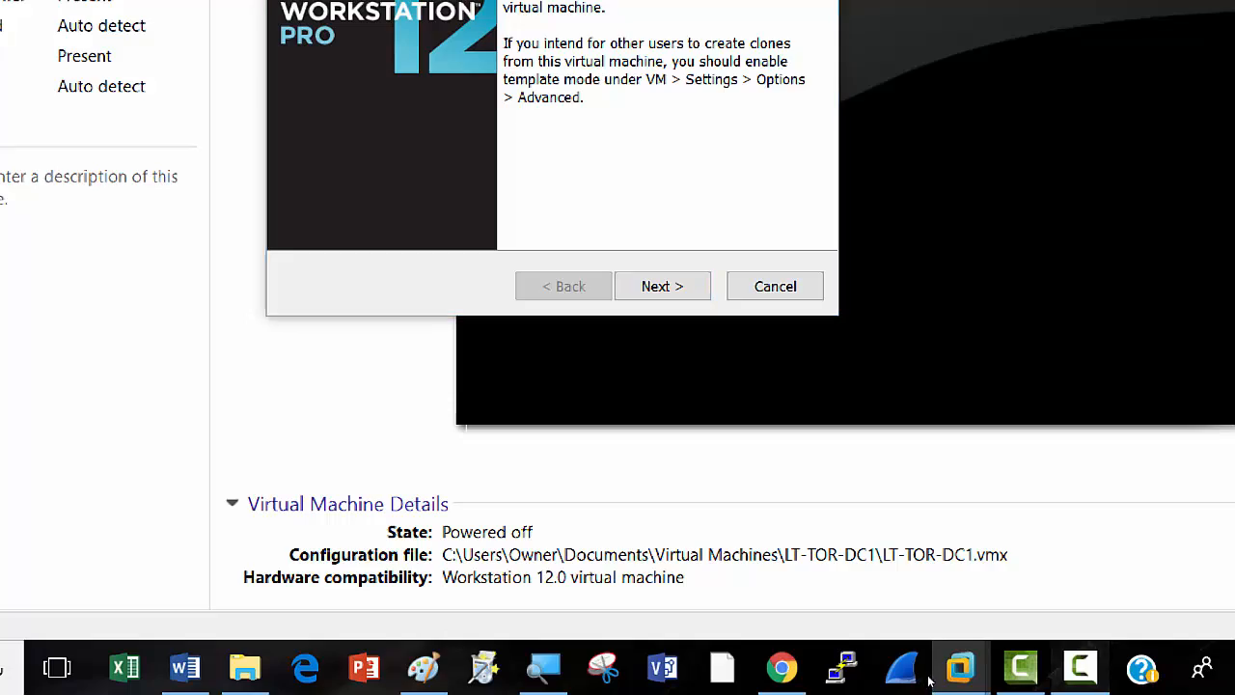
{"action": "left_click", "coordinate": [1077, 670]}
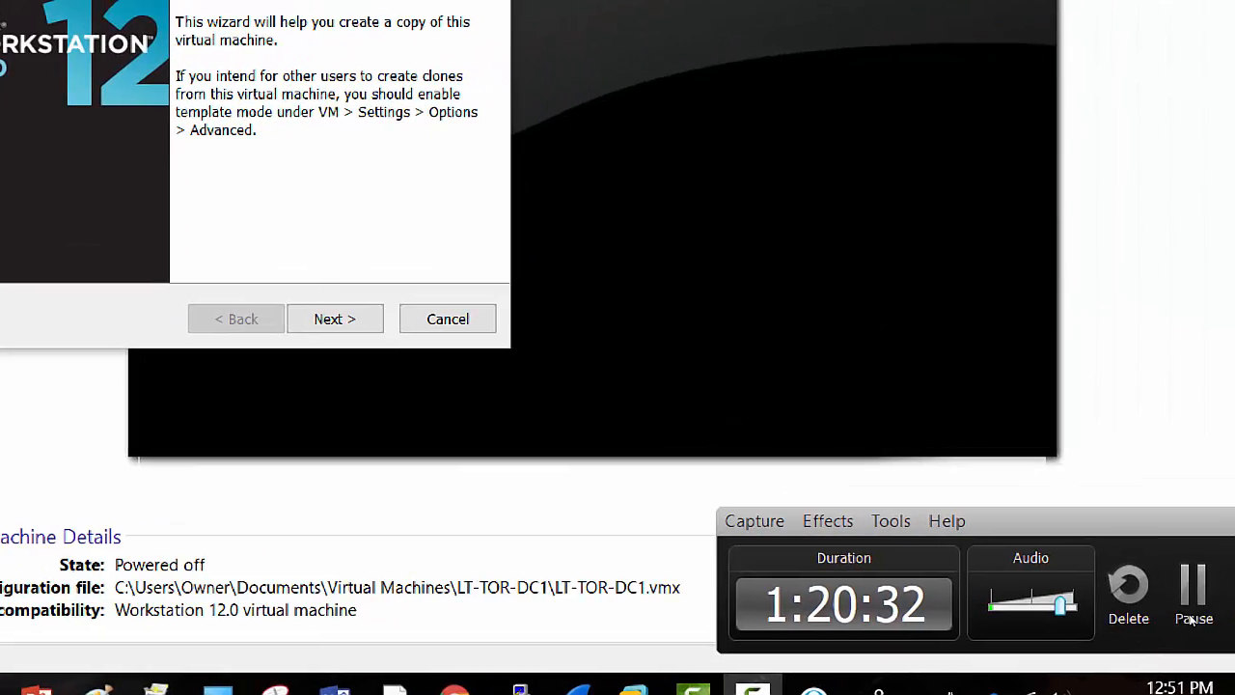
{"action": "left_click", "coordinate": [1193, 621]}
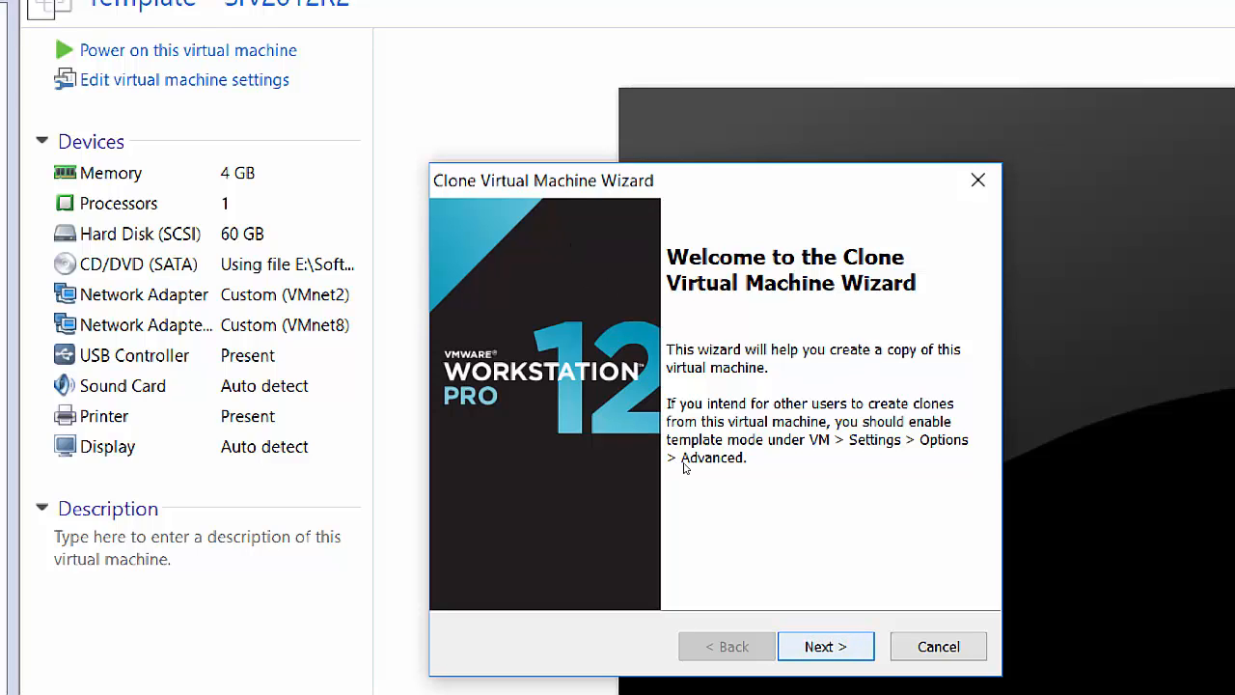
Clone from the current state as a full clone, naming the new machine LTTORDC2.
{"action": "key", "text": "Return"}
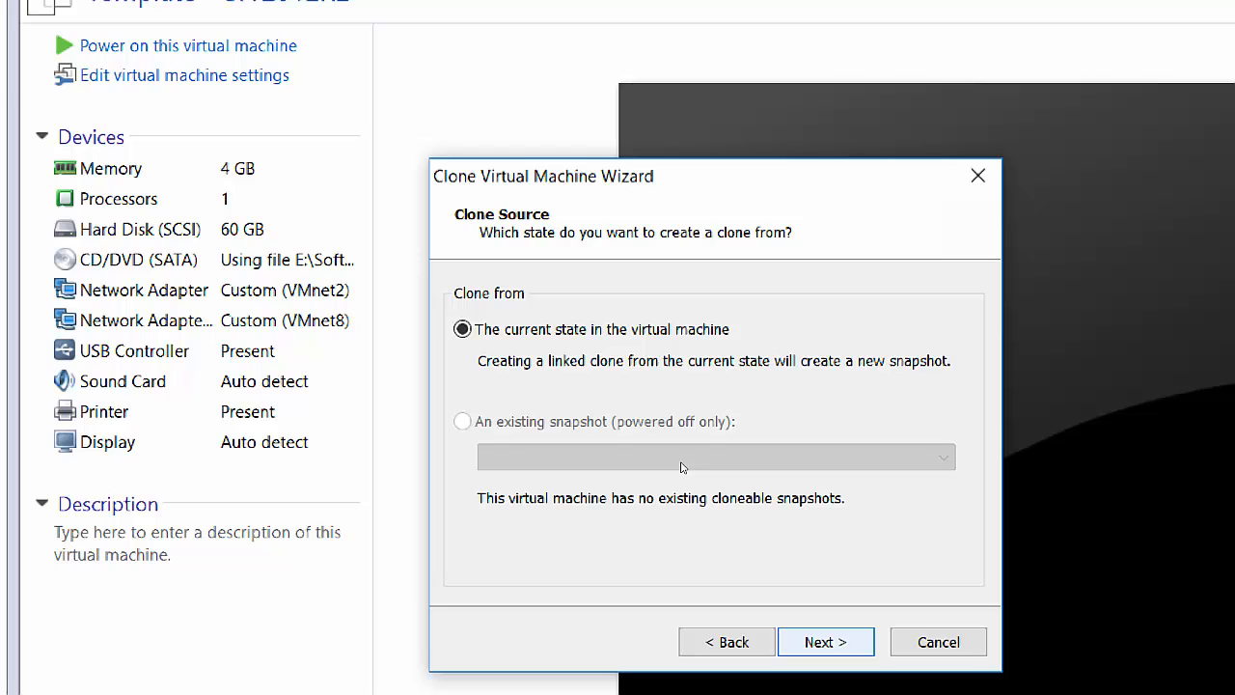
{"action": "key", "text": "Return"}
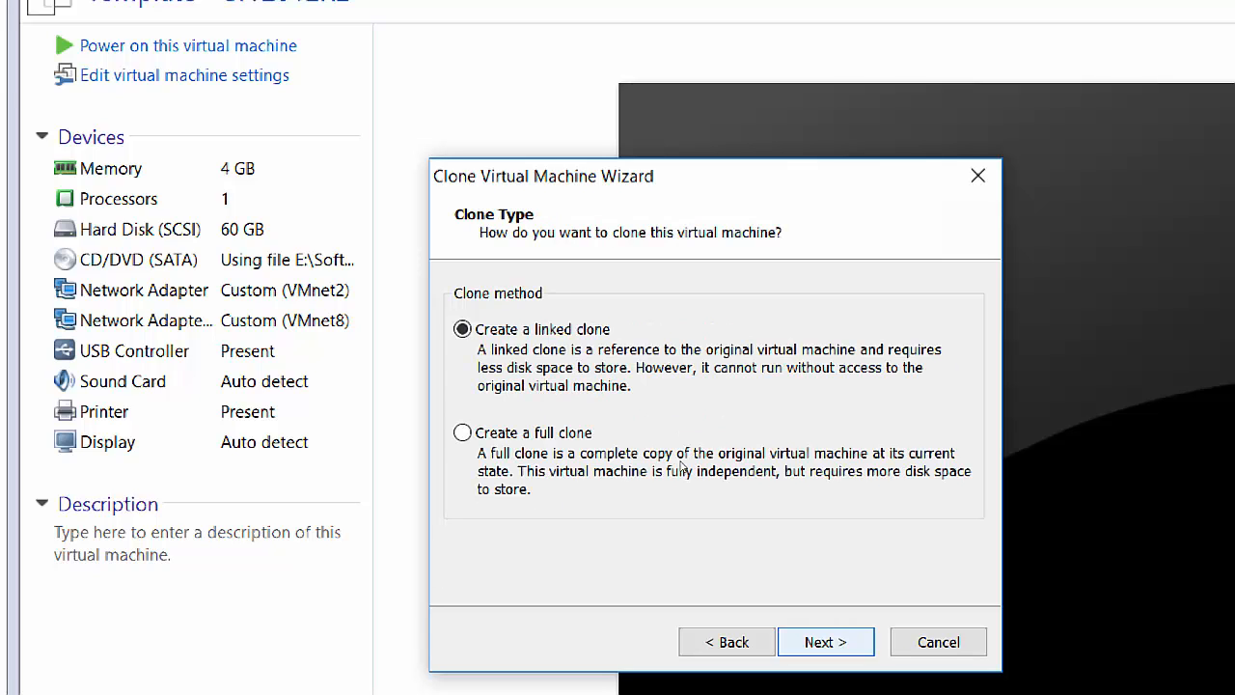
{"action": "key", "text": "Down"}
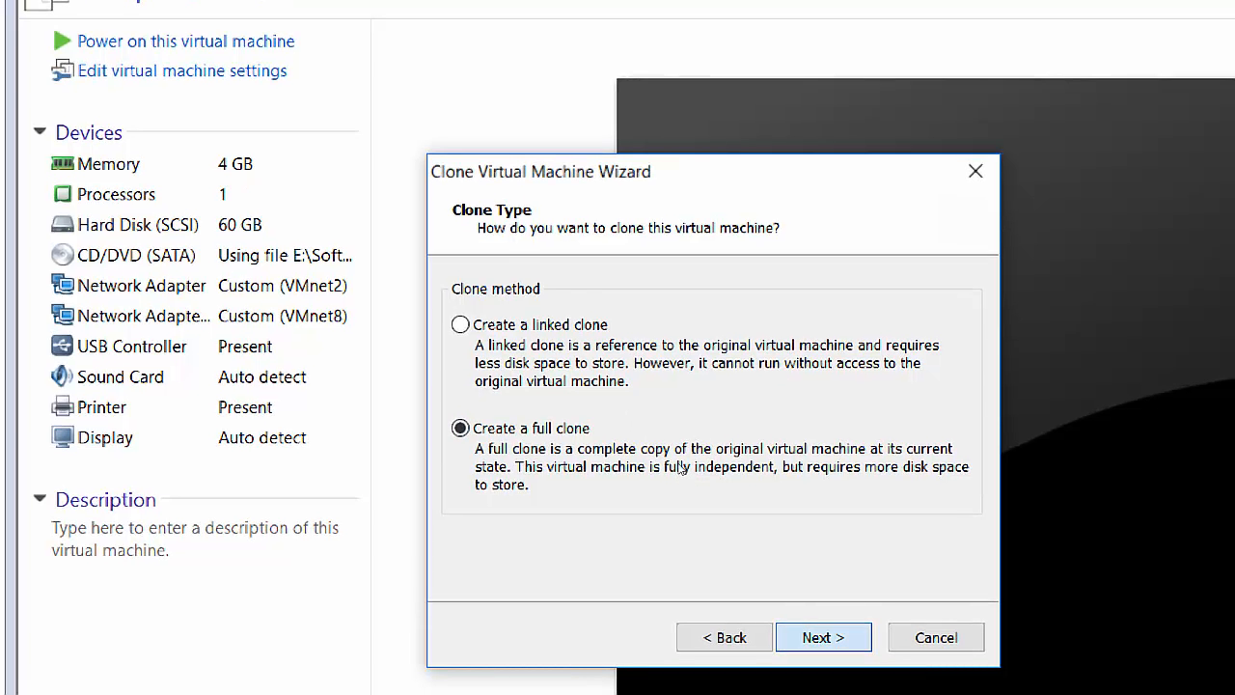
{"action": "key", "text": "Return"}
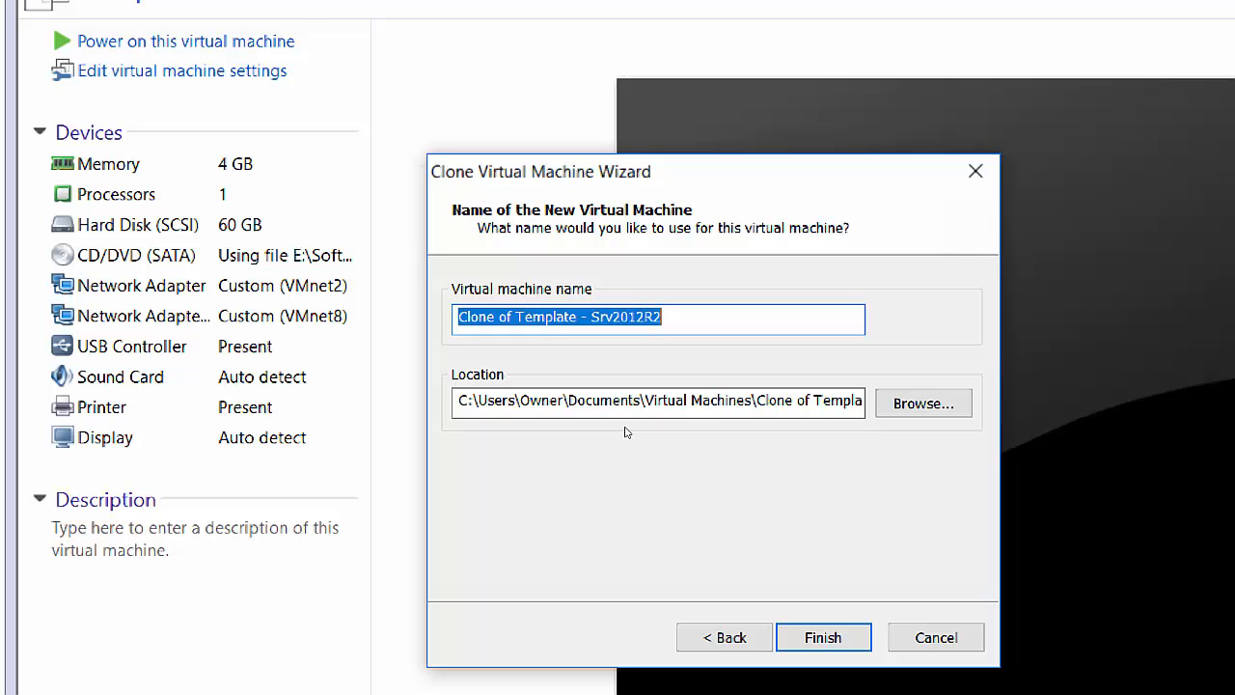
{"action": "type", "text": "LT"}
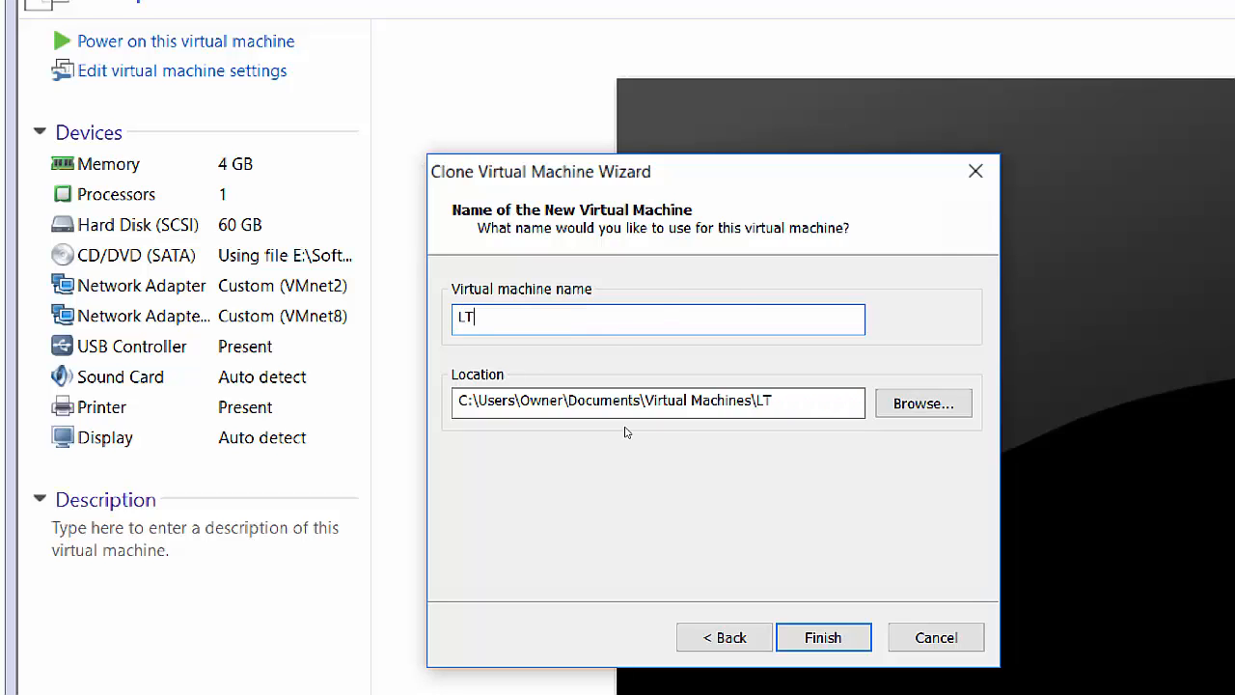
{"action": "type", "text": "TORDC2"}
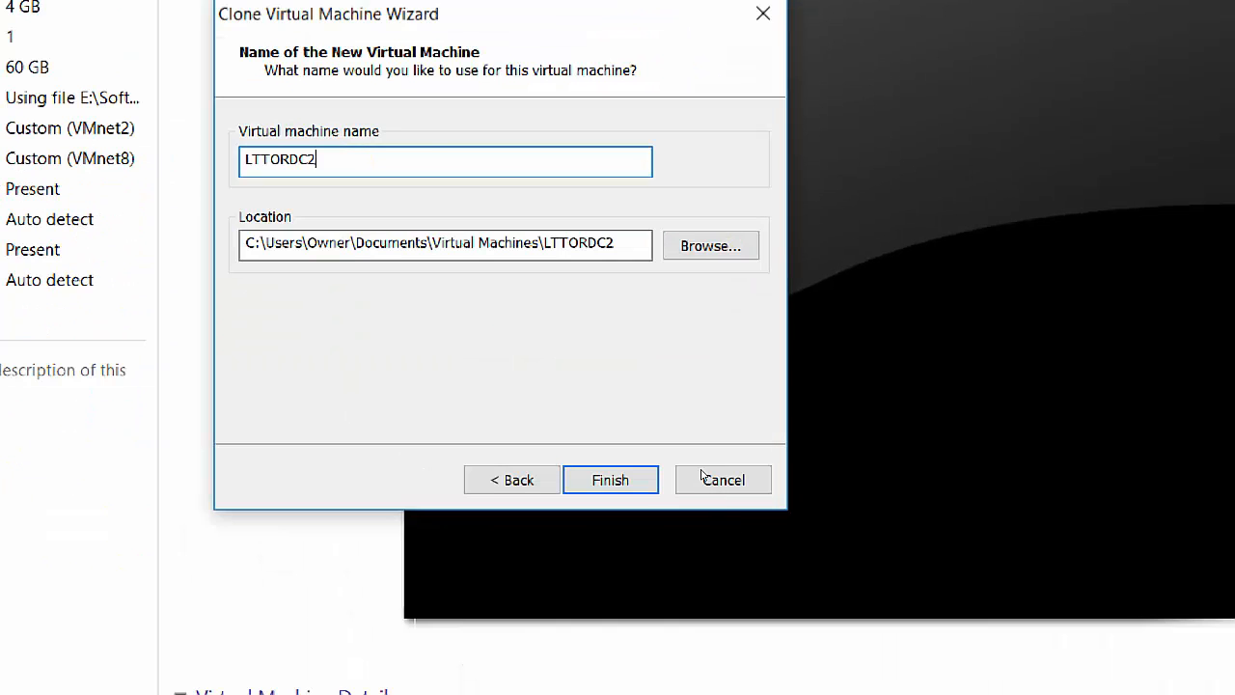
Finish the wizard to create the LTTORDC2 full clone, then bring up the recorder controls.
{"action": "key", "text": "Return"}
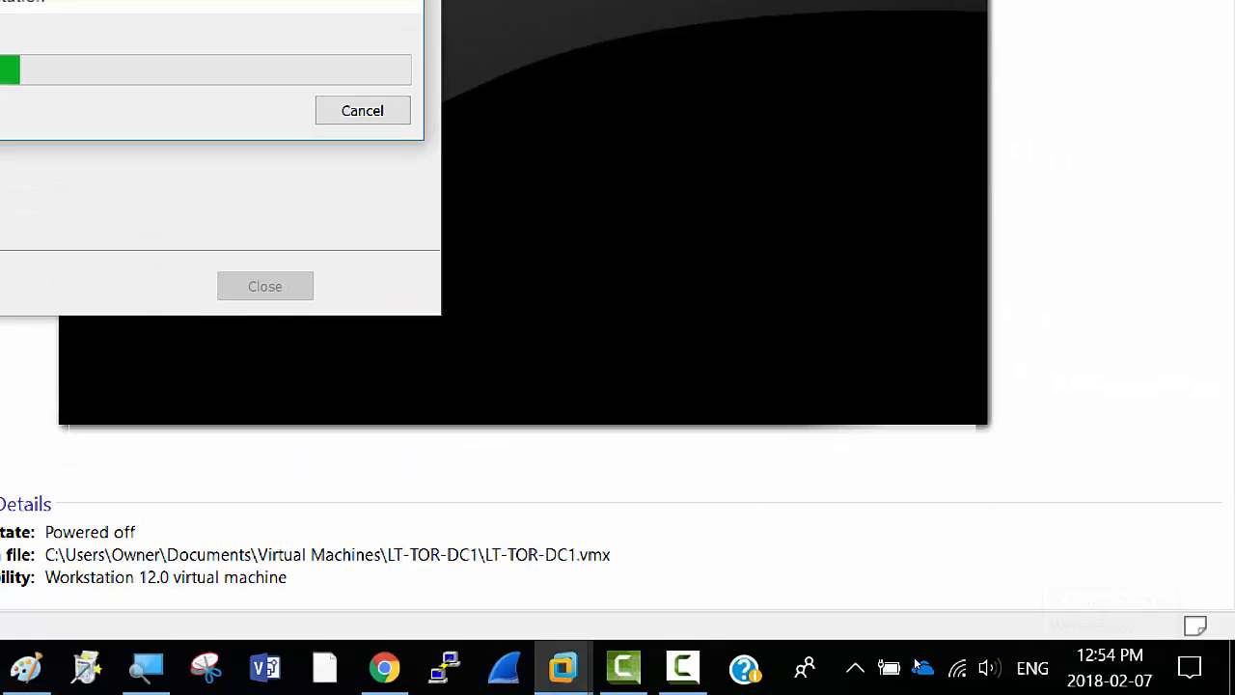
{"action": "left_click", "coordinate": [683, 666]}
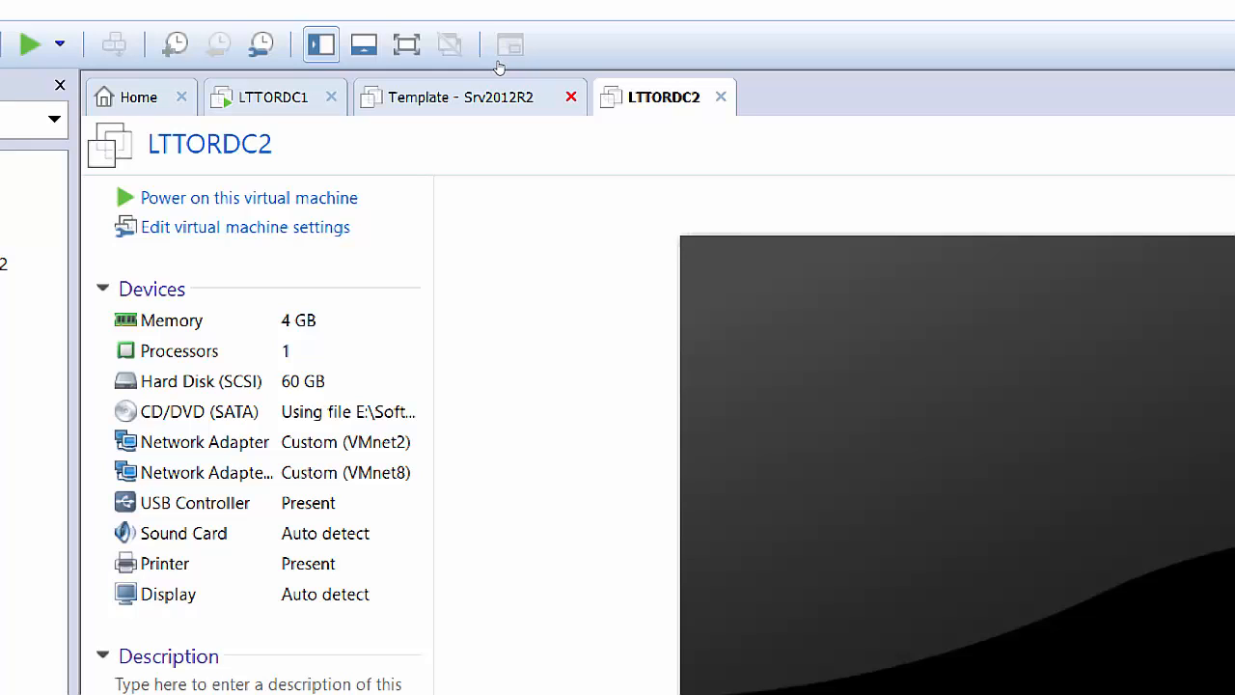
Close the Template - Srv2012R2 tab and quit VMware Workstation, then bring up the recorder controls.
{"action": "left_click", "coordinate": [571, 96]}
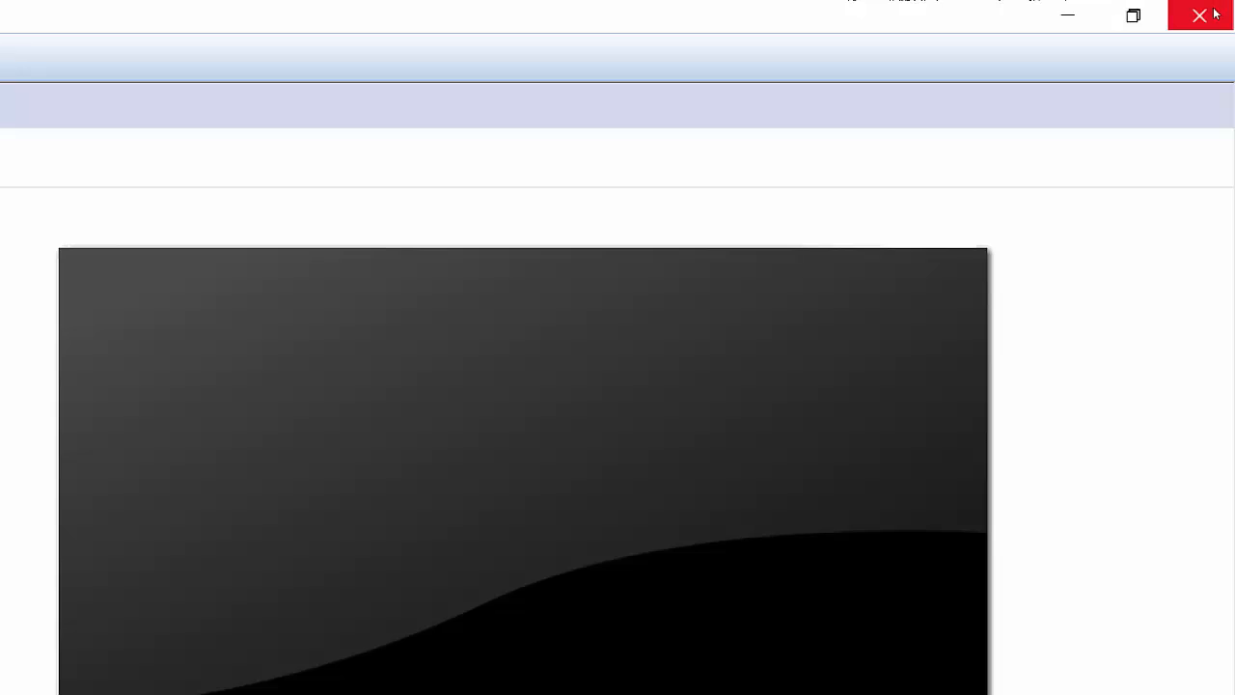
{"action": "left_click", "coordinate": [1215, 14]}
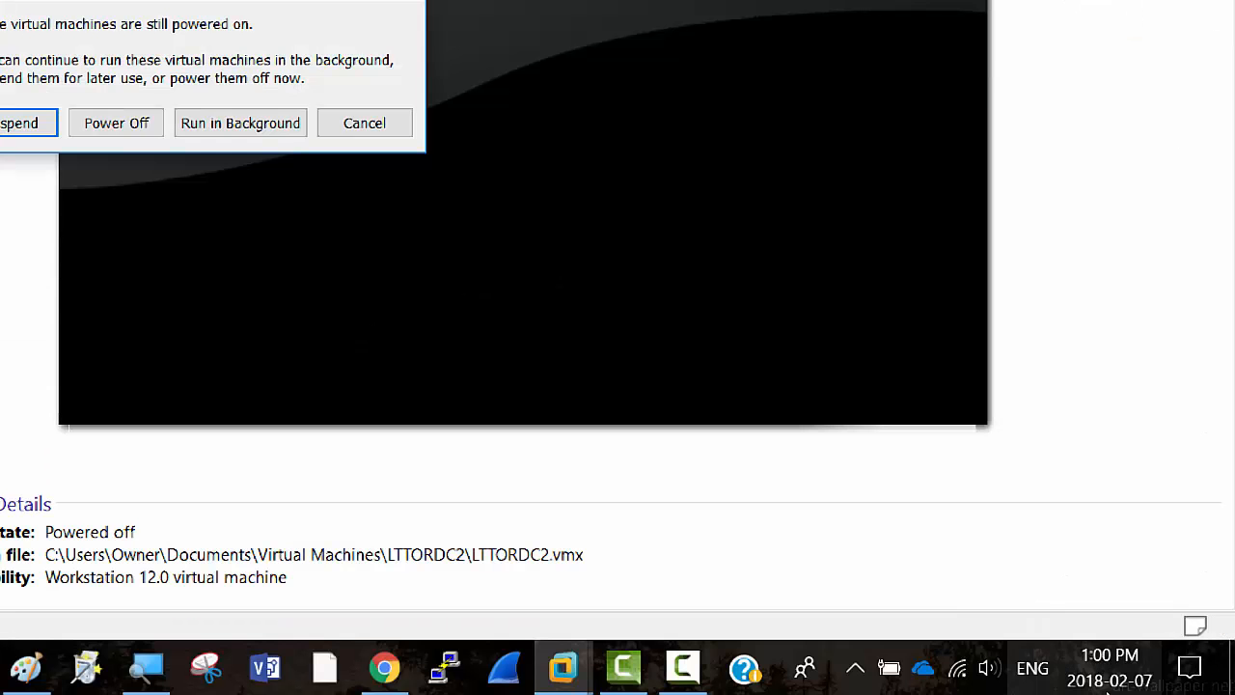
{"action": "left_click", "coordinate": [683, 667]}
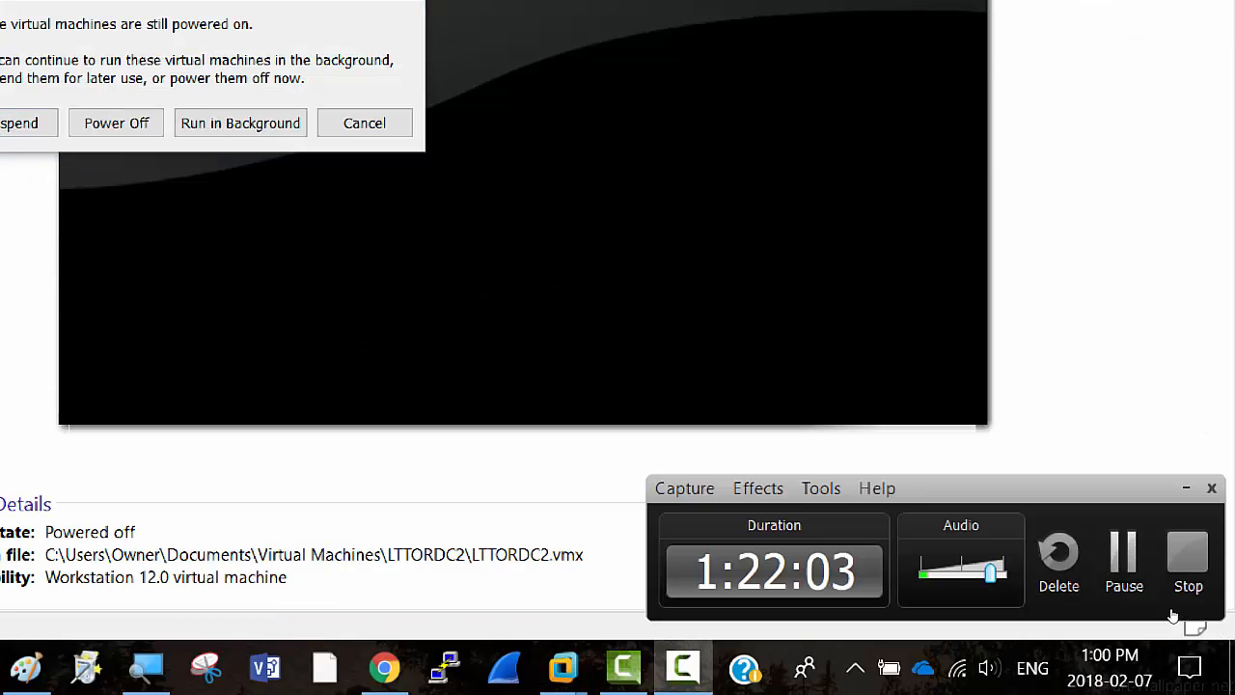